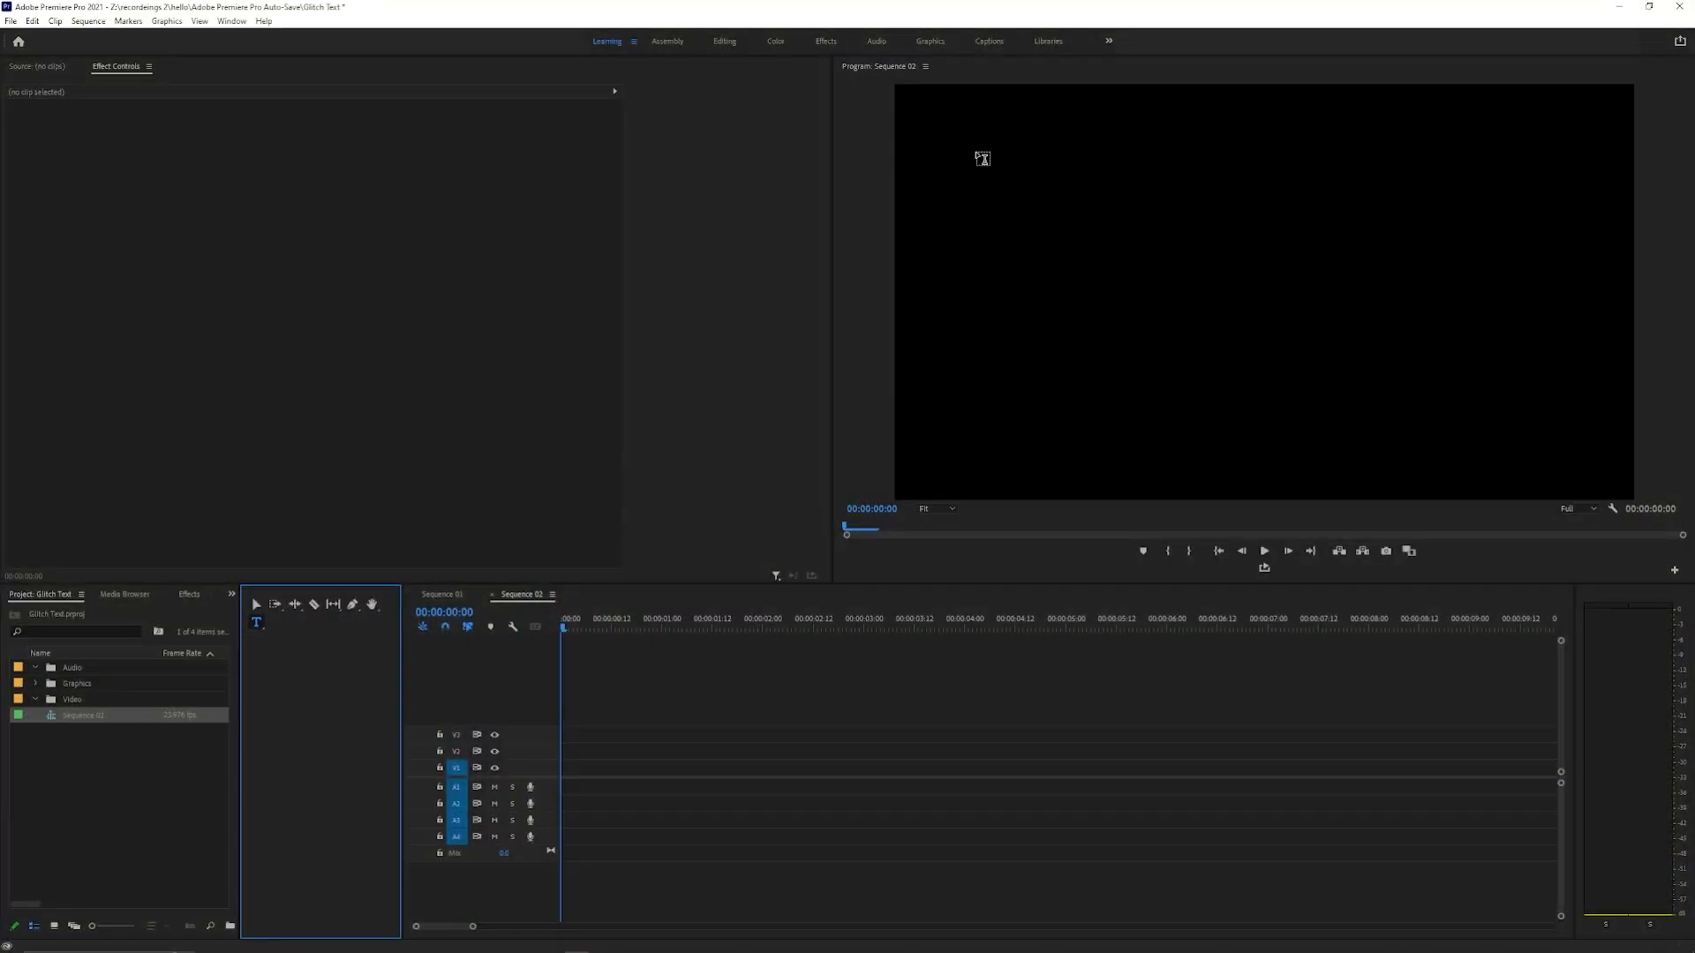
Step: Add a GLITCH text box across the frame and center its text horizontally and vertically
left_click_drag(897, 139, 1631, 420)
type("GLITCH")
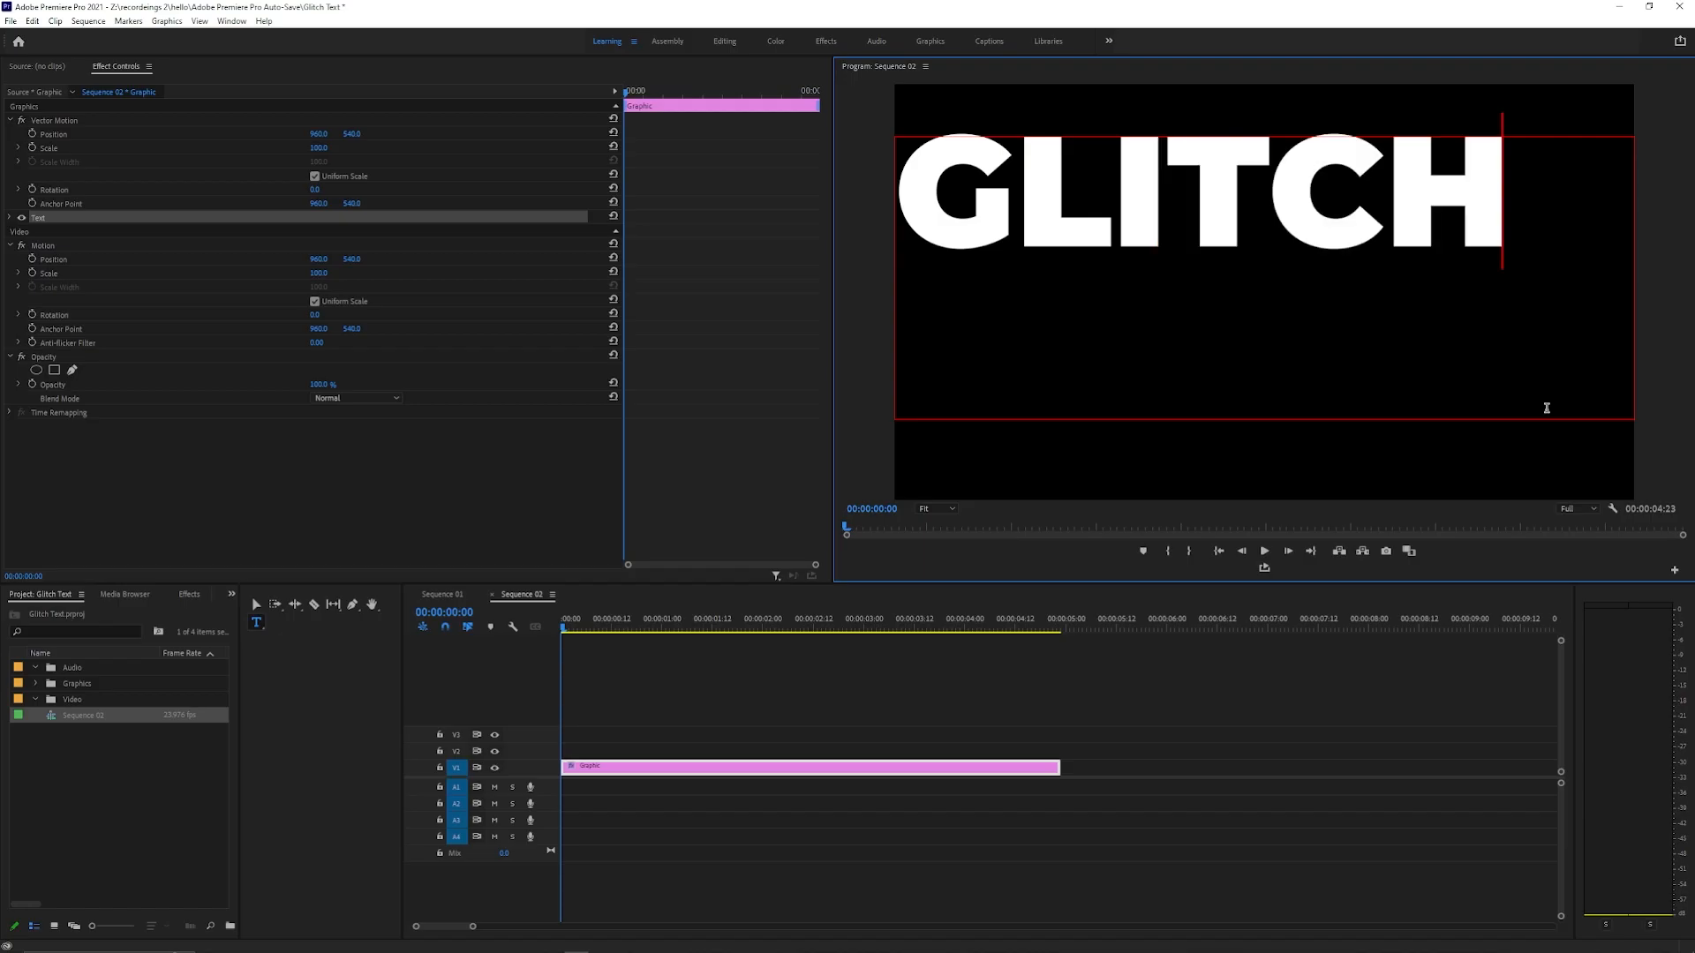
left_click(9, 217)
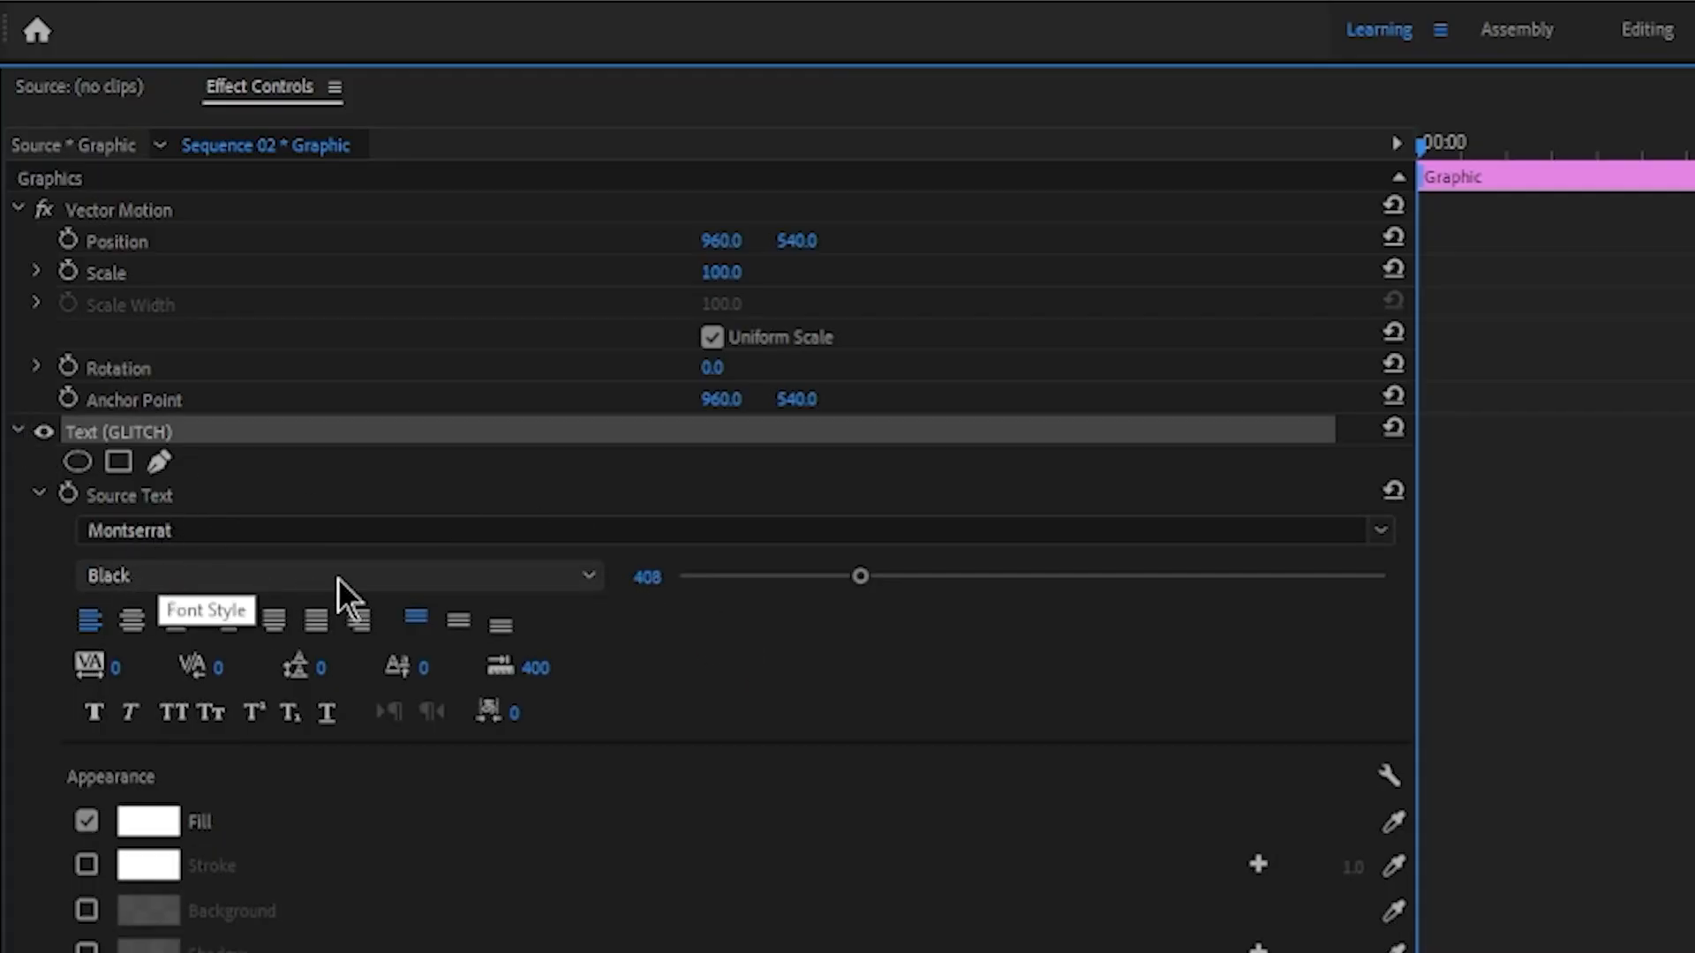
left_click(133, 621)
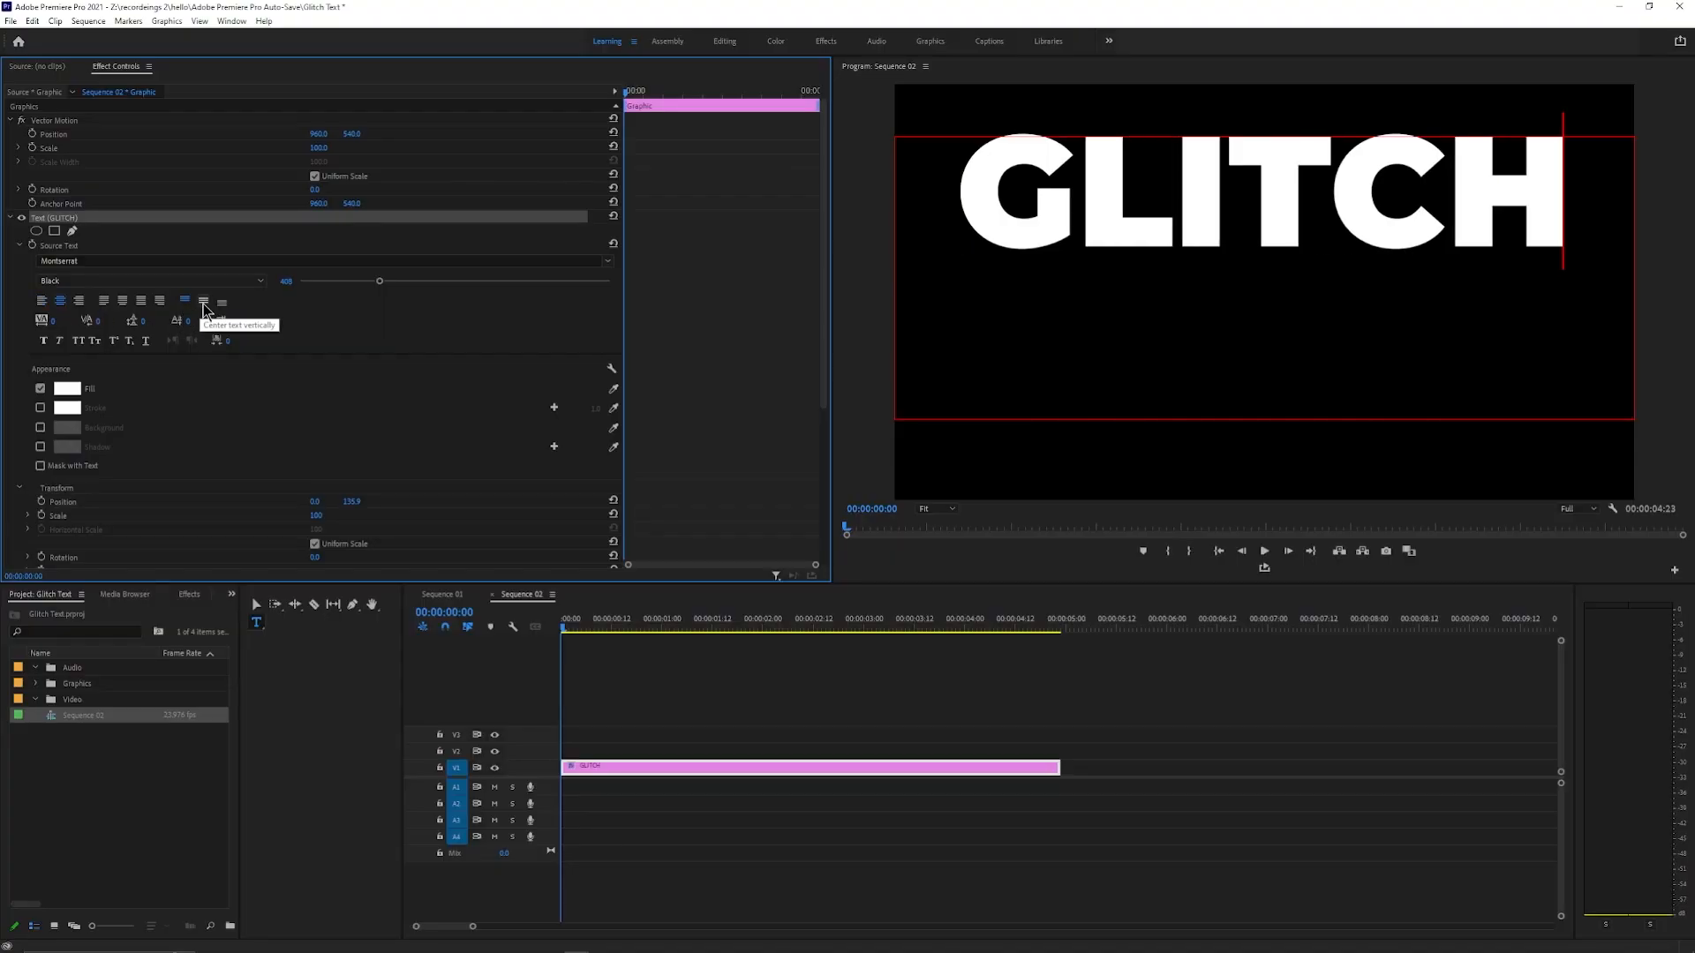
left_click(203, 304)
Step: Extend the GLITCH text box to the upper and lower edges of the frame
key("v")
left_click_drag(1264, 420, 1270, 500)
left_click_drag(1264, 137, 1267, 84)
left_click(1097, 719)
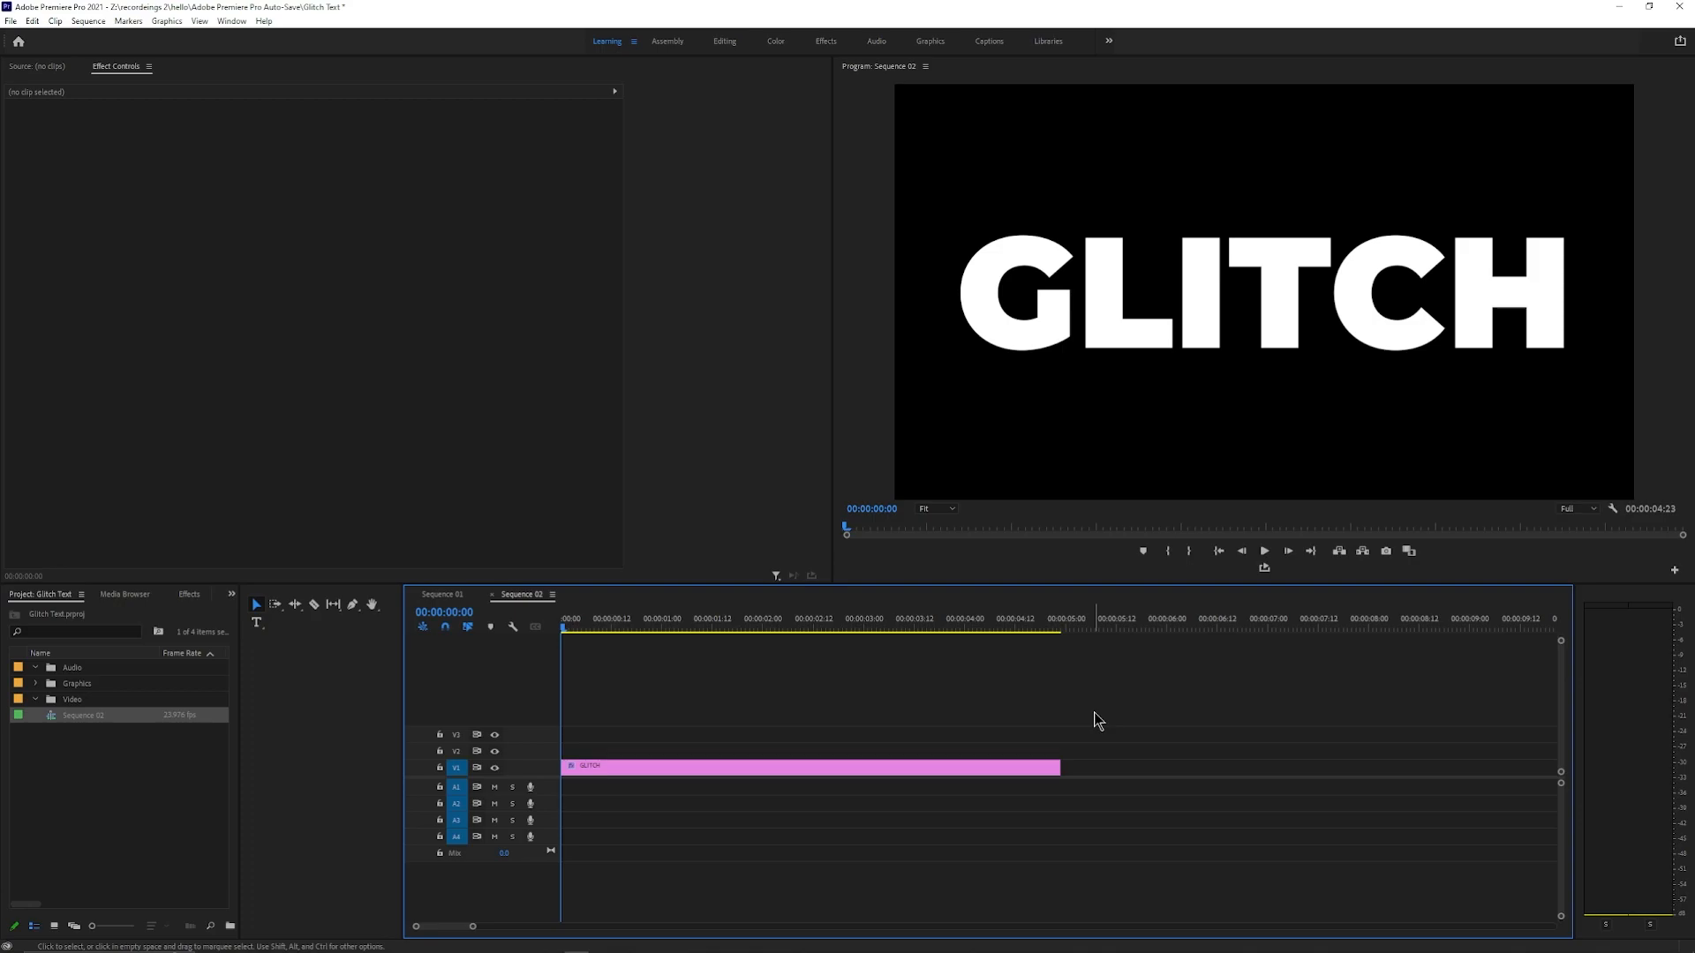
Step: Trim the end of the GLITCH clip to 00:00:01:00
left_click(567, 631)
left_click_drag(567, 631, 669, 654)
left_click(899, 770)
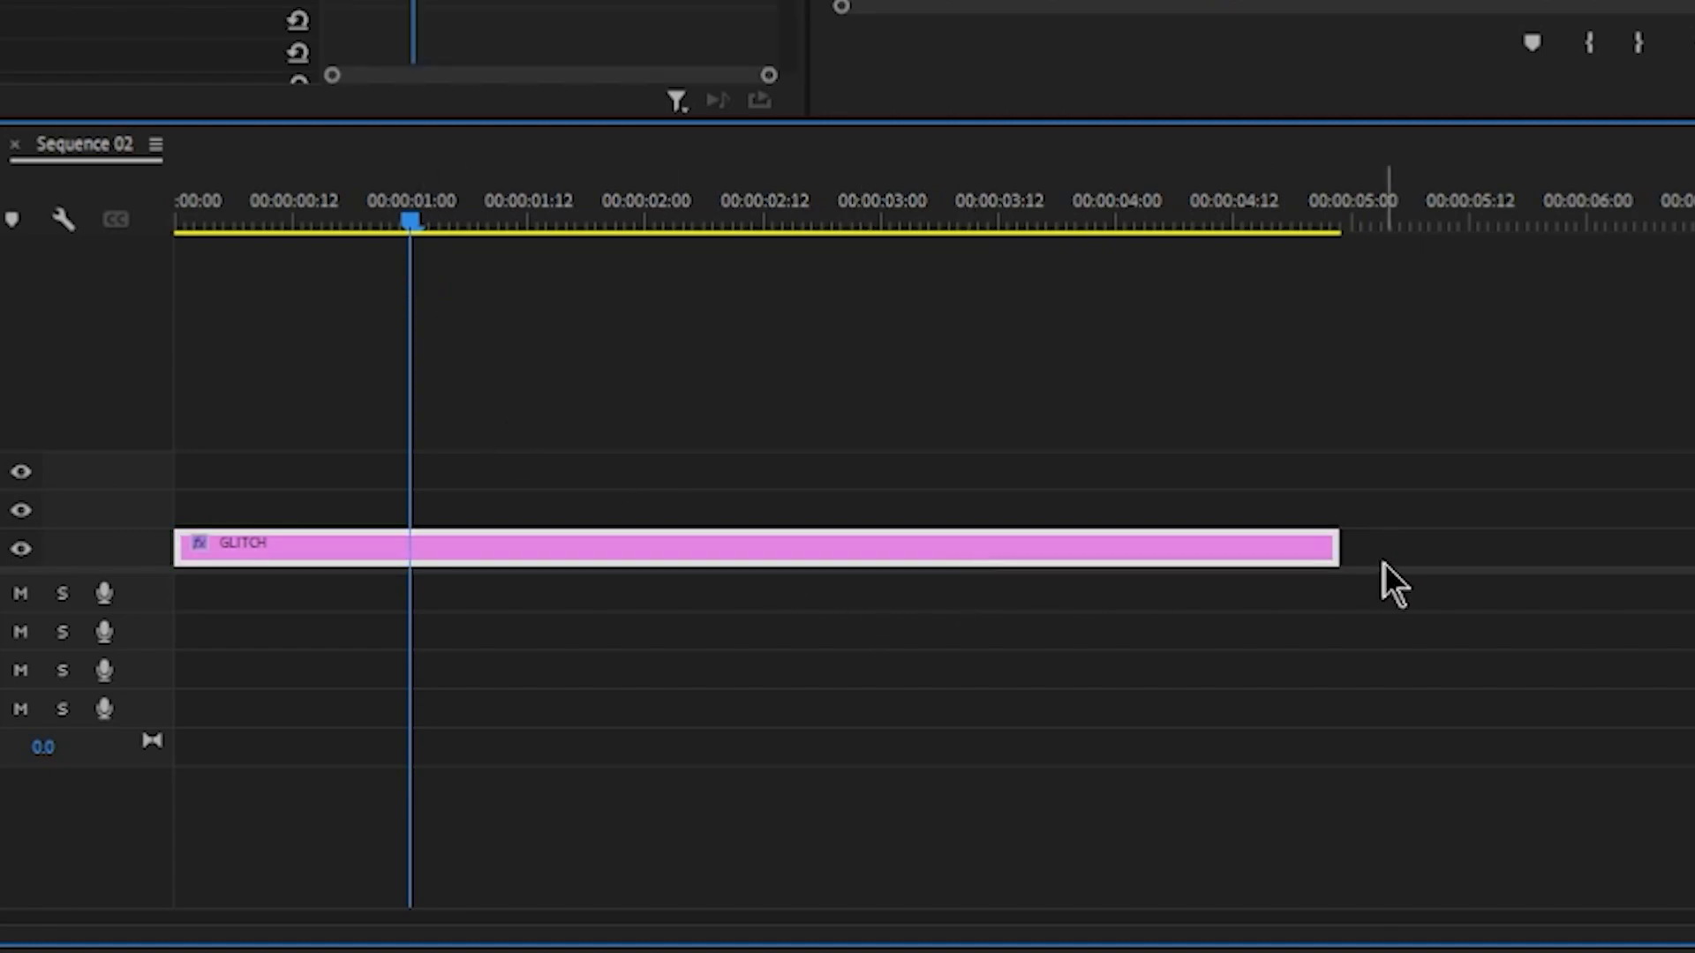
left_click_drag(1330, 550, 409, 549)
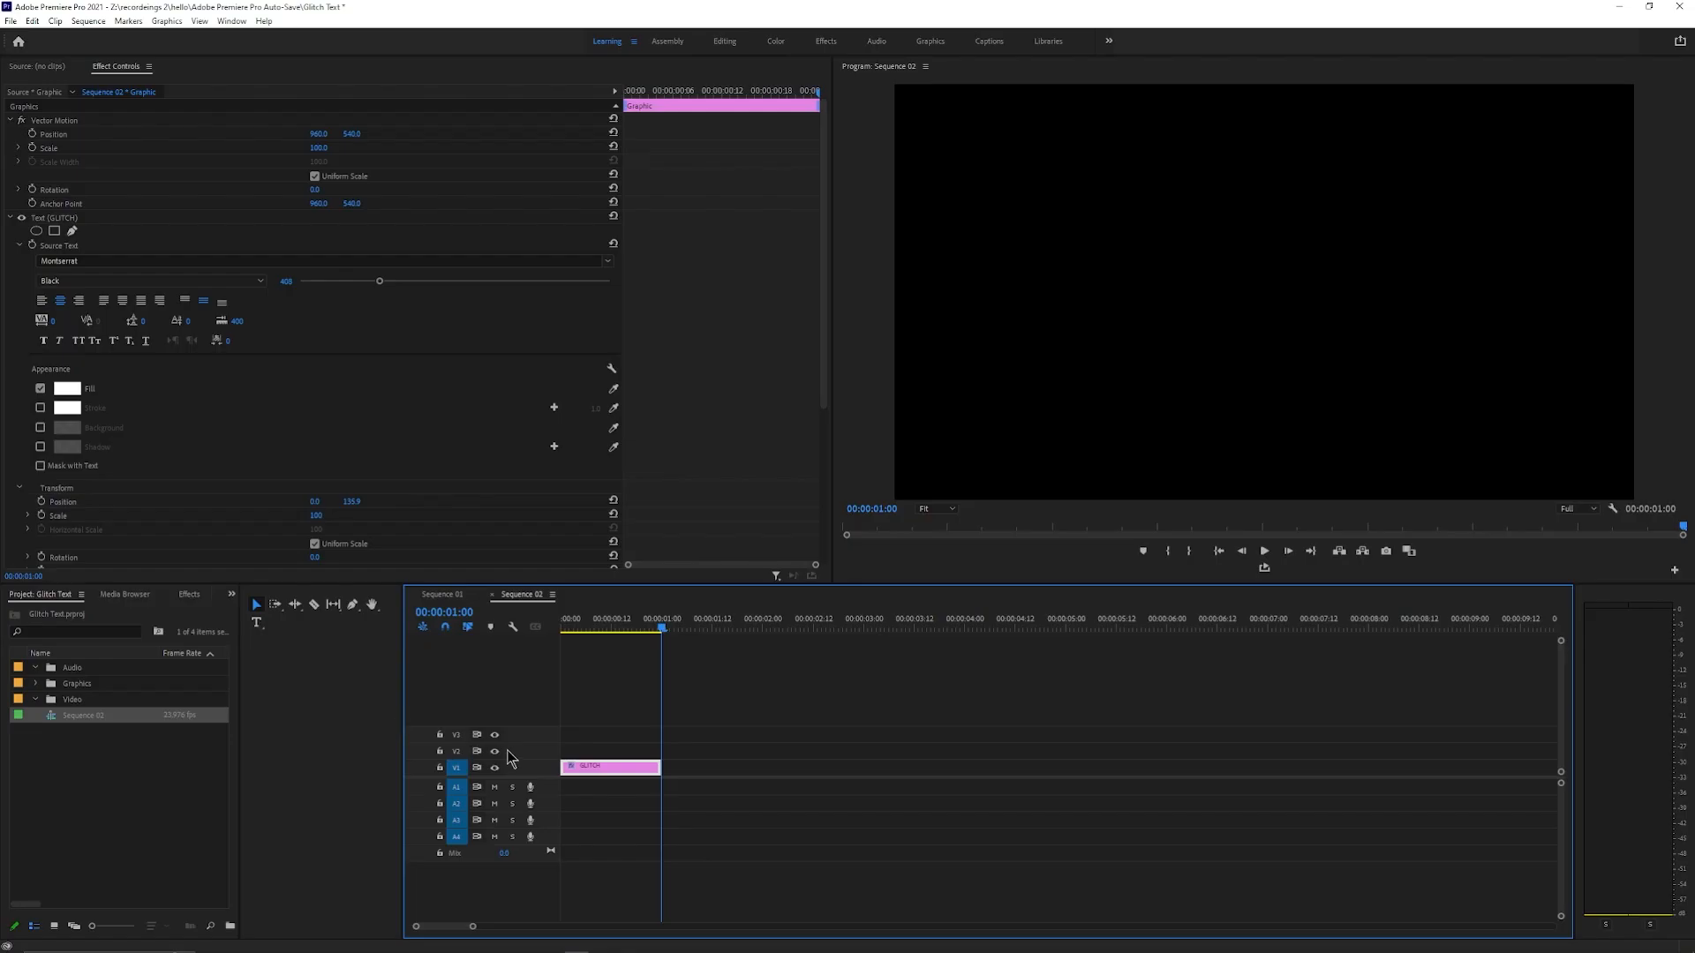
Step: Find the Color Balance (RGB) effect by searching for RGB and apply it to the GLITCH clip
left_click(188, 595)
left_click(113, 613)
type("RGB")
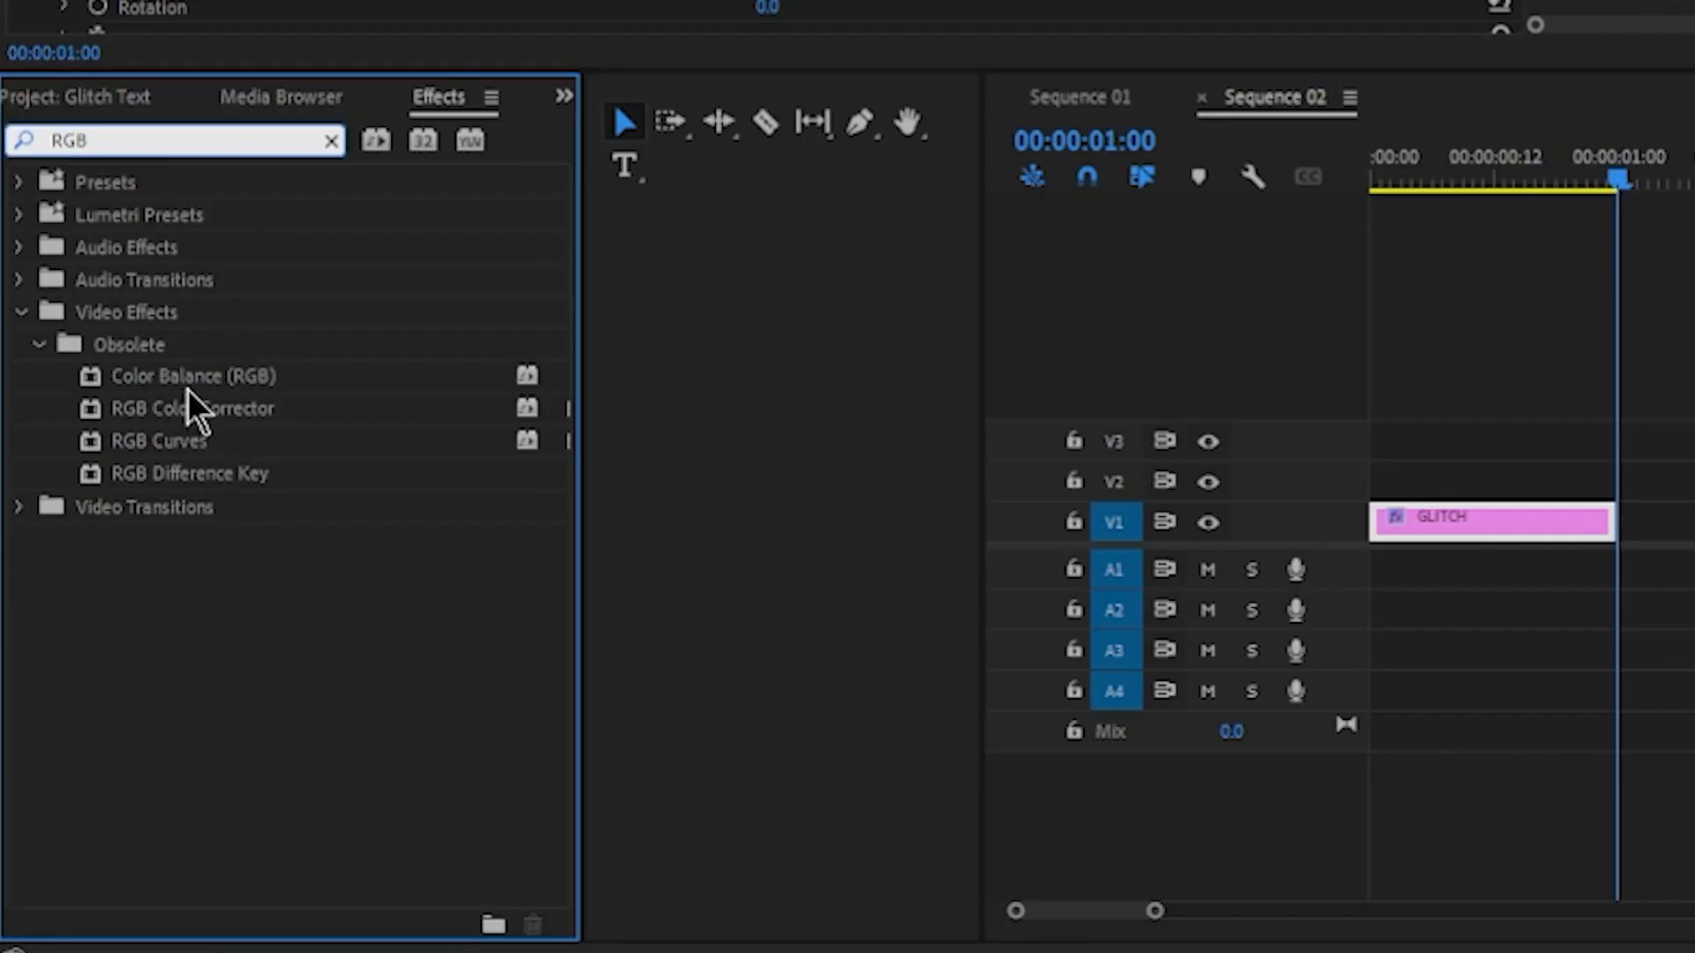
left_click(189, 380)
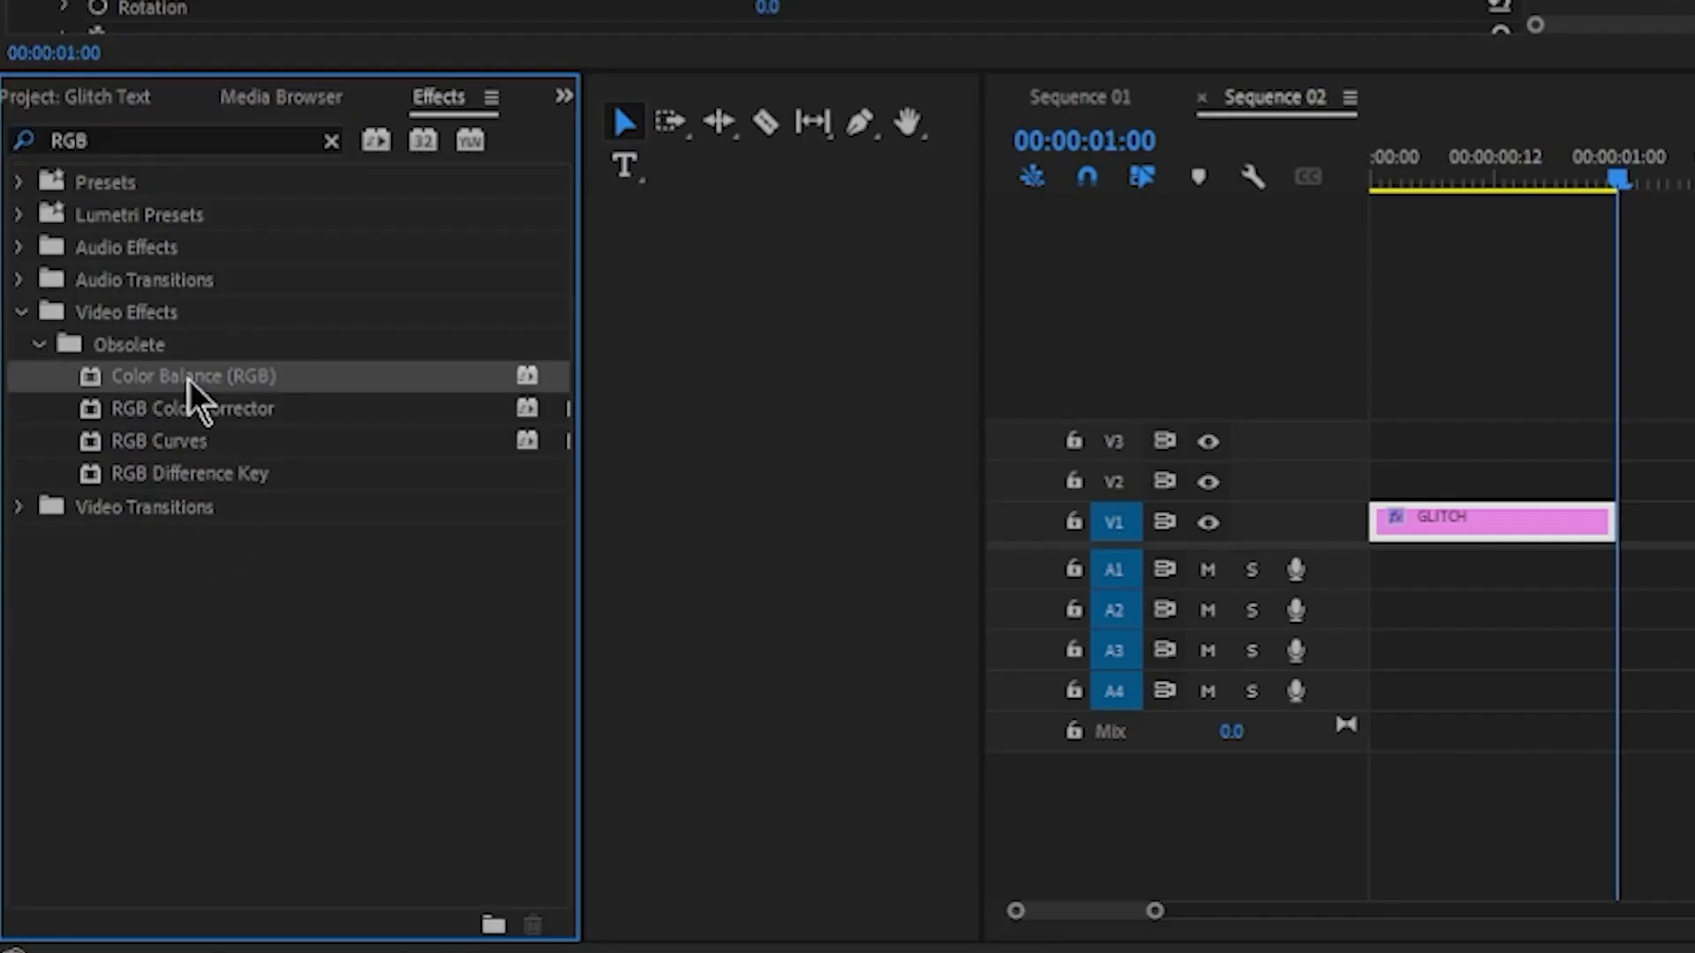
left_click_drag(164, 378, 1488, 528)
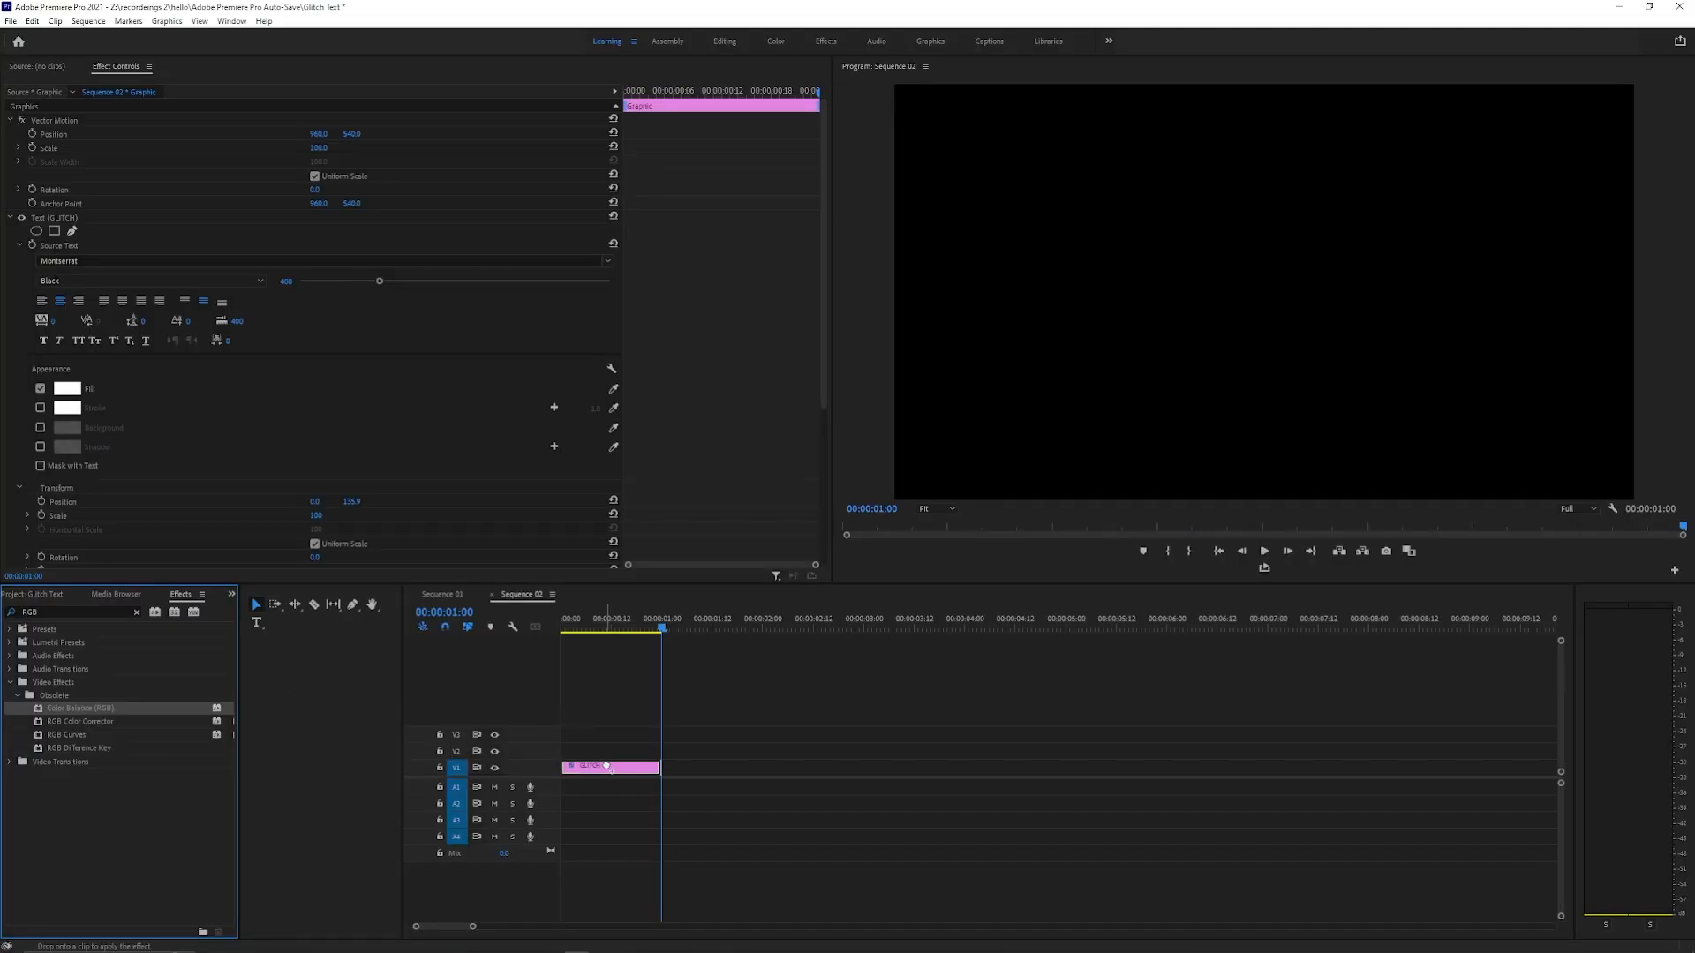
left_click_drag(609, 773, 609, 772)
Step: Duplicate the GLITCH clip onto V2 and V3, and copy the three-clip stack so it starts at 00:00:01:00
left_click_drag(665, 632, 562, 644)
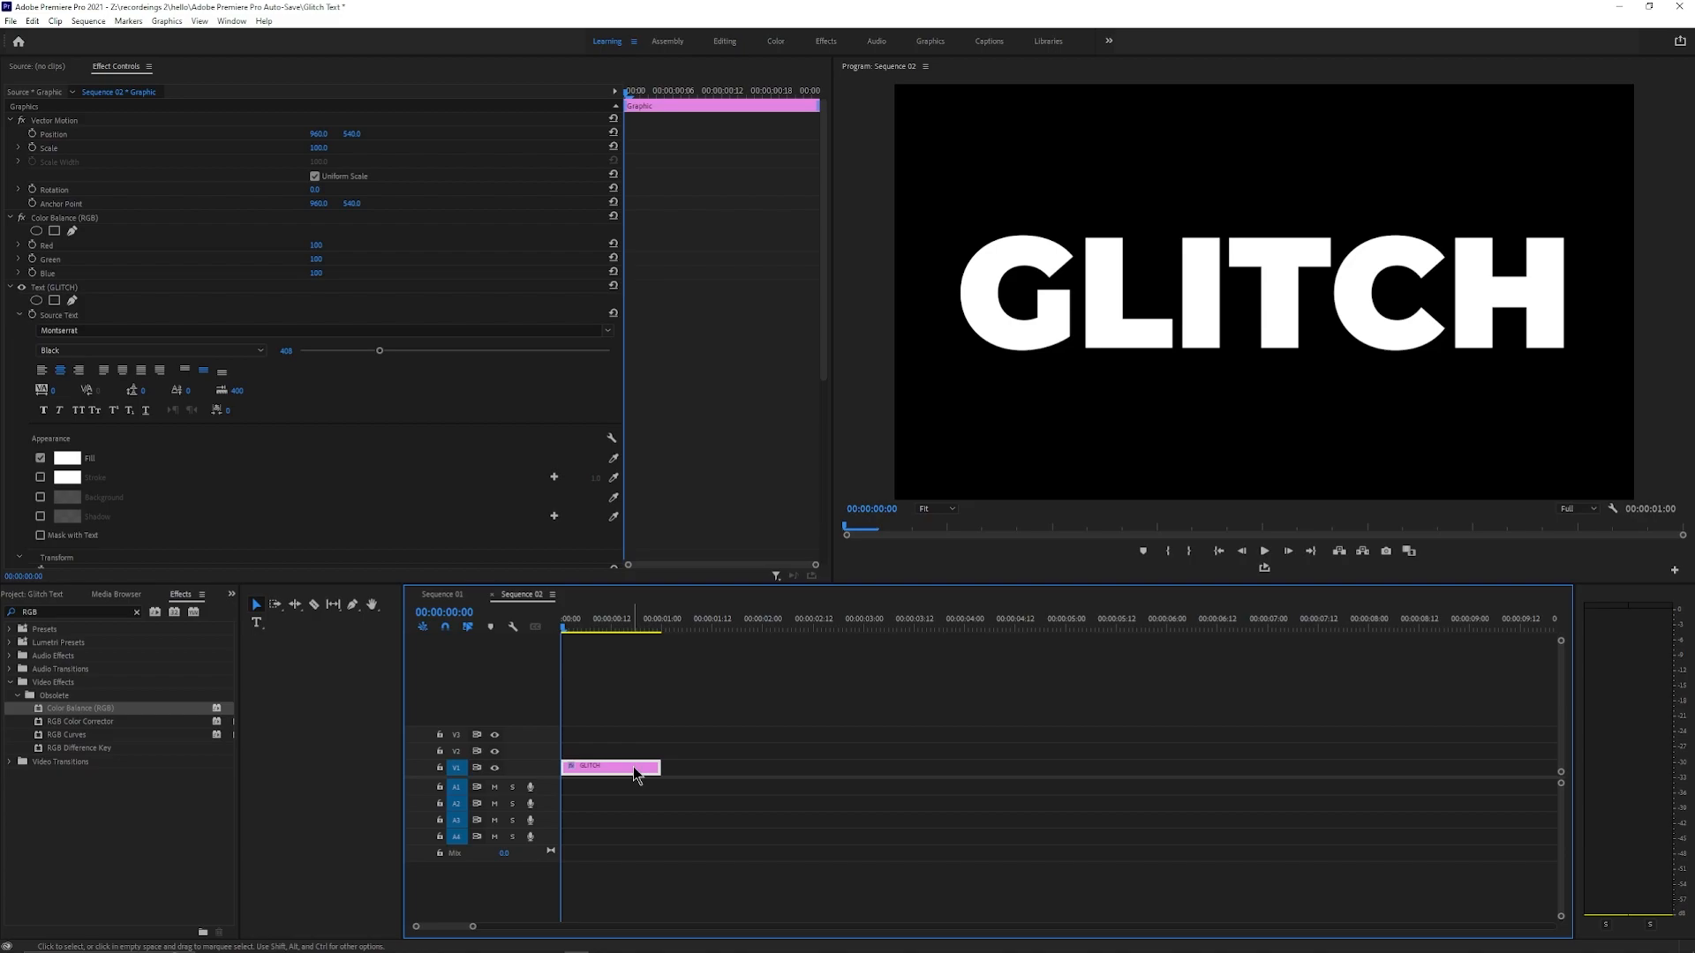
mouse_move(636, 774)
left_mouse_down()
mouse_move(638, 738)
mouse_move(623, 792)
left_mouse_up()
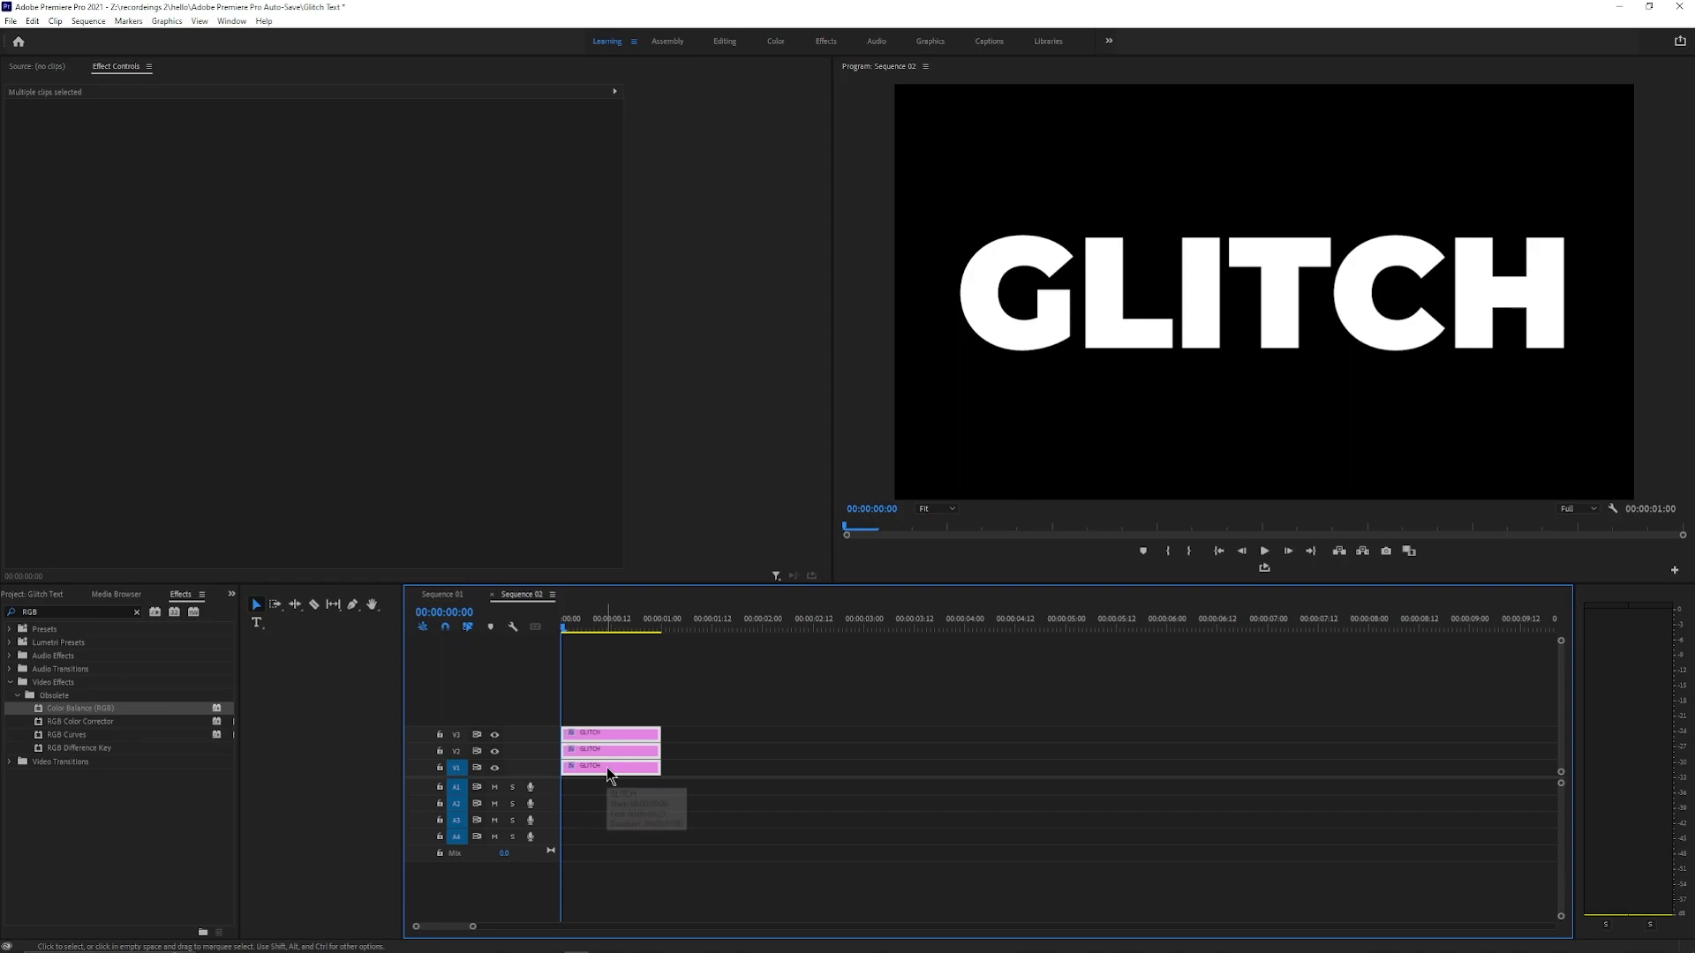
left_click_drag(607, 770, 724, 771)
left_click_drag(728, 695, 724, 770)
Step: With the playhead at 00:00:01:09, set Color Balance Blue and Green to 0 on the second GLITCH clip on V3
left_click_drag(584, 629, 699, 628)
left_click(707, 751)
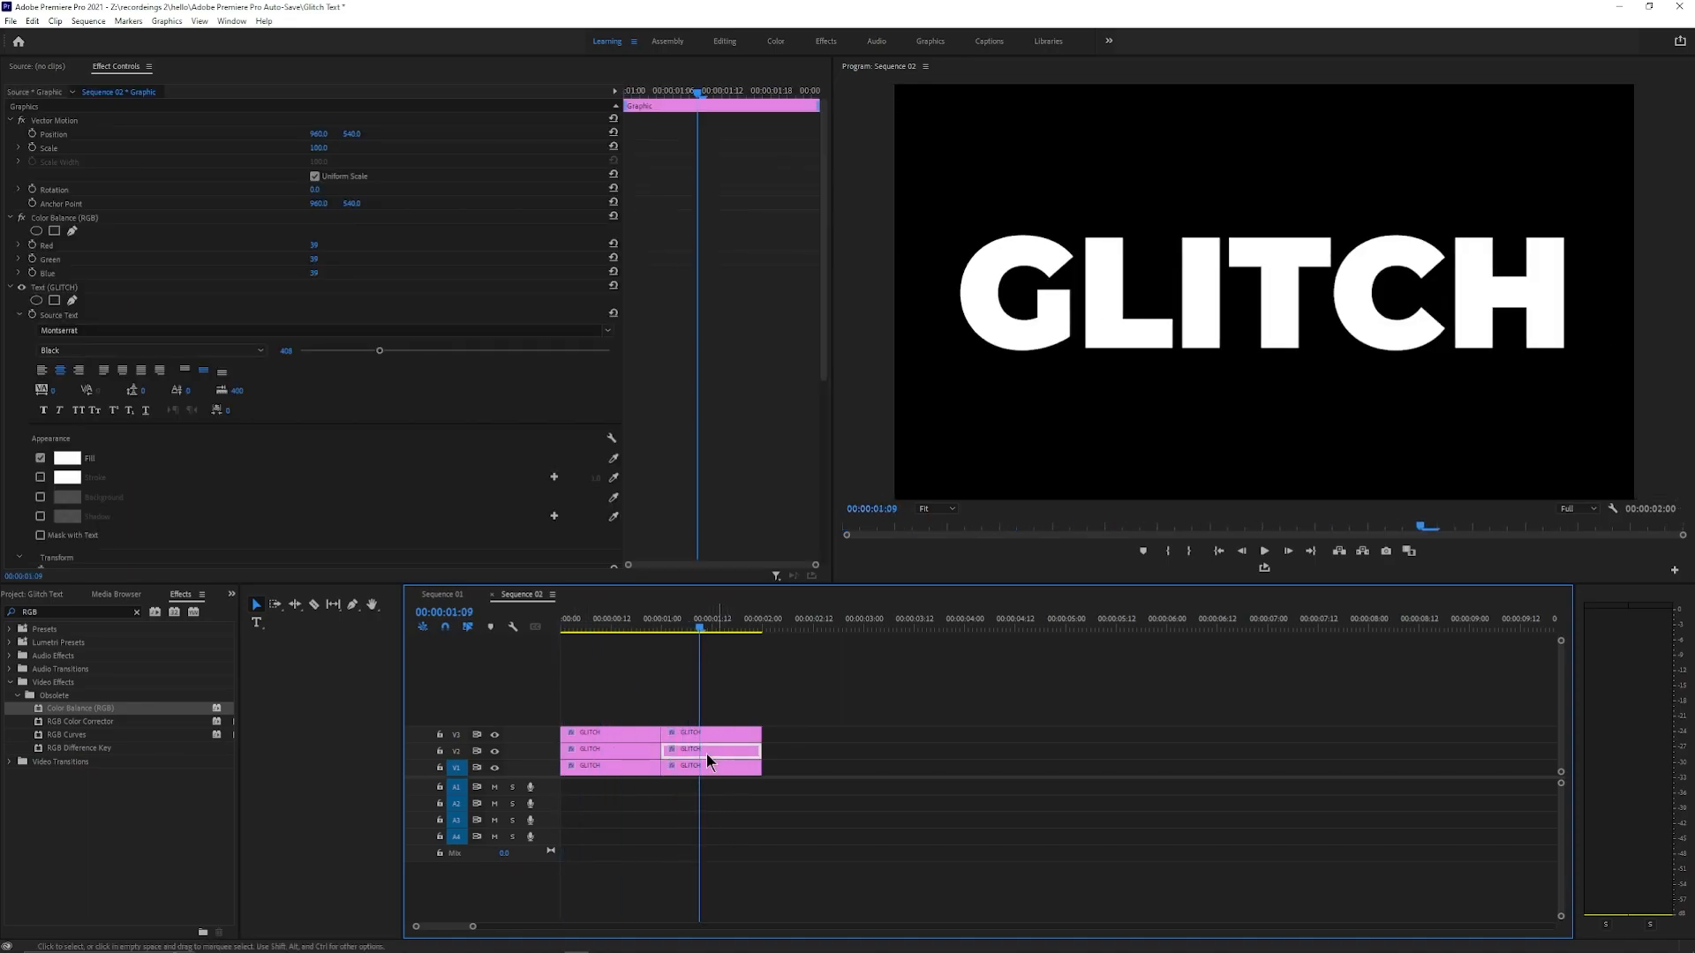
left_click(631, 752)
left_click(625, 767)
left_click(631, 734)
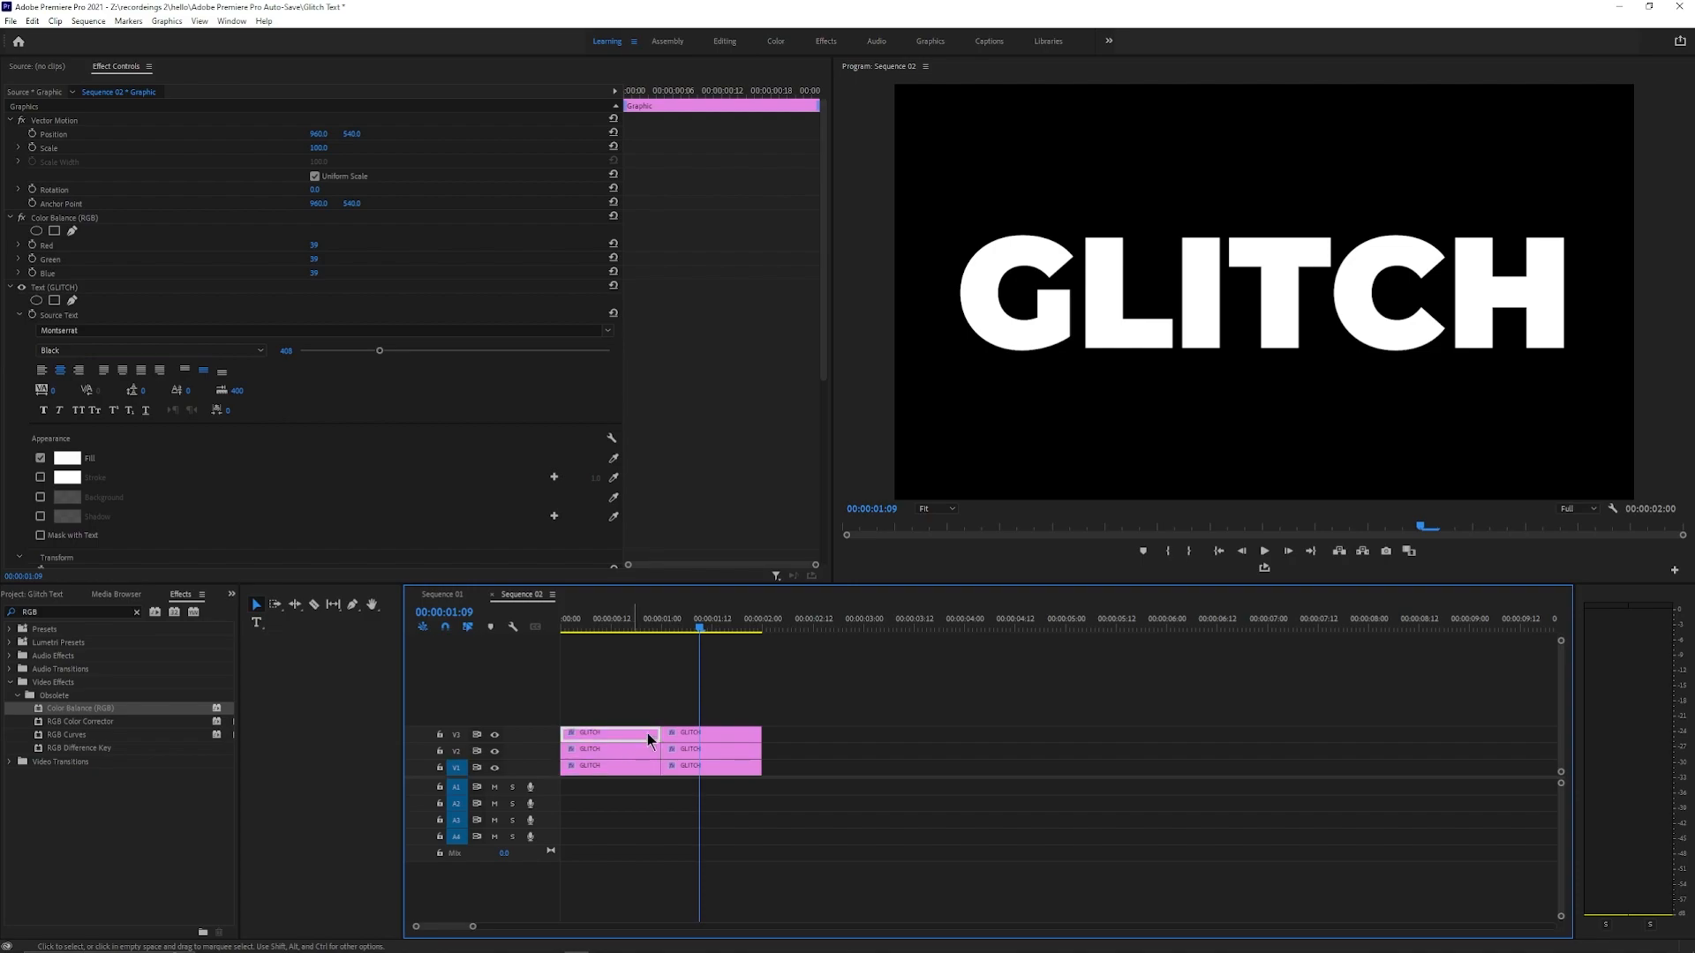
left_click(715, 733)
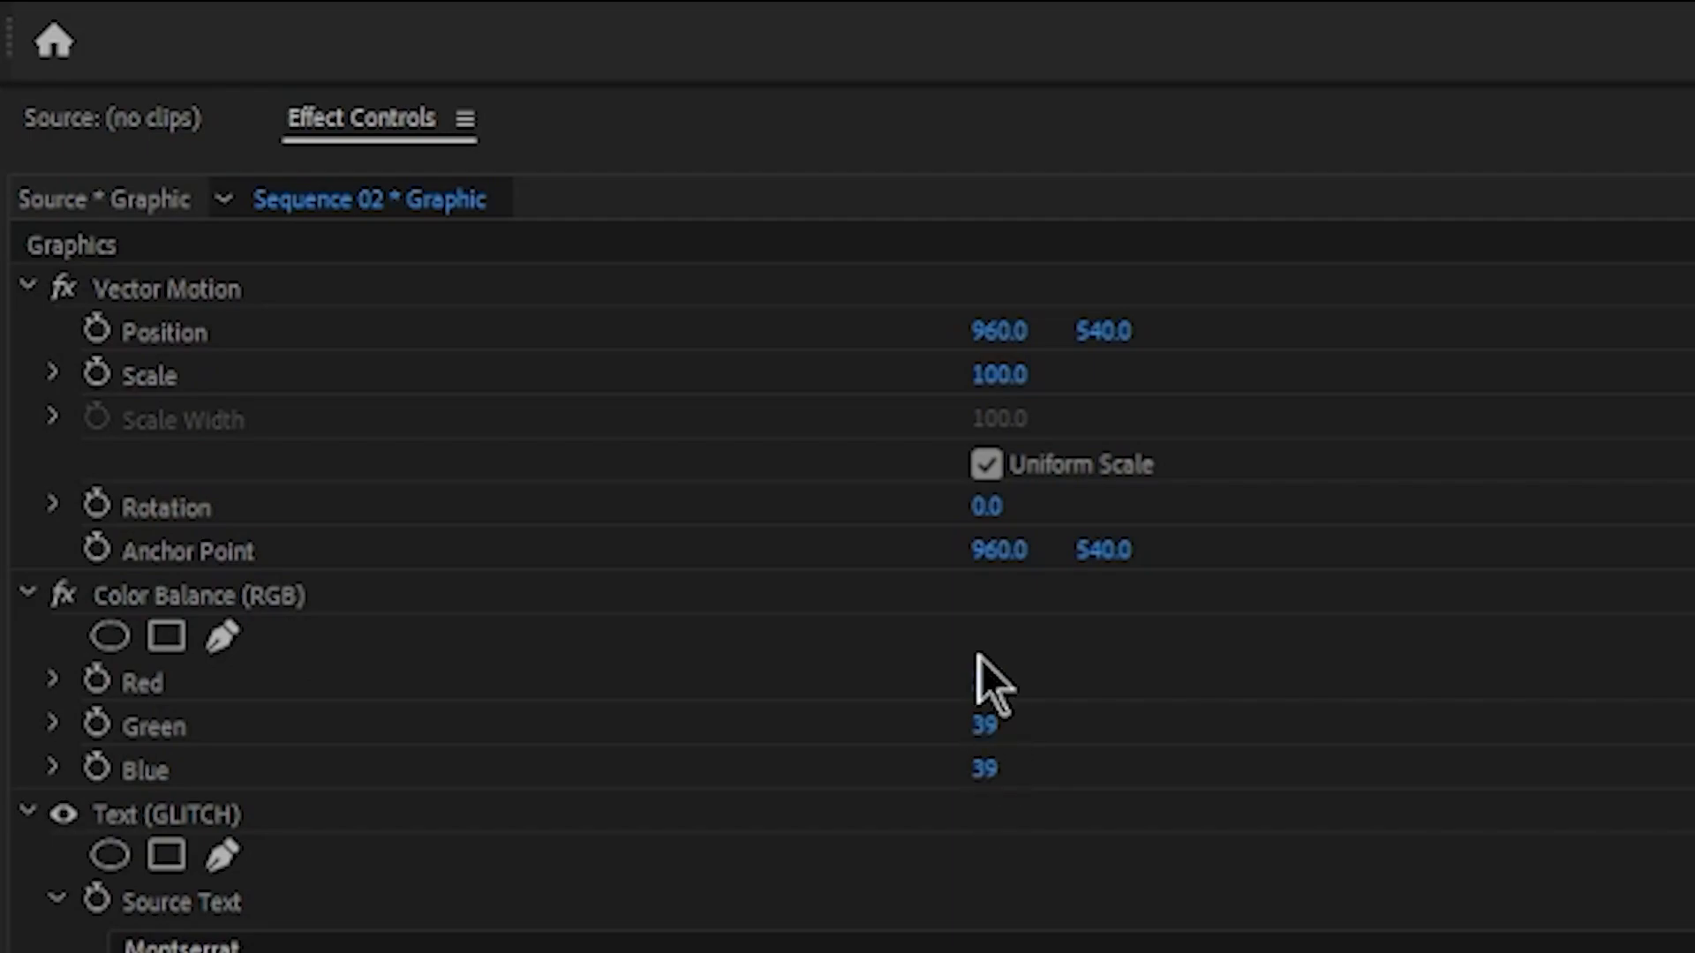
left_click(987, 772)
type("0")
left_click(991, 726)
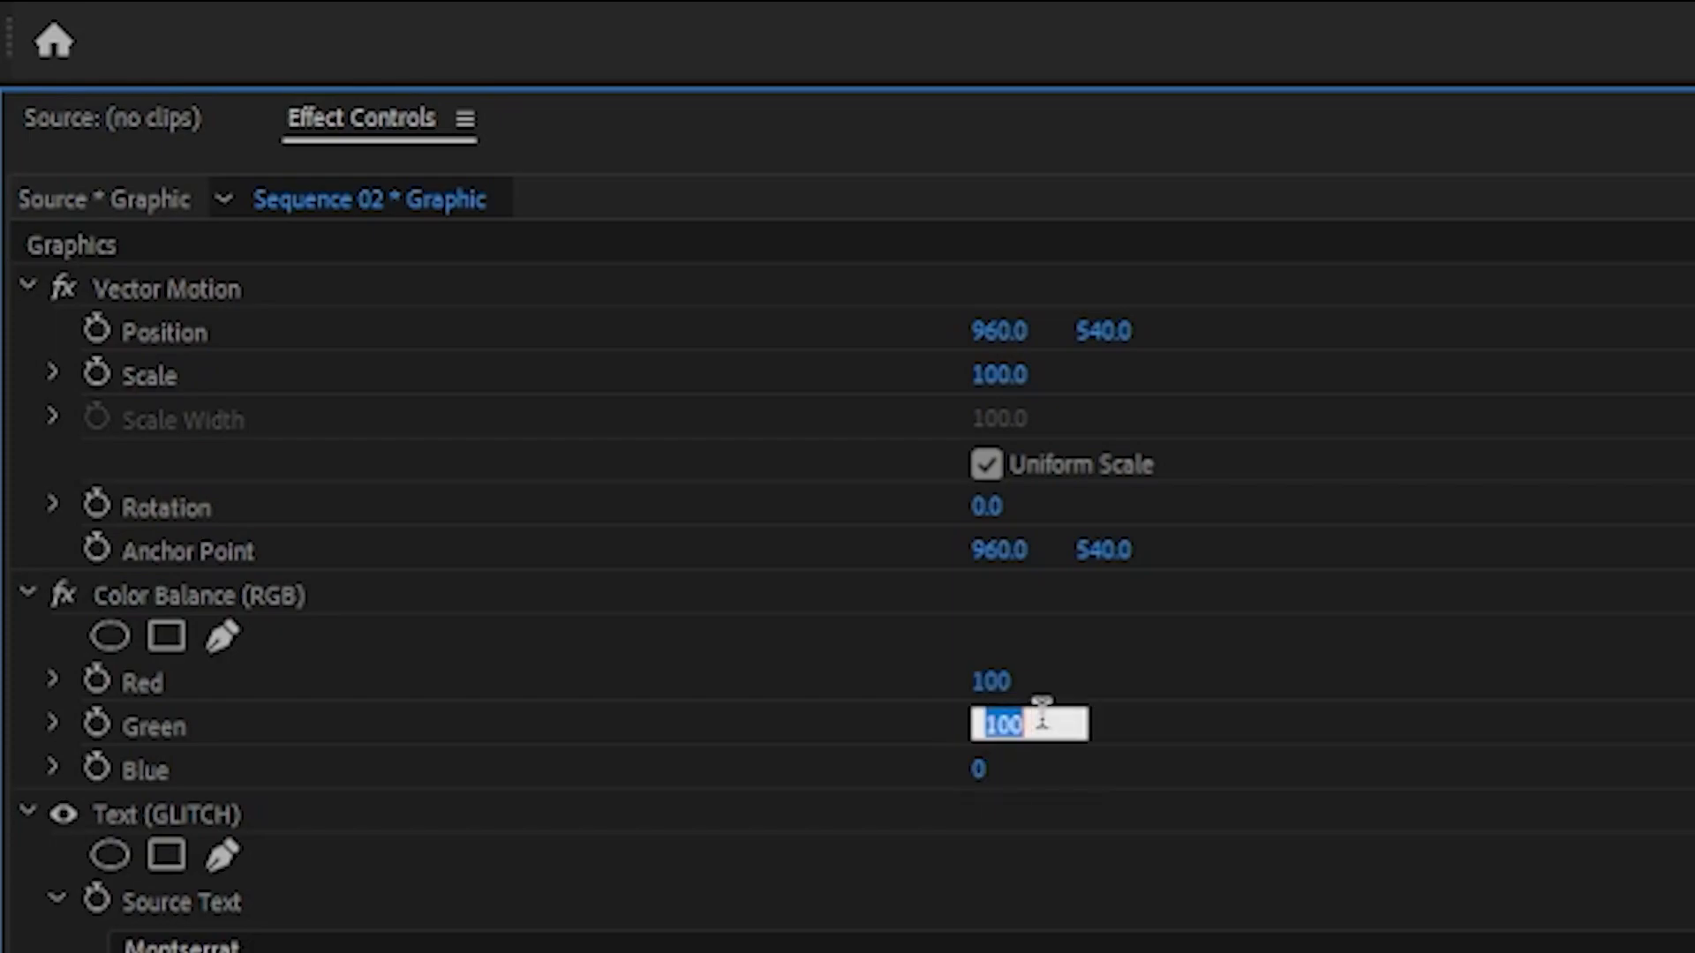
type("0")
key("Return")
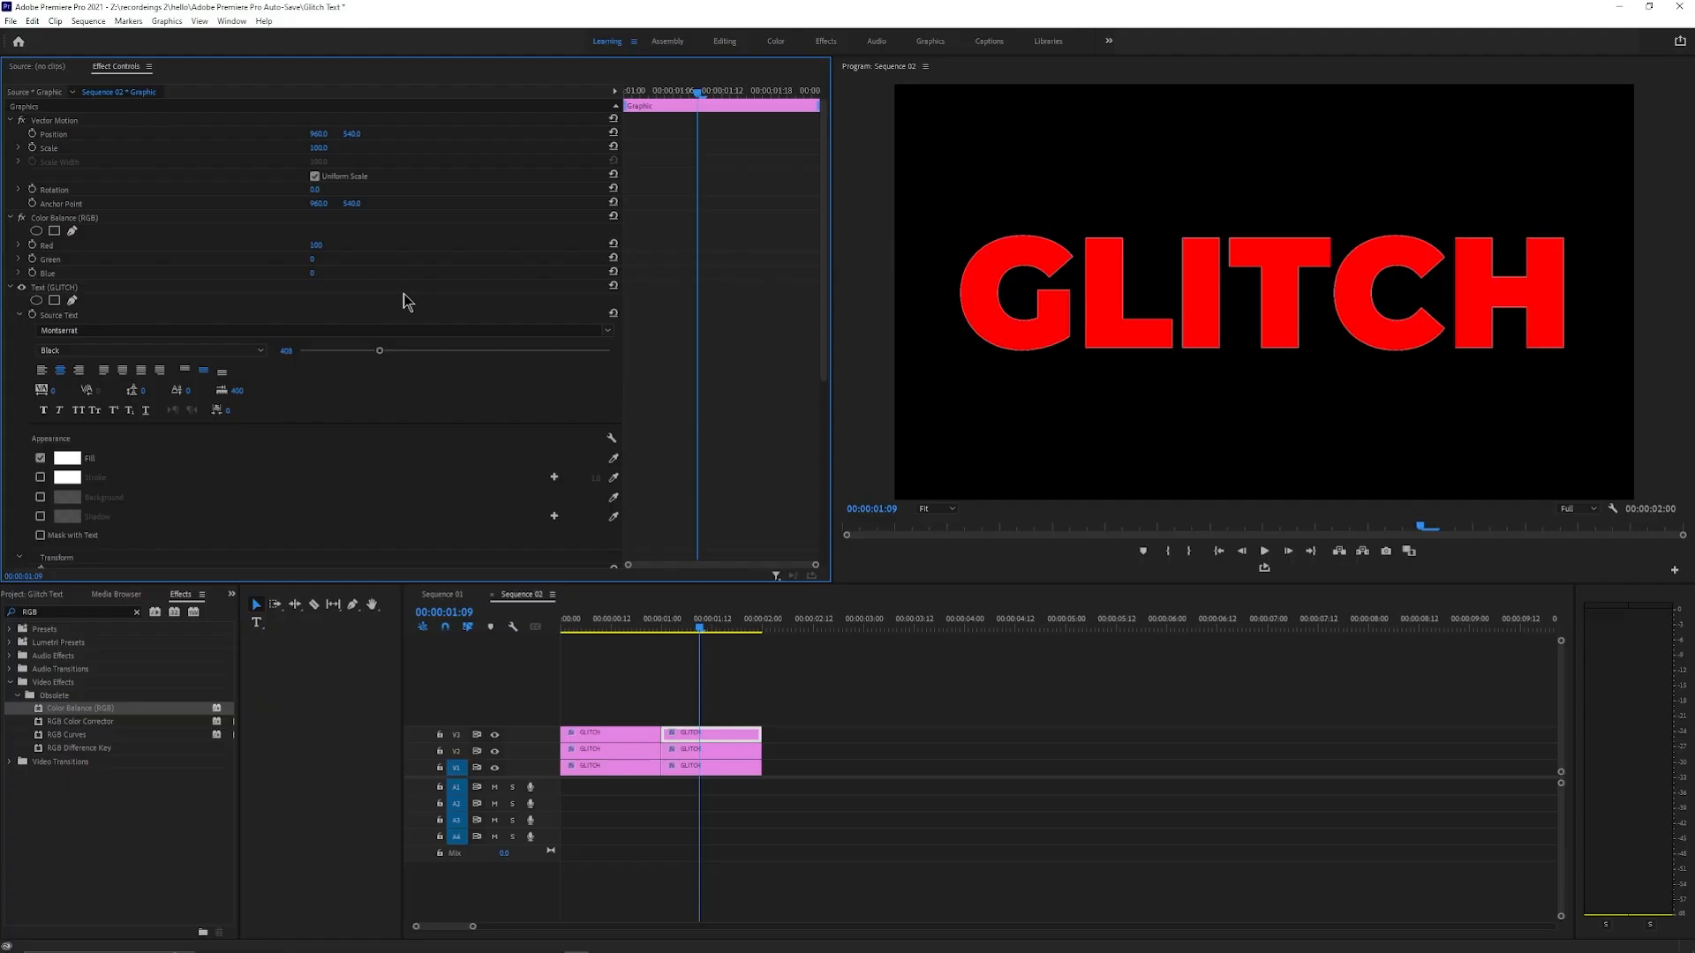
Step: Set the blend mode of the second V3 clip to Screen
scroll(365, 300, "down", 5)
scroll(365, 300, "down", 3)
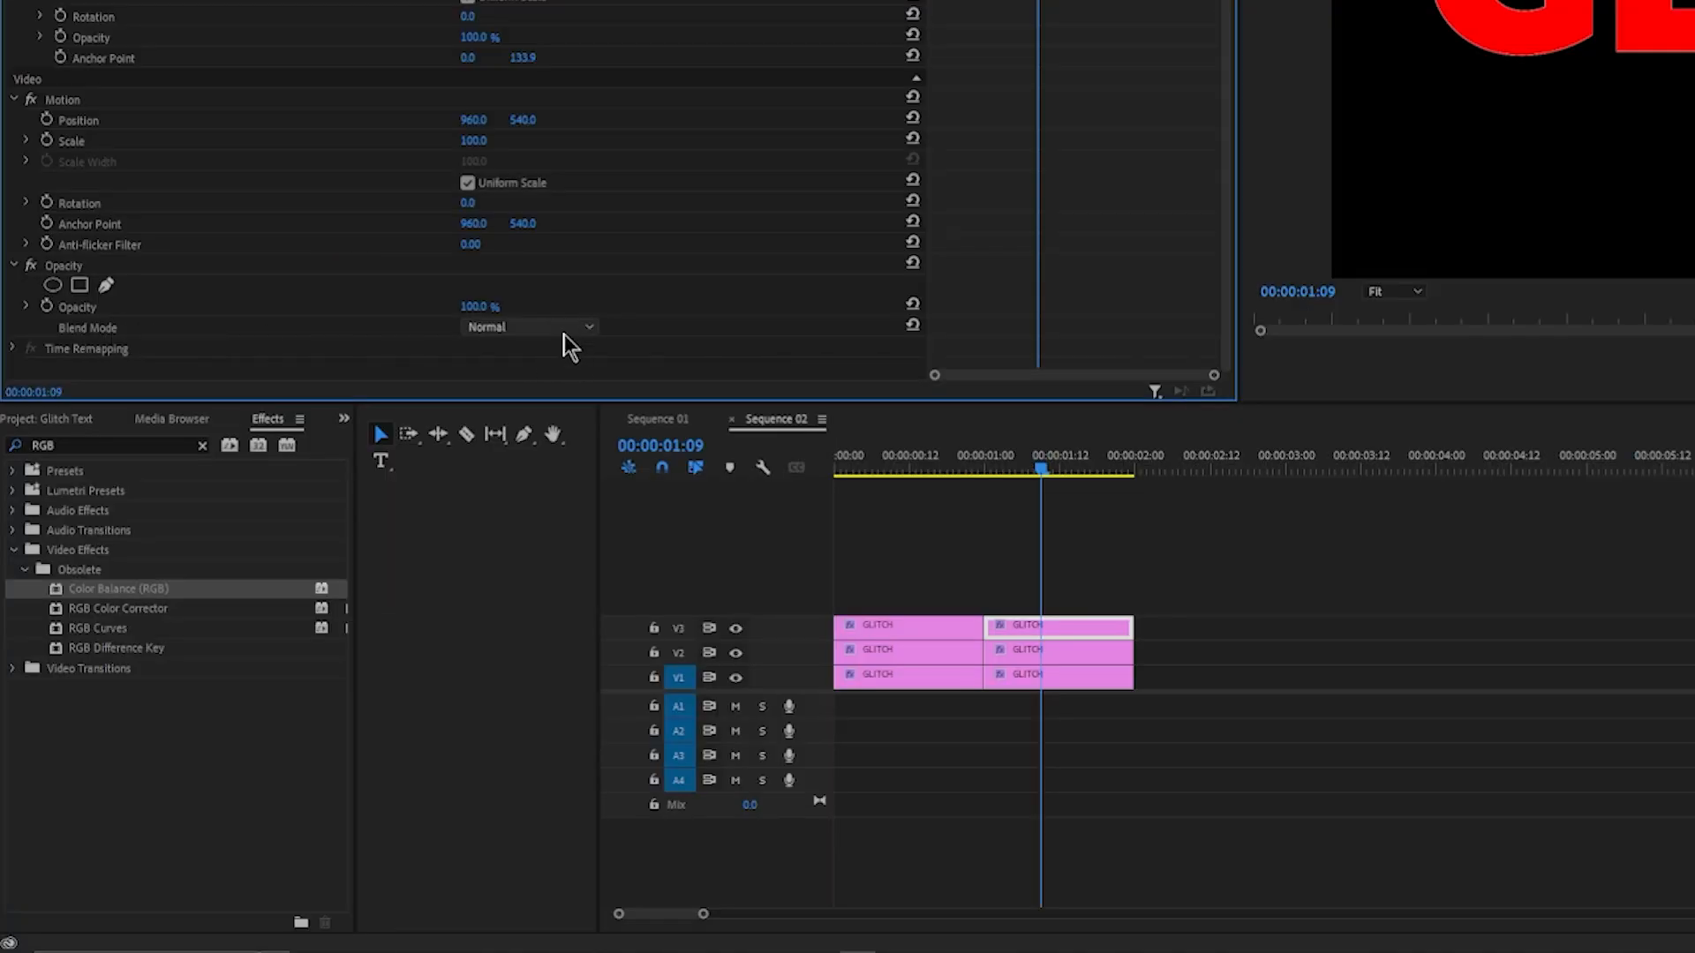
left_click(379, 533)
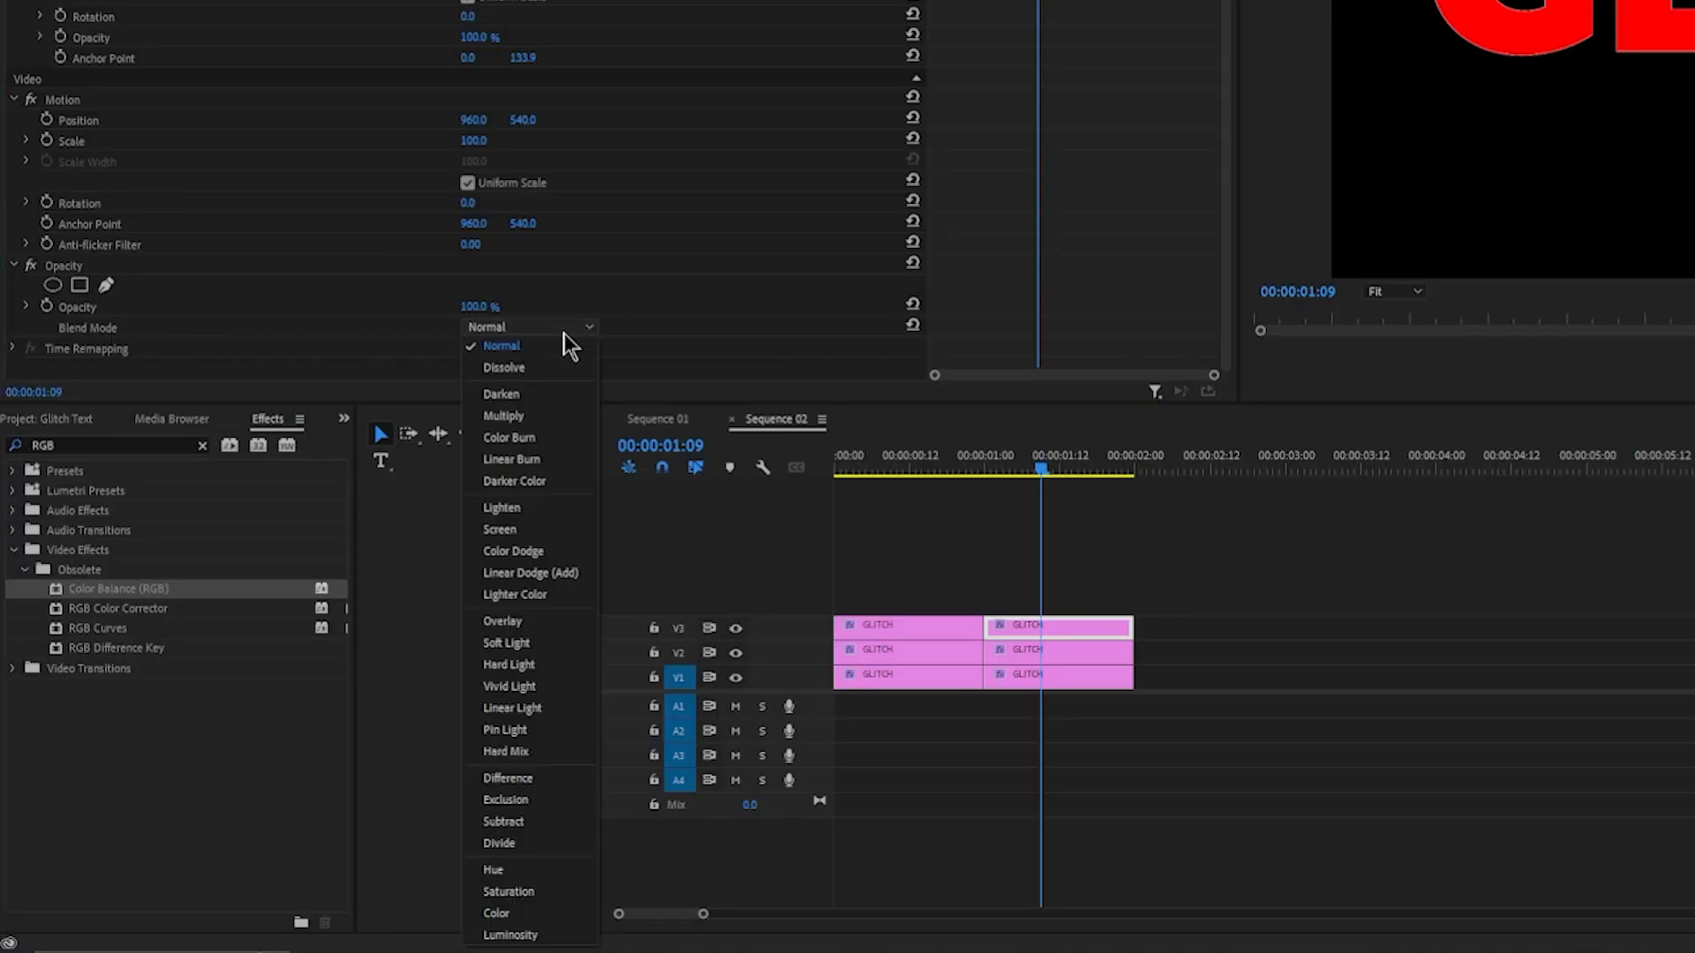
left_click(556, 530)
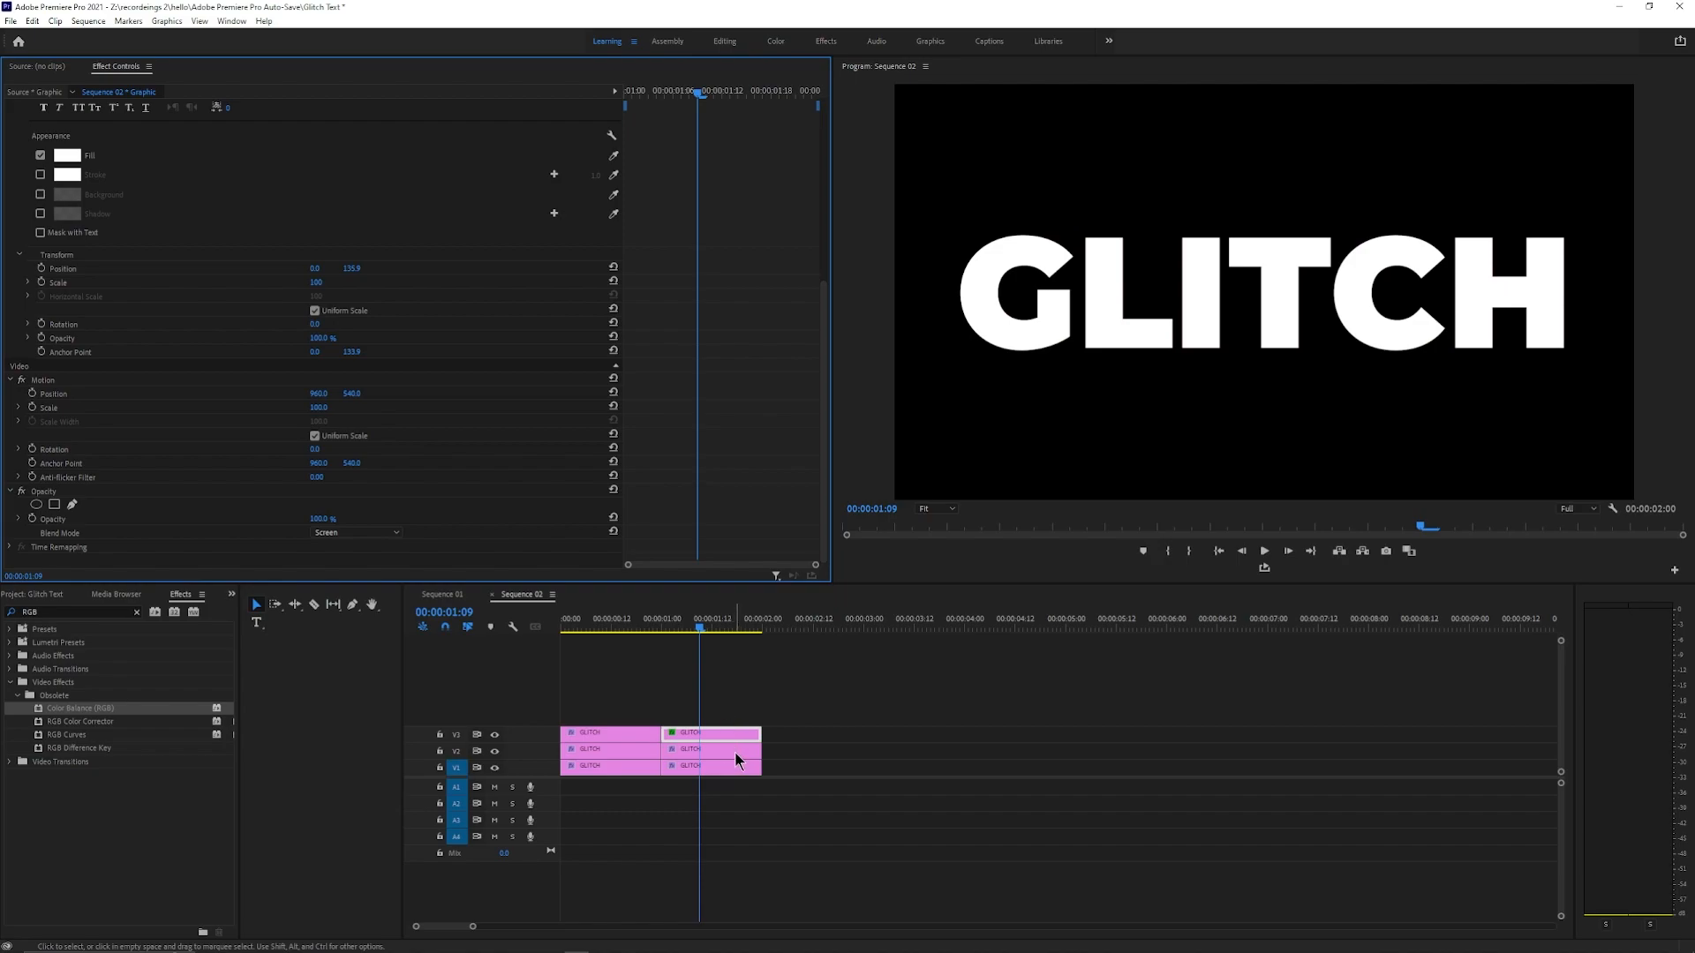
Step: Set Color Balance Red and Green to 0 on the second GLITCH clip on V2
left_click(735, 751)
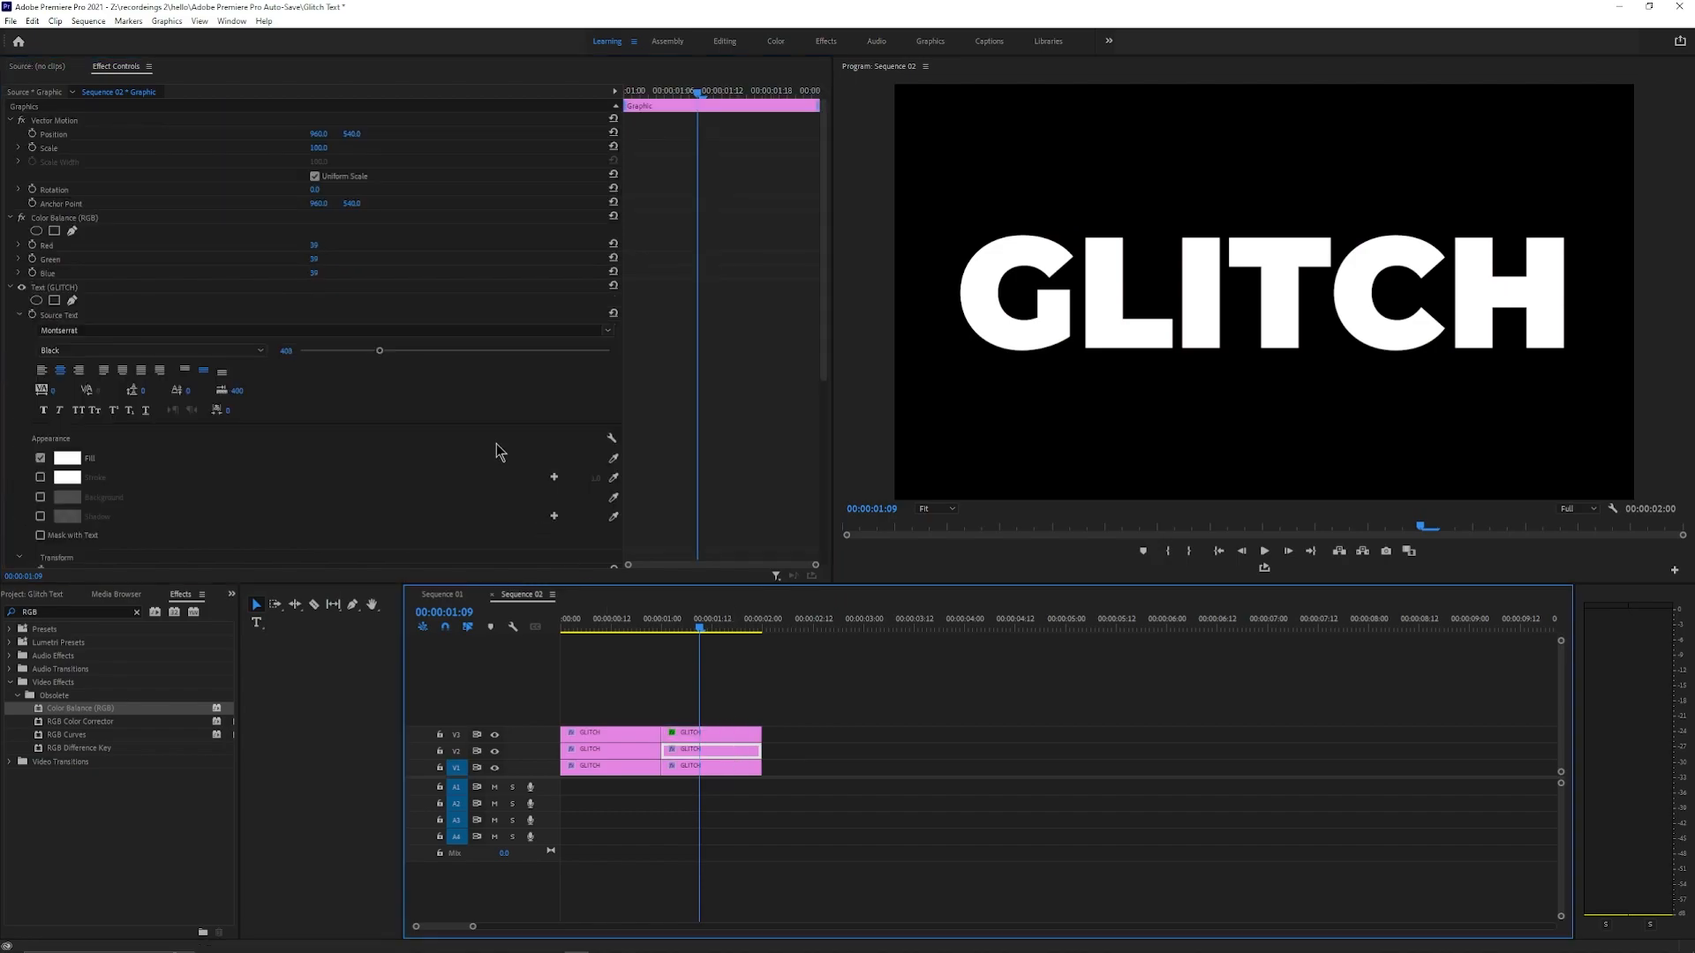
left_click(317, 248)
type("0")
key("Tab")
type("0")
key("Return")
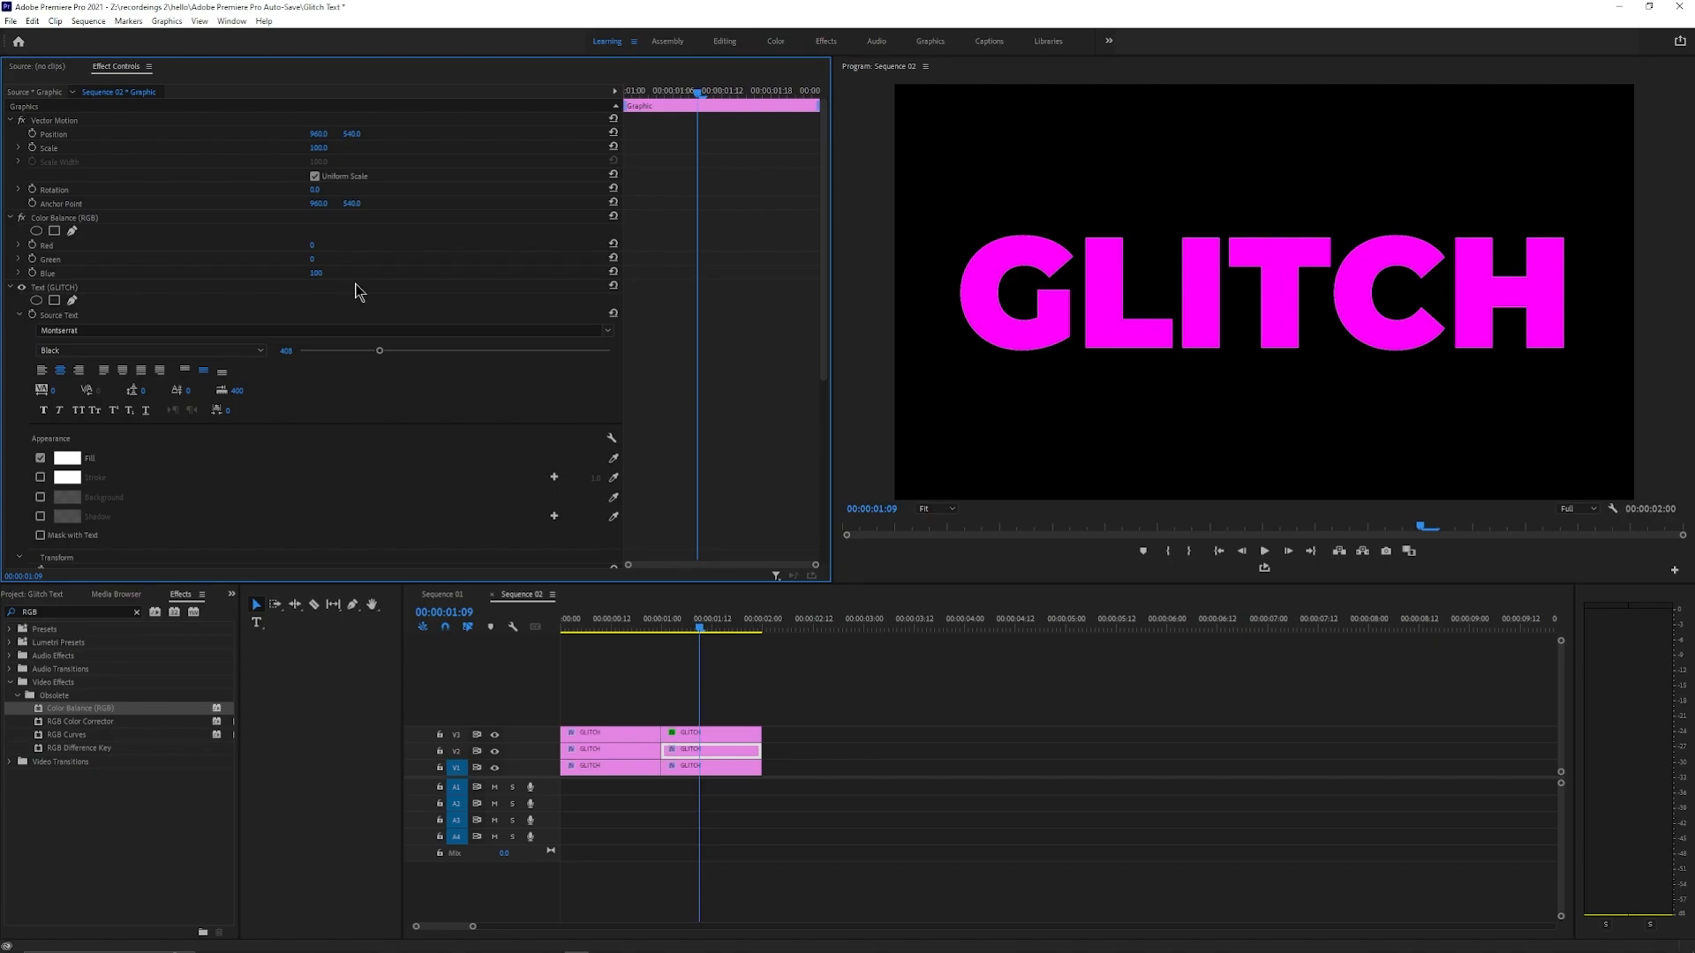
Step: Set the blend mode of the second V2 clip to Screen
scroll(655, 375, "down", 6)
scroll(655, 369, "down", 1)
left_click(369, 533)
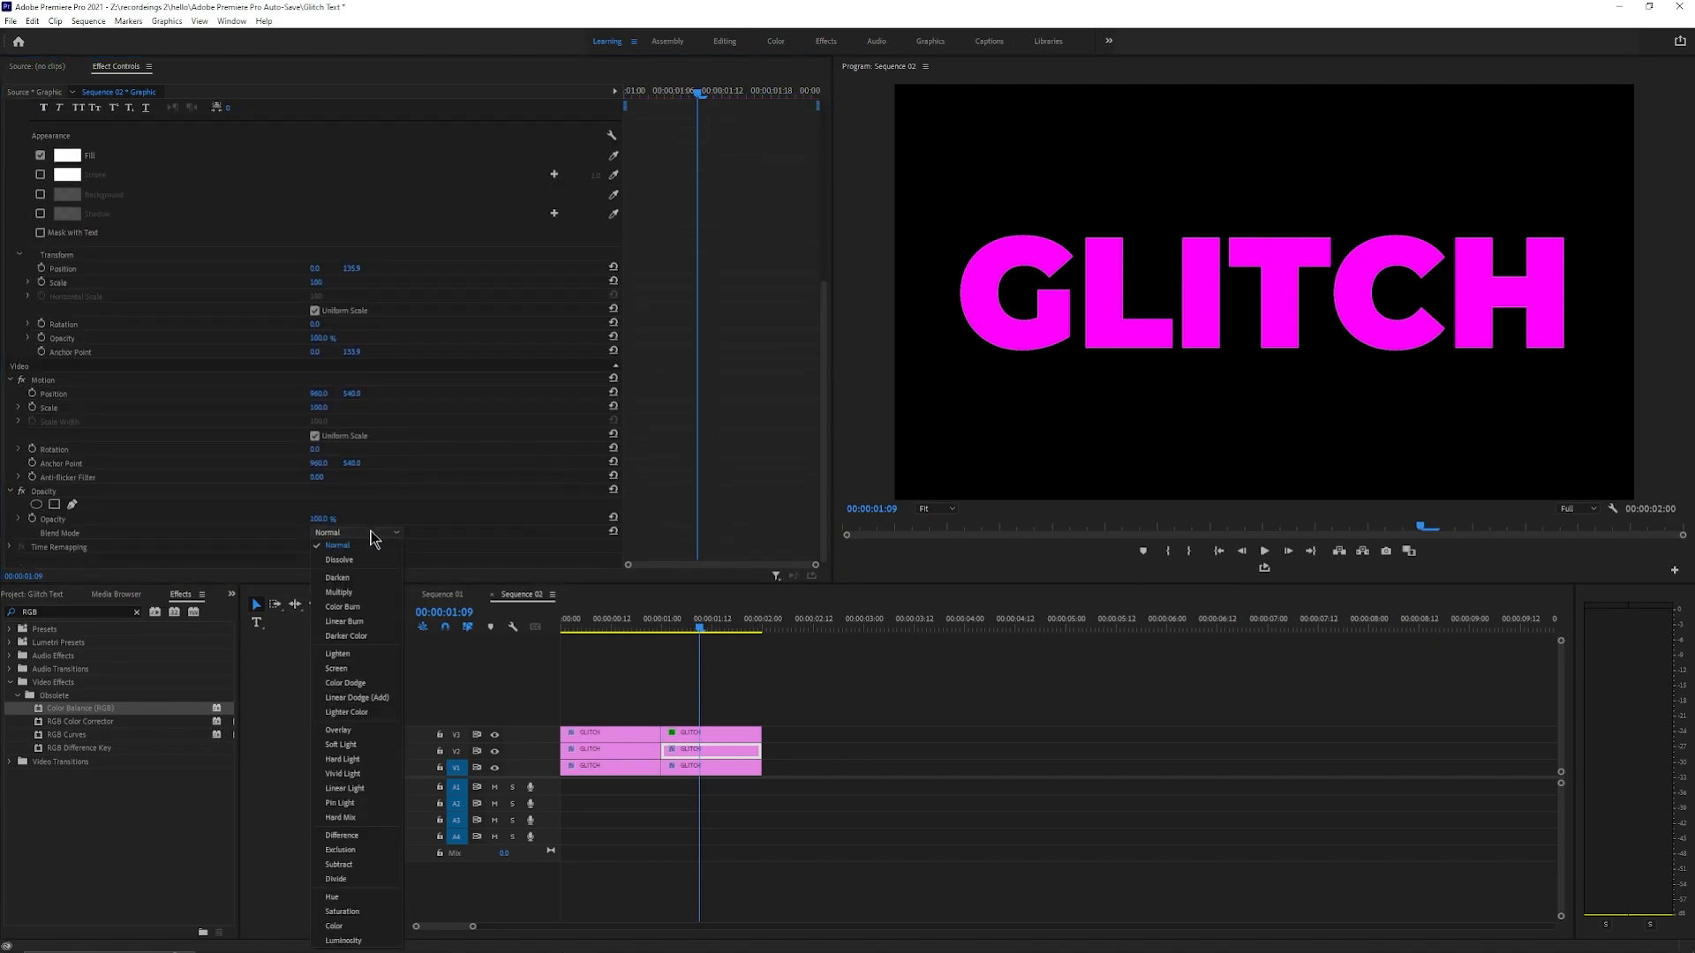
left_click(345, 668)
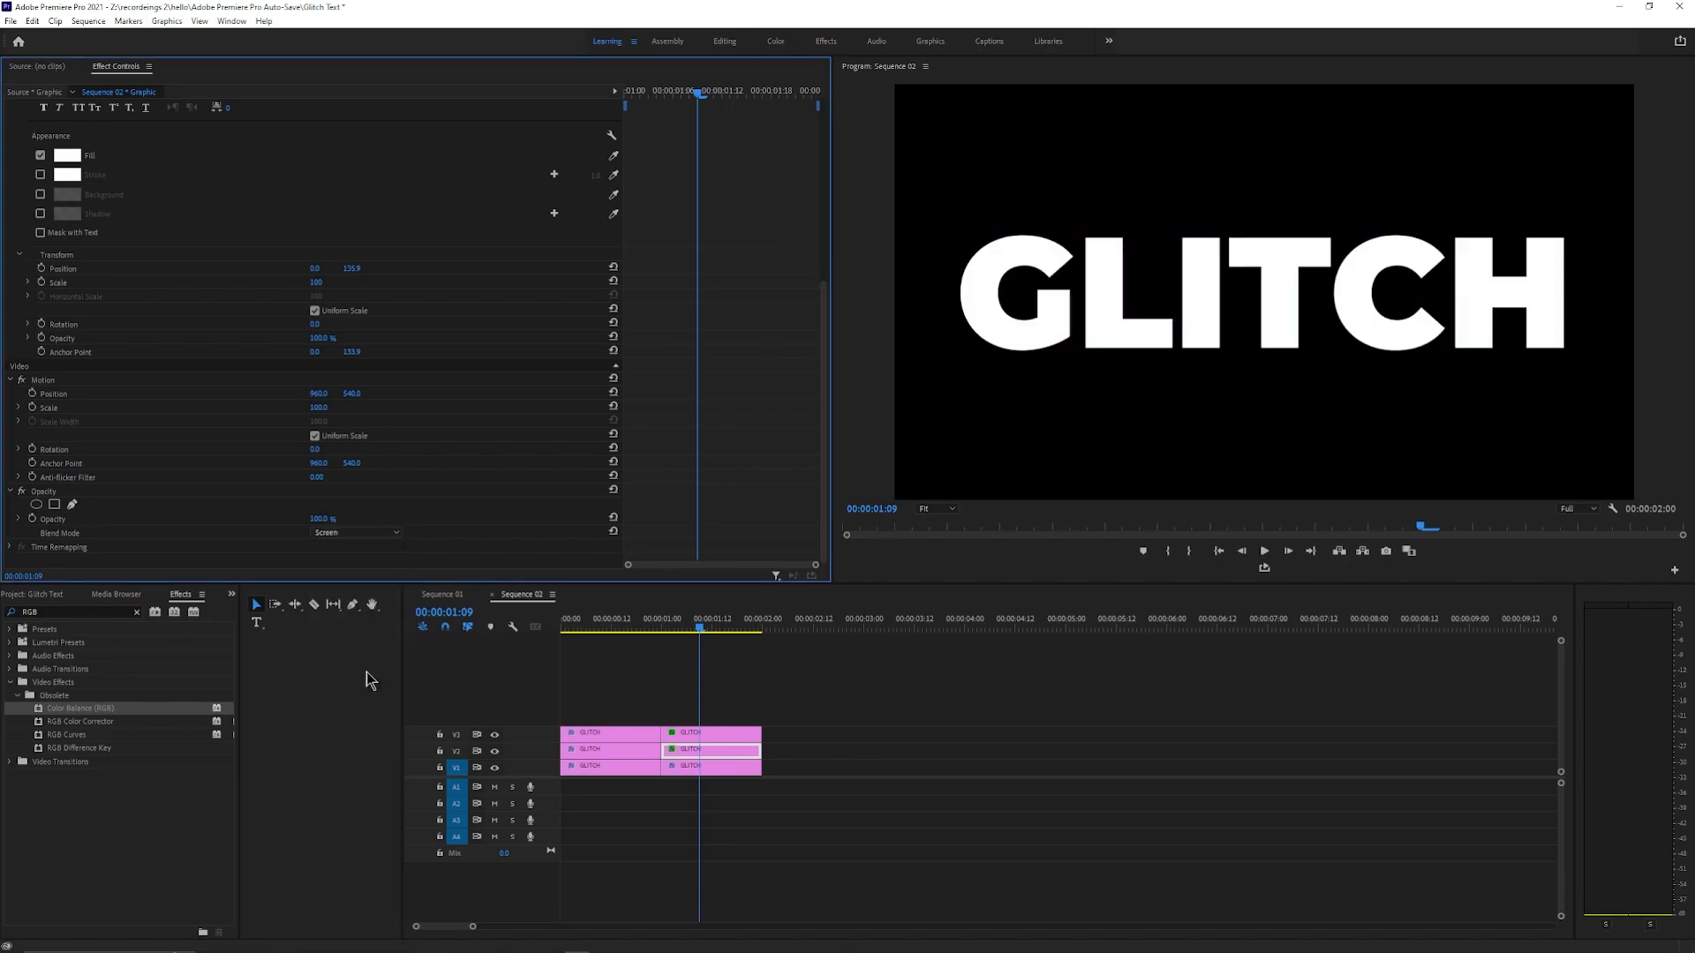
Step: Set Color Balance to Red 0, Green 100 and Blue 0 on the second GLITCH clip on V1
left_click(720, 770)
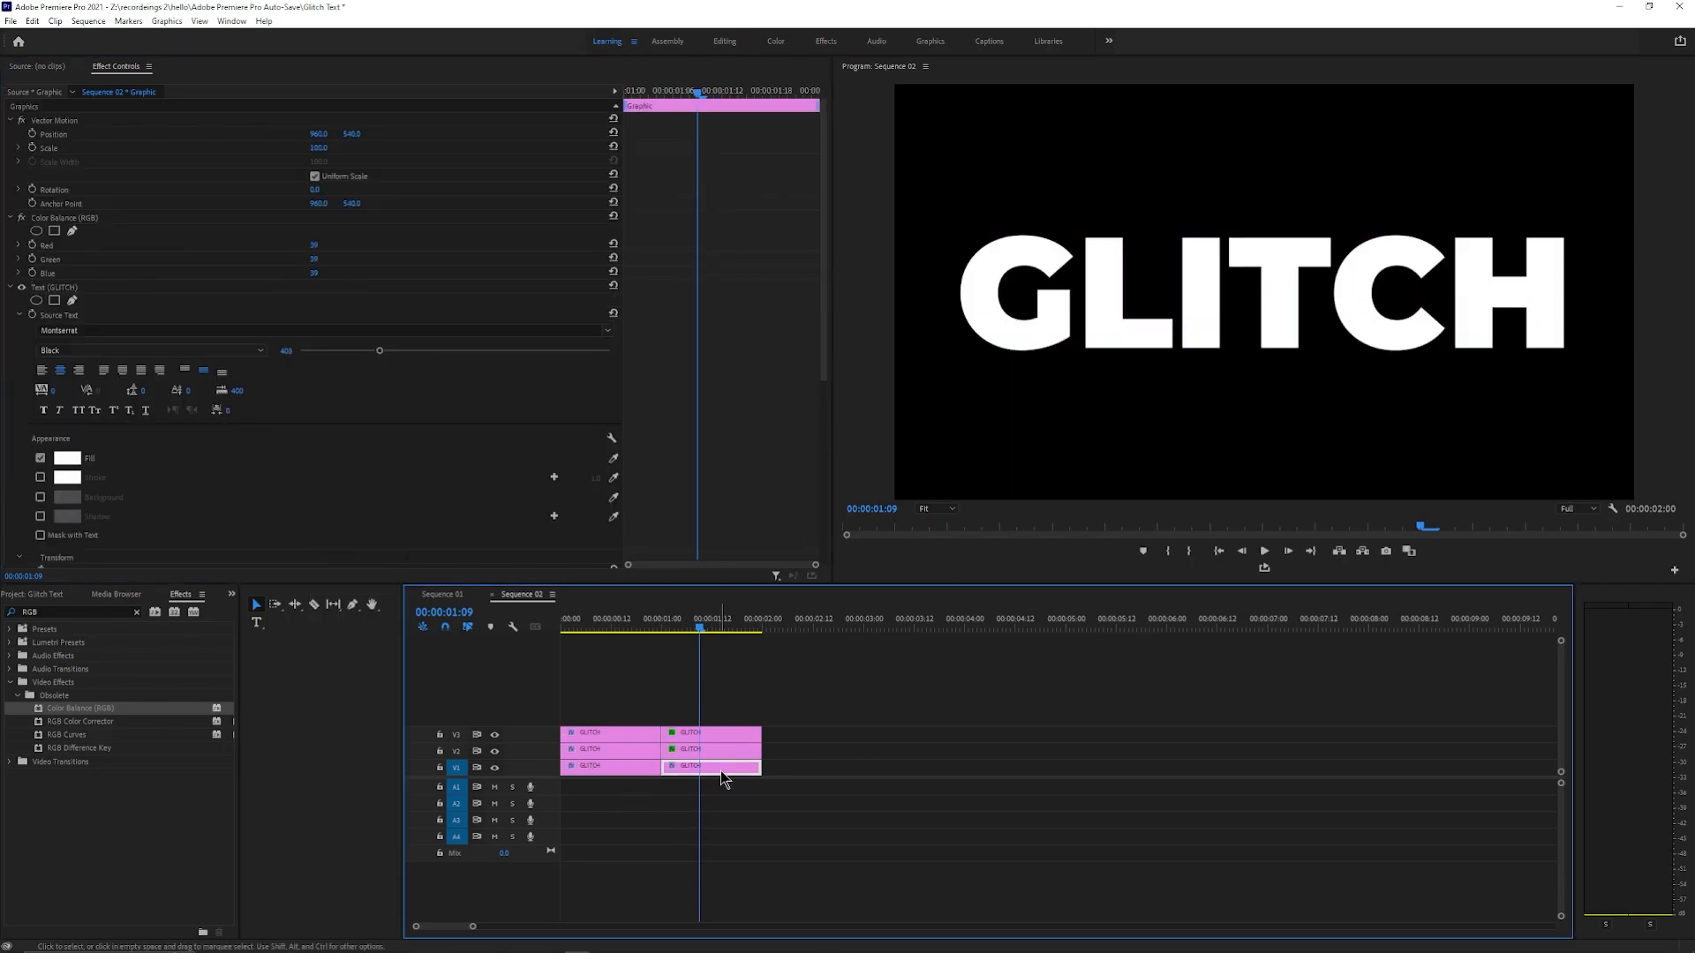
left_click(327, 245)
type("0")
key("Tab")
type("100")
key("Tab")
type("0")
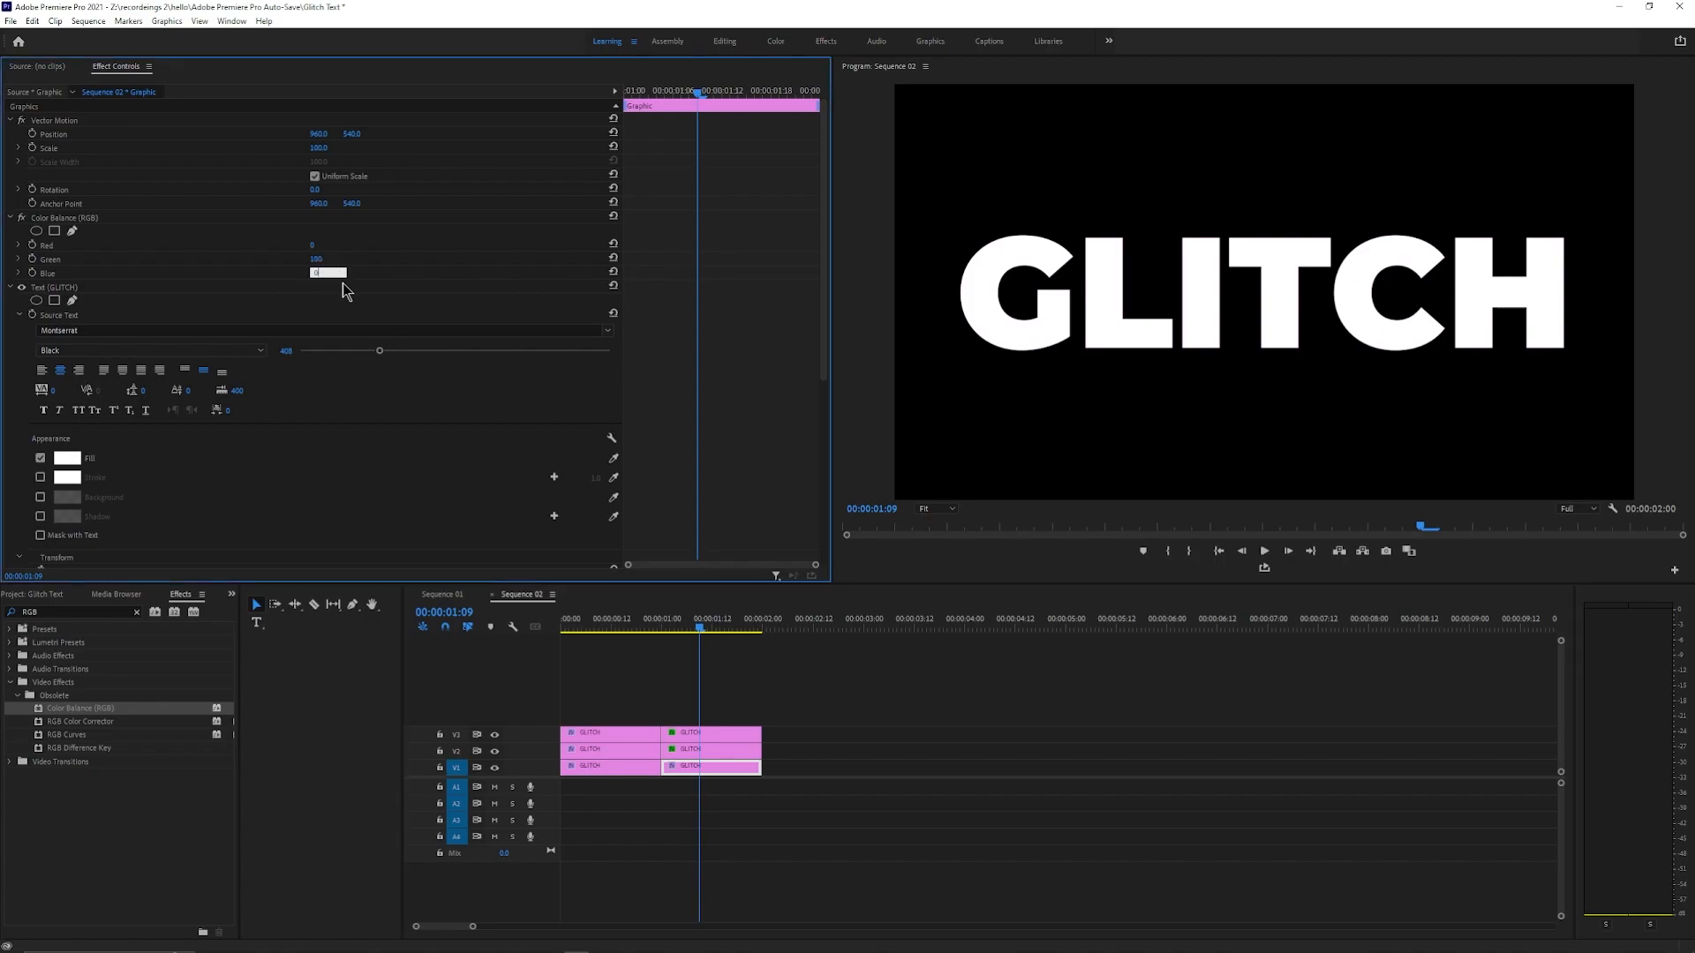
left_click(415, 289)
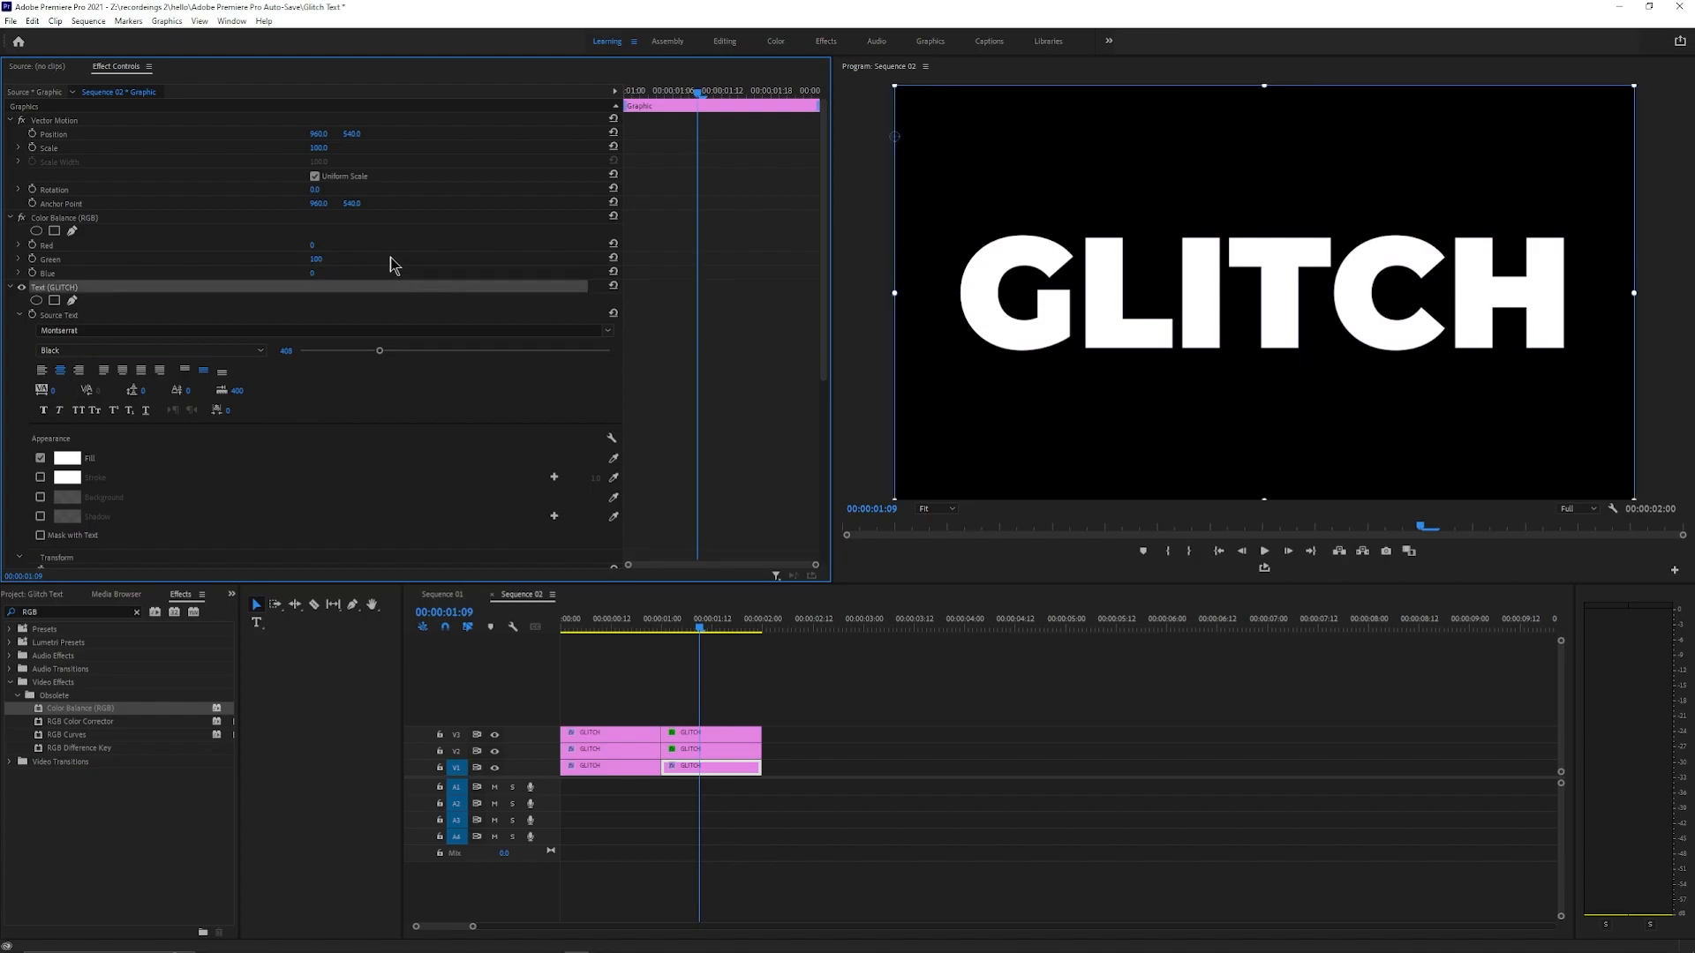
Step: Set the blend mode of the second V1 clip to Screen
scroll(426, 383, "down", 5)
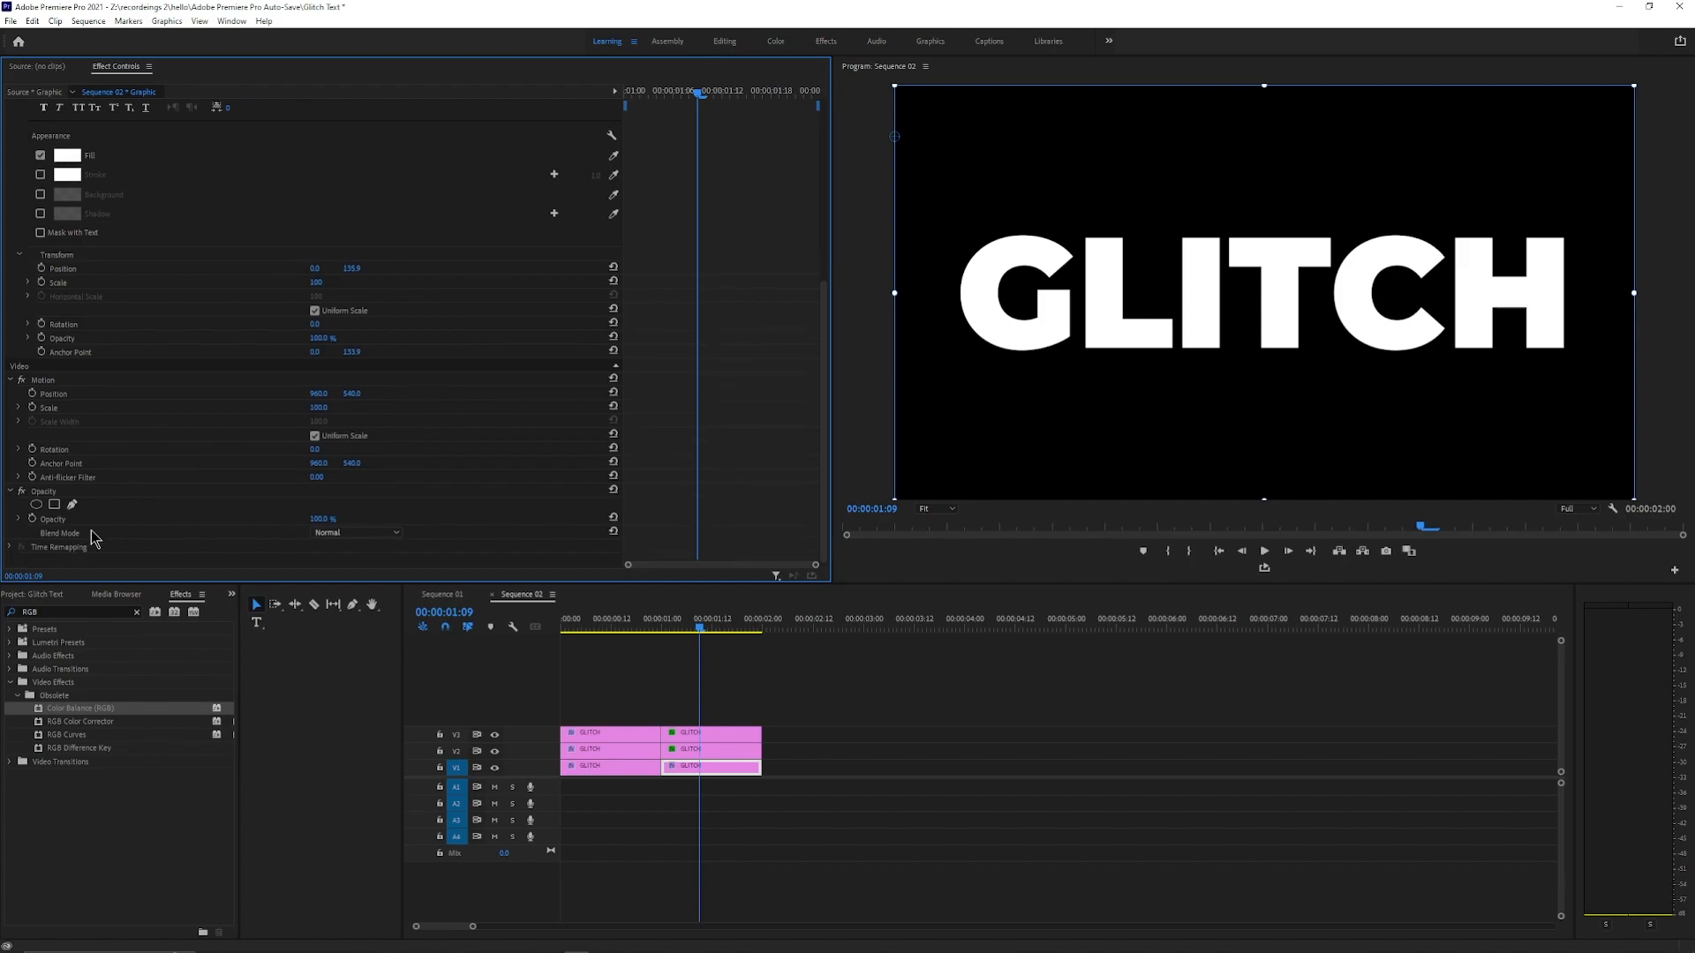
left_click(358, 533)
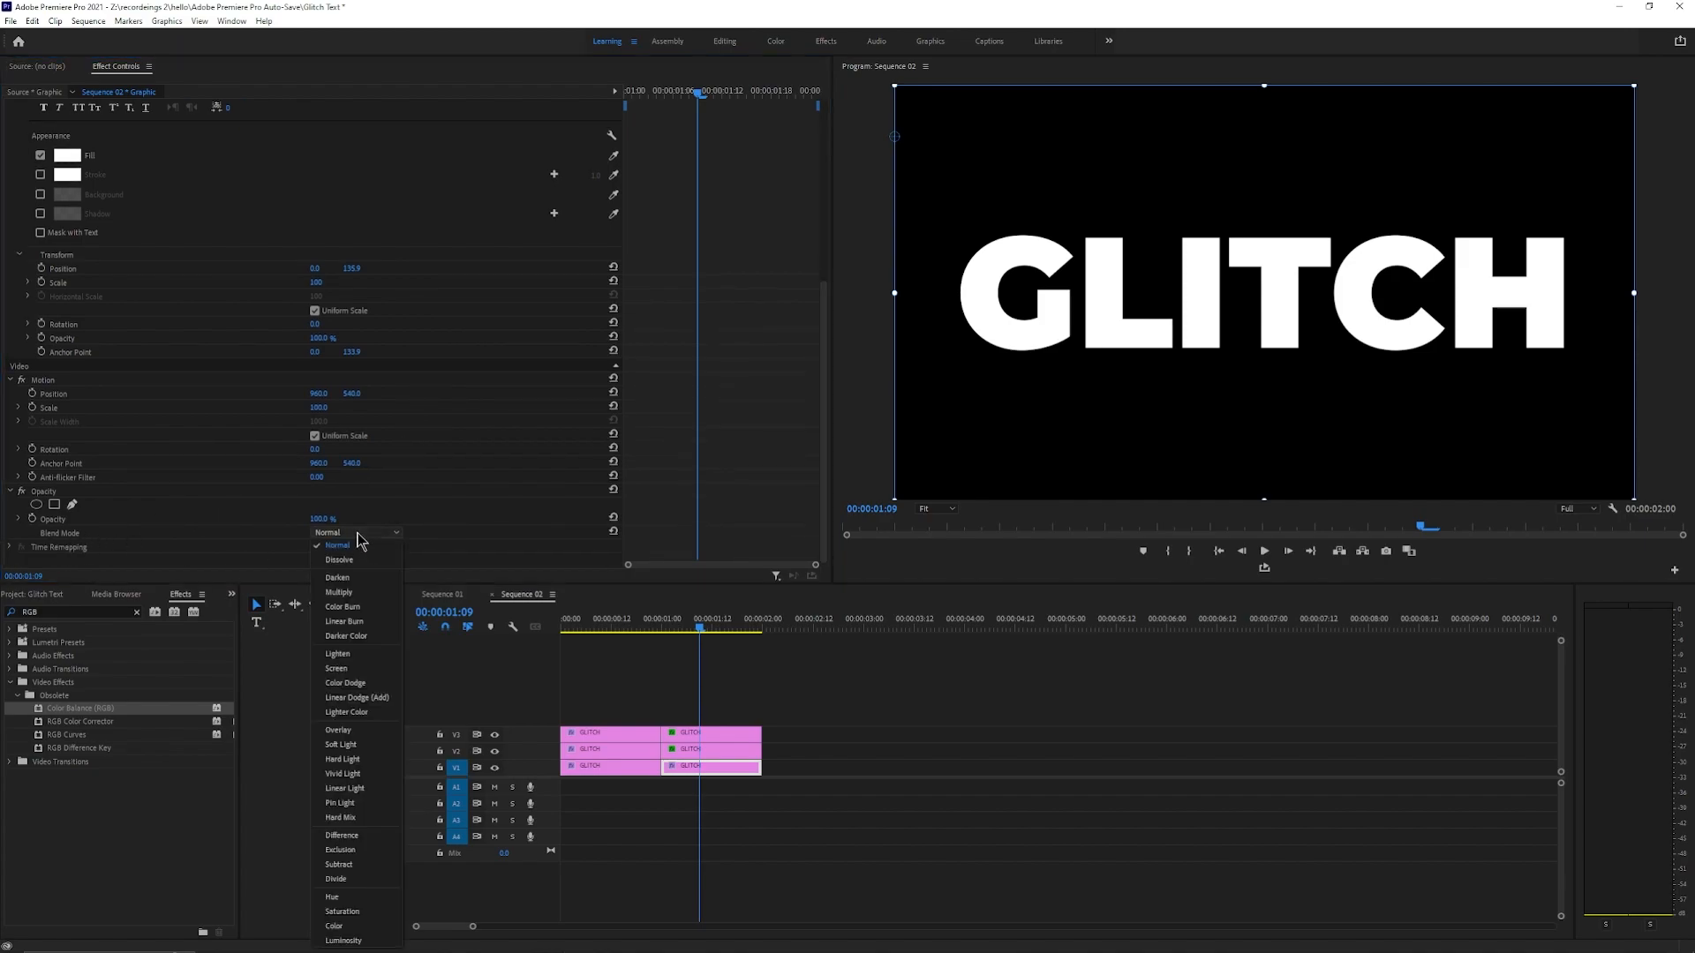
left_click(377, 669)
left_click(817, 712)
Step: Select the second GLITCH clip on V3 and move the playhead to its start at 00:00:01:00
left_click(727, 733)
left_click(725, 752)
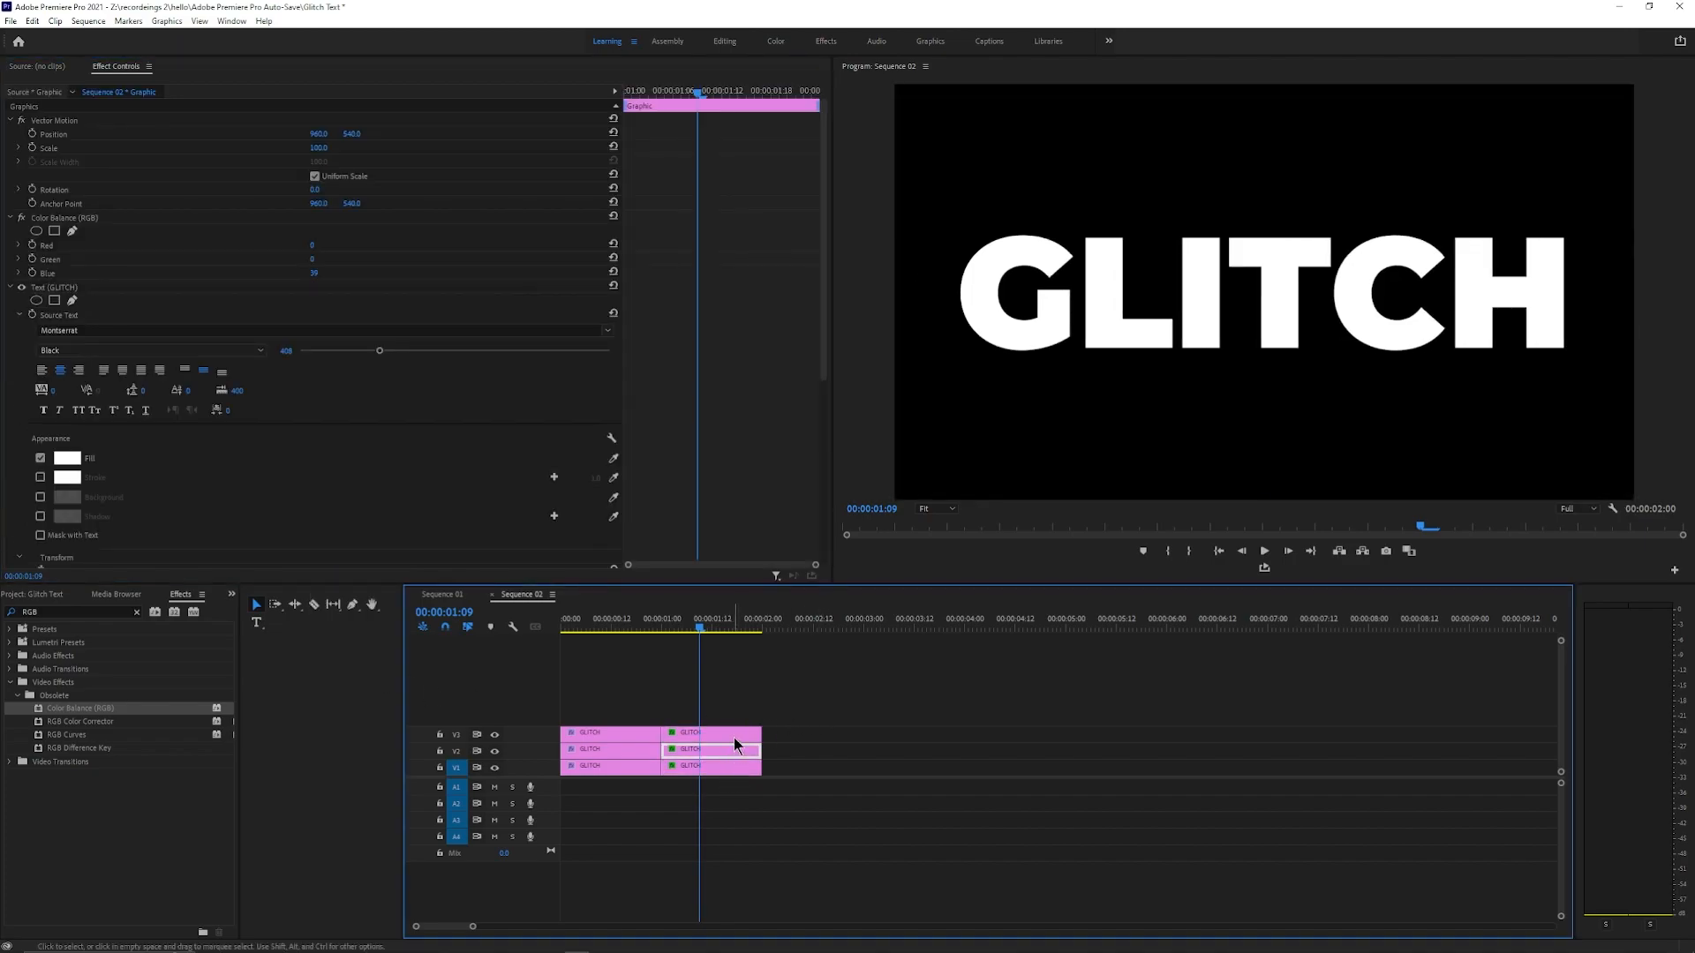
left_click(701, 735)
key("Up")
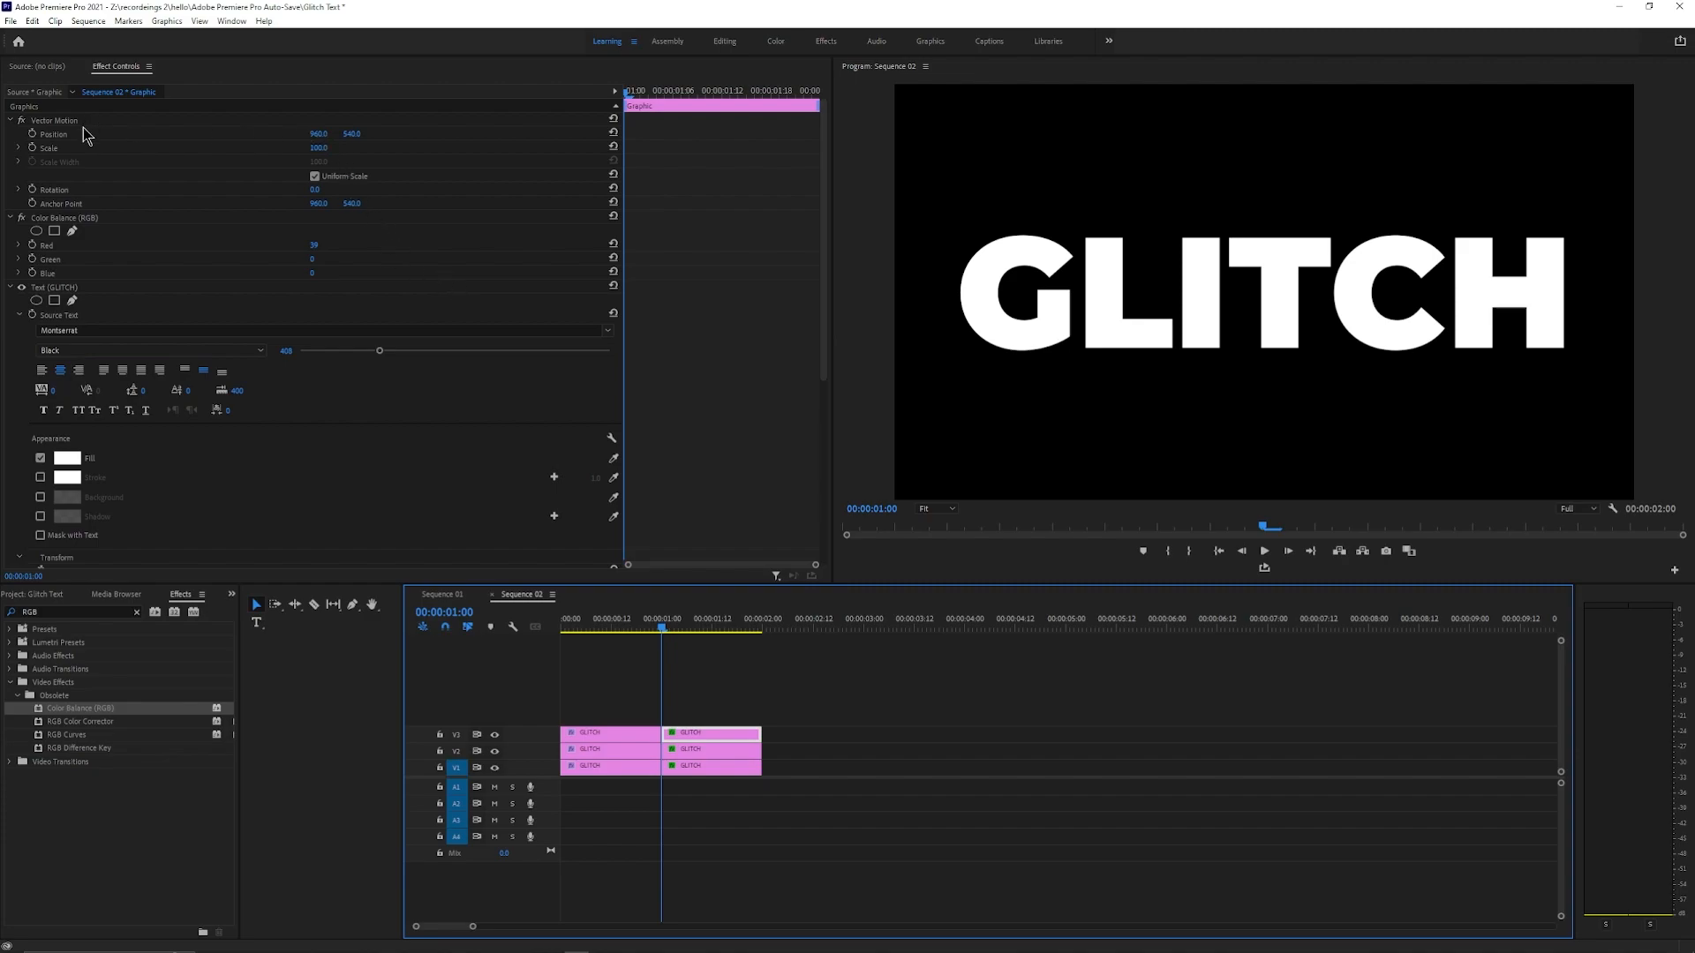
left_click_drag(325, 136, 395, 135)
key("ctrl+z")
key("ctrl+z")
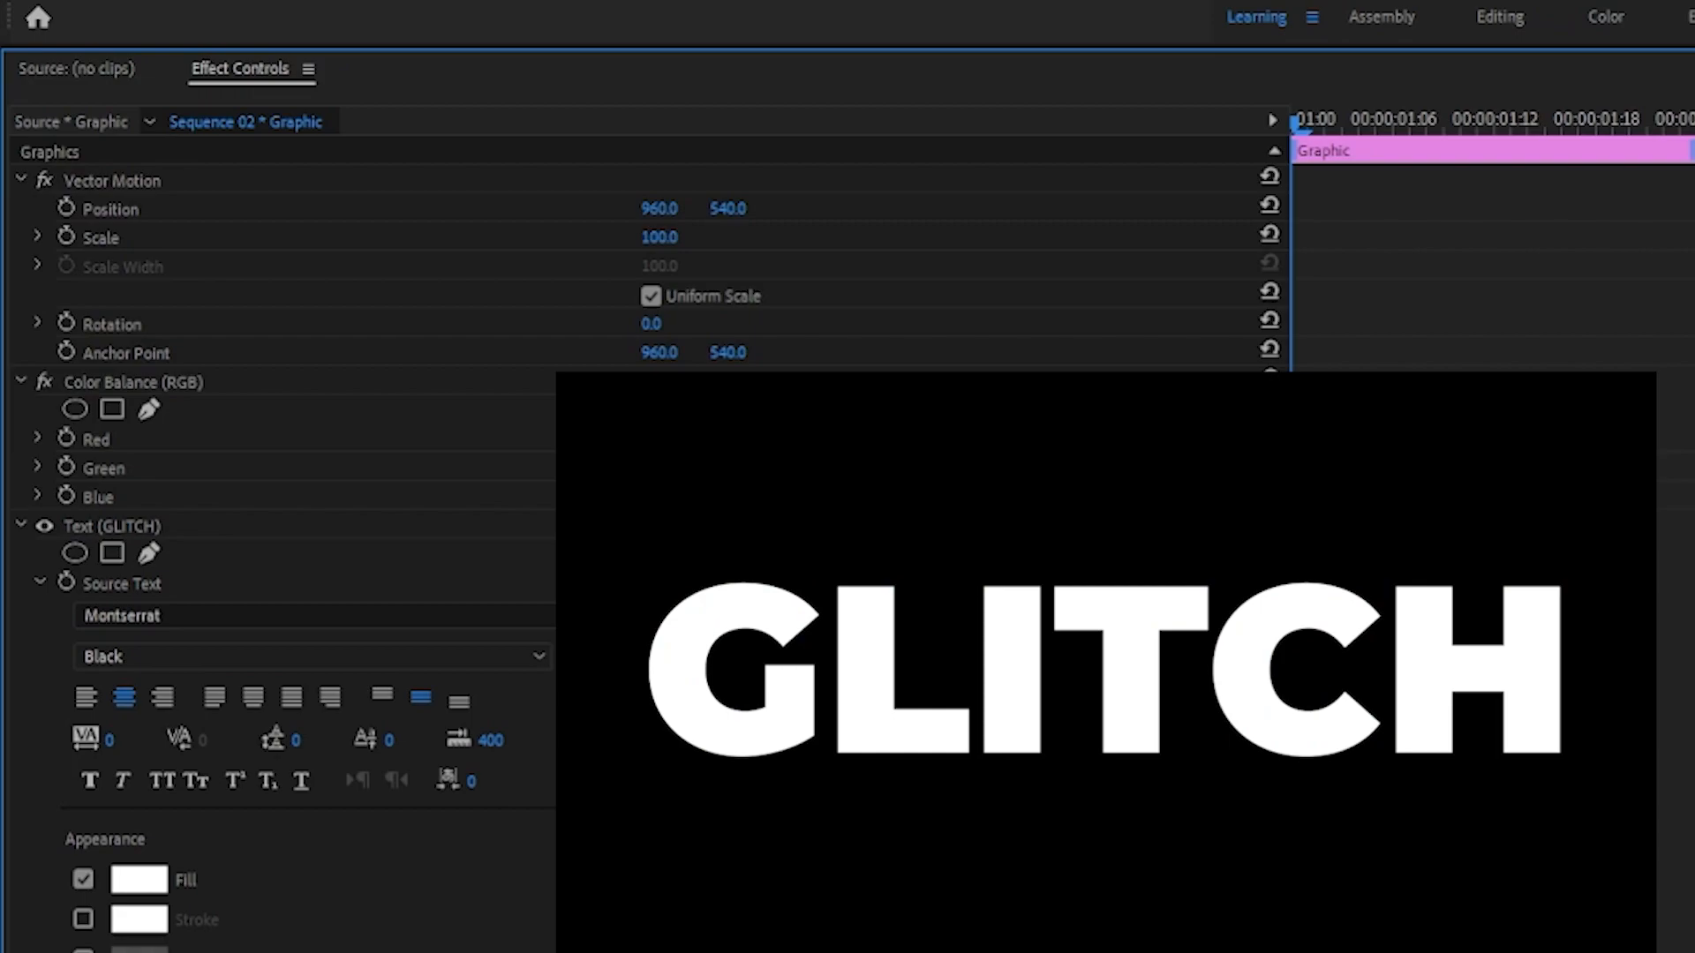
Step: Keyframe the V3 clip's horizontal Vector Motion Position at 933 on 00:00:01:00 and 960 on 00:00:01:04
left_click_drag(660, 209, 610, 210)
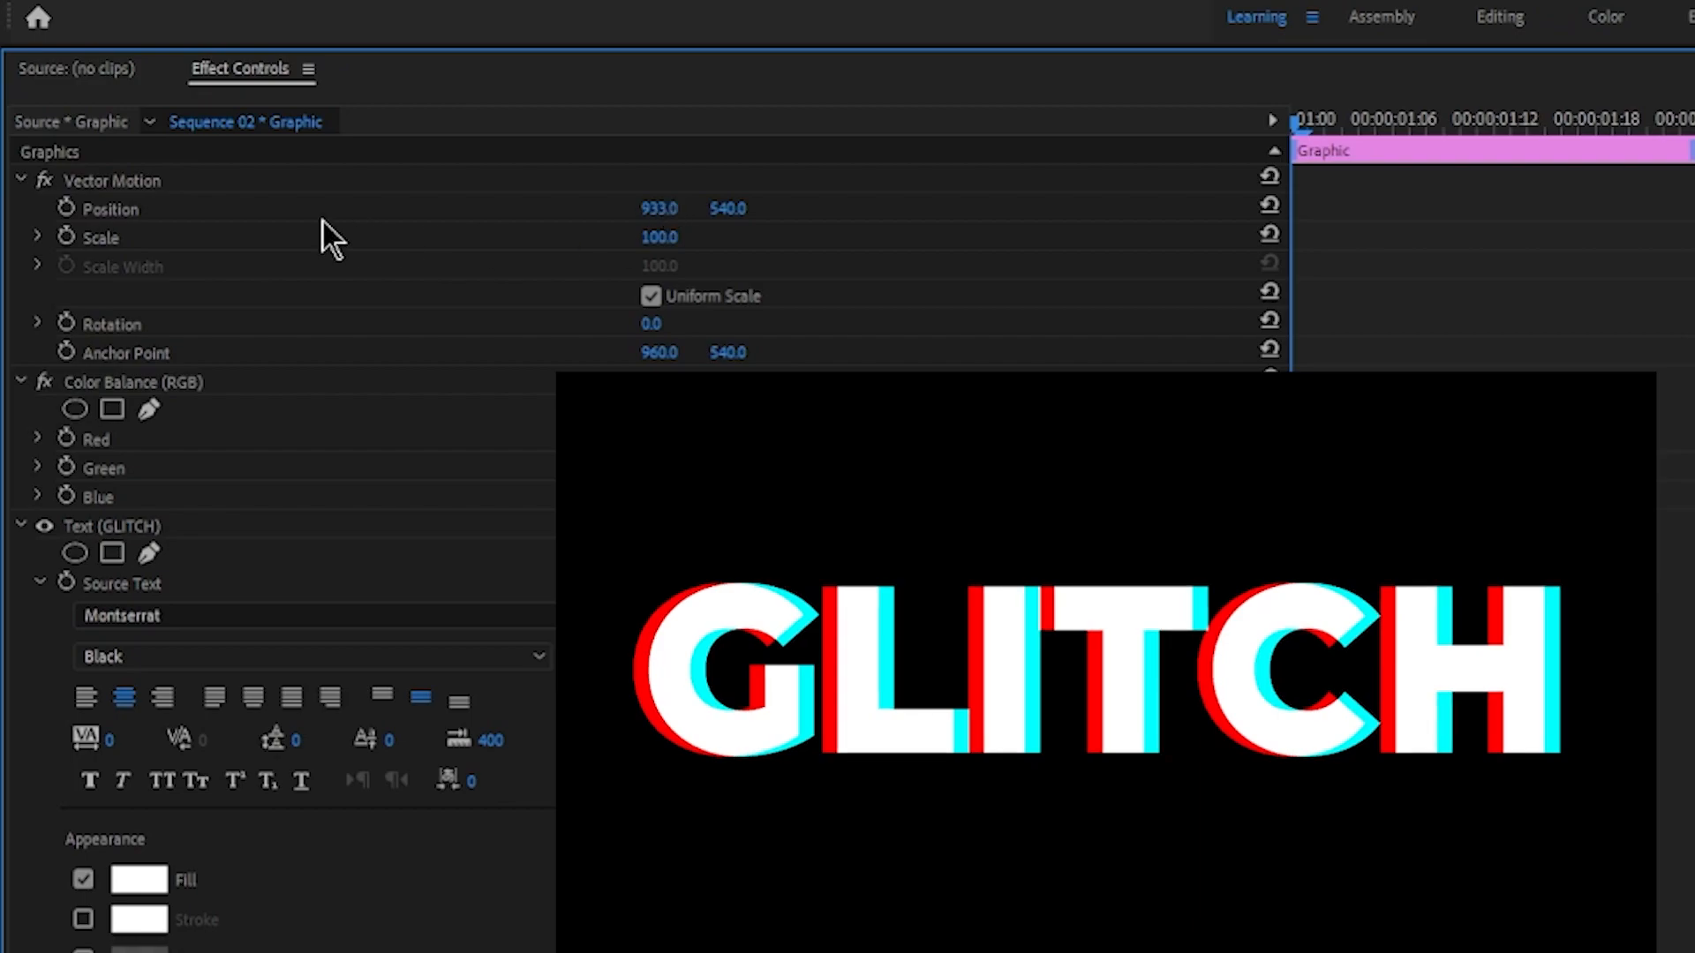
left_click(68, 209)
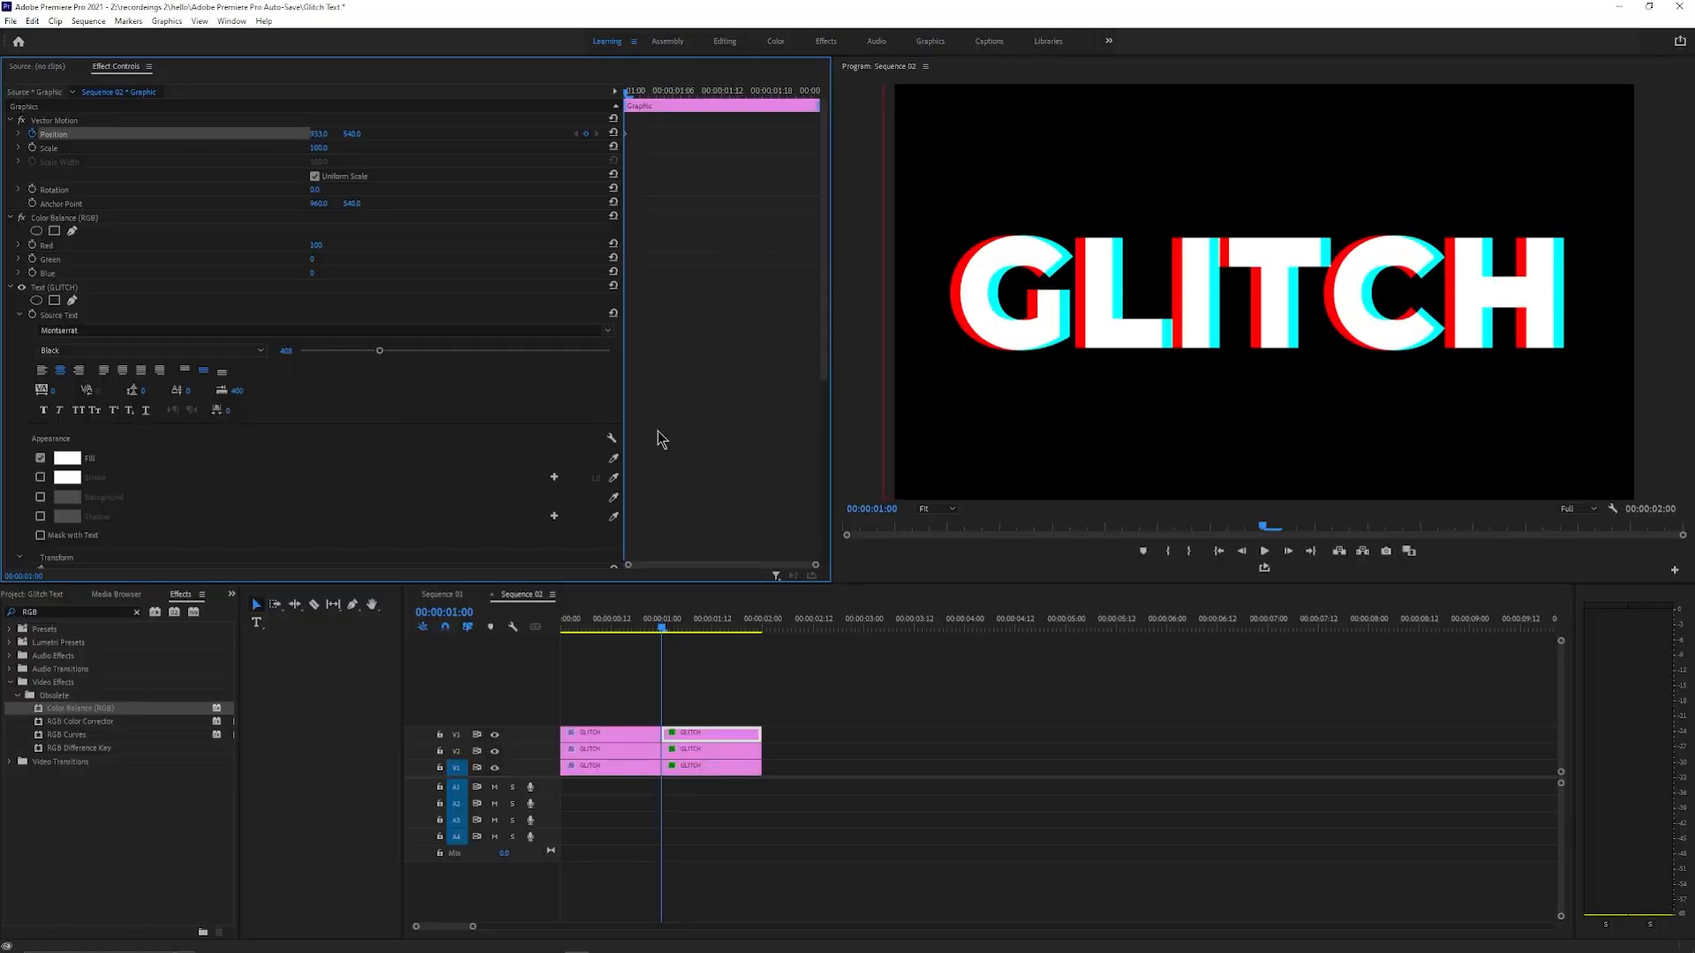
key("Right")
key("Right")
key("Right")
key("Right")
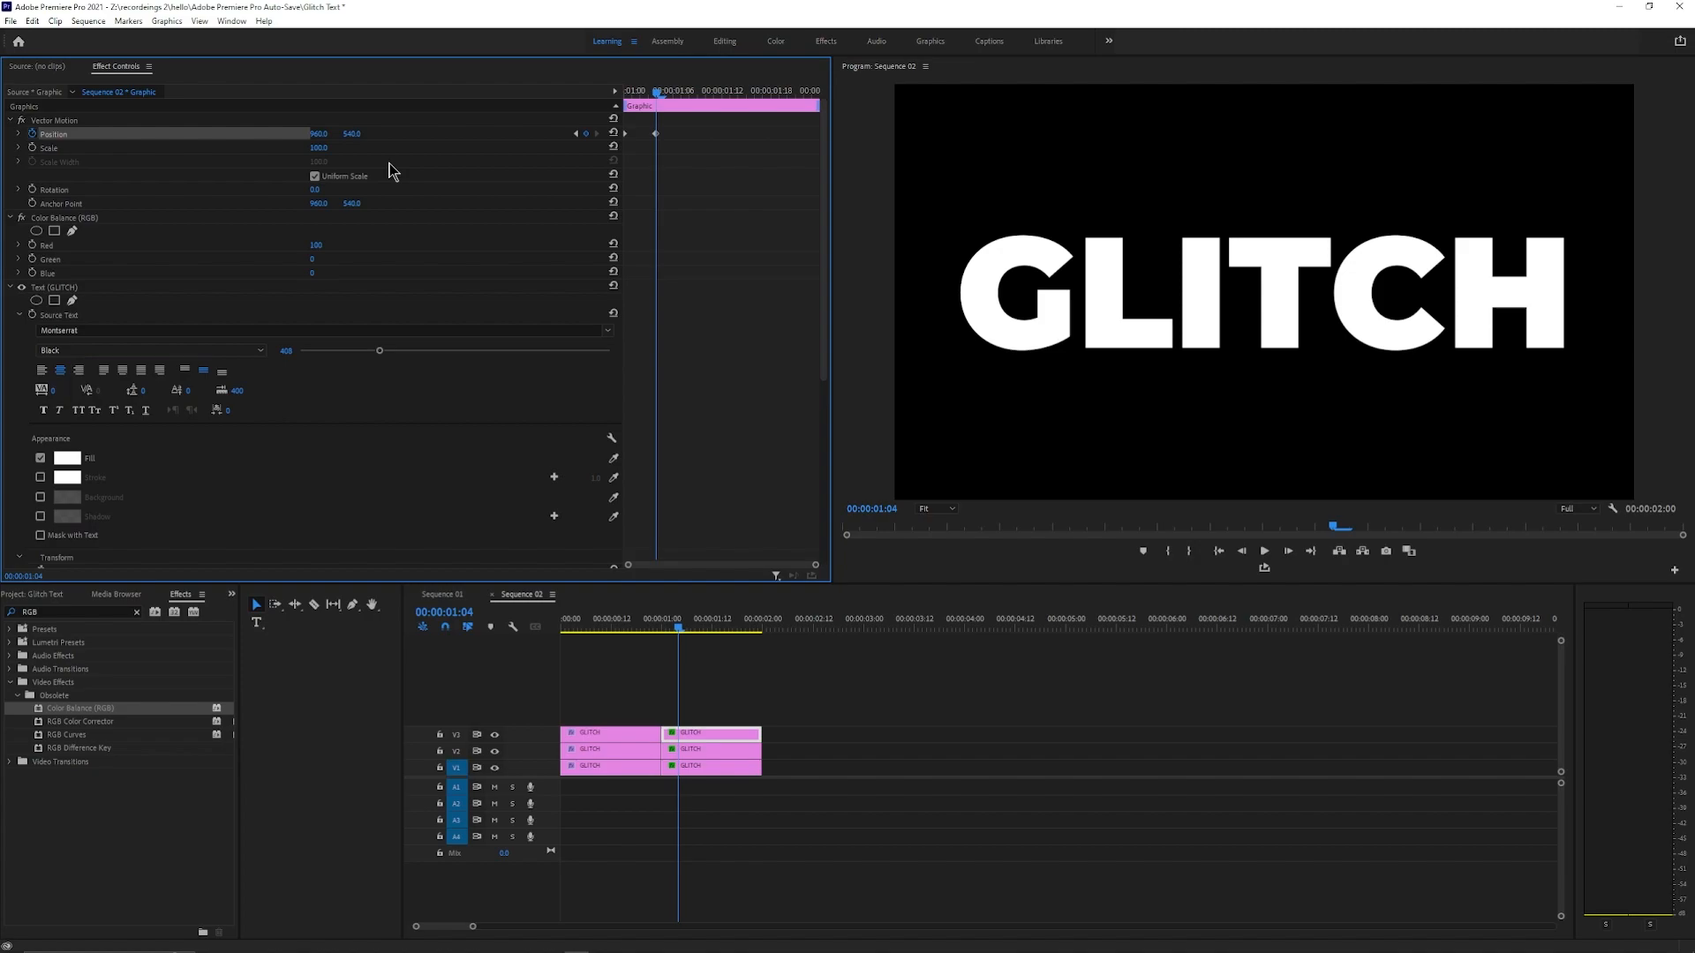
Step: Keyframe the V3 clip's horizontal Vector Motion Position at 938 on 00:00:01:08 and reset it to 960 on 00:00:01:12
key("Right")
key("Right")
key("Right")
key("Right")
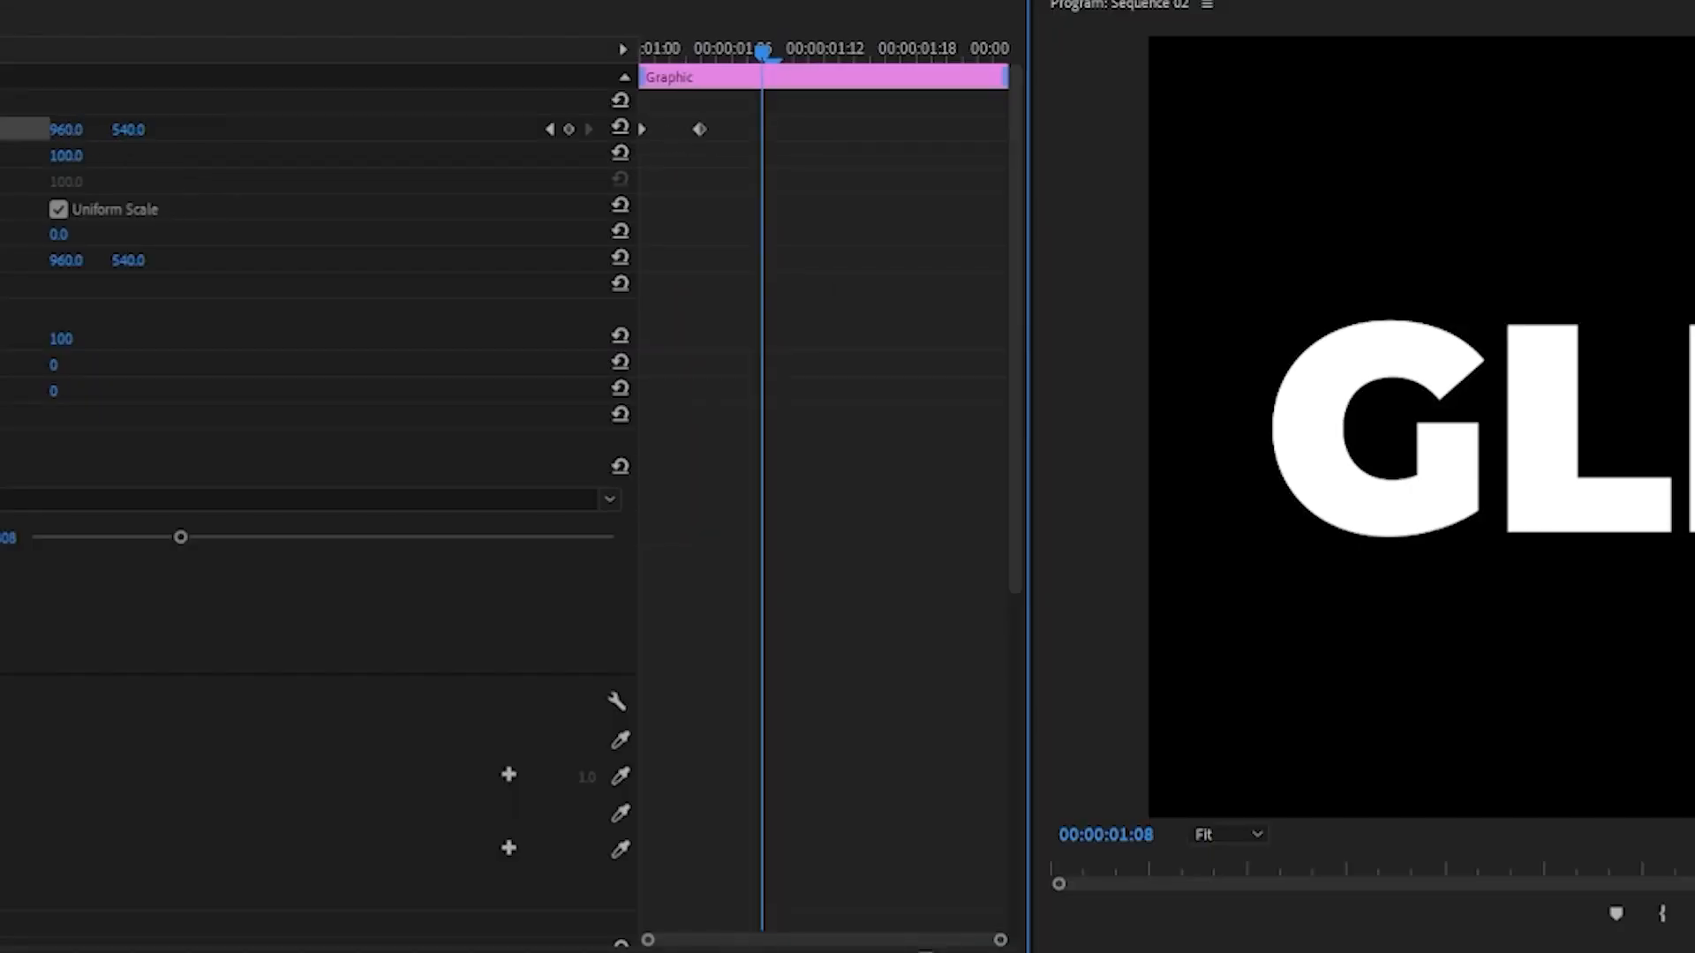
left_click_drag(66, 130, 31, 130)
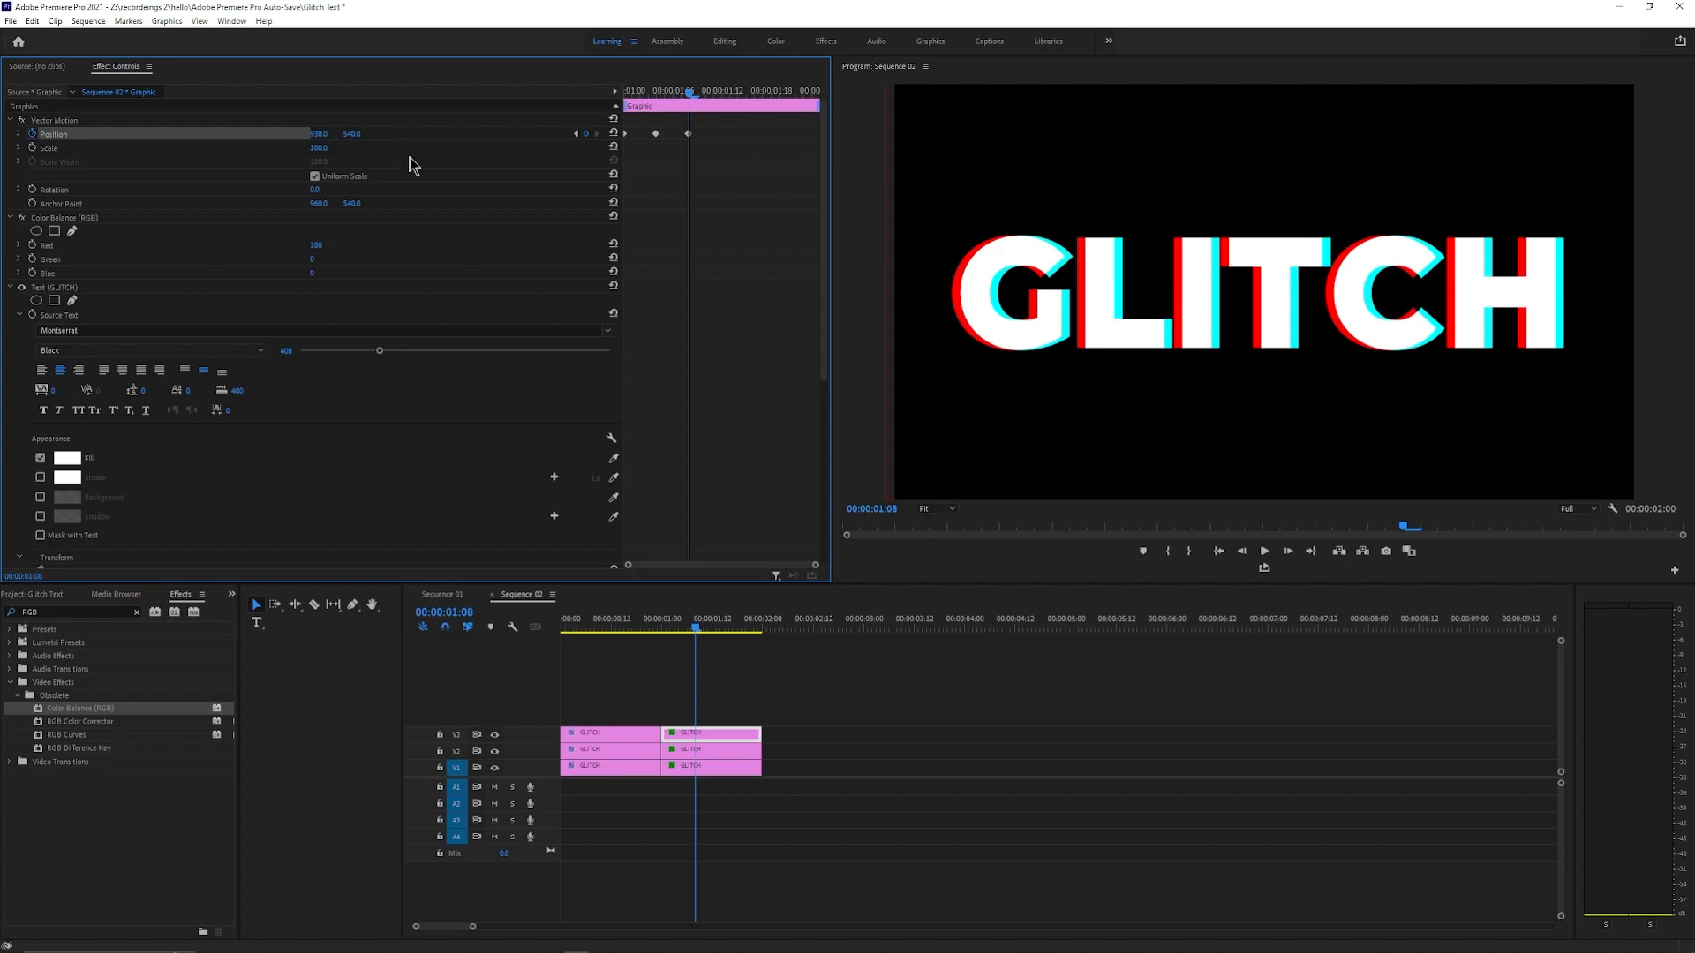
key("Right")
key("Right")
key("Right")
key("Right")
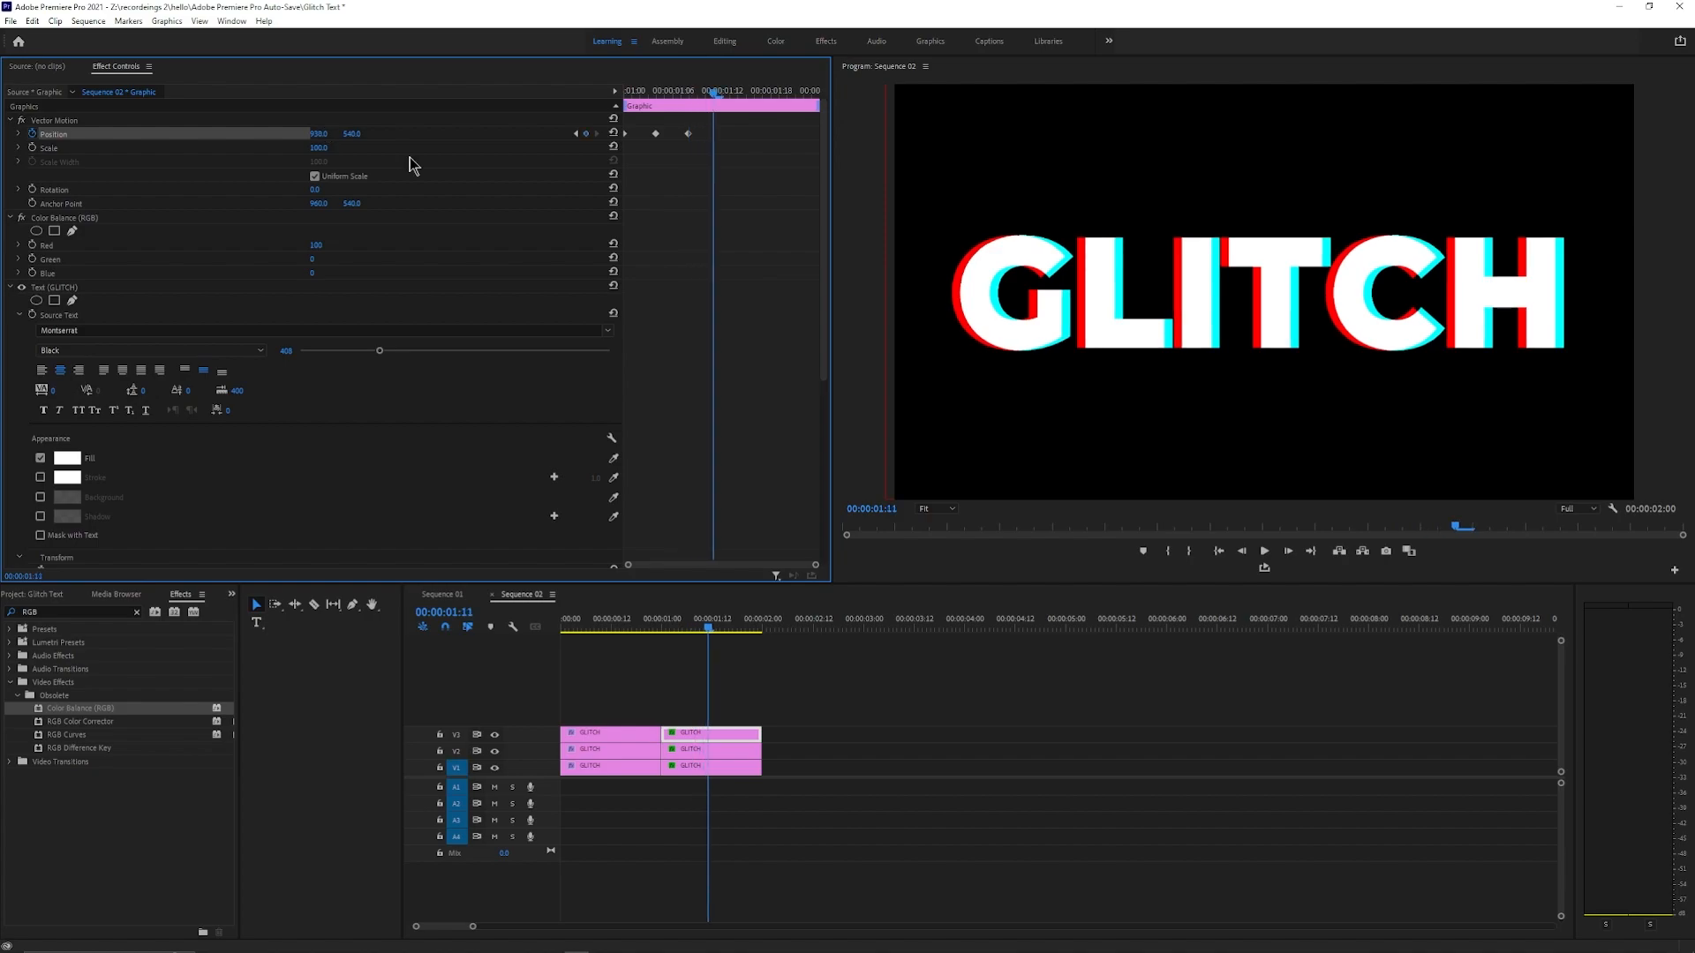
left_click(614, 133)
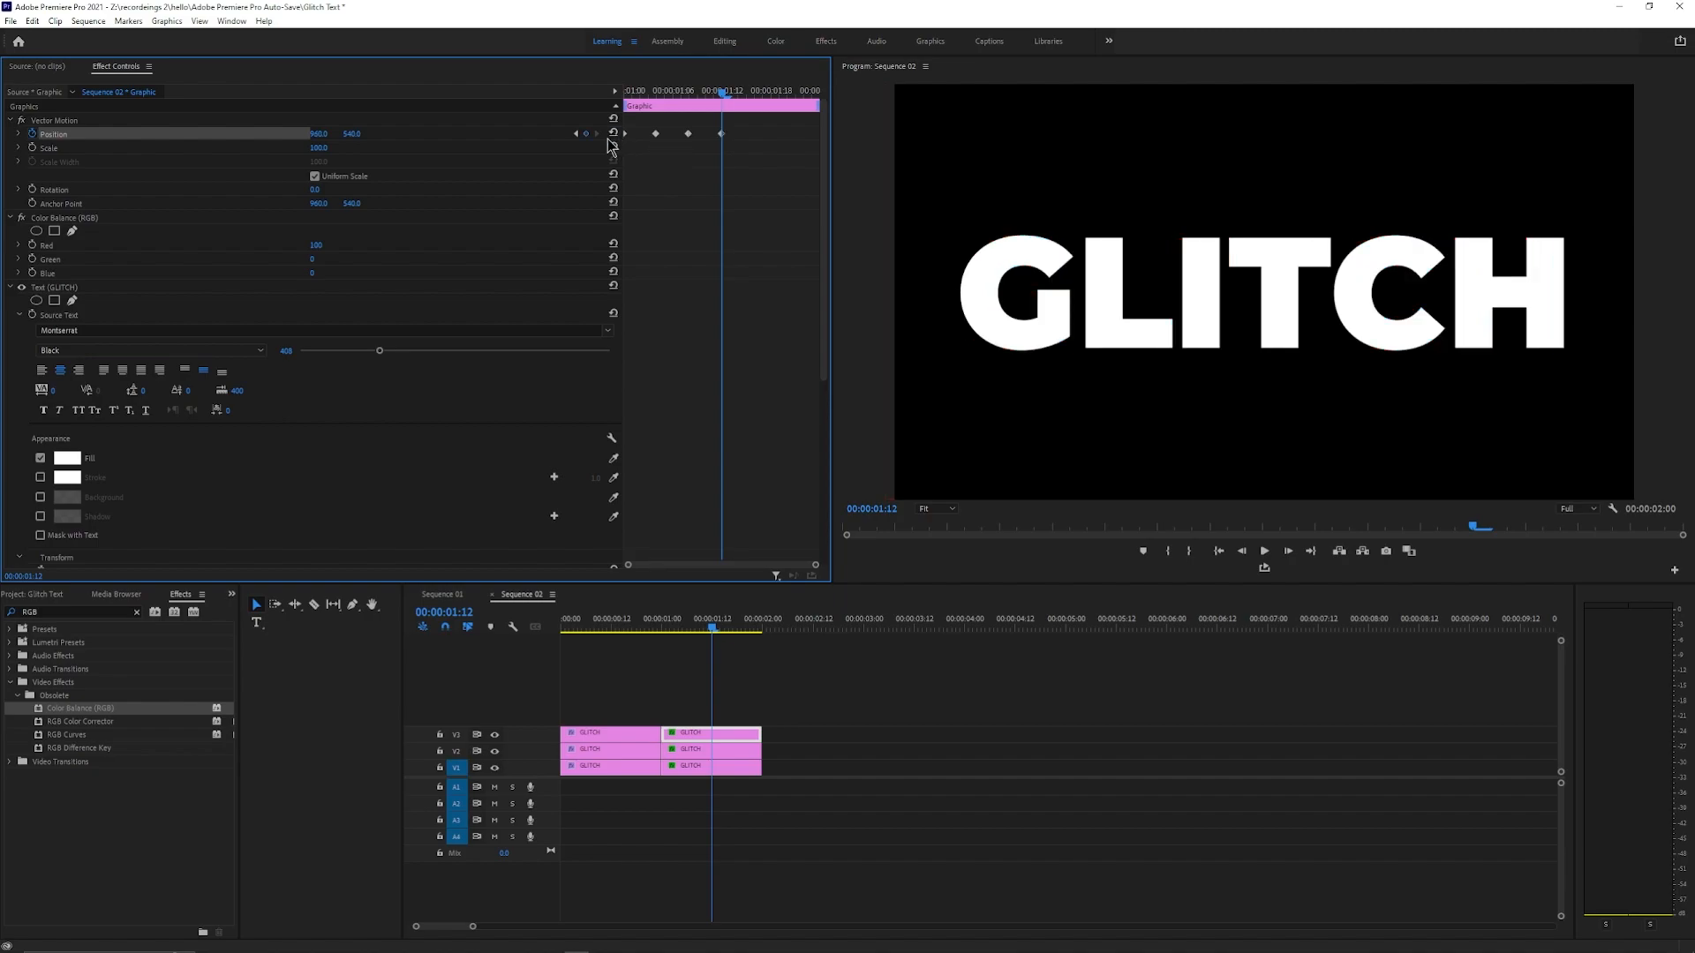
Step: Keyframe the V3 clip's Position shifted slightly left on 00:00:01:16 and reset it to 960 on 00:00:01:20
key("Right")
key("Right")
key("Right")
key("Right")
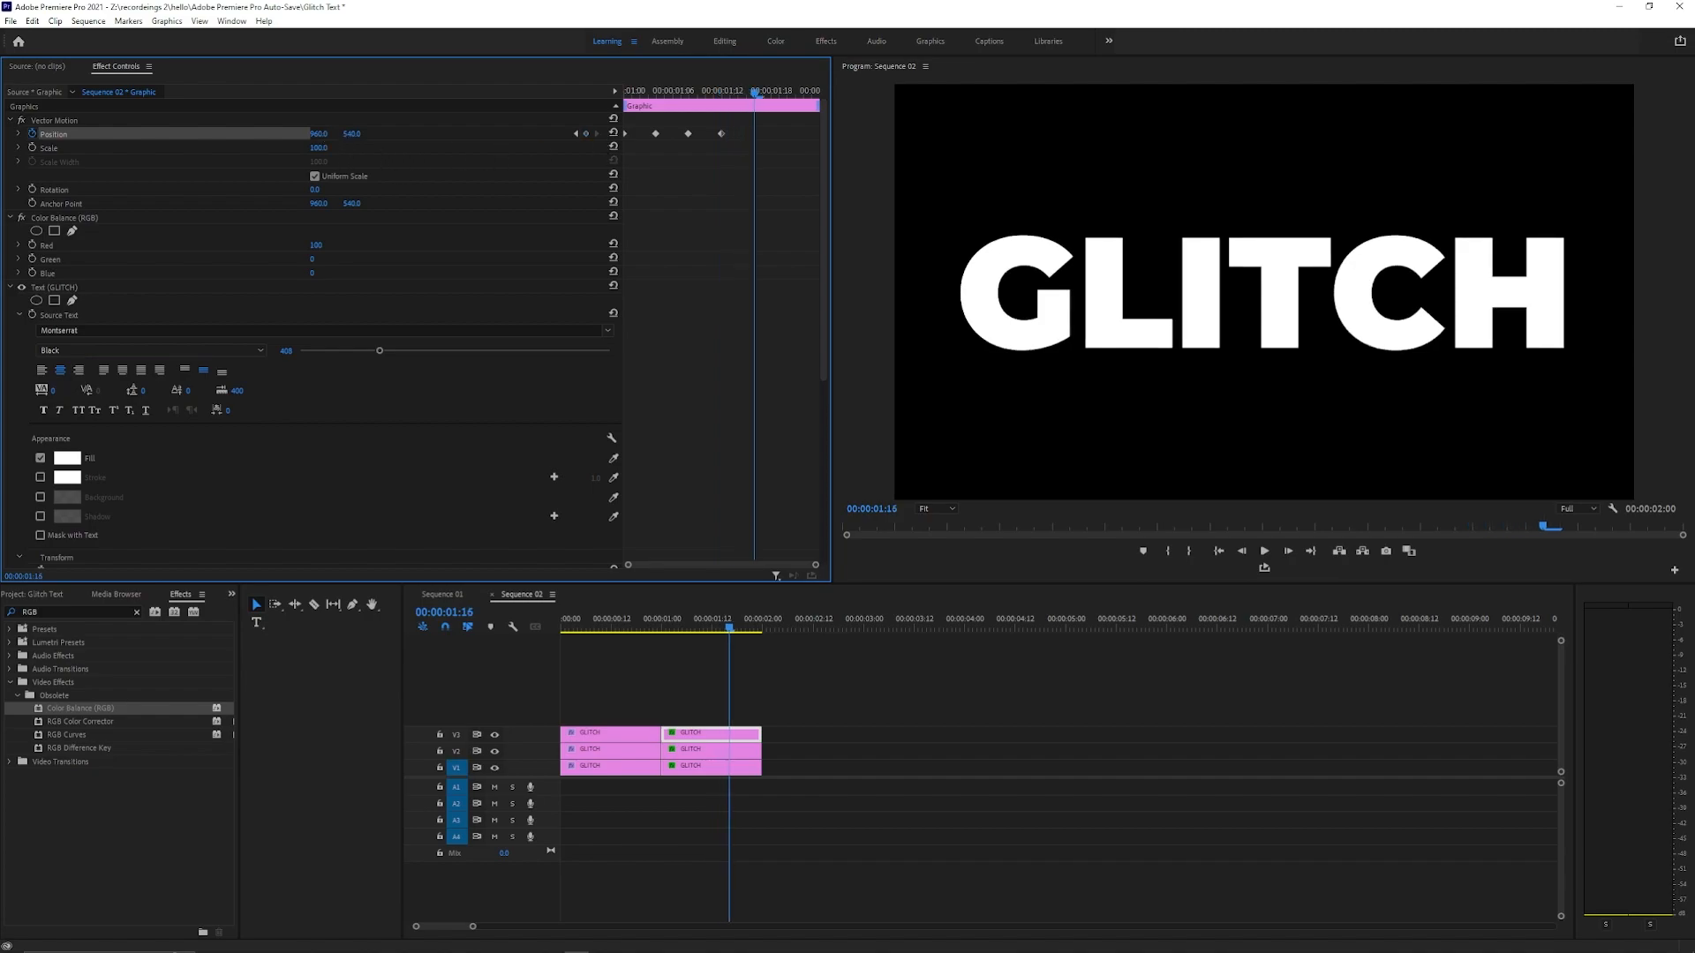
left_click_drag(318, 134, 289, 134)
key("Right")
key("Right")
key("Right")
key("Right")
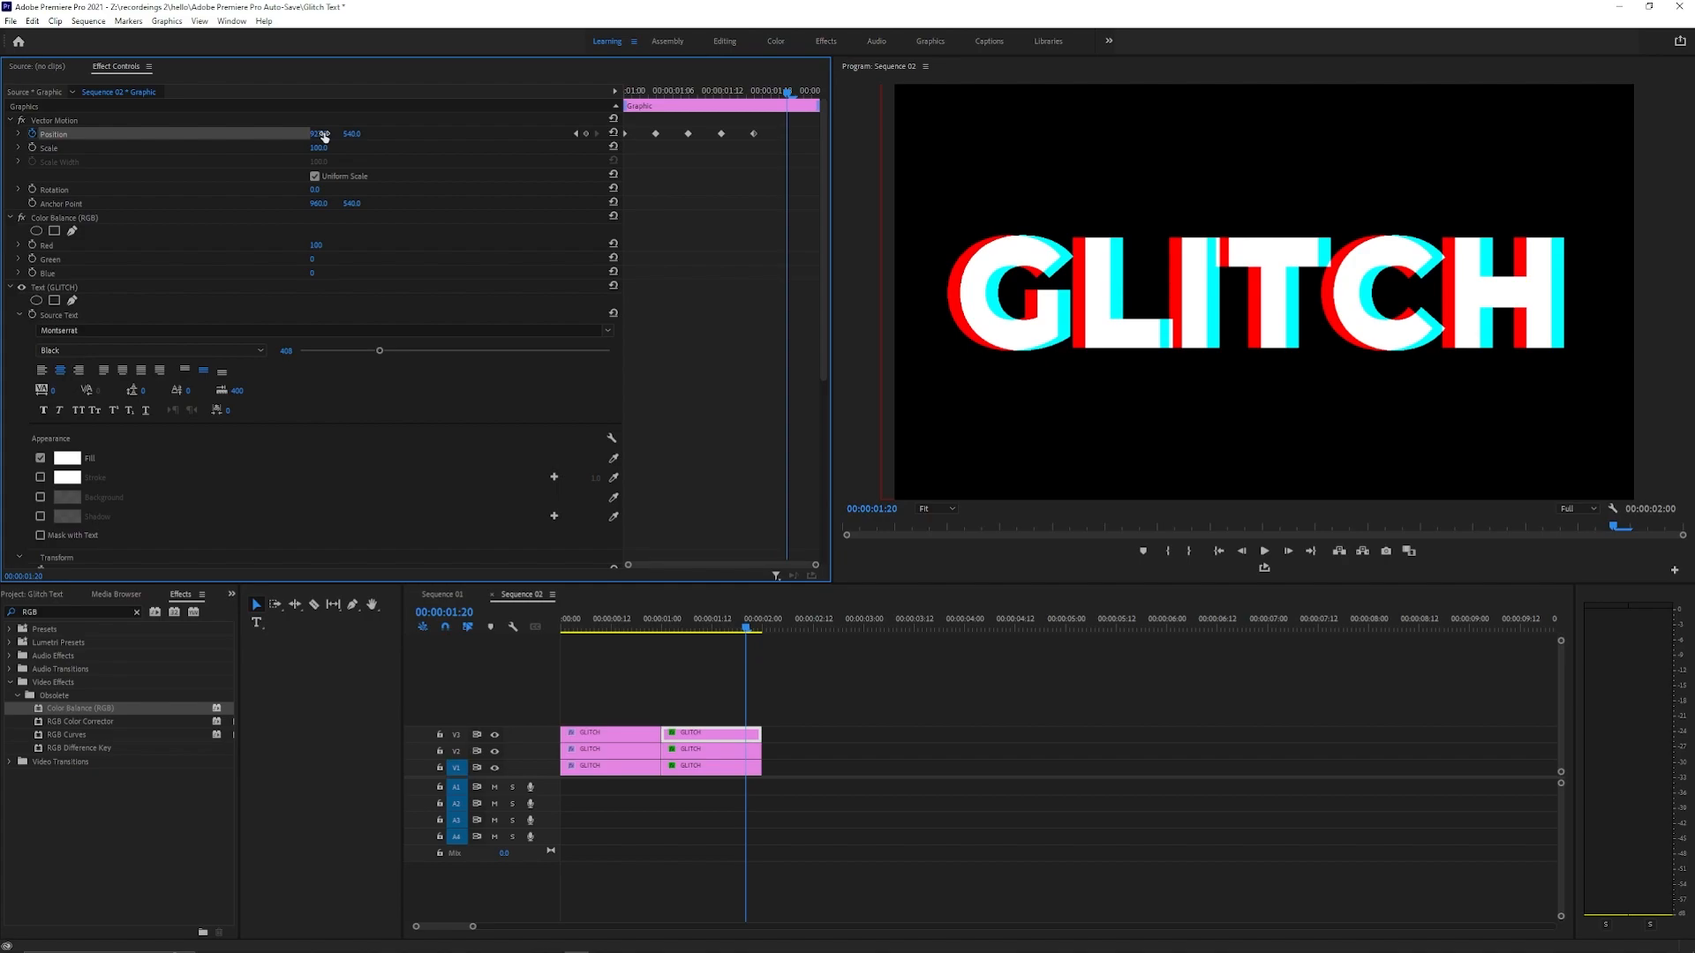
left_click(612, 133)
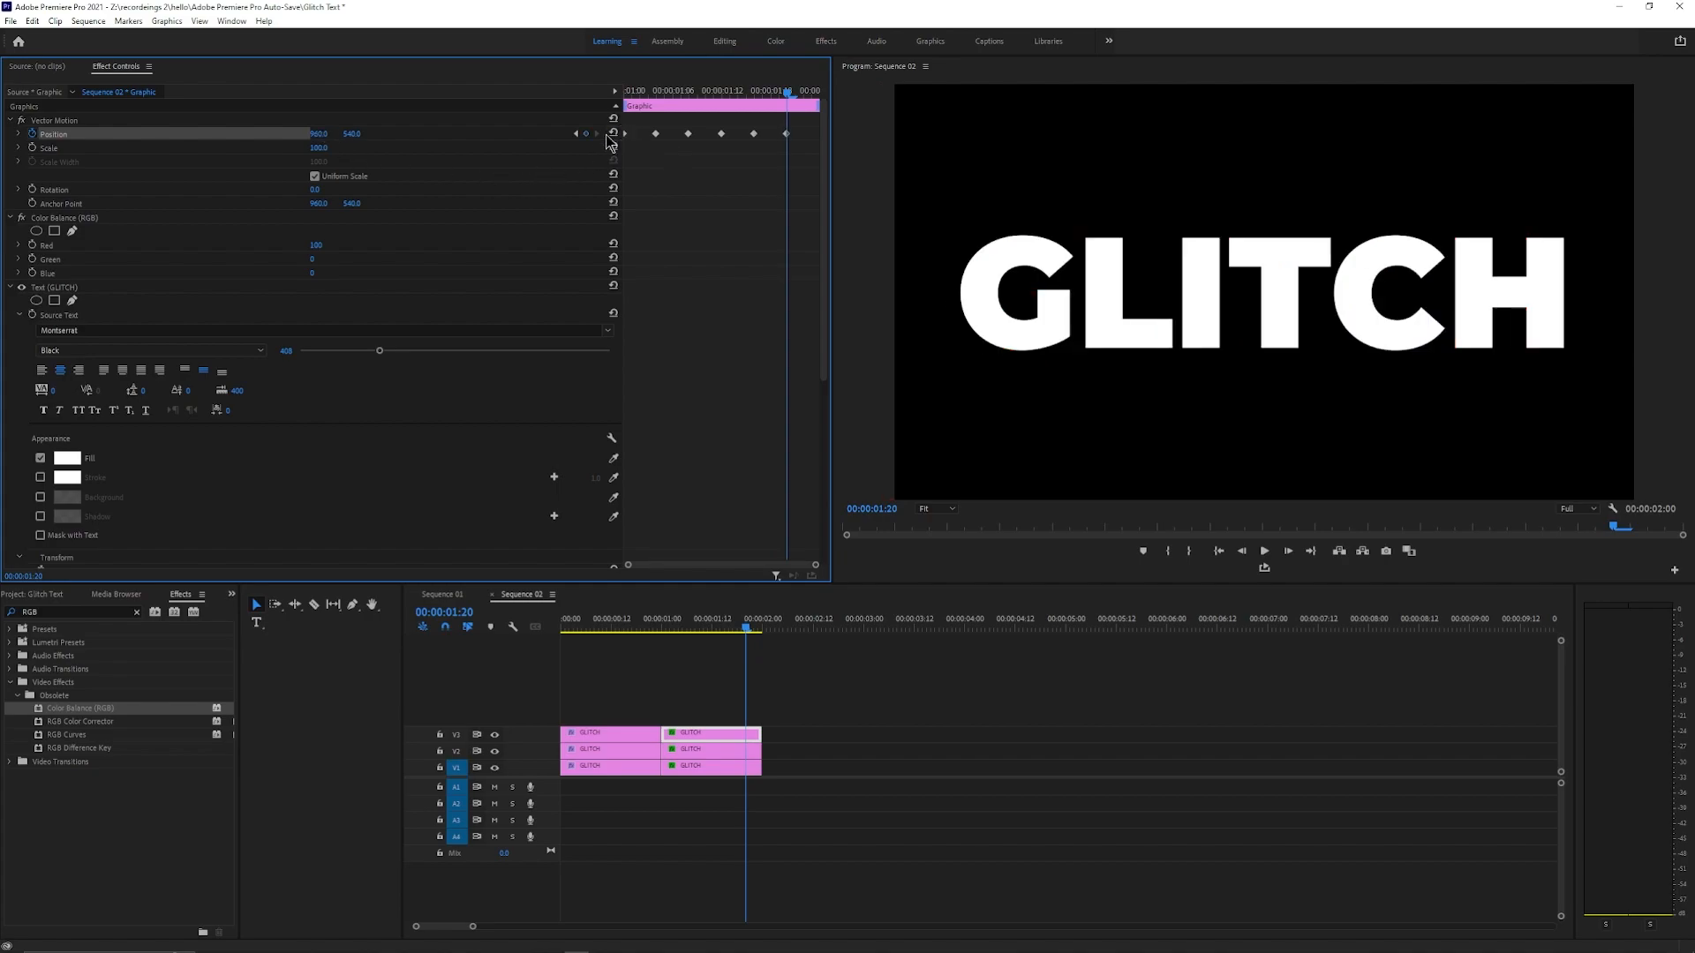
Step: Play the sequence from its start to review the position glitch animation
key("Right")
key("Right")
key("Right")
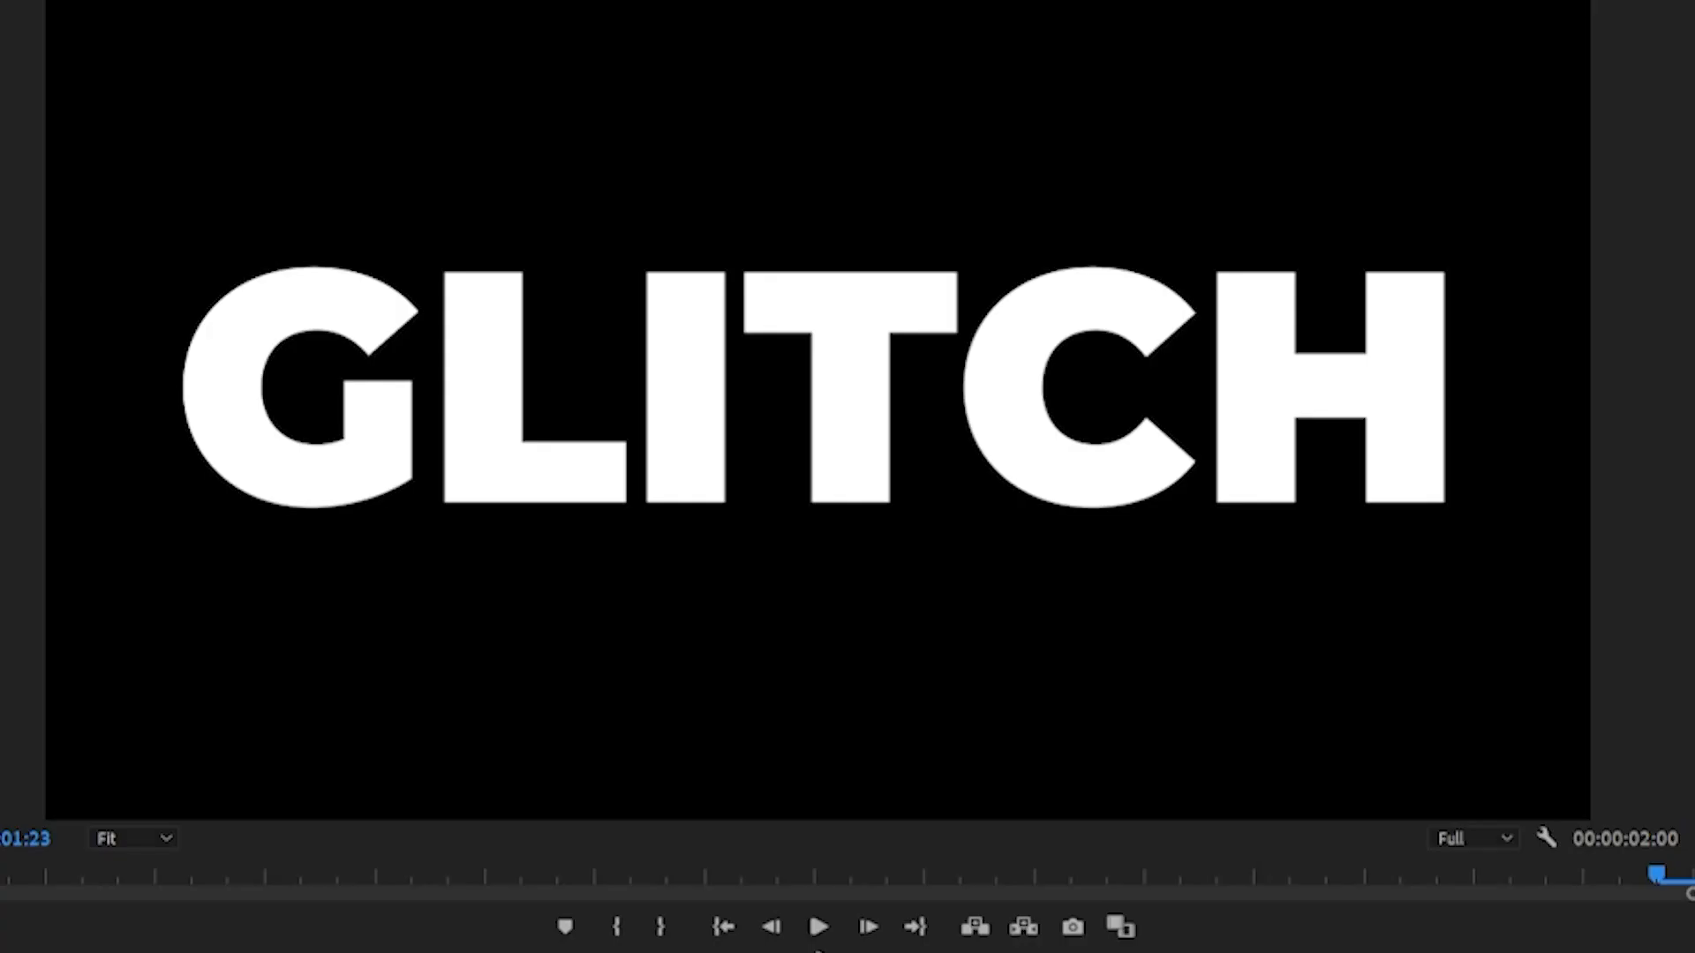
left_click_drag(819, 952, 265, 952)
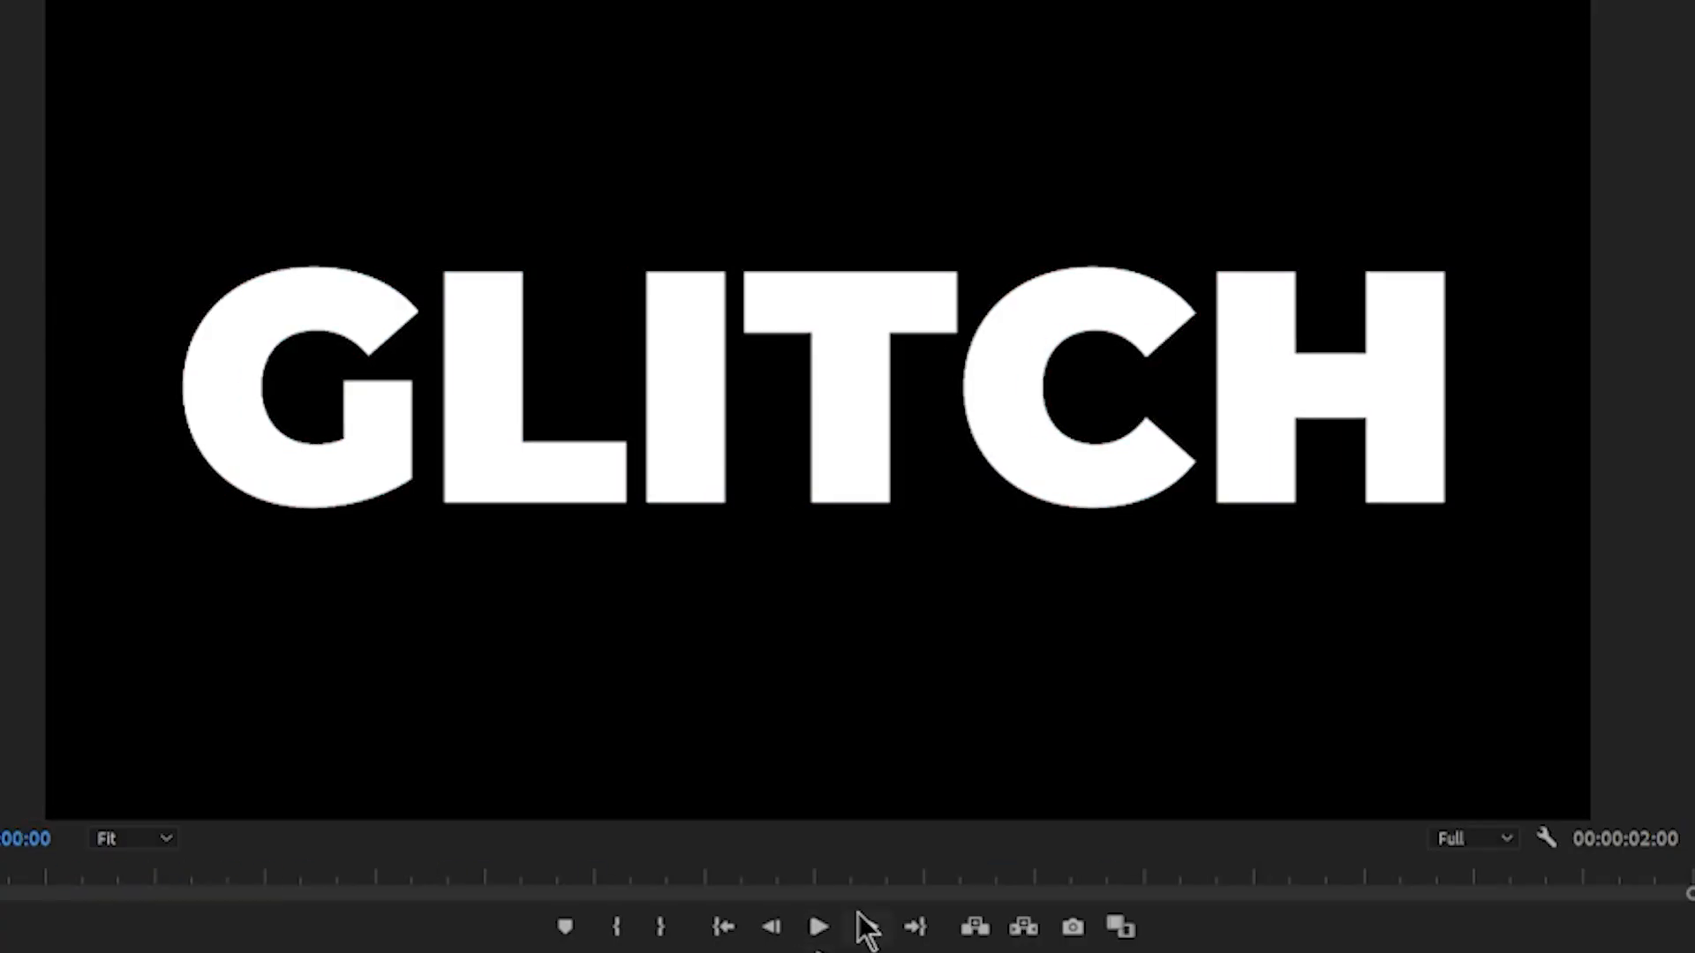
left_click(817, 932)
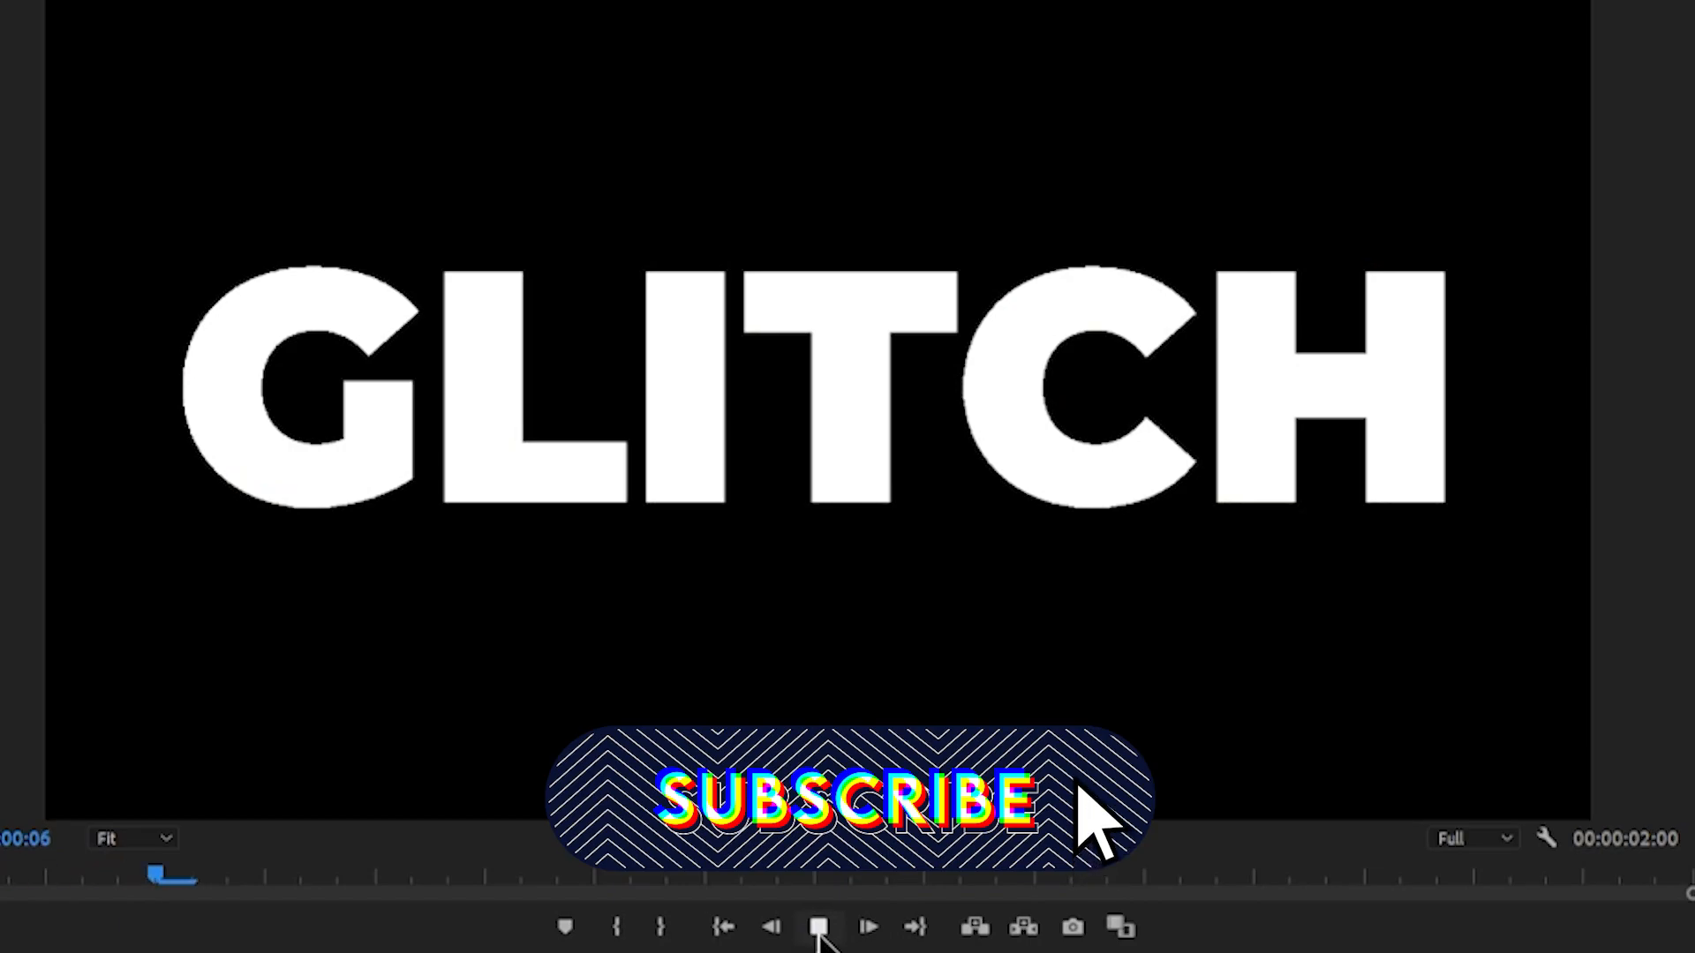
left_click_drag(818, 952, 265, 952)
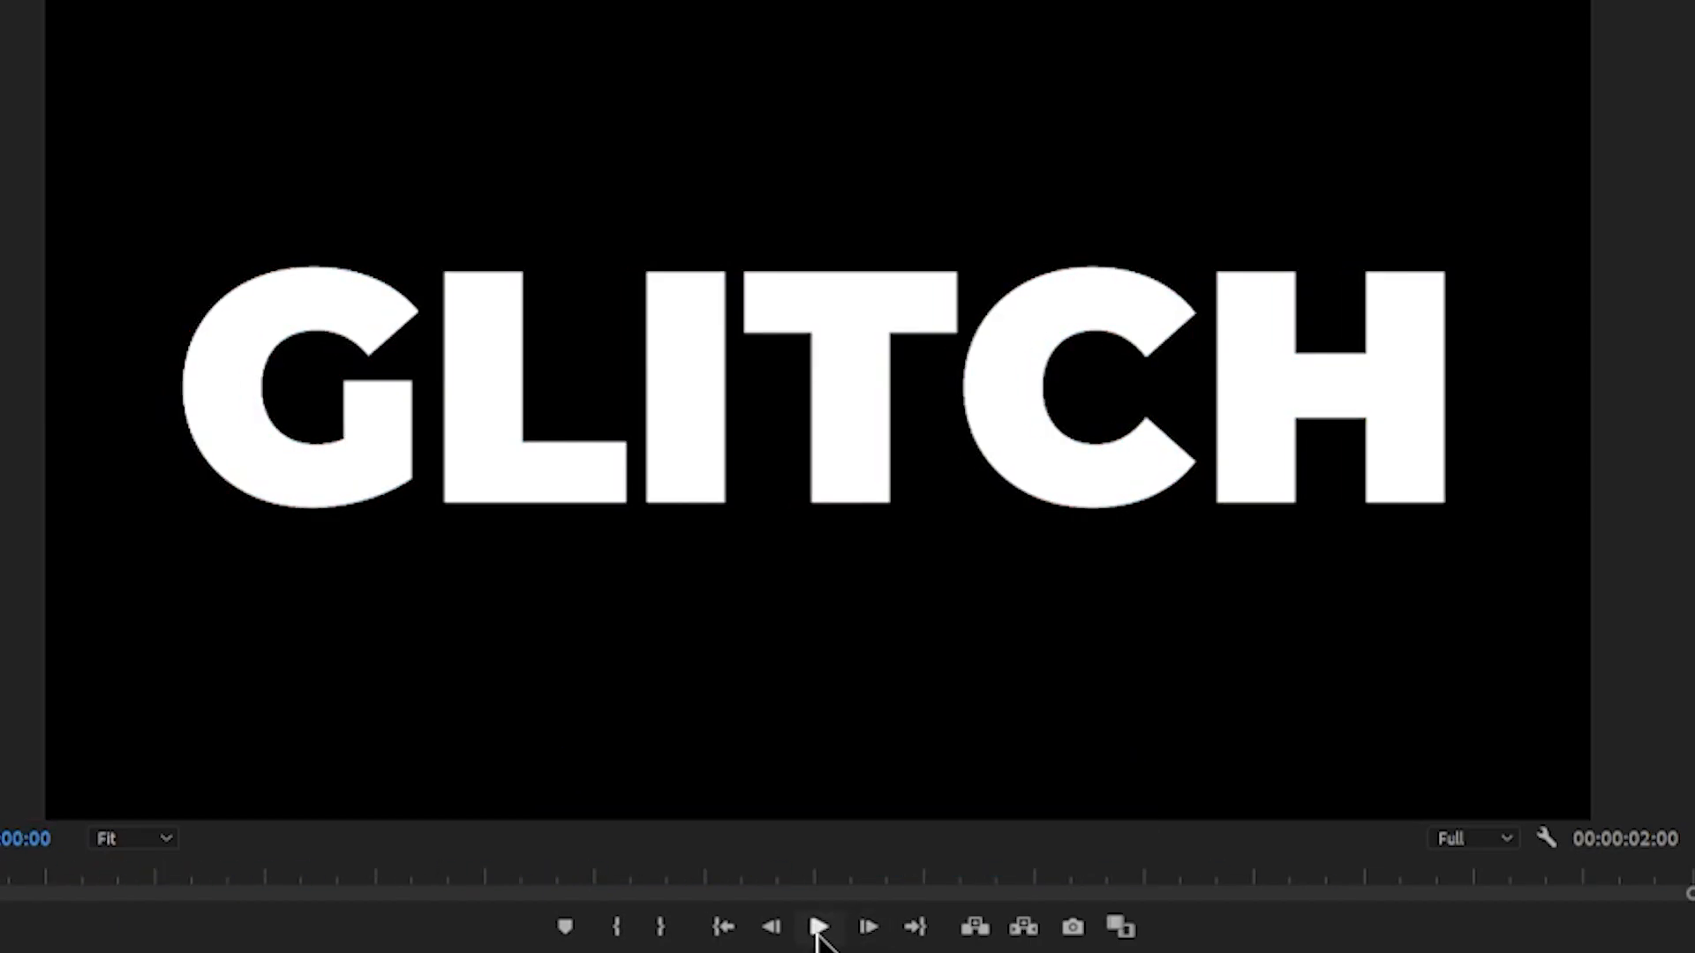
left_click(818, 929)
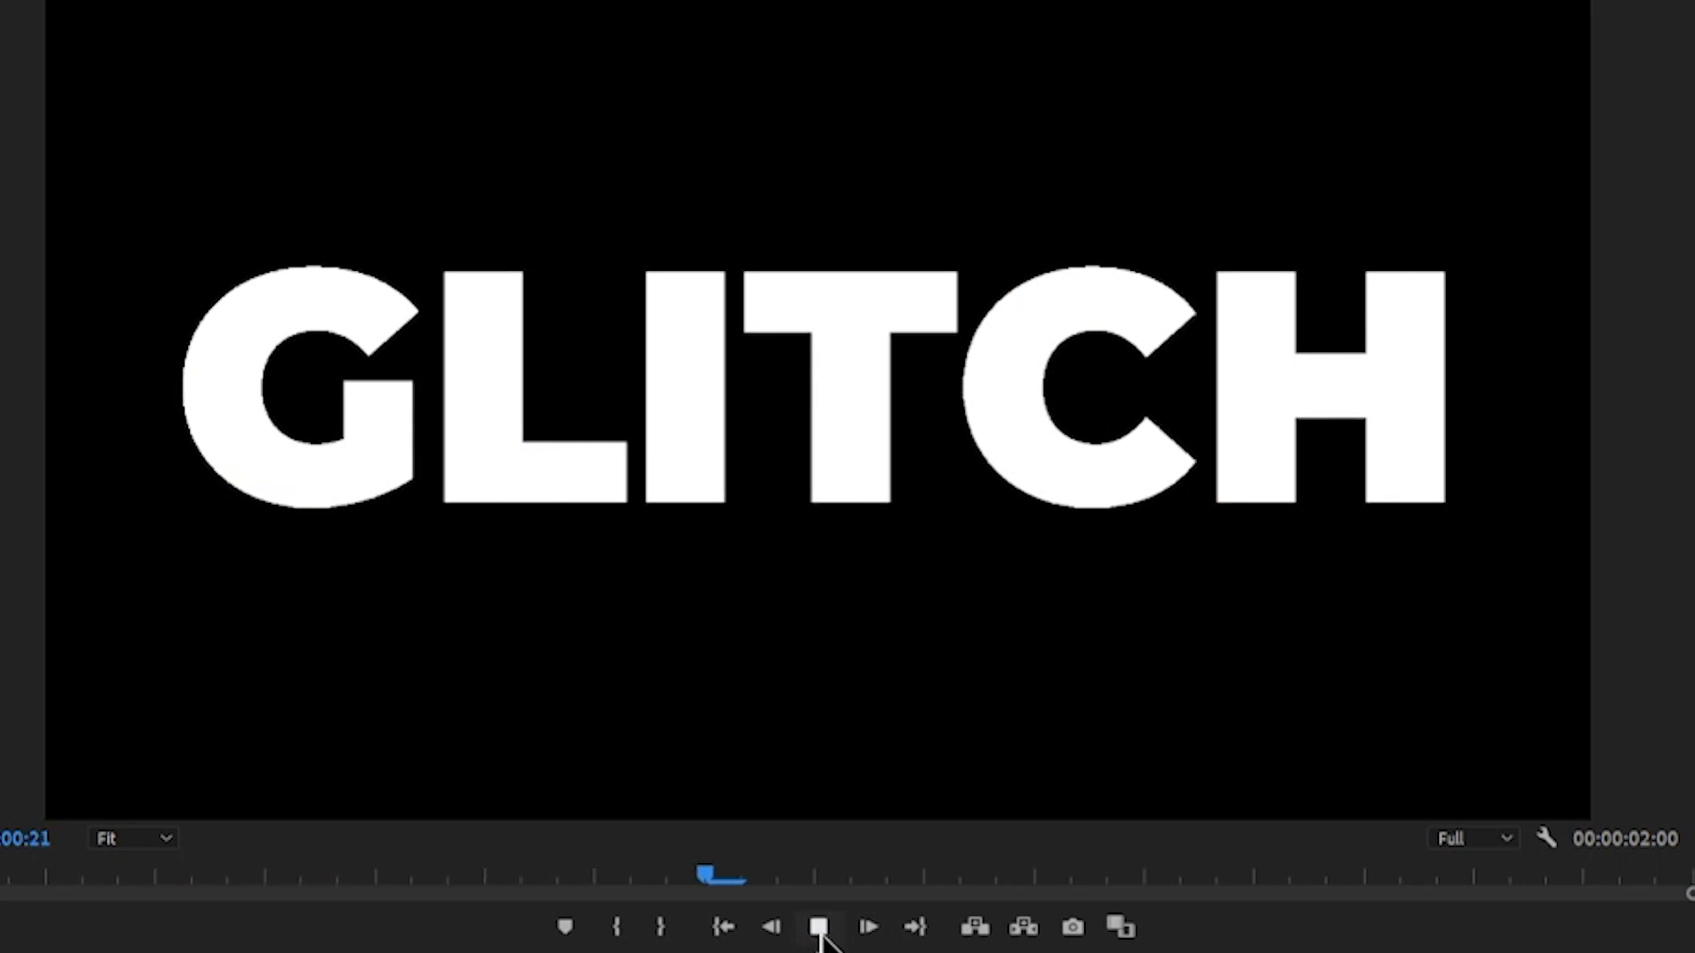
left_click(819, 929)
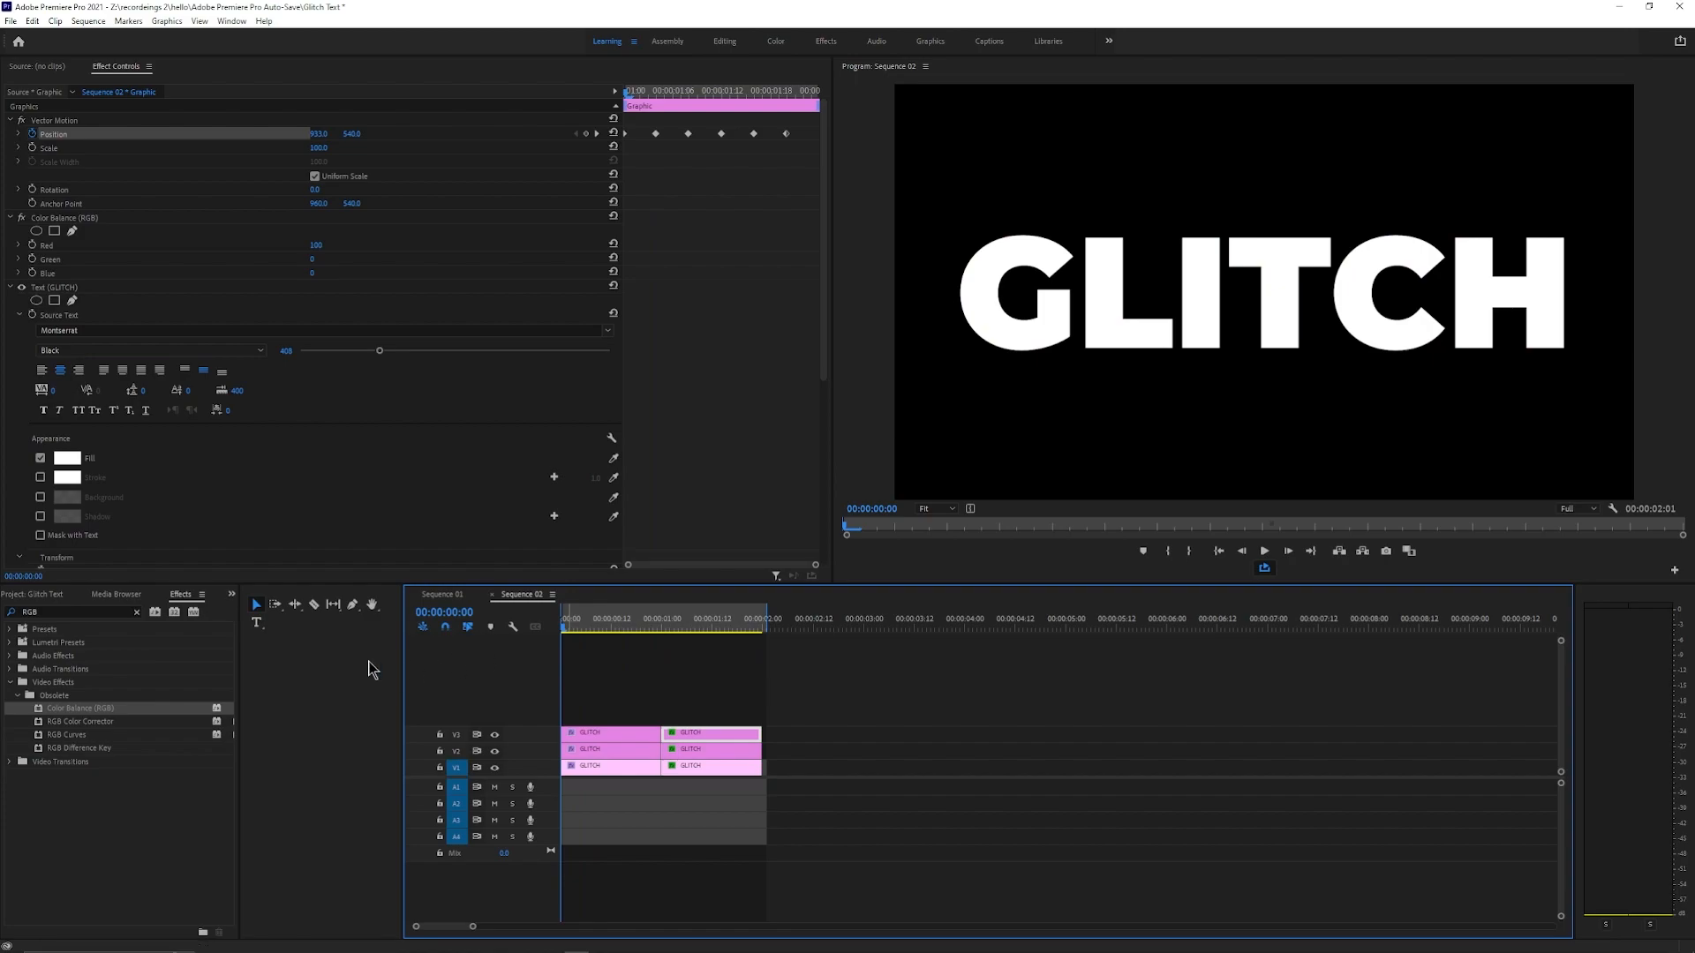
Step: Search the effects for WAVE and apply Wave Warp to the second GLITCH clip on V3
left_click(135, 621)
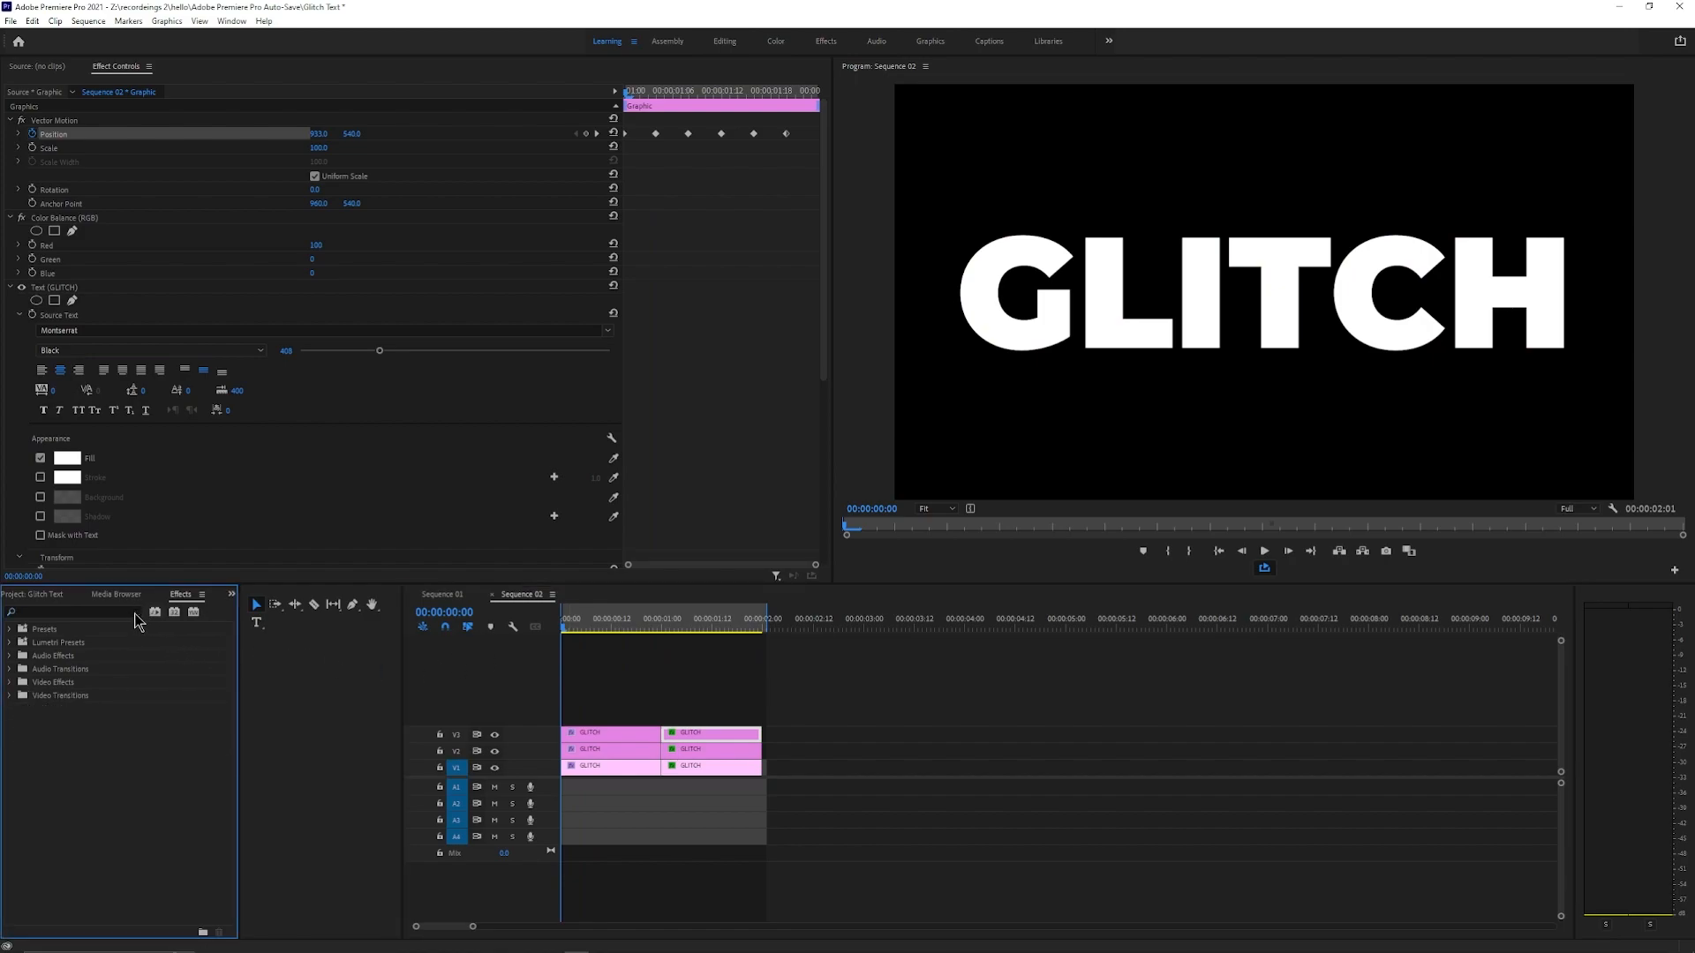
left_click(69, 611)
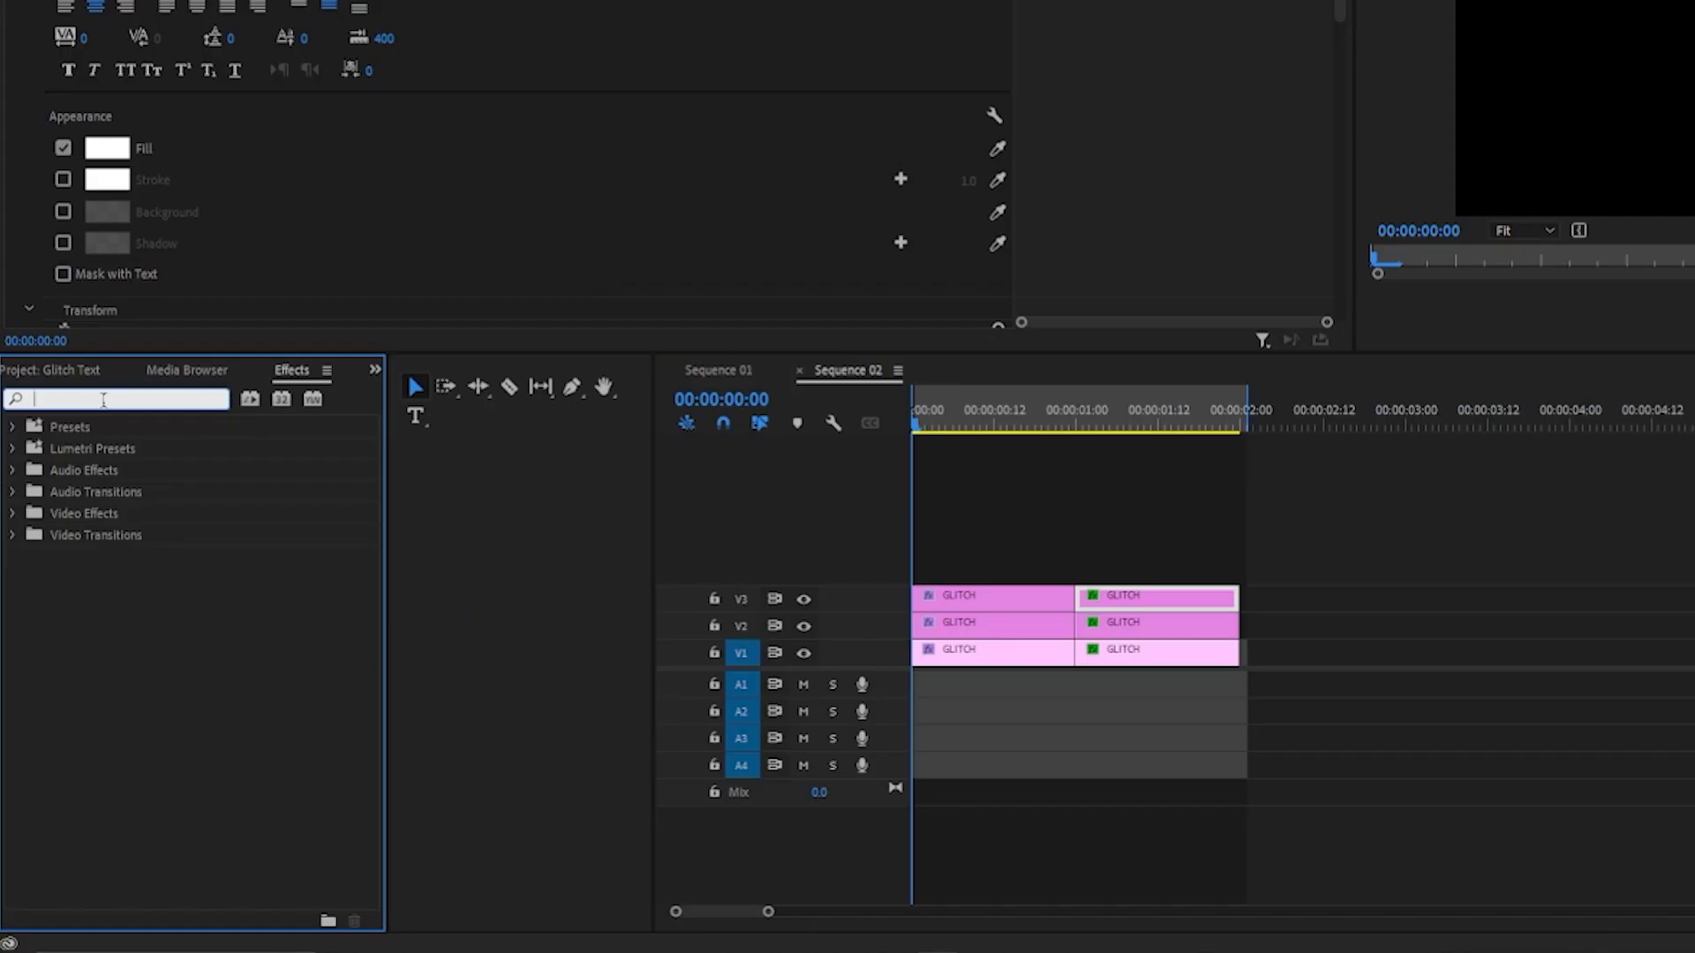
type("WAVE")
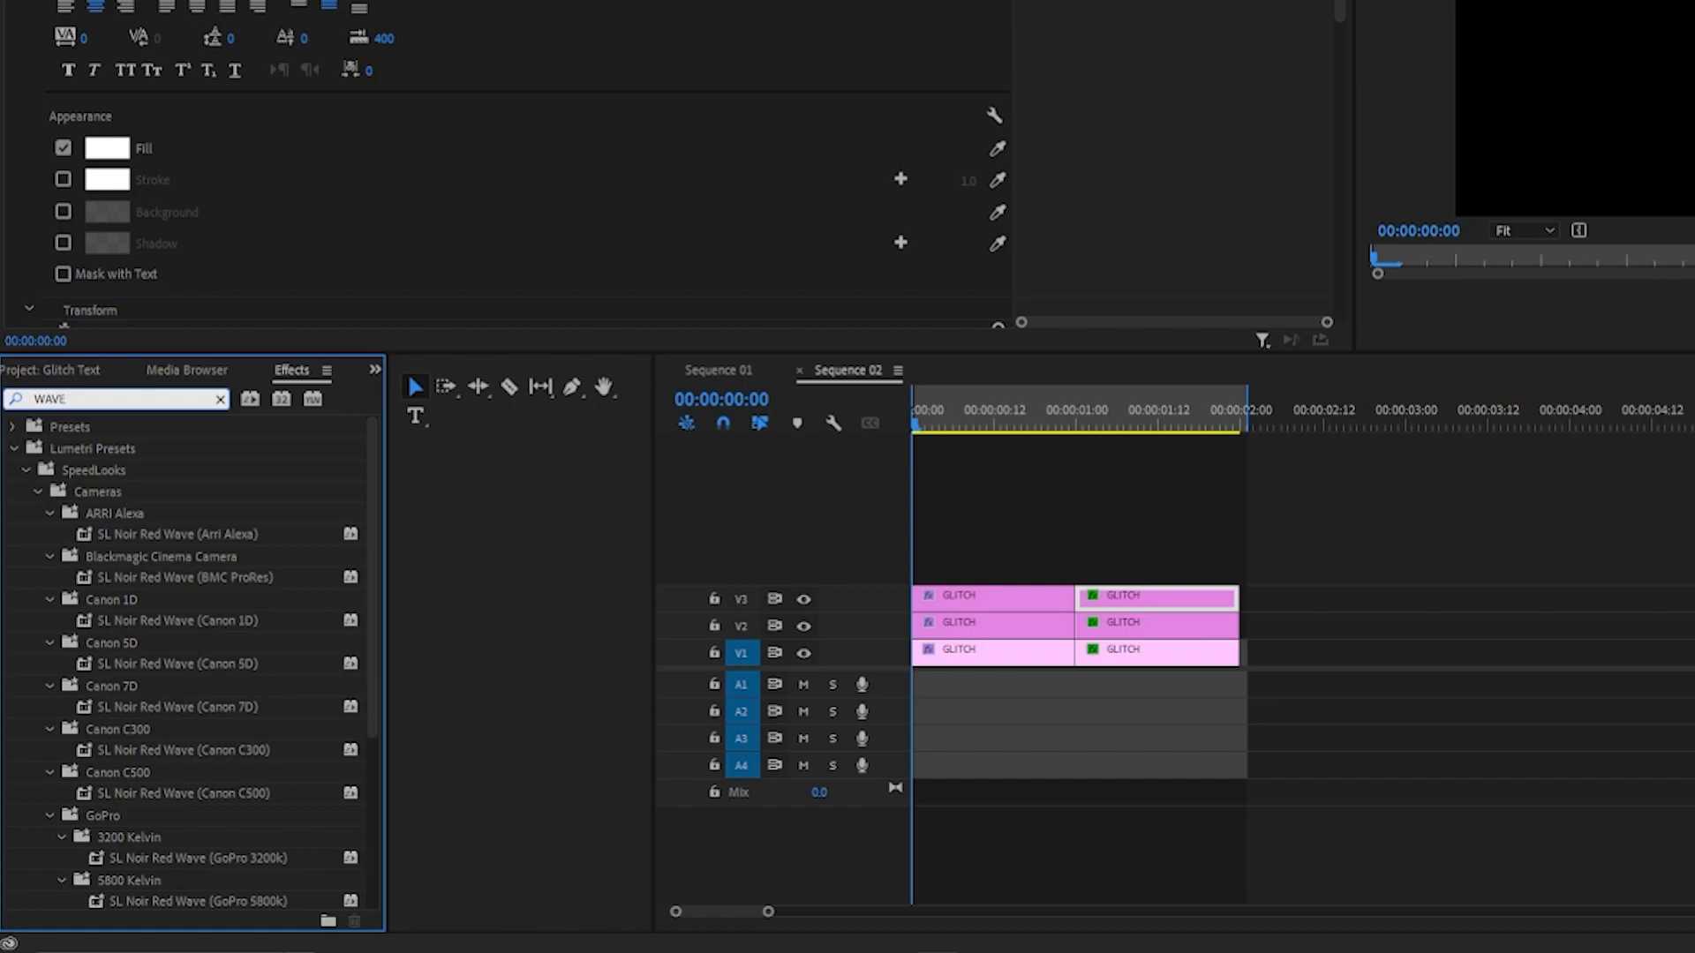
scroll(374, 505, "down", 2)
scroll(388, 605, "down", 3)
left_click_drag(108, 881, 1186, 612)
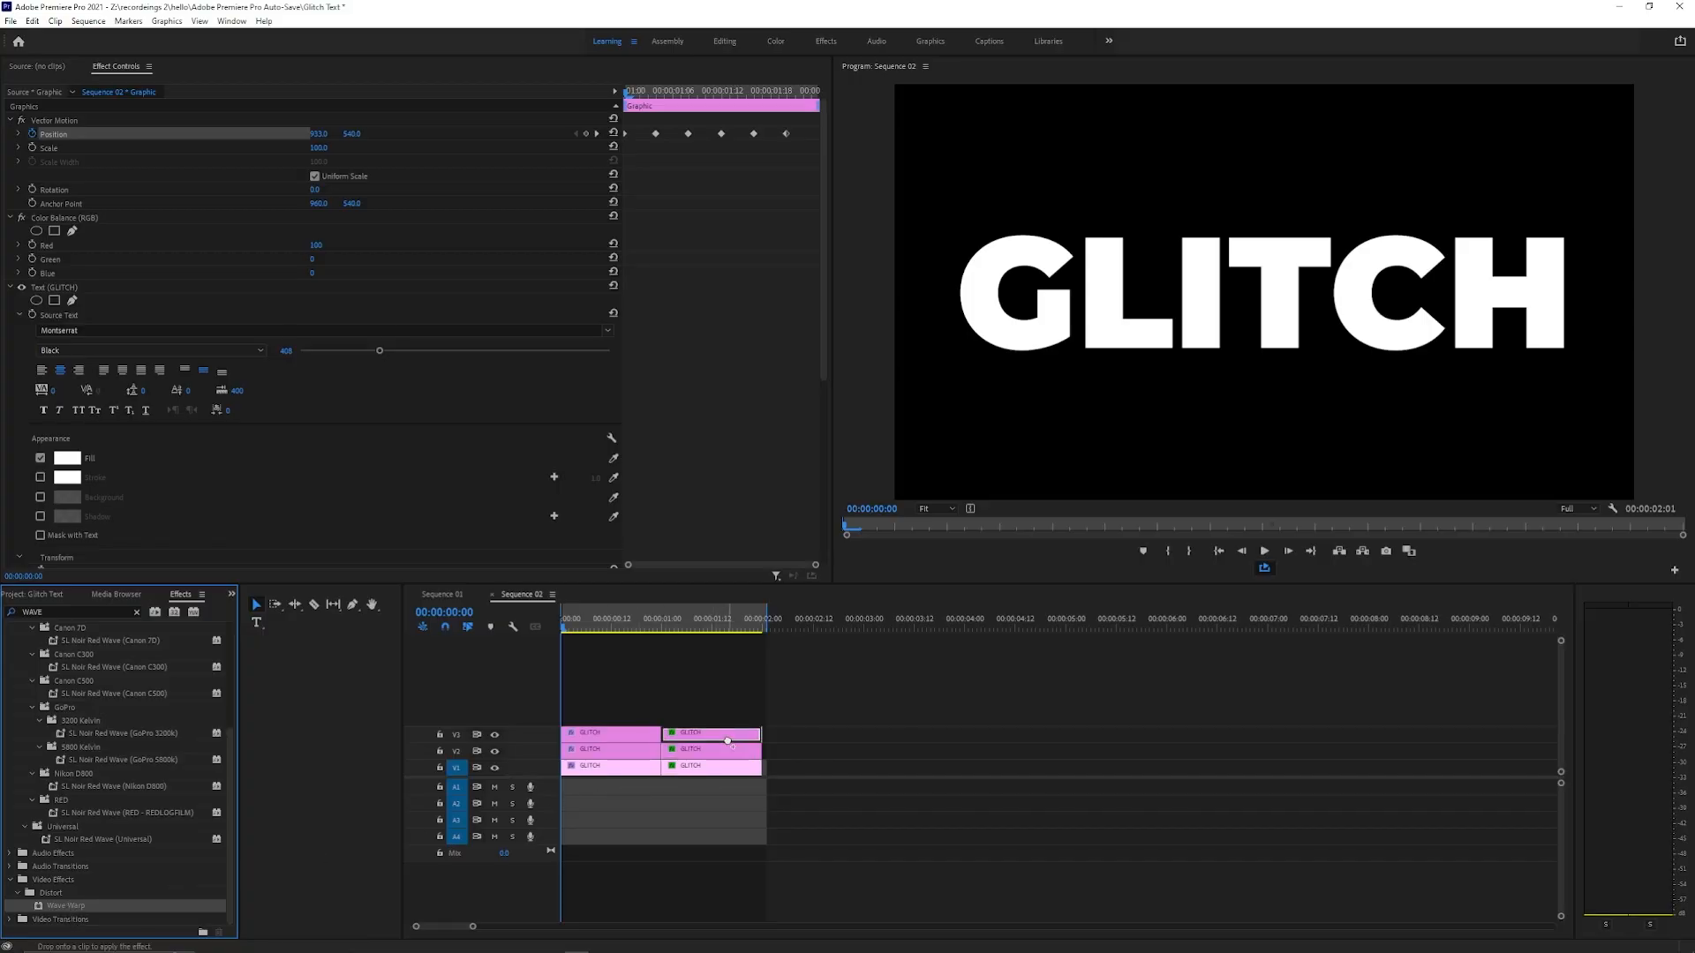
left_click_drag(727, 740, 727, 740)
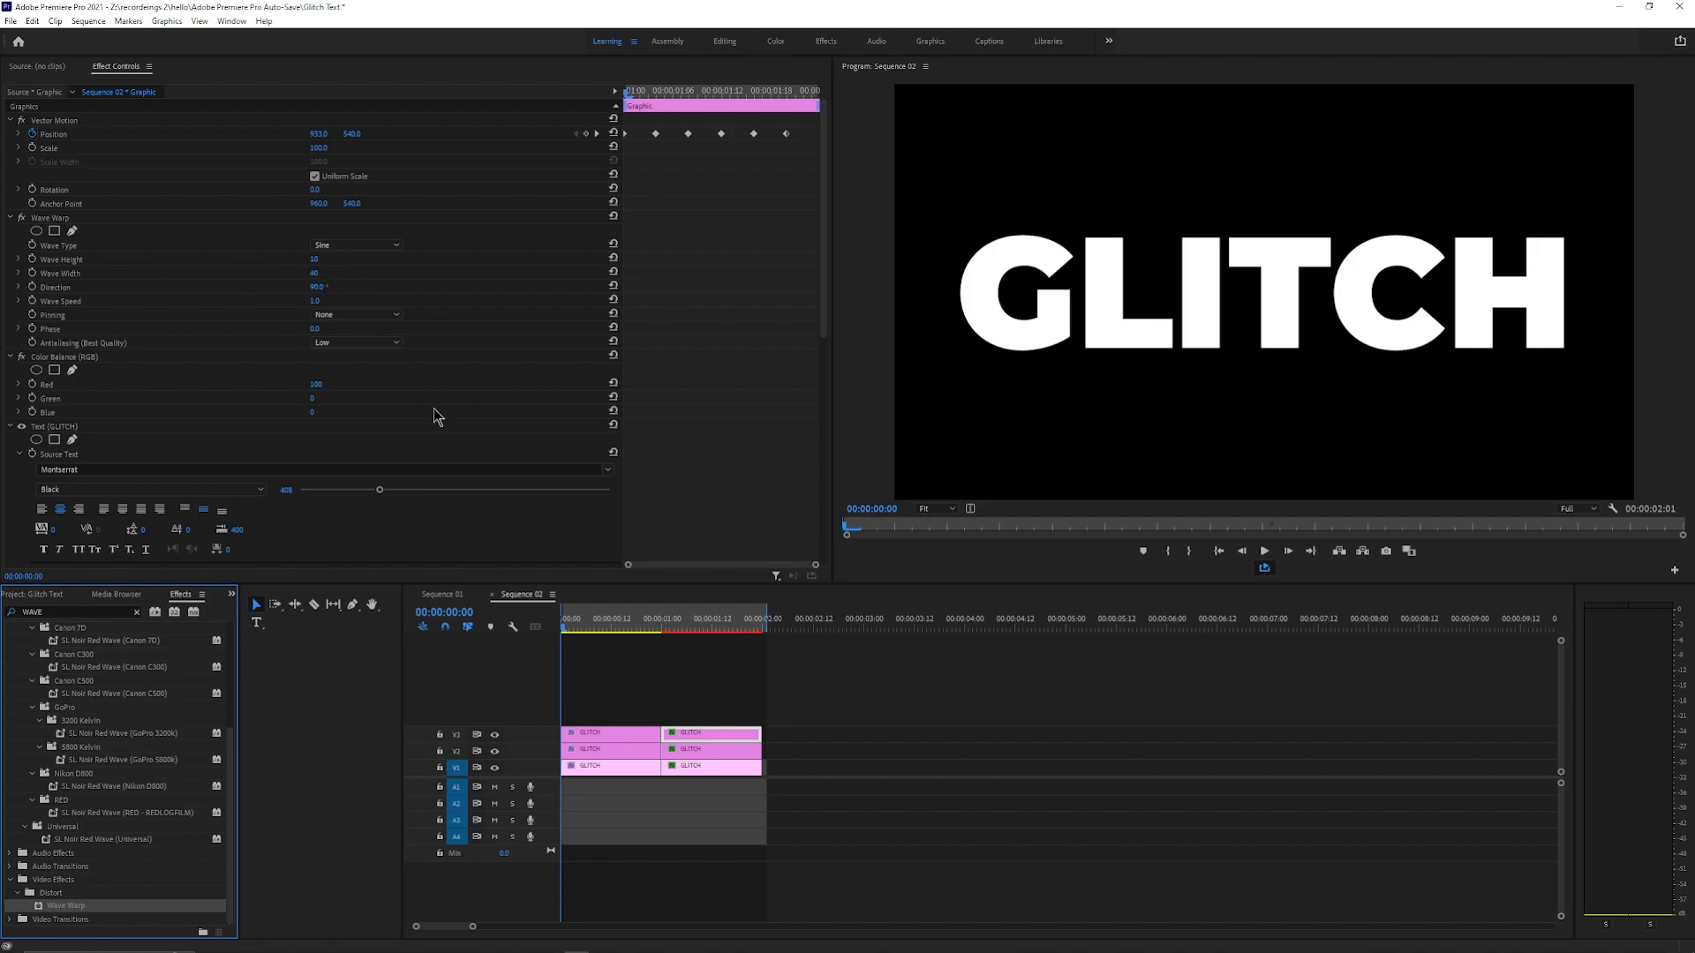
Step: Move the playhead to 00:00:01:00 and set the Wave Warp Wave Type to Square
left_click(564, 631)
left_click_drag(563, 630, 662, 634)
left_click(802, 546)
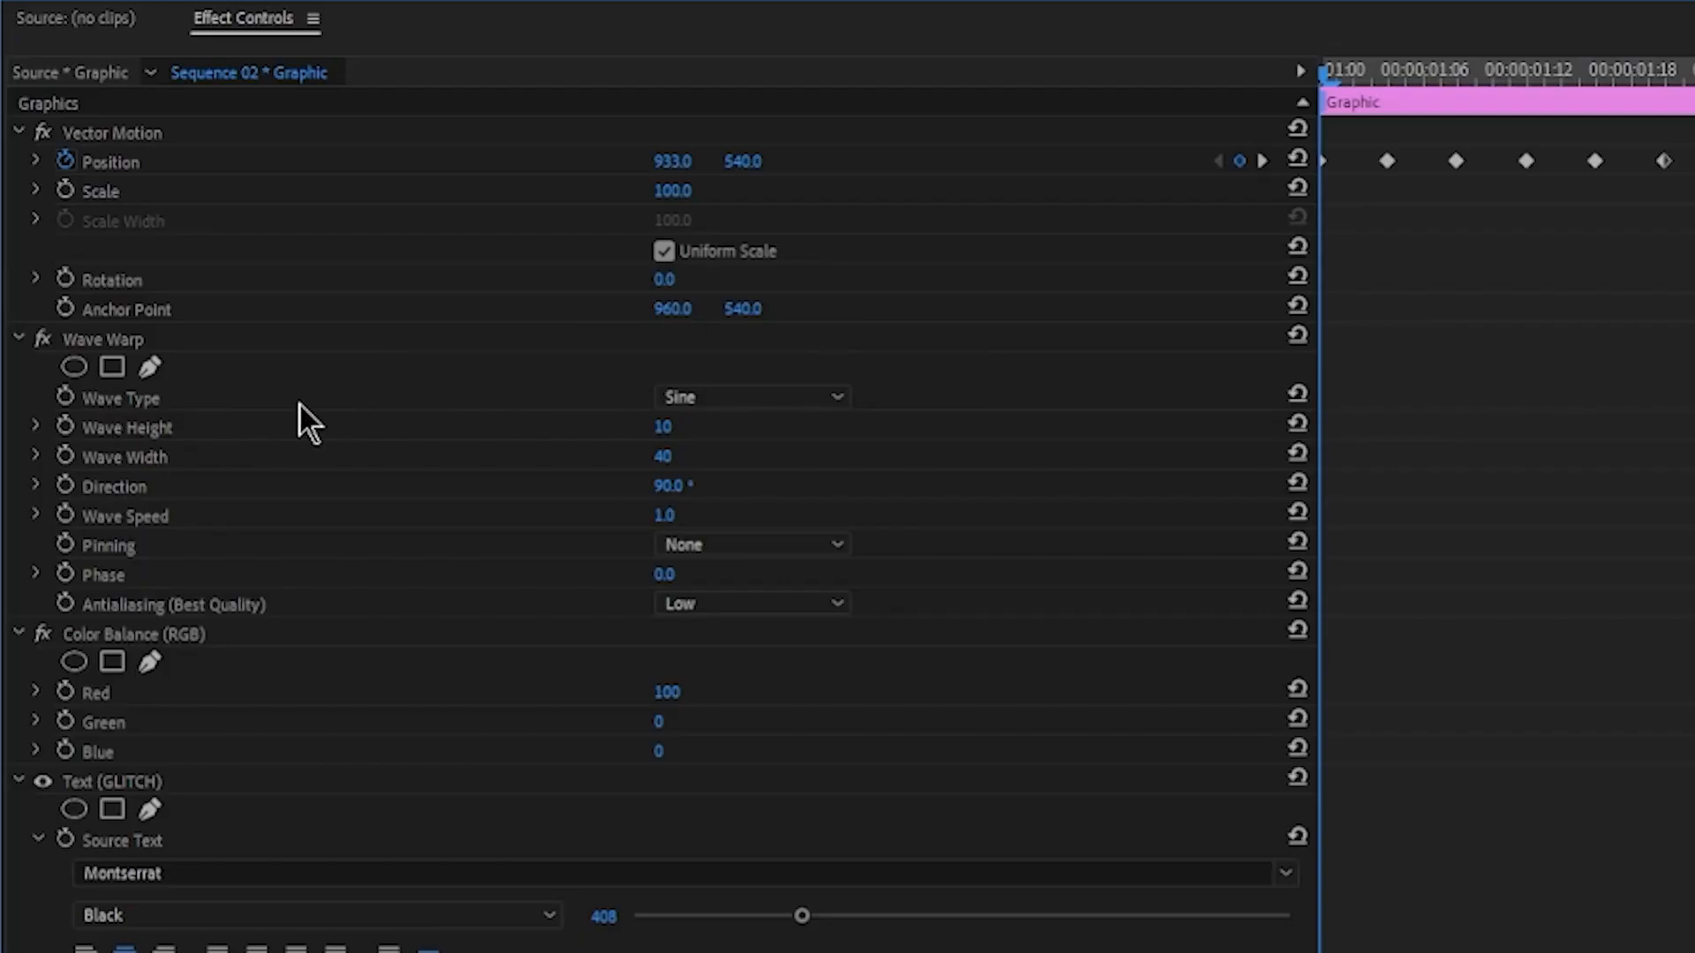
left_click(782, 396)
left_click(776, 458)
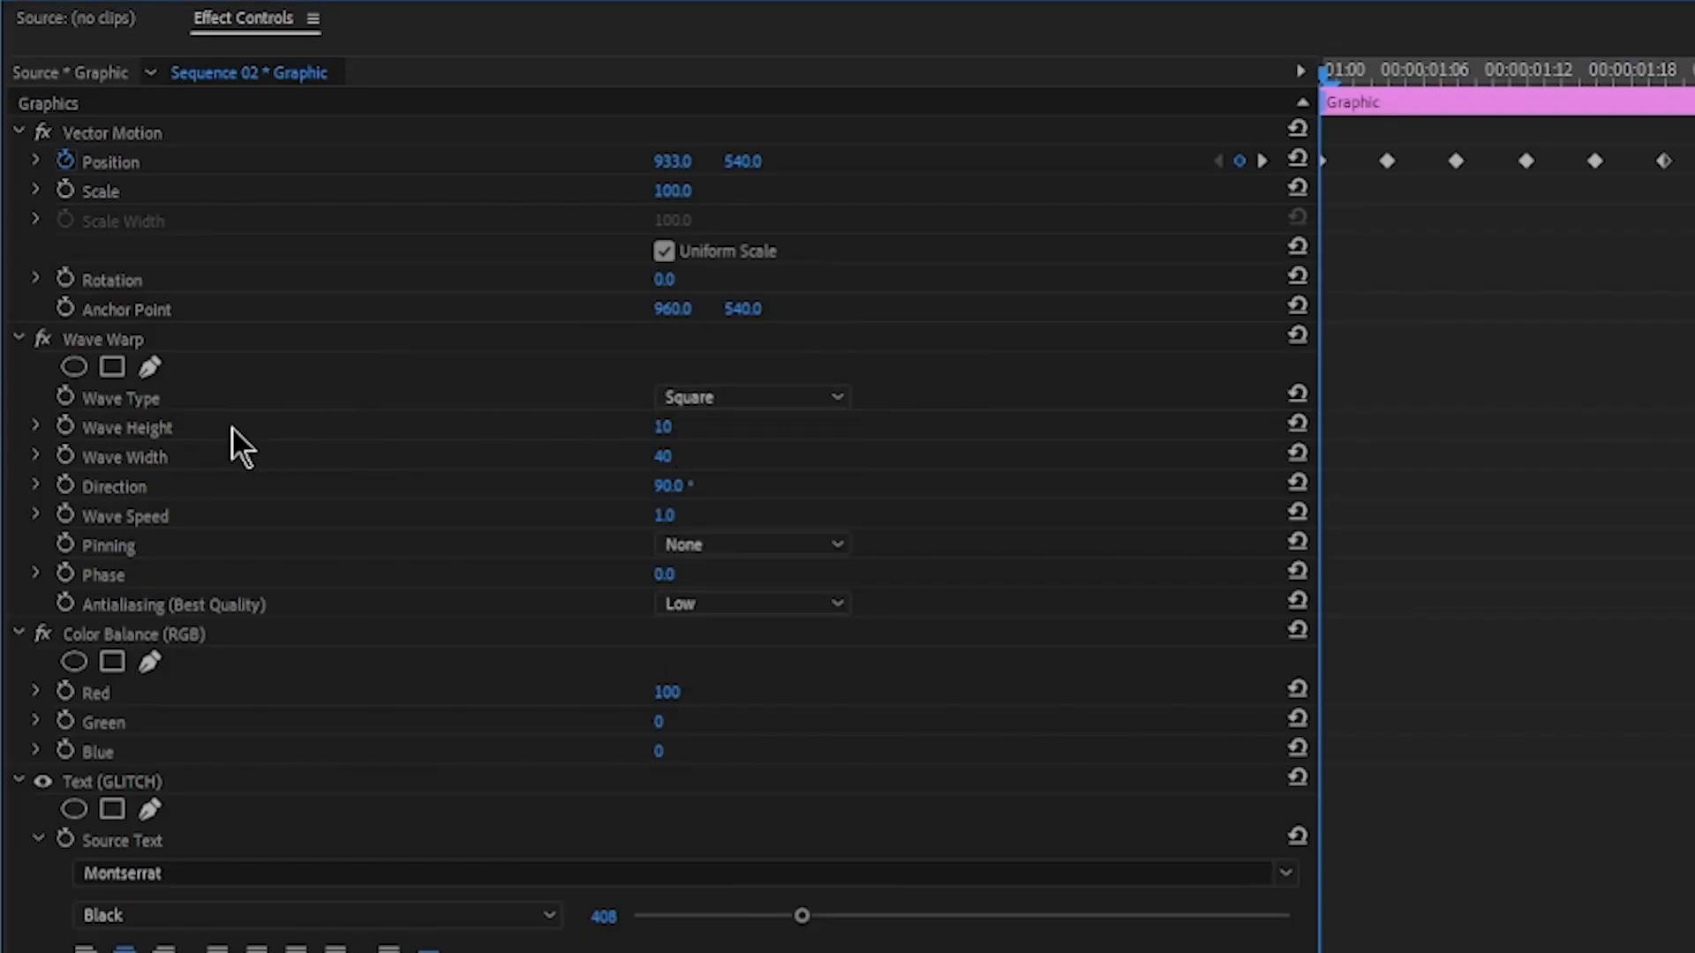
Step: Set Wave Warp's Wave Height to 5, Wave Width to 650 and Direction to 0°
left_click(663, 427)
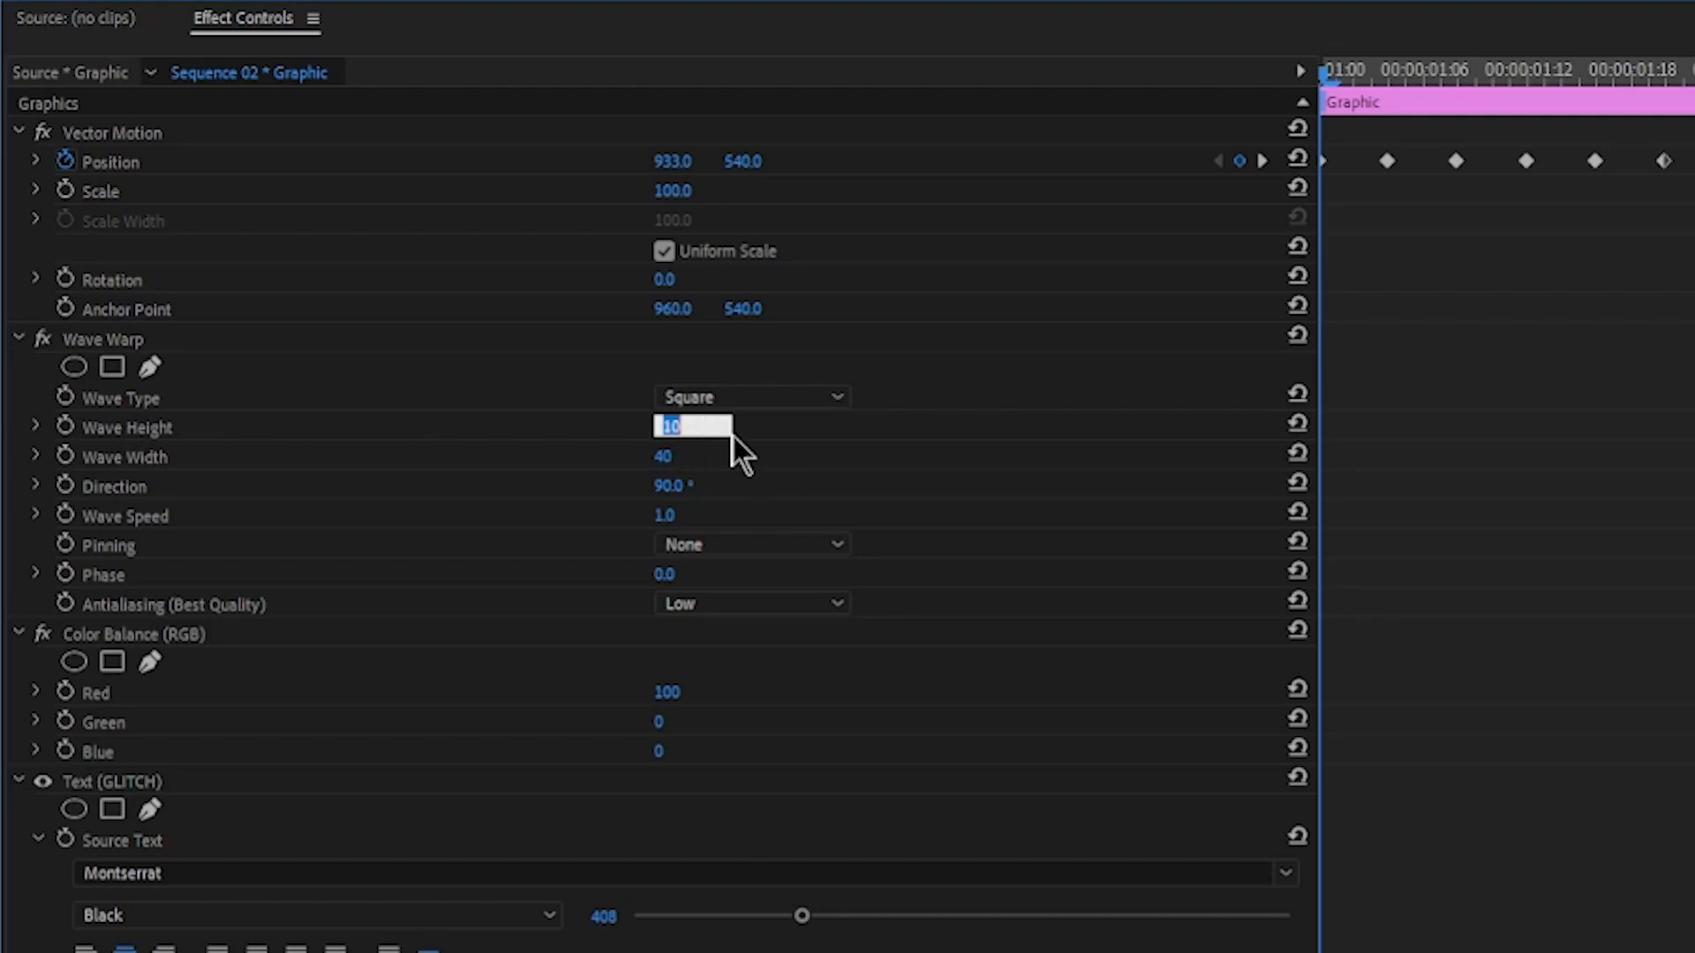
type("5")
left_click(662, 459)
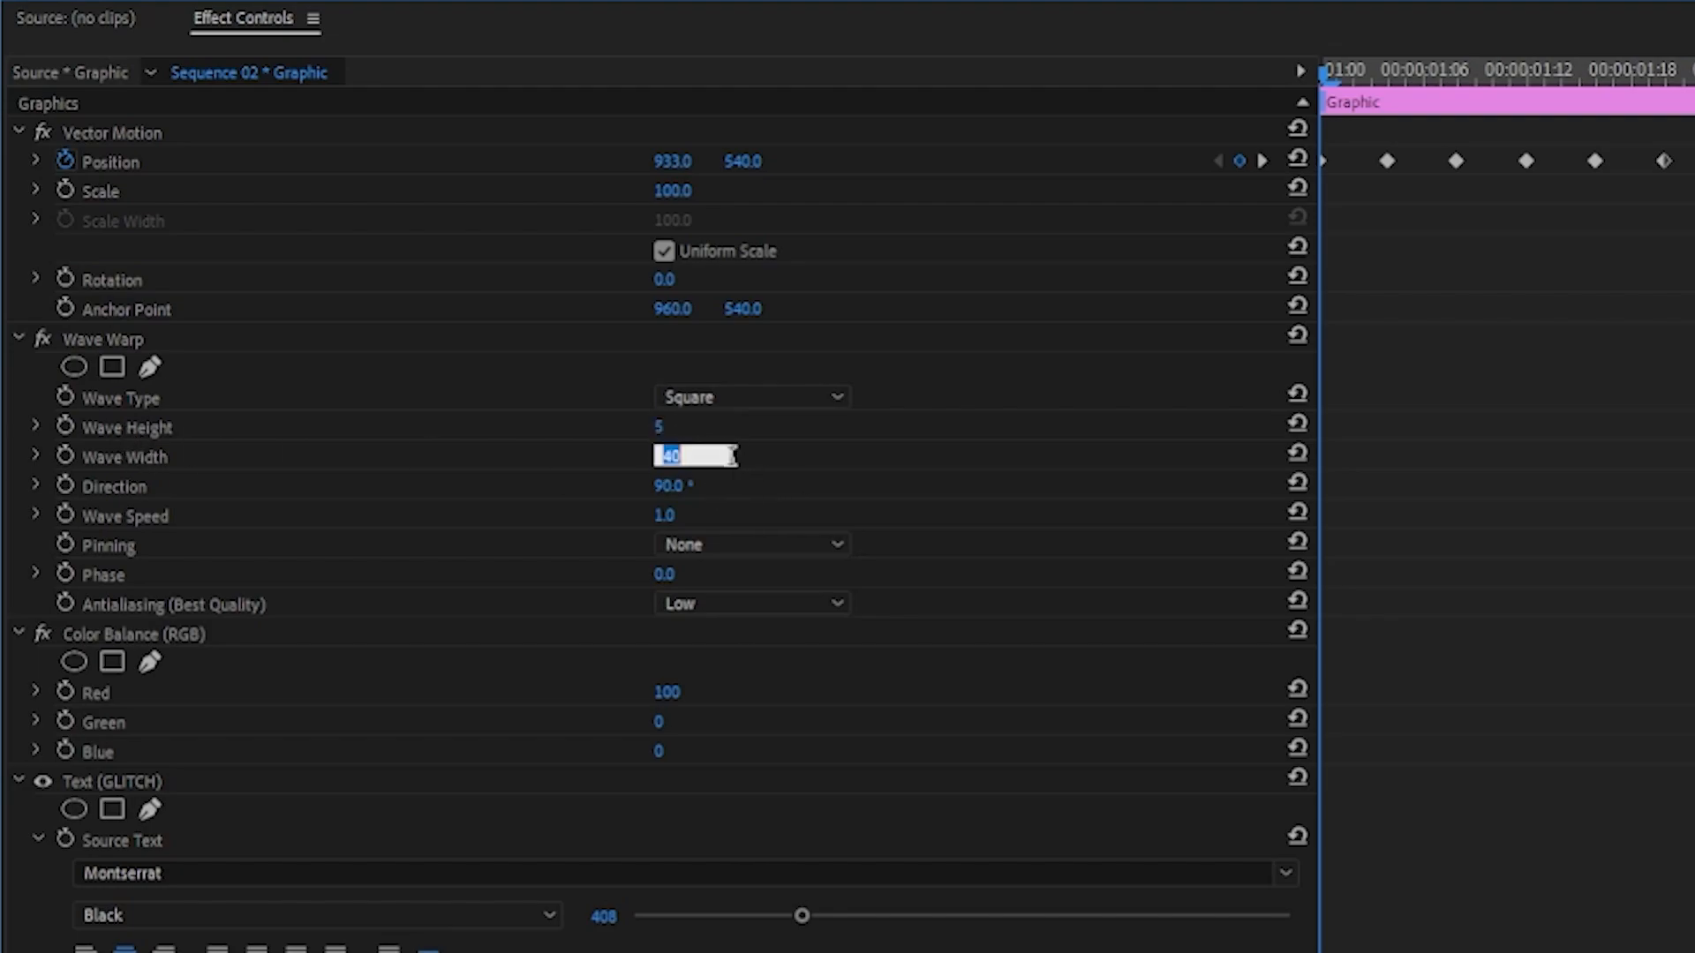
type("650")
left_click(680, 485)
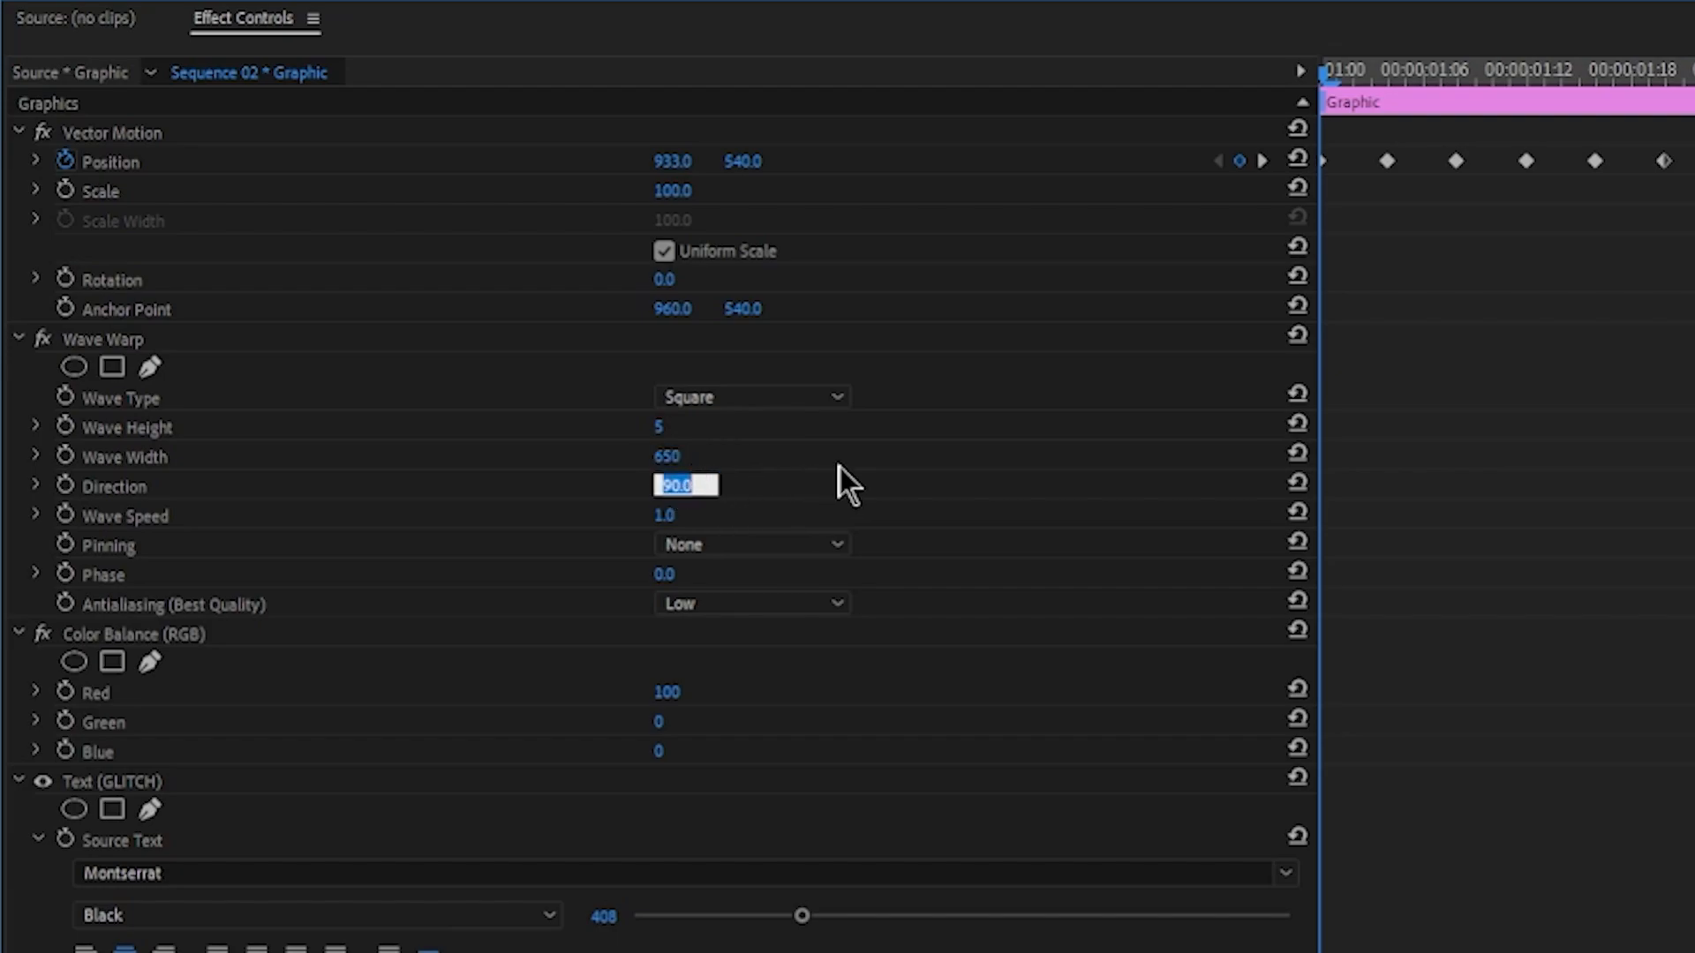
type("0")
Step: Enable keyframing for Wave Warp's Direction, Wave Width, Wave Height and Wave Type at the clip's start
left_click(66, 488)
left_click(67, 457)
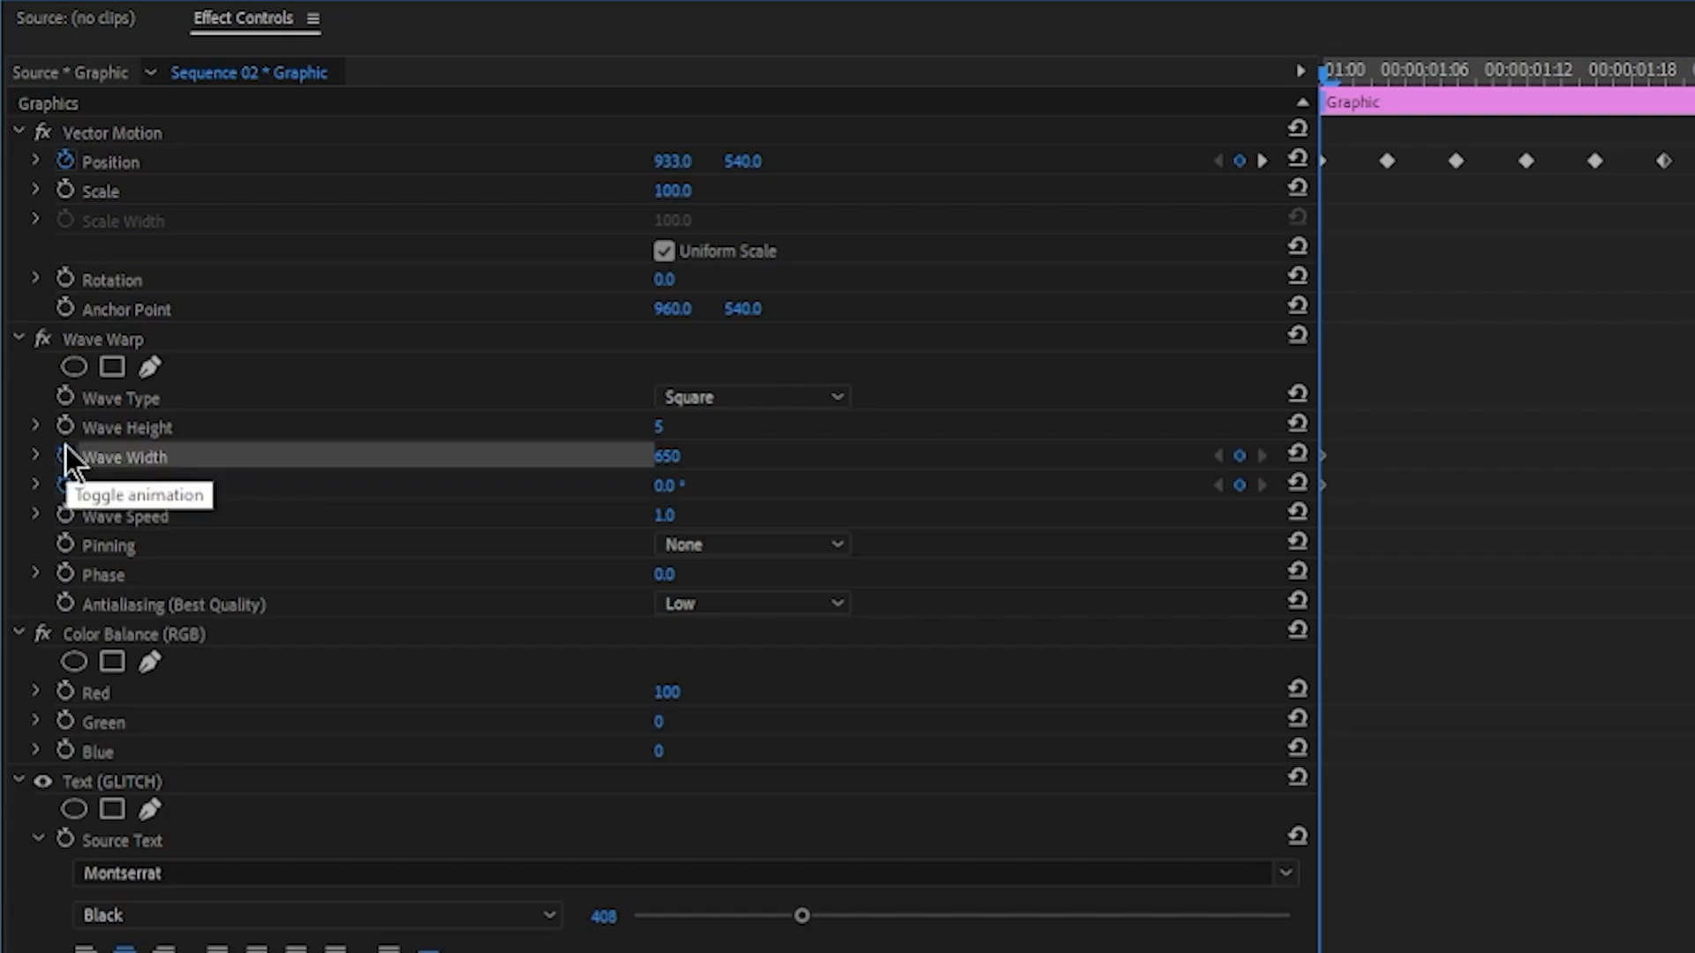
left_click(64, 427)
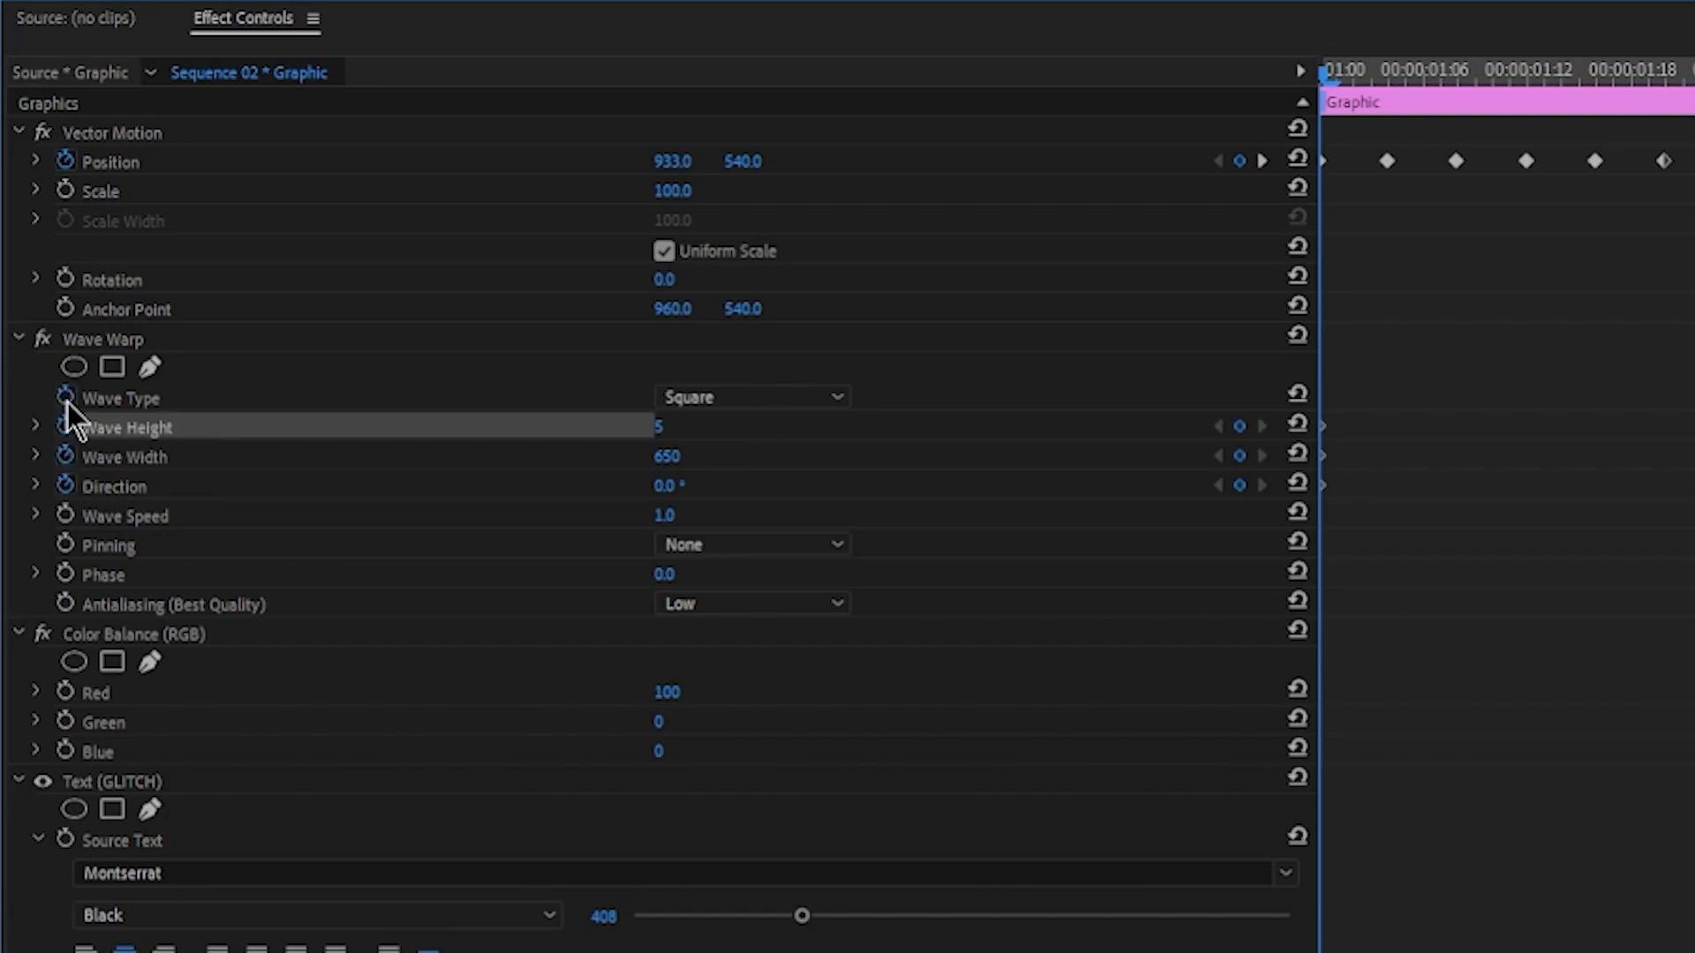
left_click(66, 399)
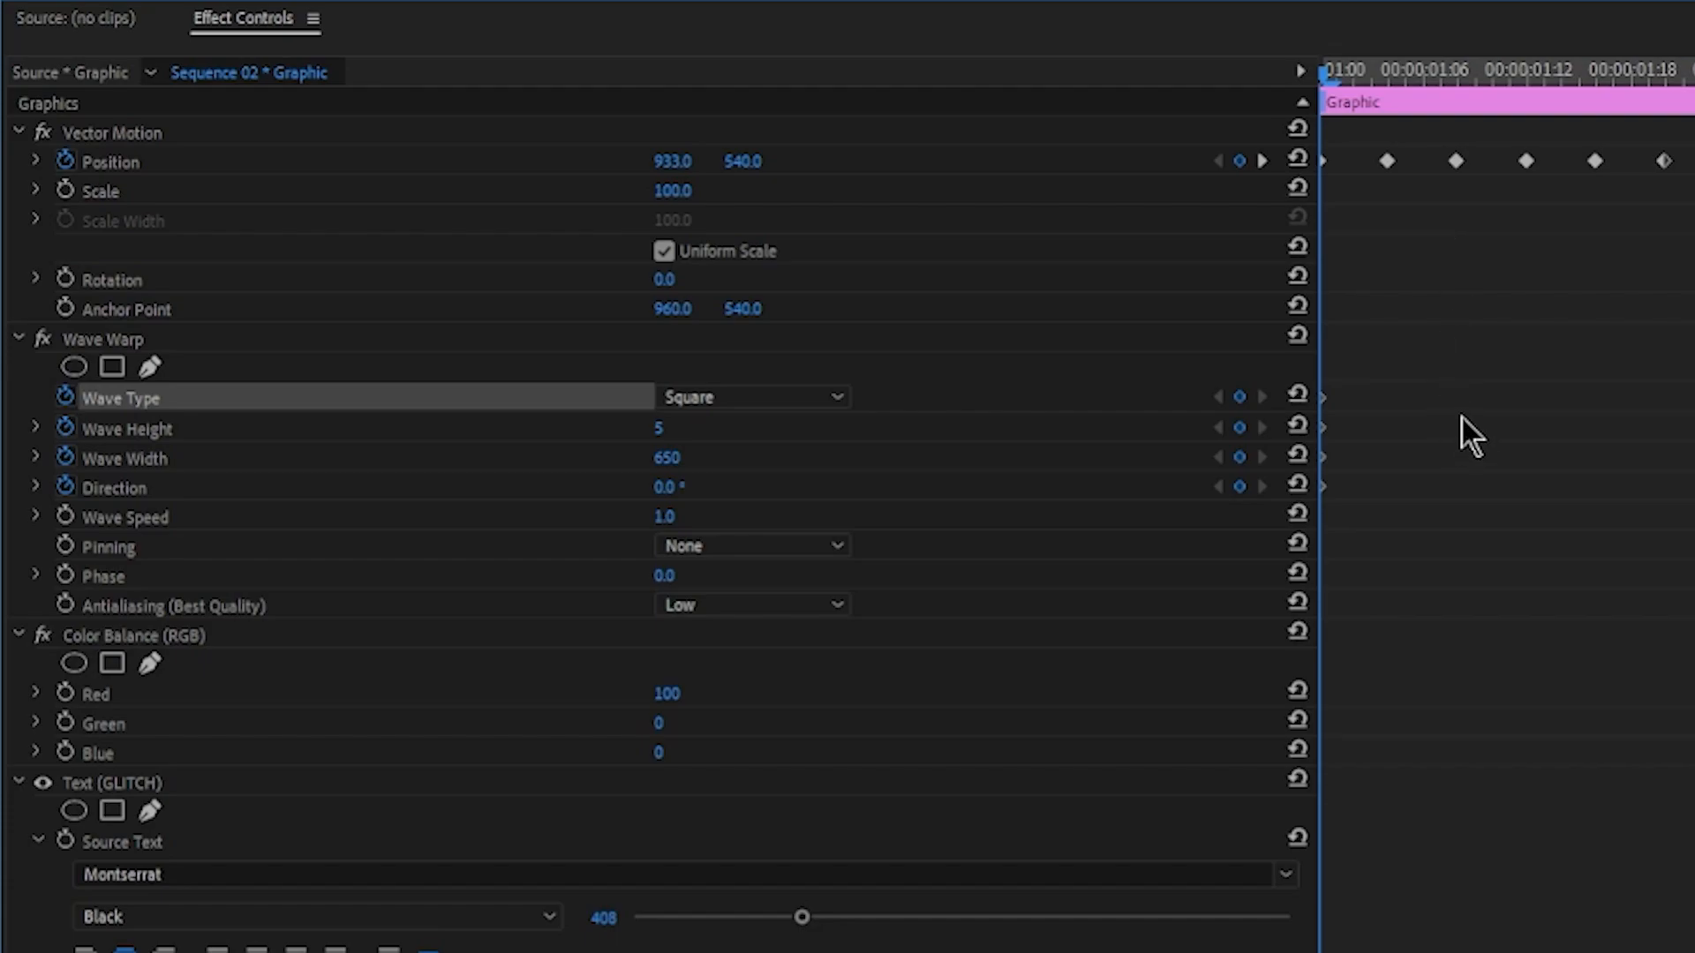
Step: Keyframe Wave Height at 0 and Wave Width at 1 on 00:00:01:04
key("Right")
key("Right")
key("Right")
key("Right")
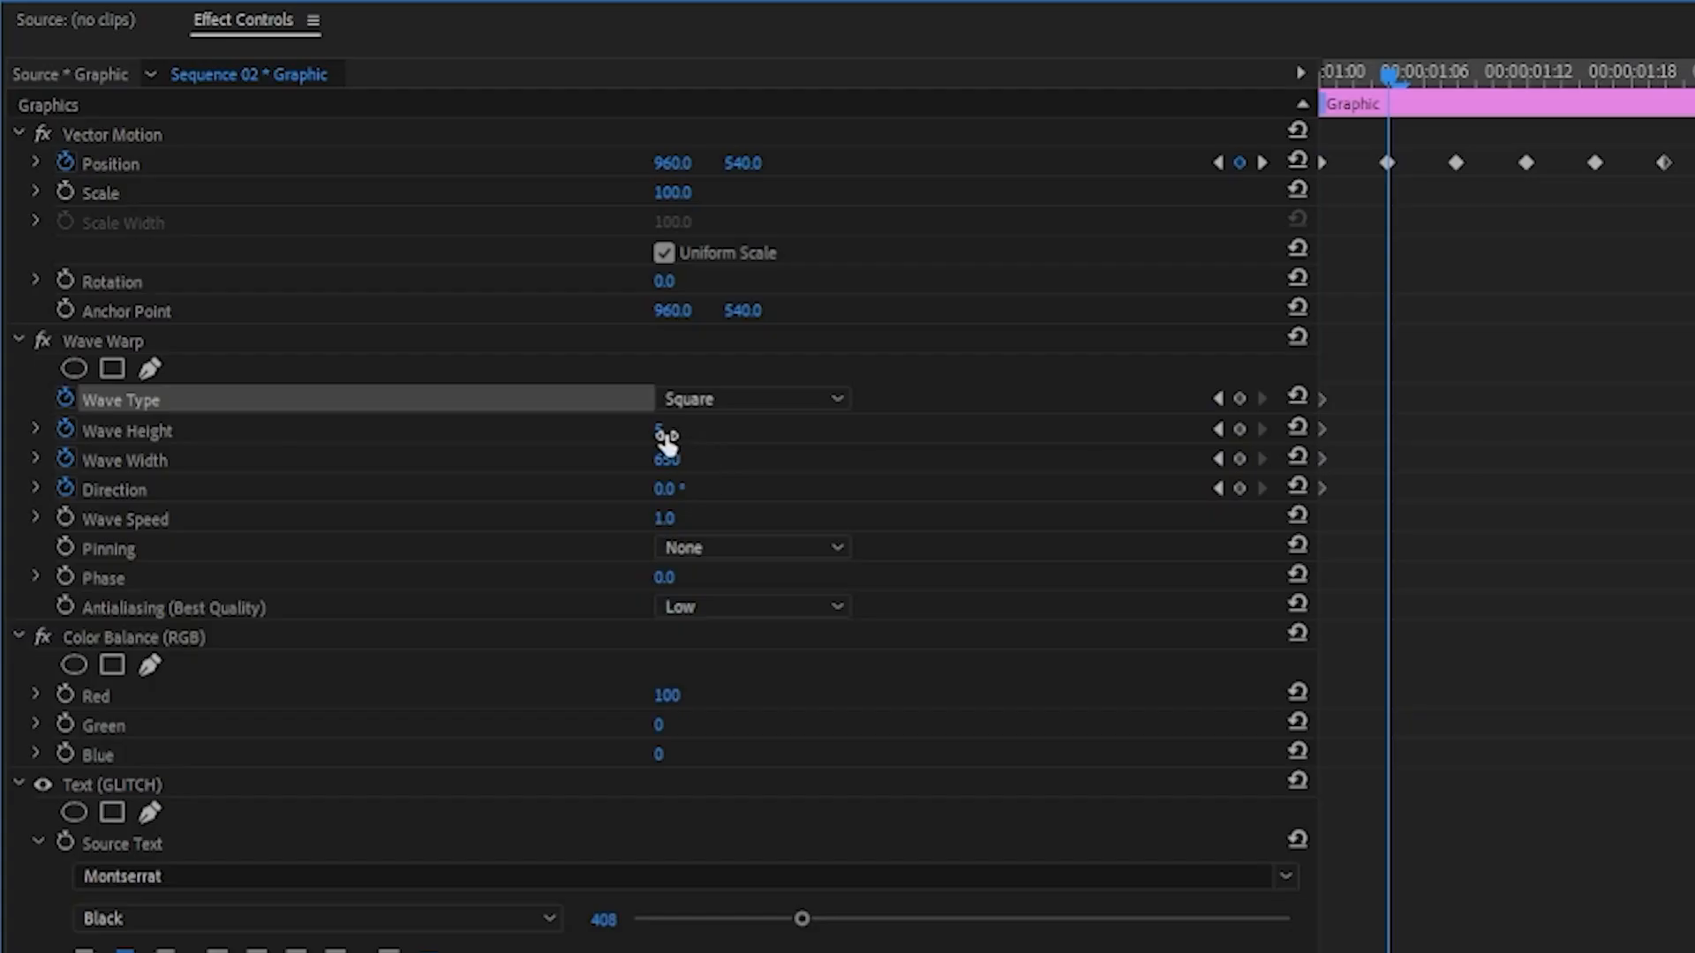
left_click(327, 257)
type("0")
key("Return")
left_click(696, 454)
type("1")
key("Return")
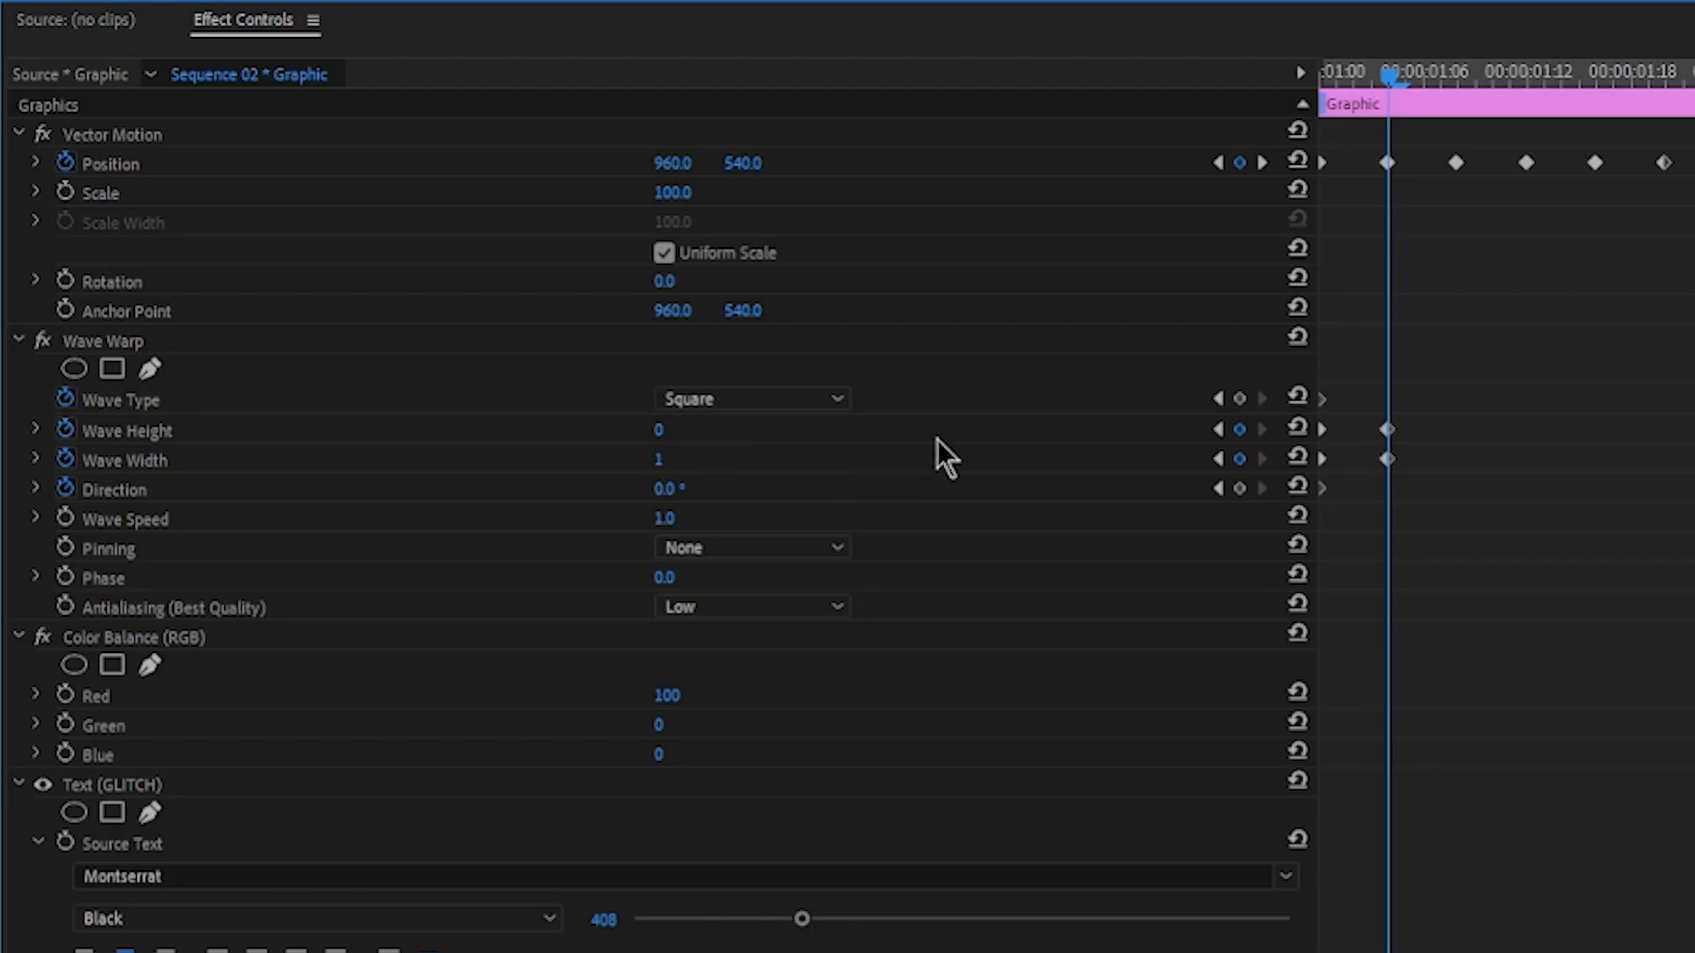
Step: Keyframe Wave Height at 5 and Wave Width at 450 on 00:00:01:08
key("space")
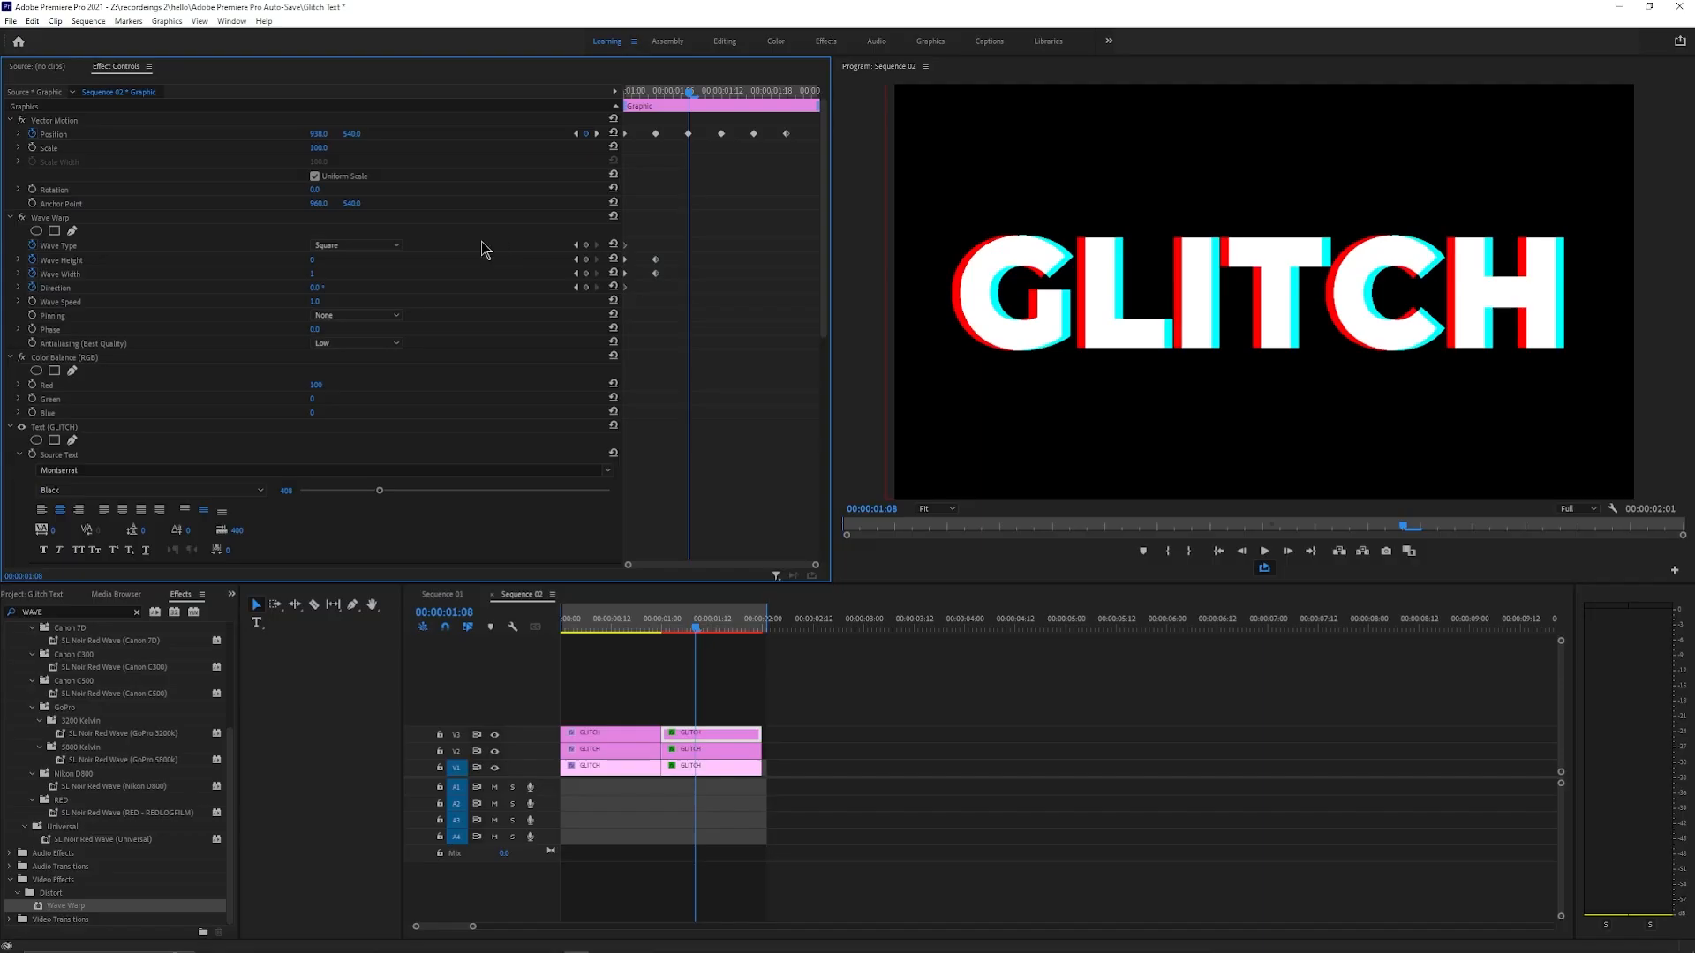
left_click(313, 261)
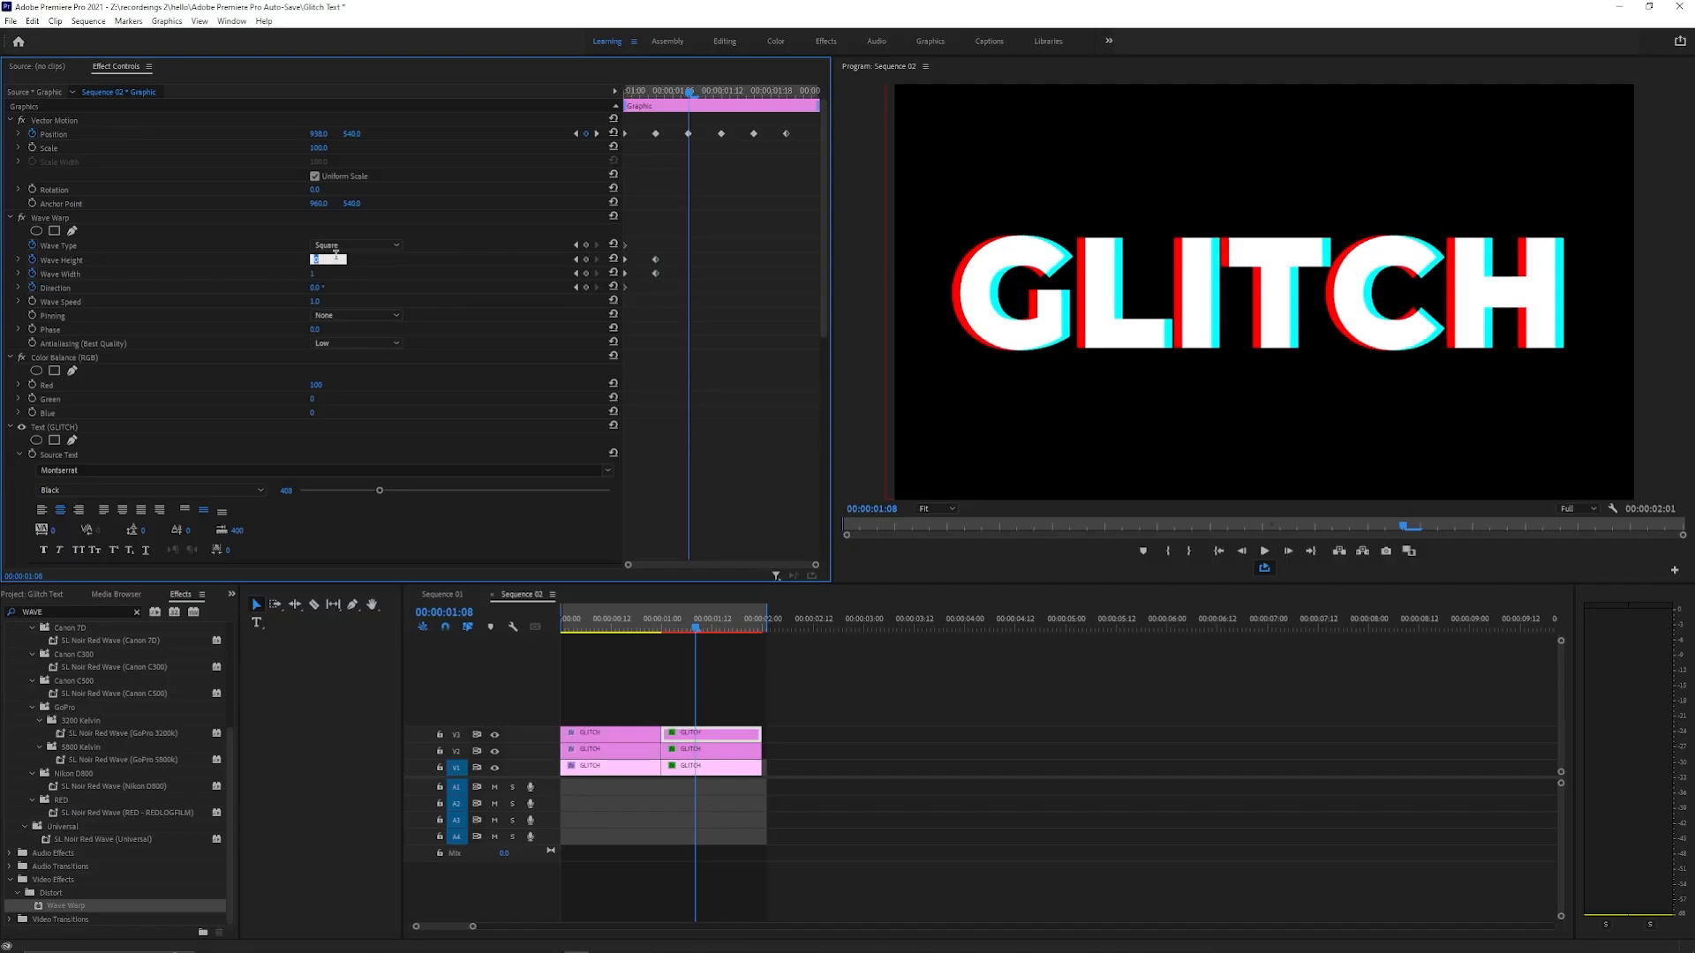
type("5")
key("Tab")
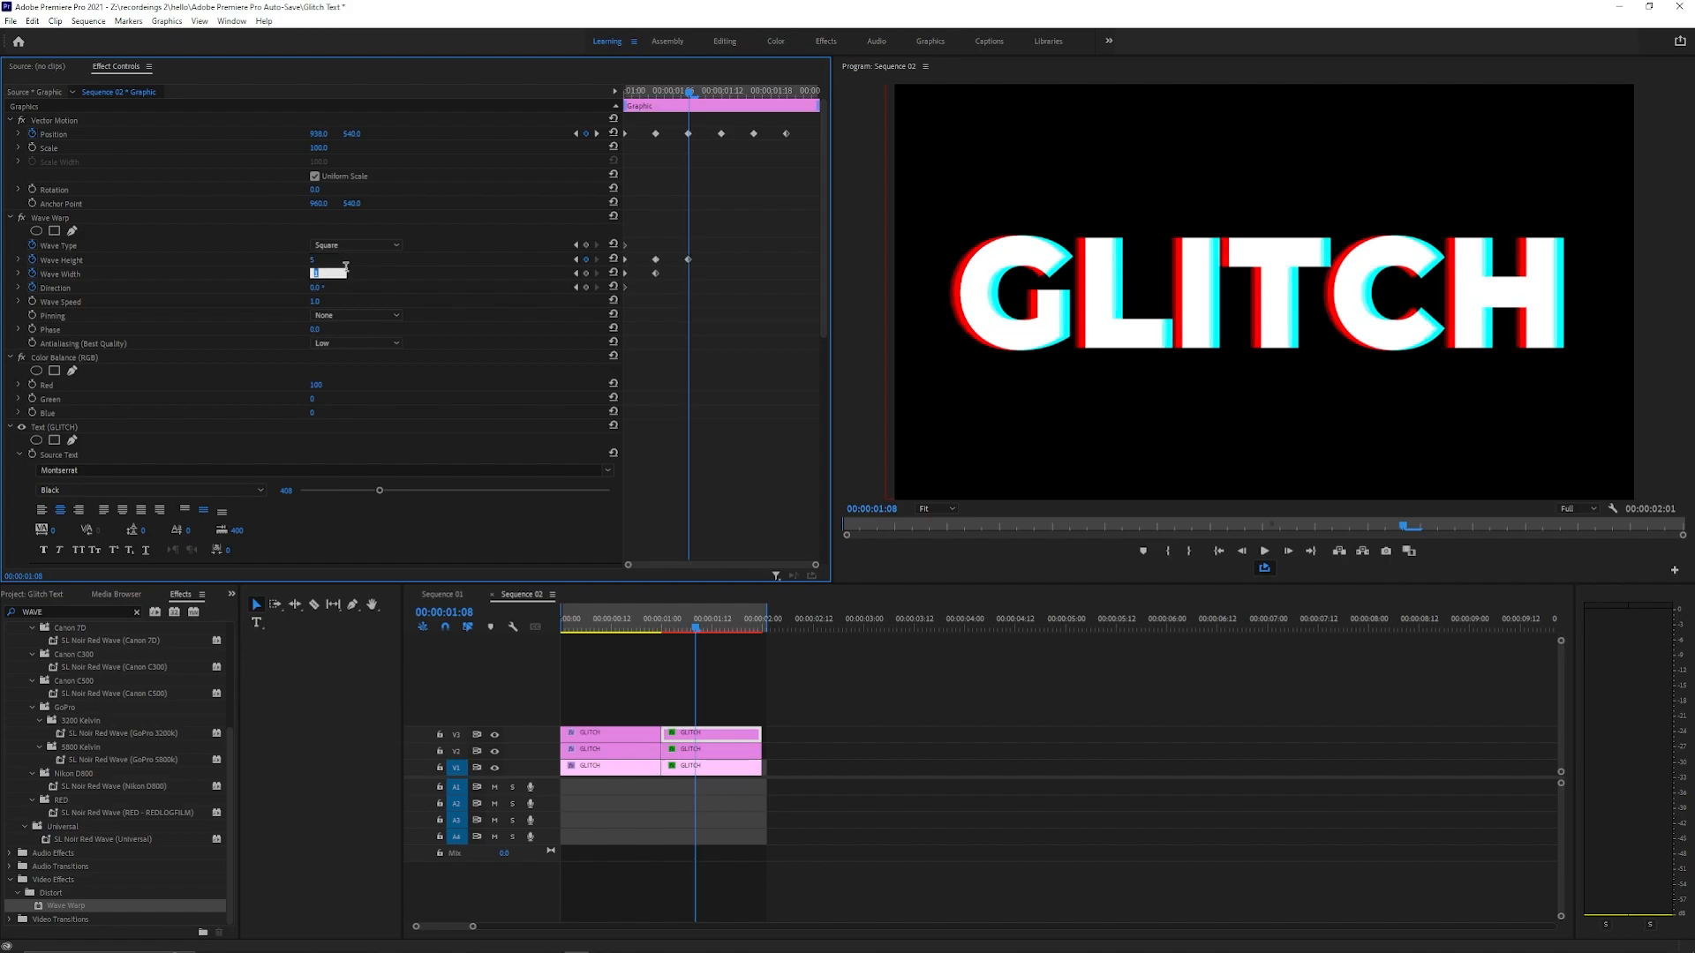
key("Return")
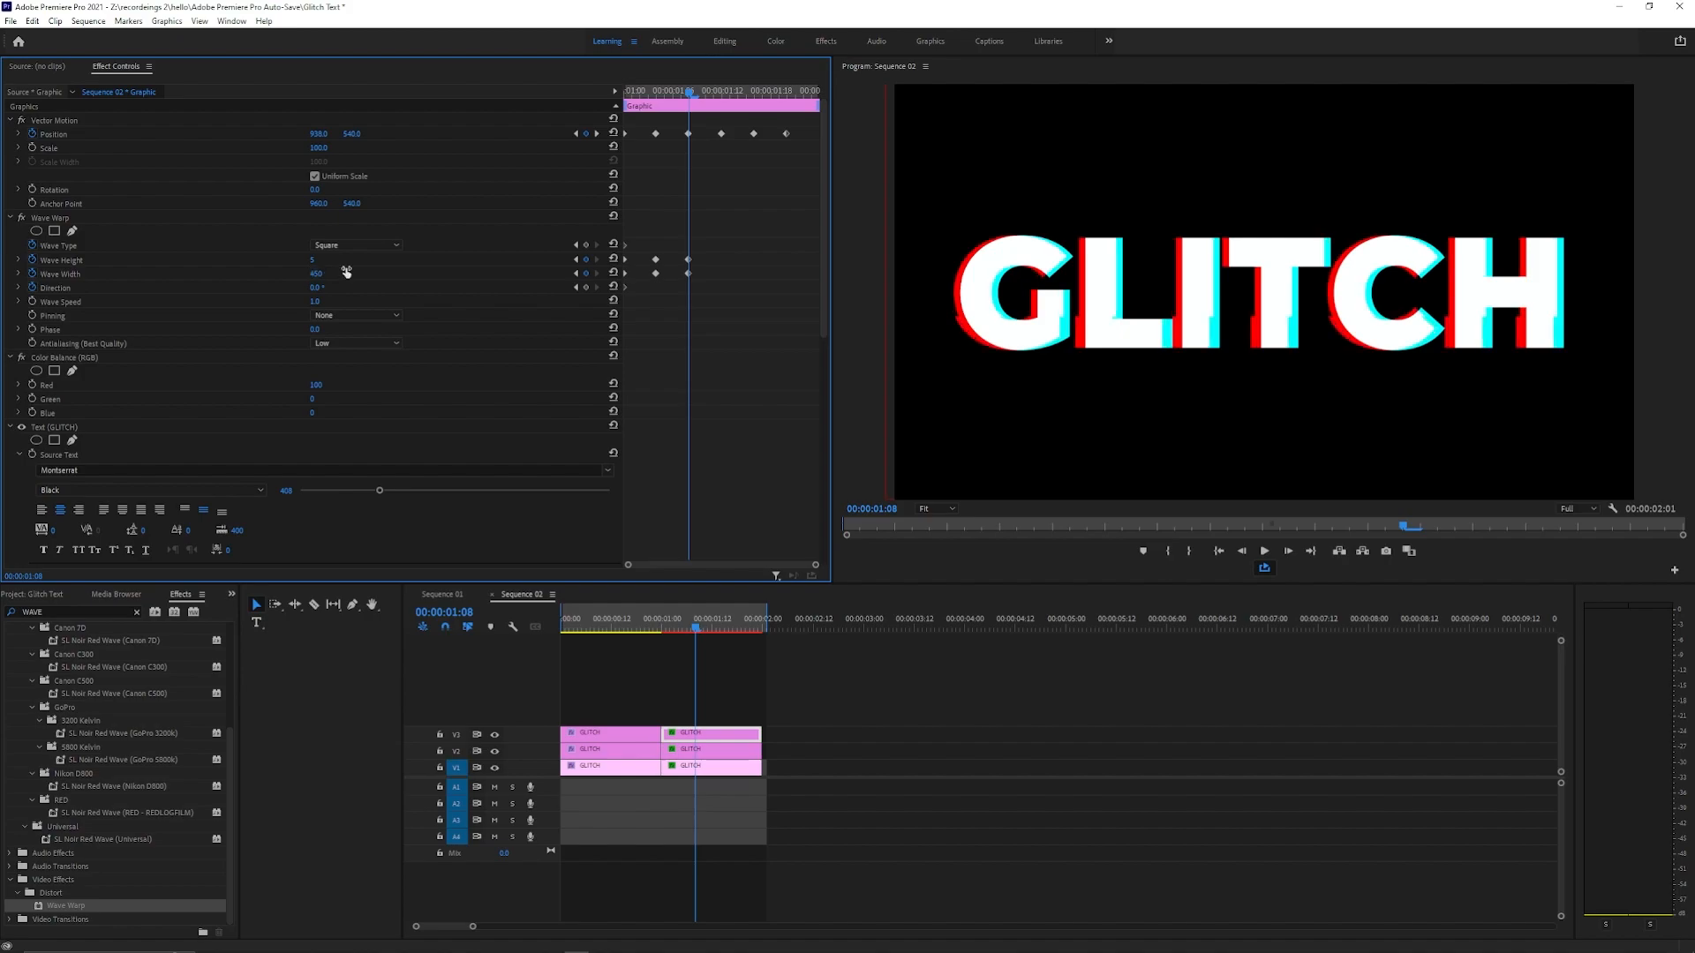
Step: Keyframe Wave Height at 0 and Wave Width at 1 on 00:00:01:12
key("Right")
key("Right")
key("Right")
key("Right")
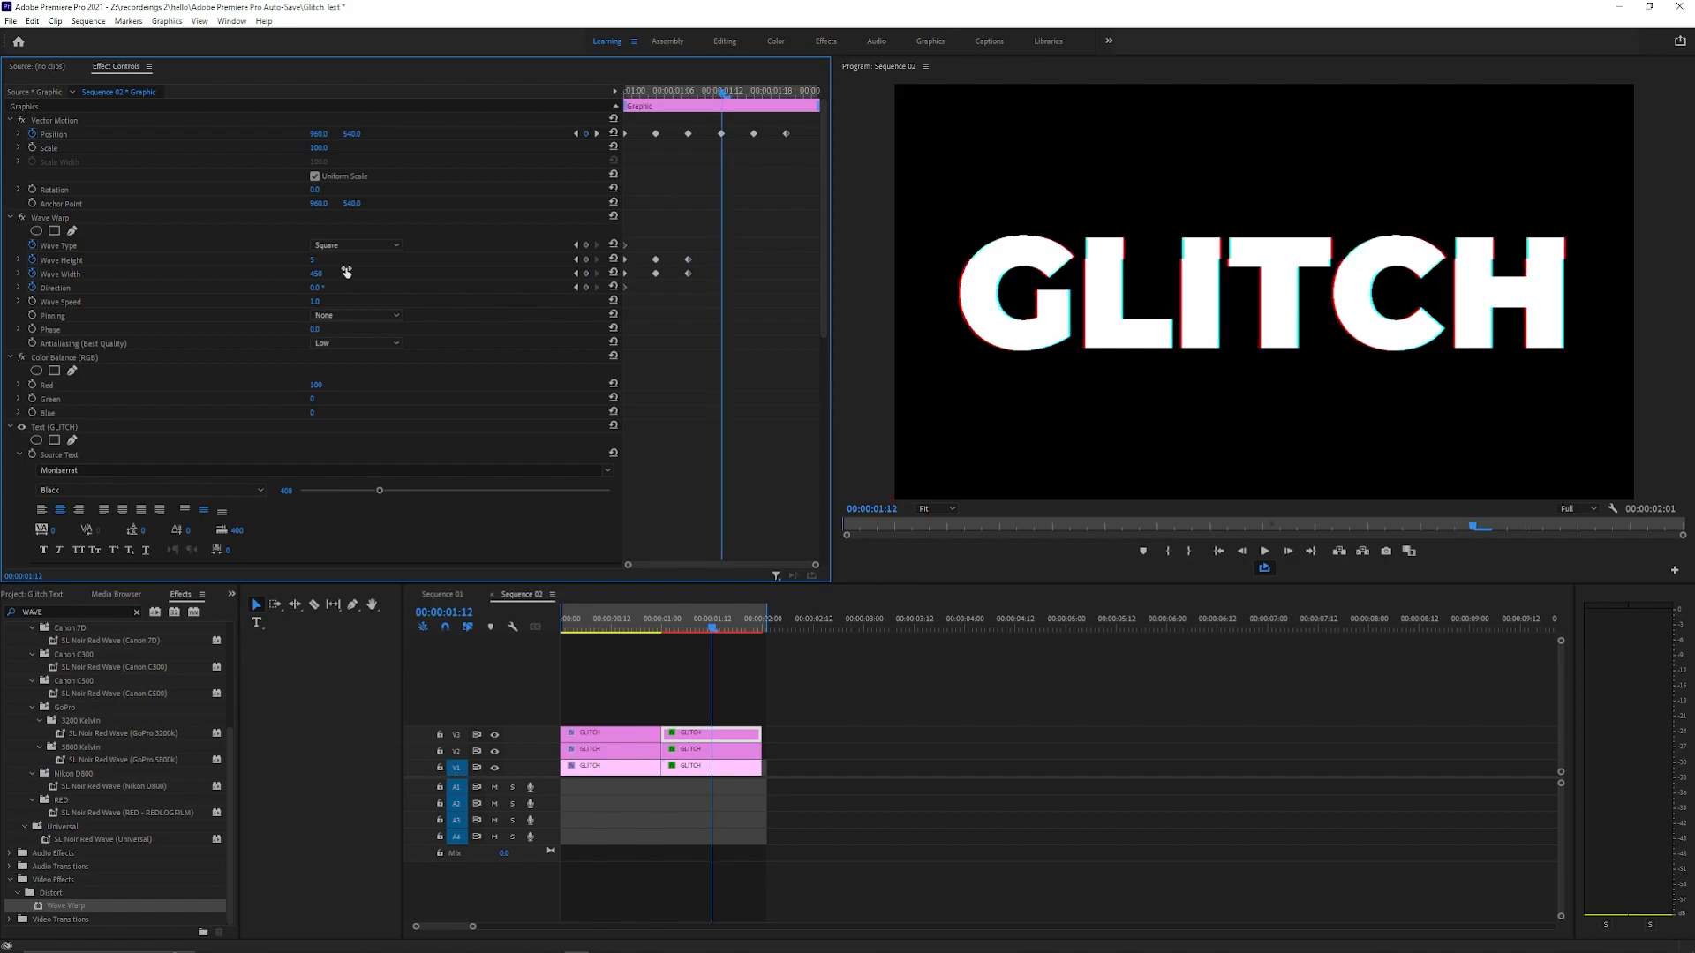
left_click(318, 262)
type("0")
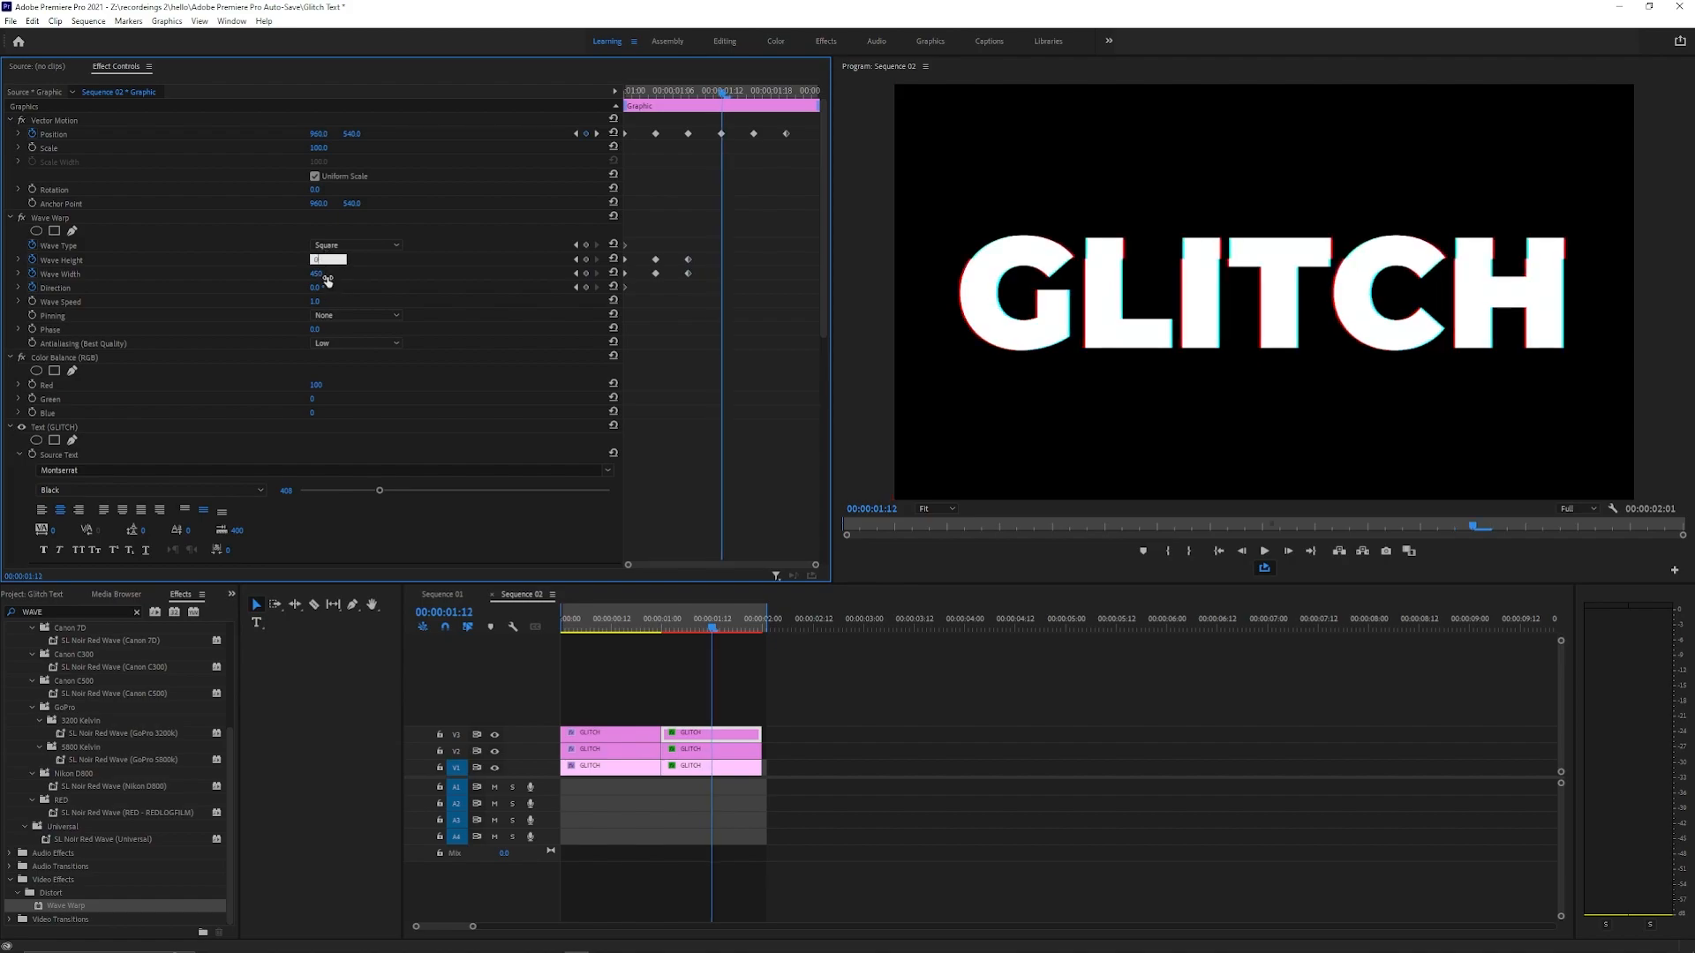
key("Tab")
type("0")
key("Return")
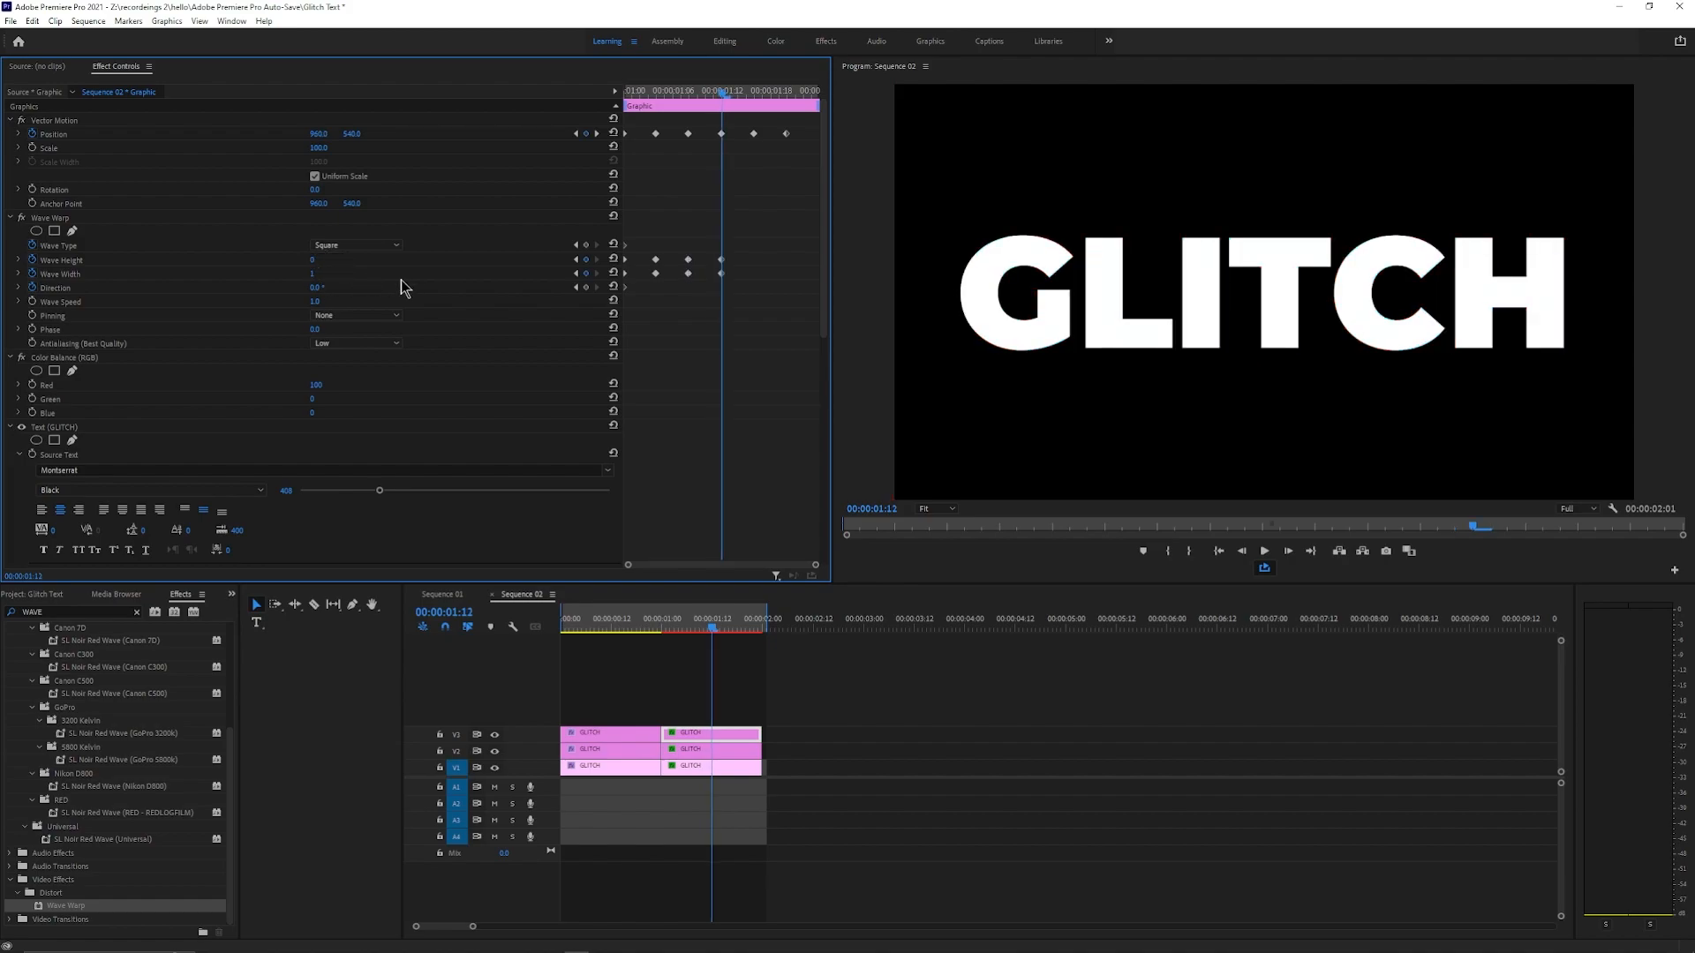
Step: Keyframe Wave Height at 5 and Wave Width at 350 on 00:00:01:16
key("Right")
key("Right")
key("Right")
key("Right")
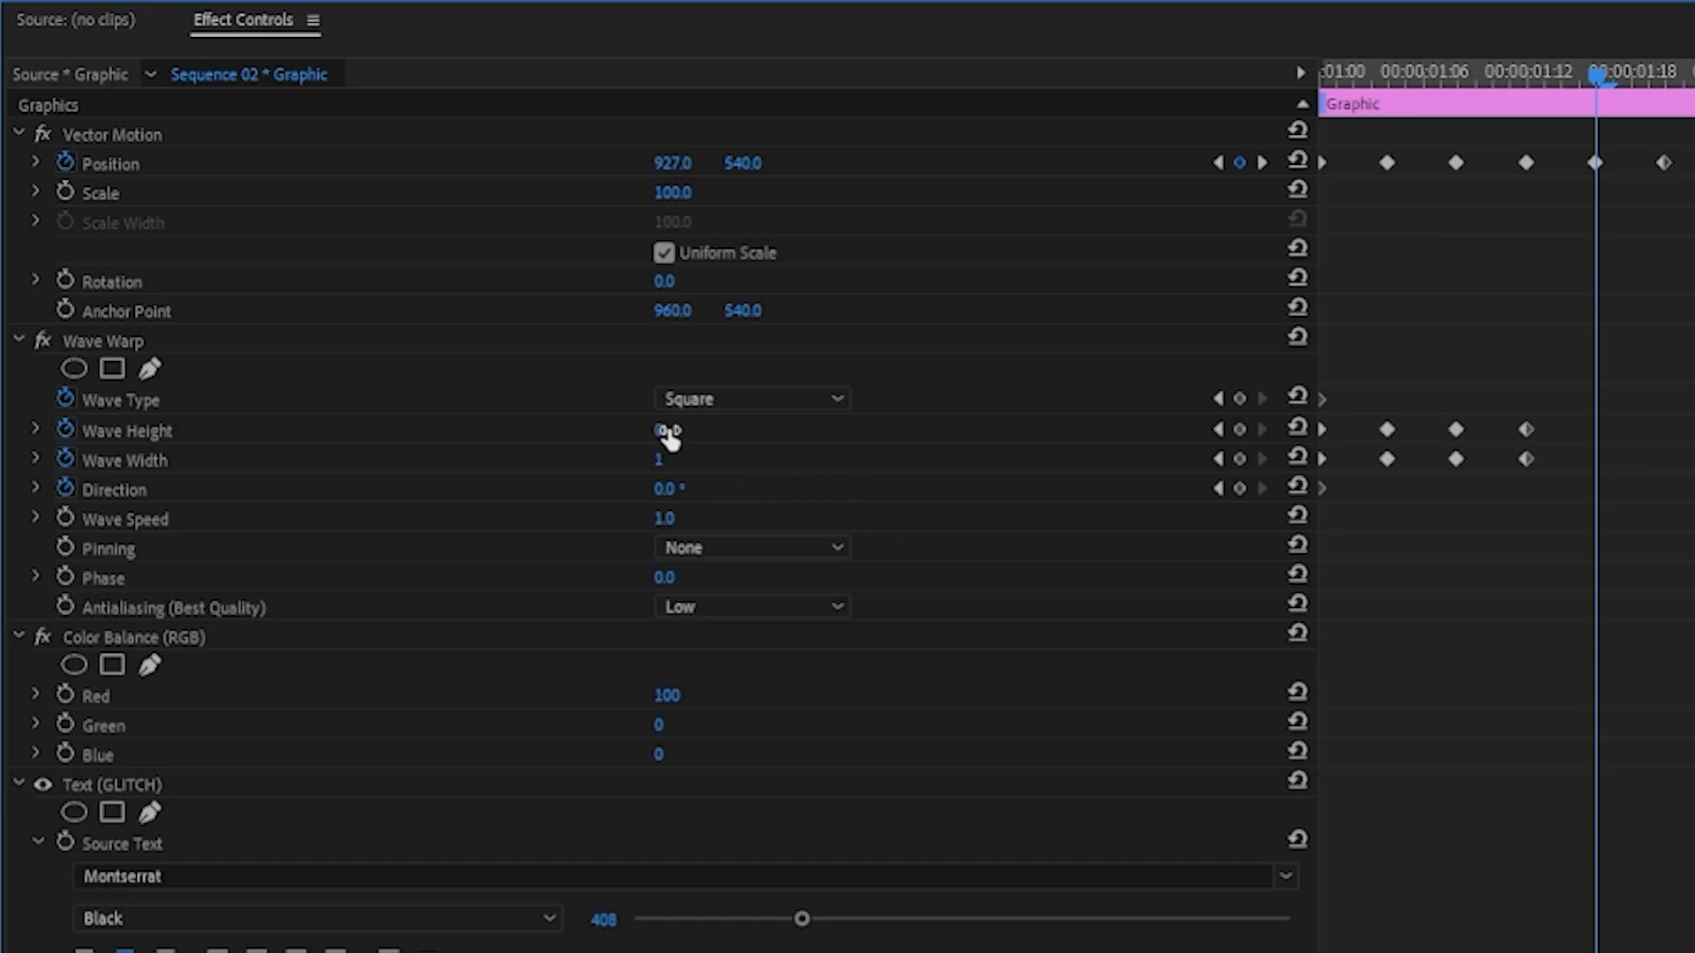
left_click(669, 432)
type("5")
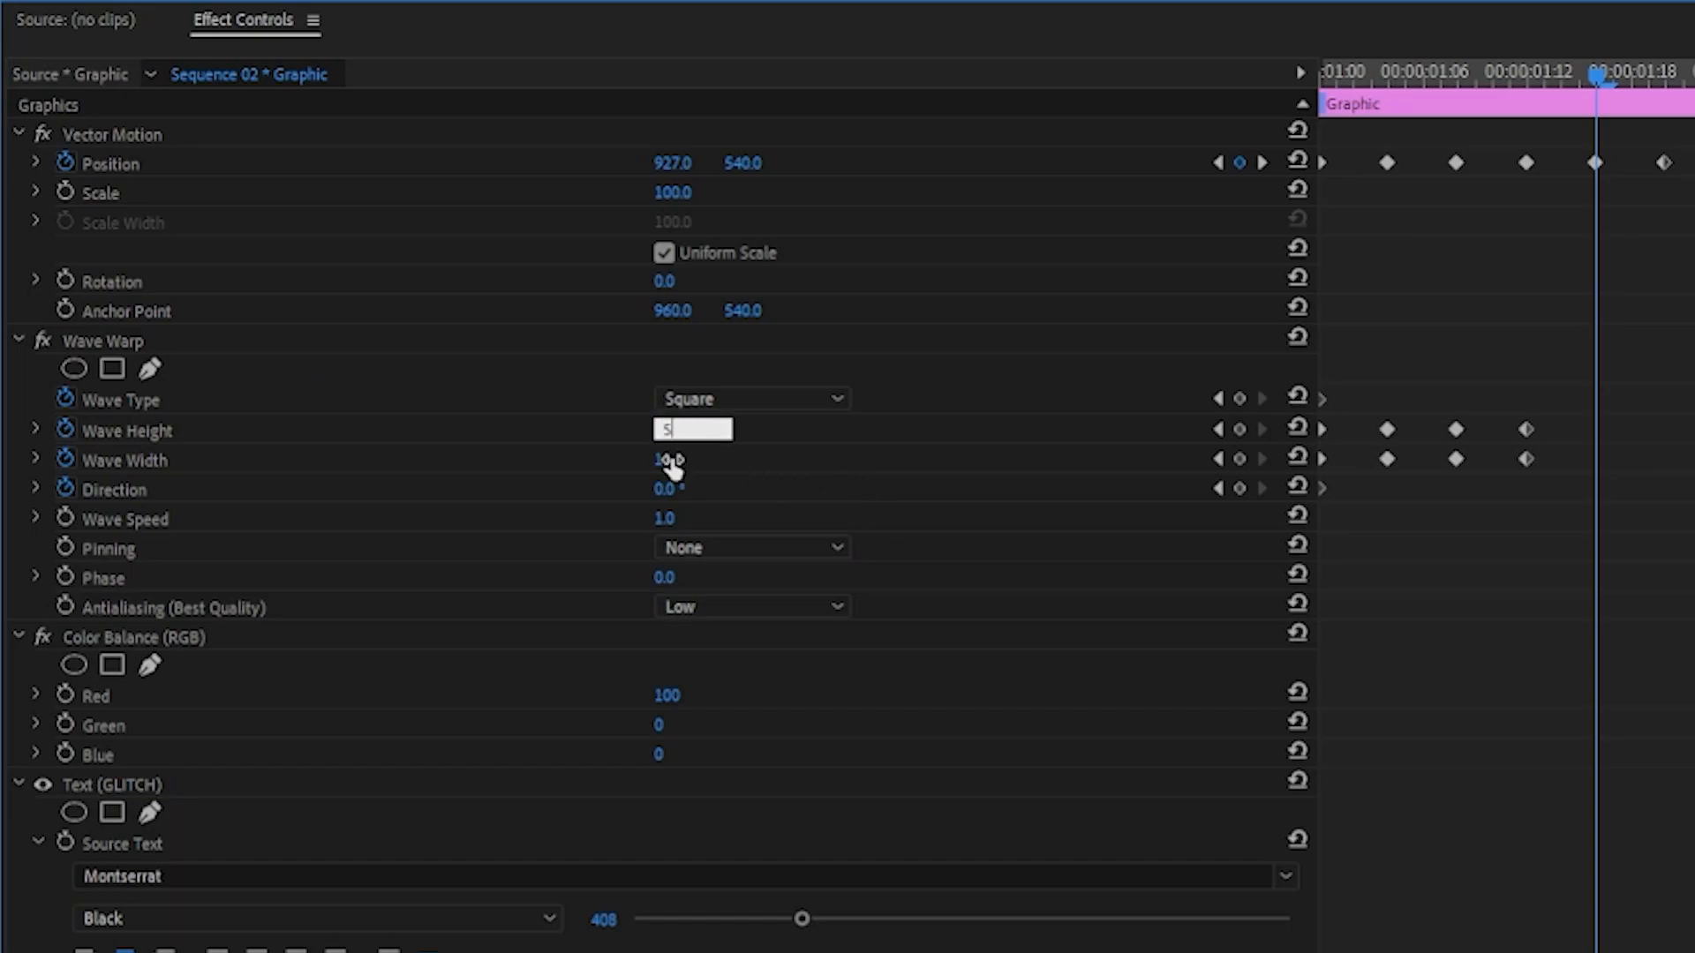
key("Tab")
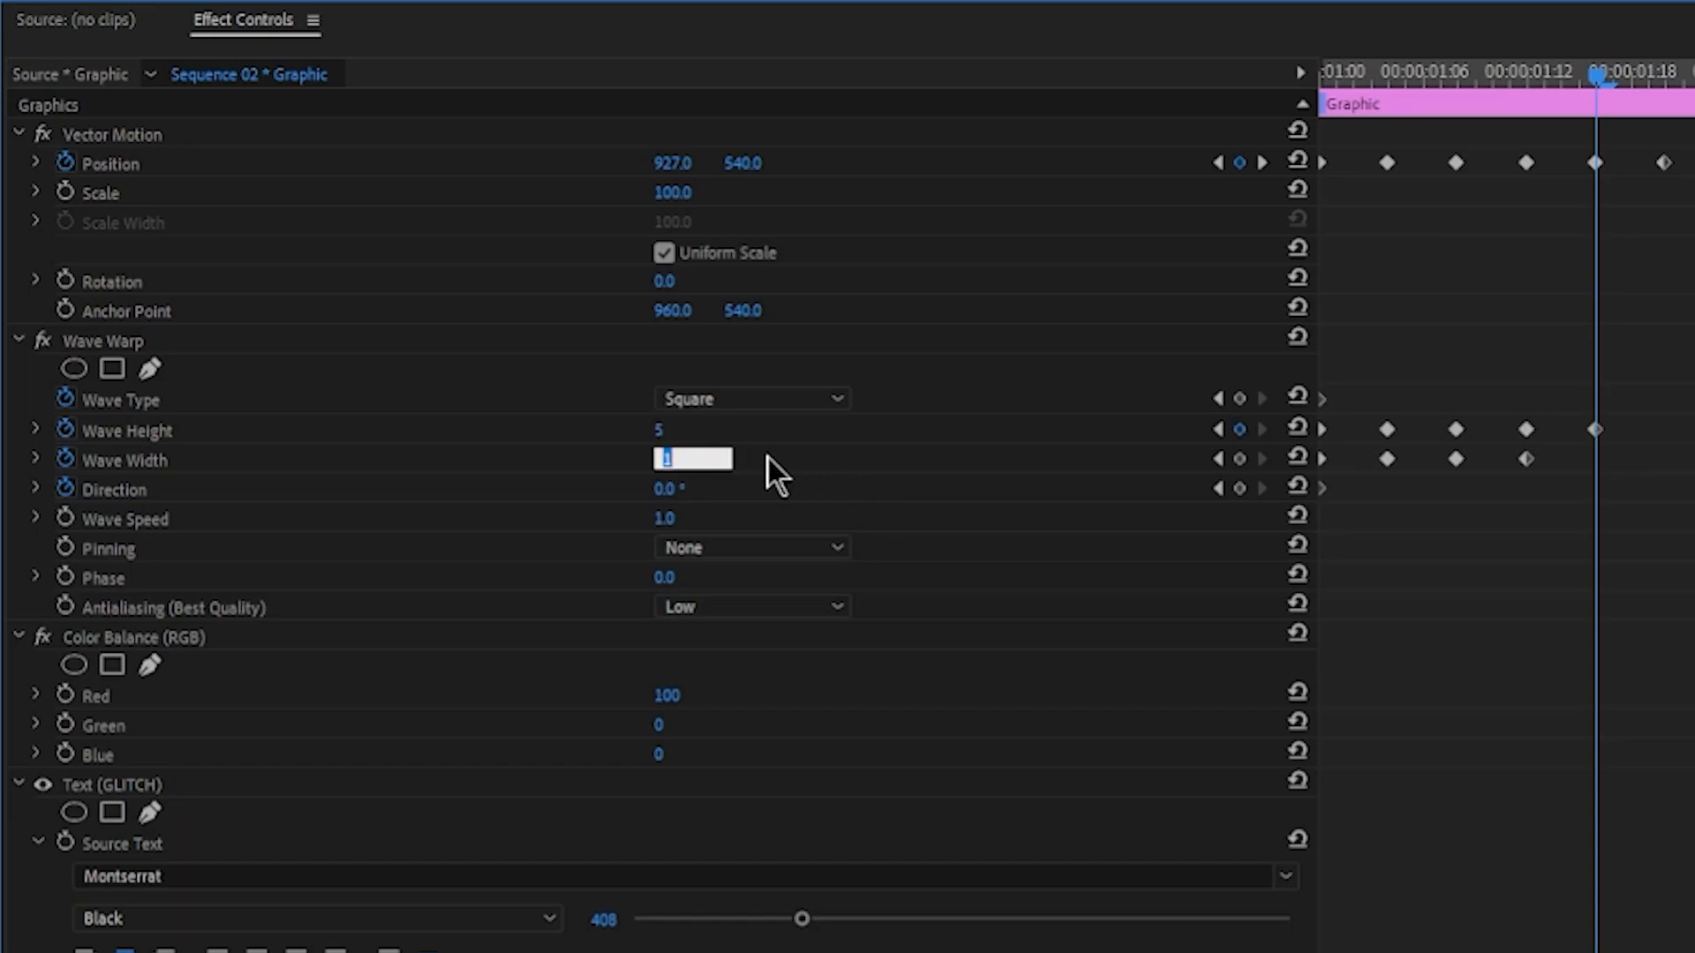
type("350")
key("Return")
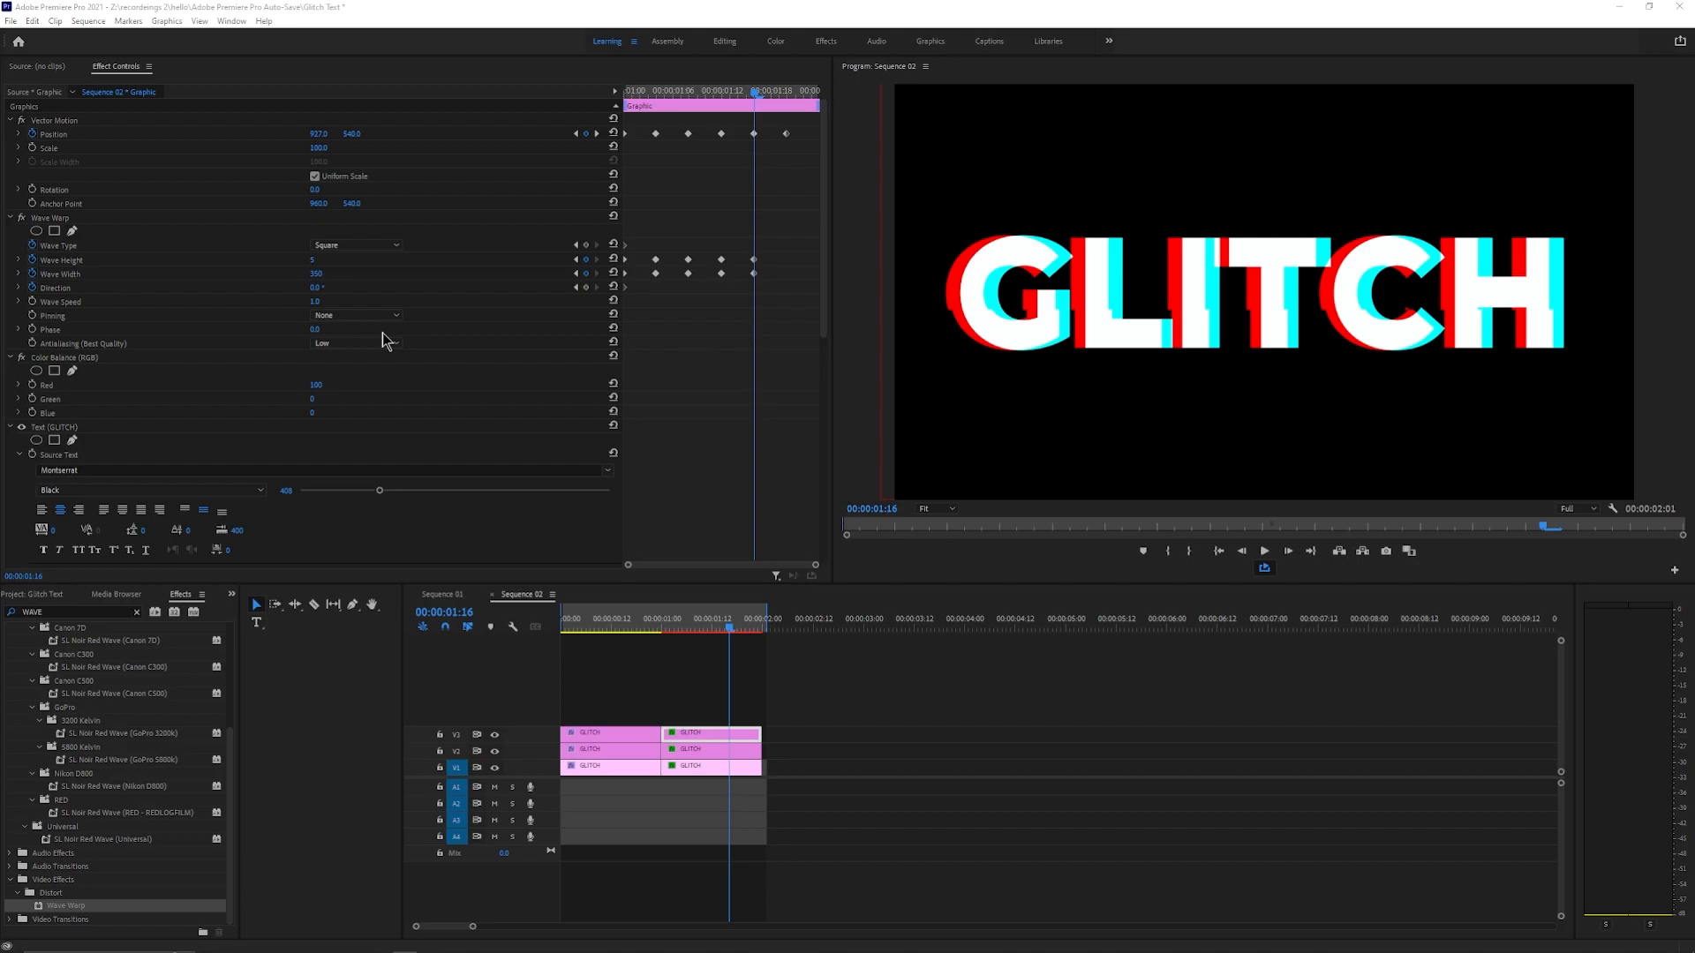
Step: Enter 0 for both Wave Height and Wave Width as keyframes on 00:00:01:20
left_click(705, 384)
key("Right")
key("Right")
key("Right")
key("Right")
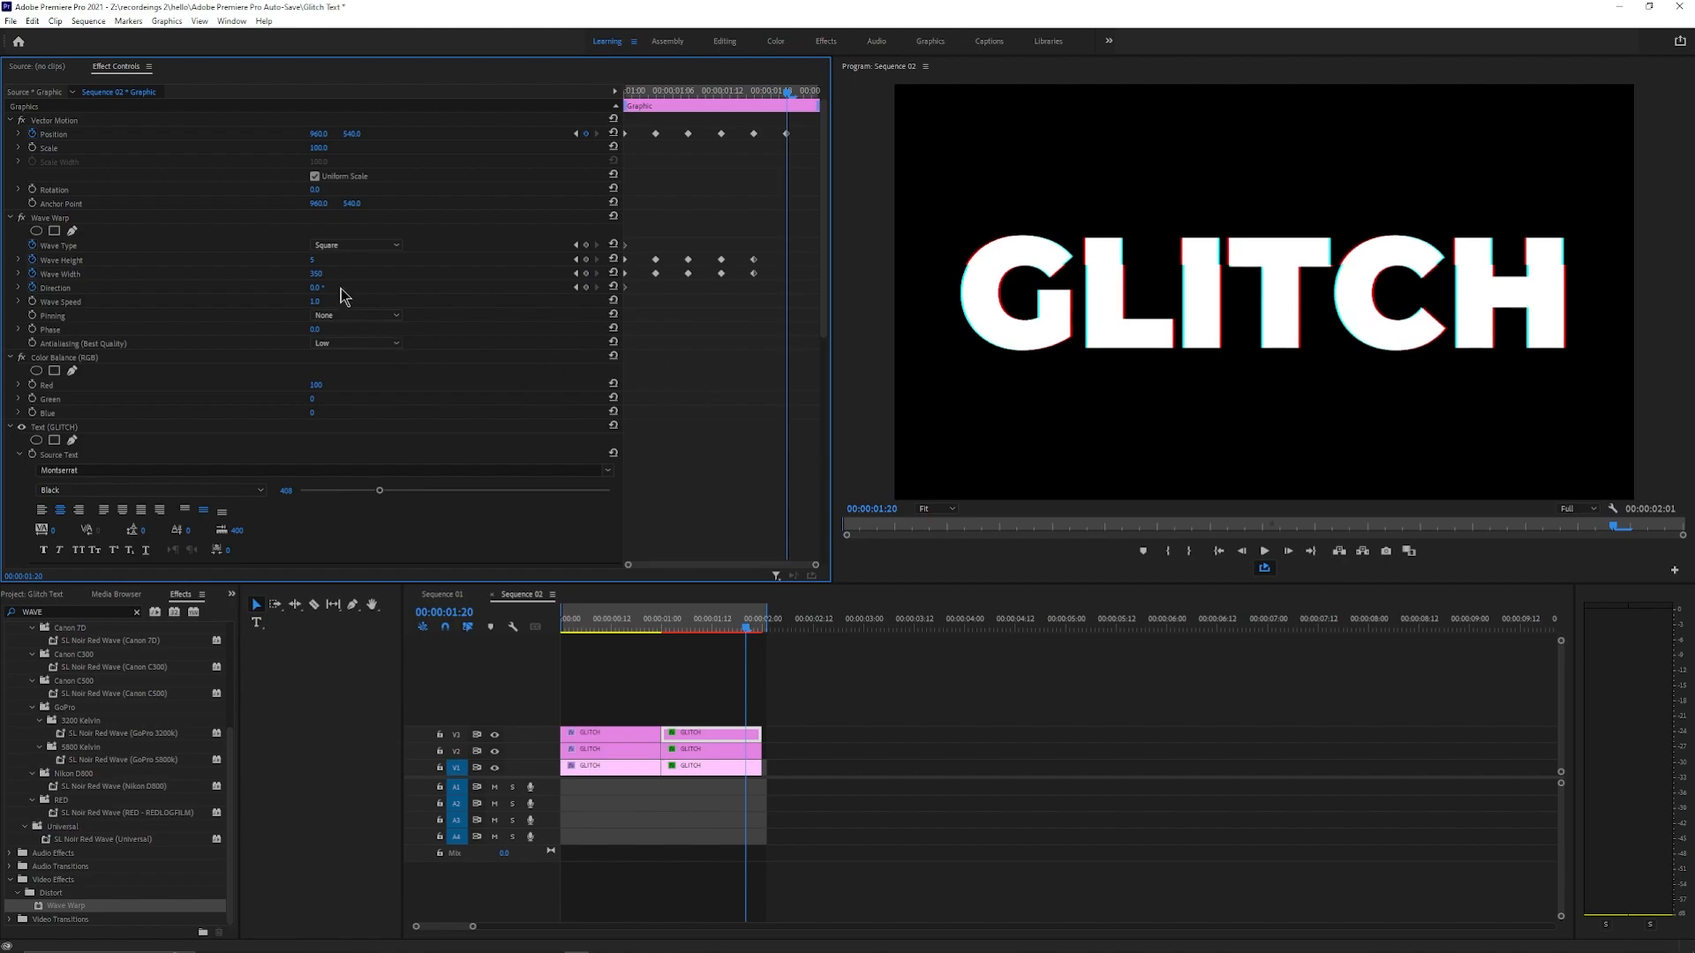
left_click(313, 260)
type("0")
left_click(315, 273)
type("0")
left_click(685, 350)
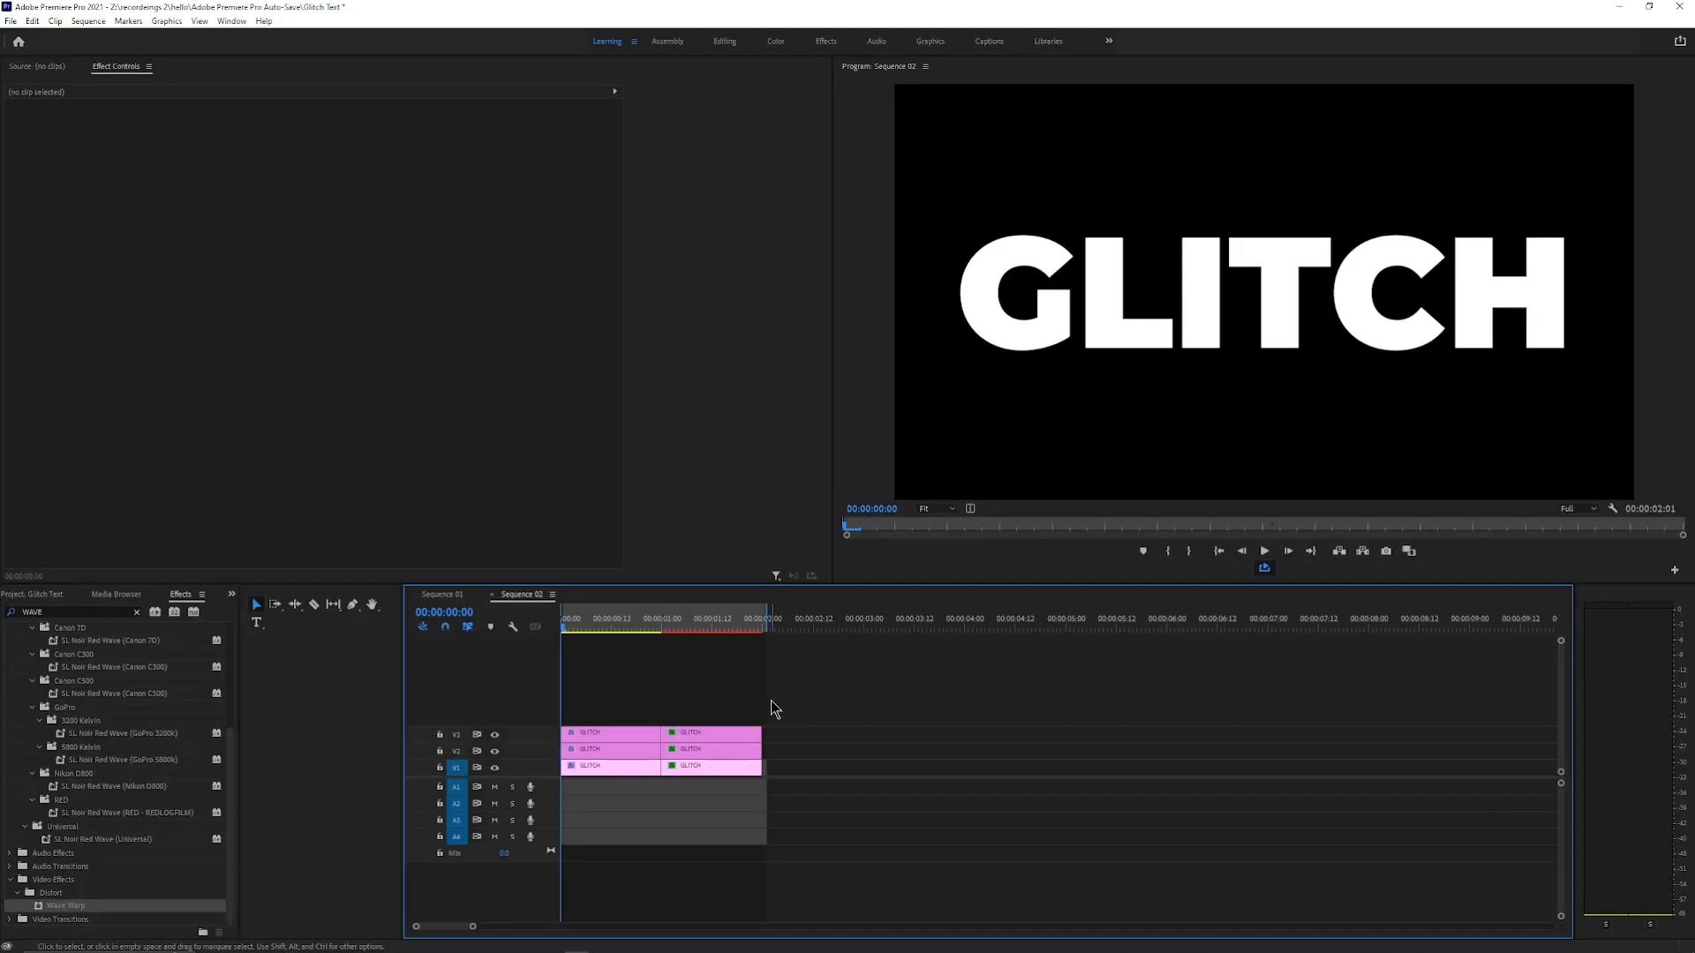
Step: Duplicate all six GLITCH clips directly after the originals and extend the Out point to the end of the copies
left_click_drag(771, 701, 592, 837)
left_click_drag(601, 771, 816, 768)
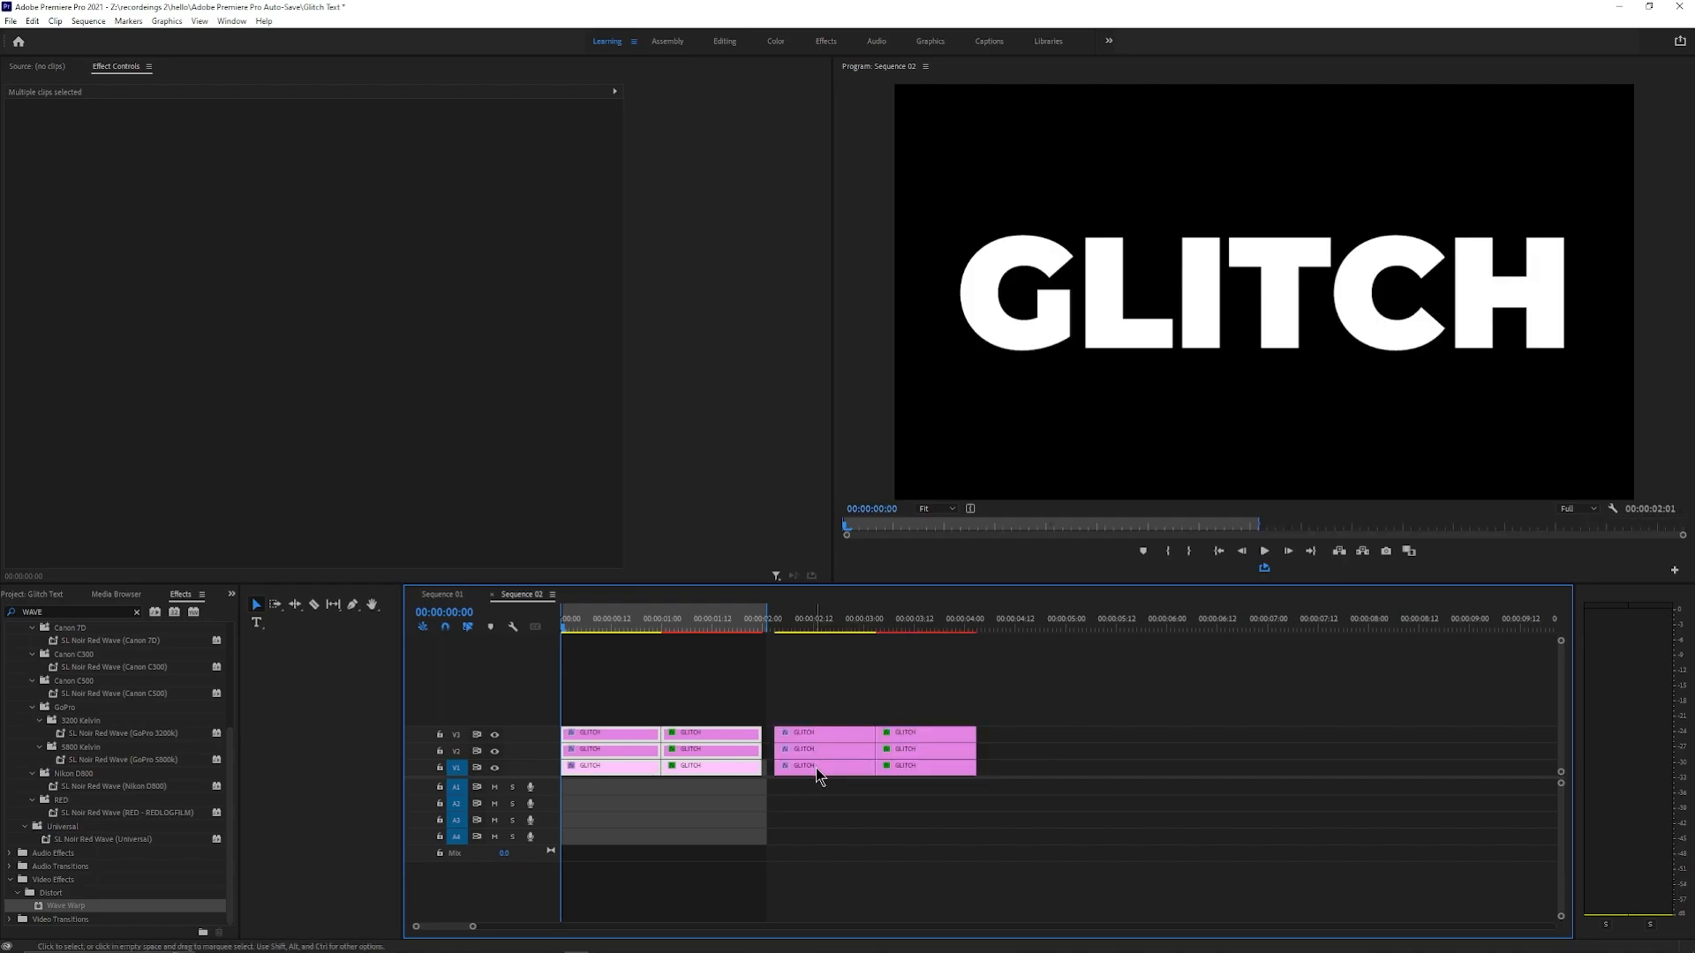
left_click_drag(825, 696, 839, 766)
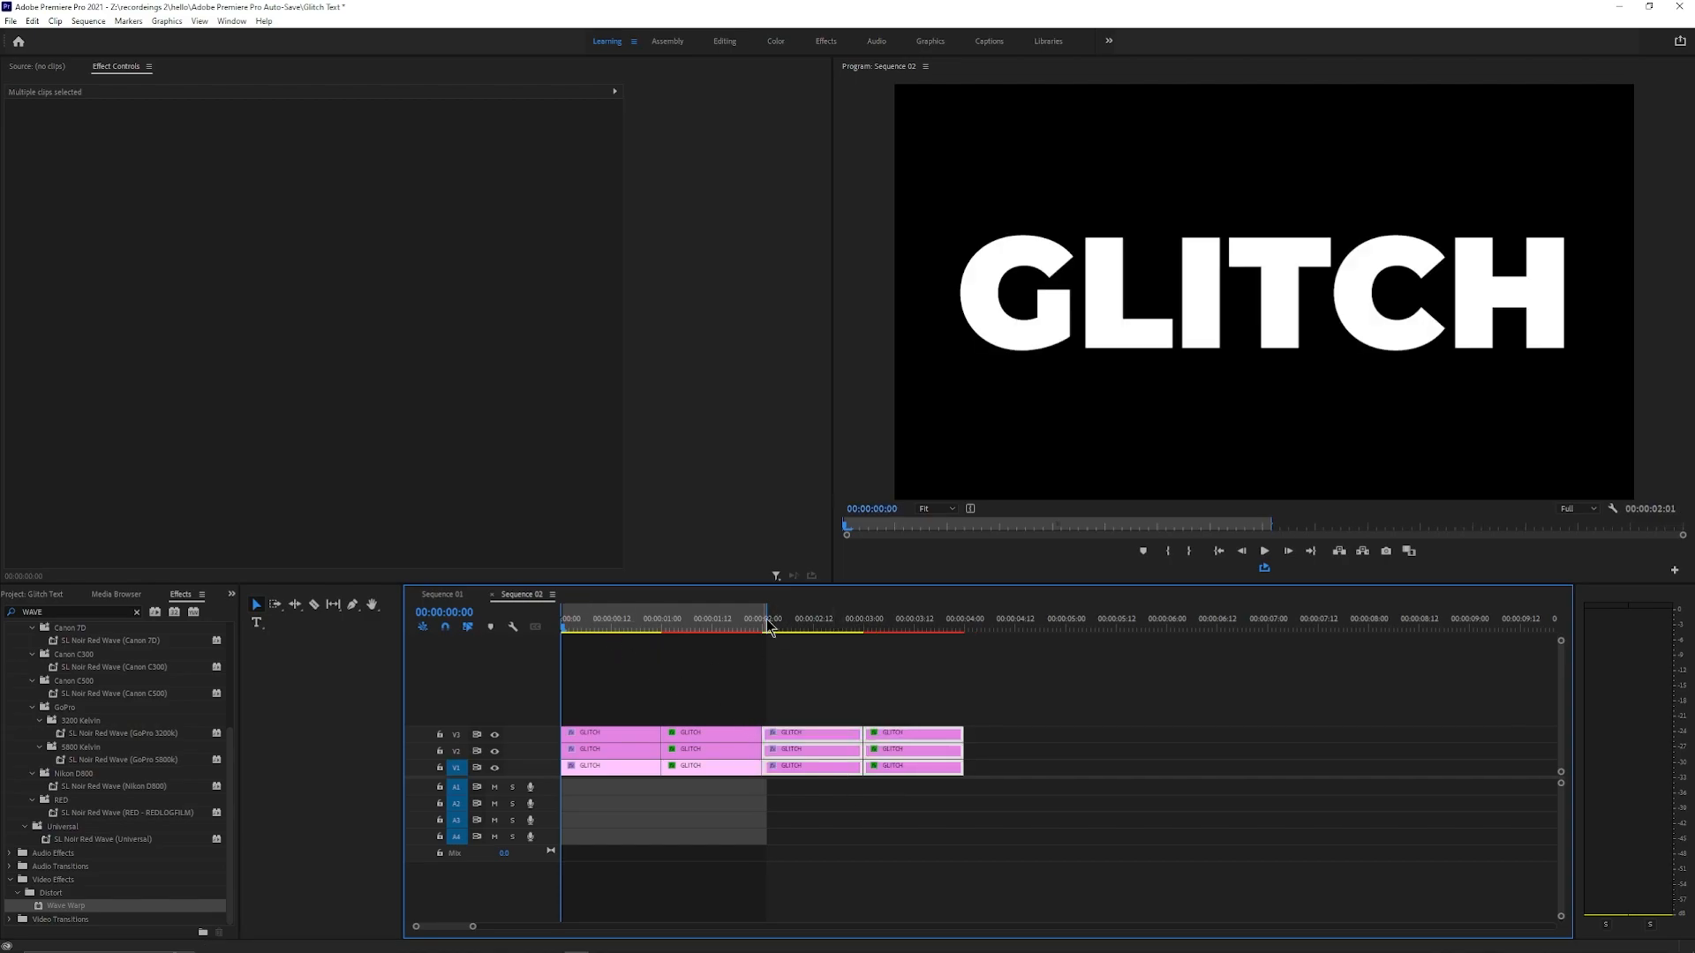
left_click_drag(764, 622, 964, 647)
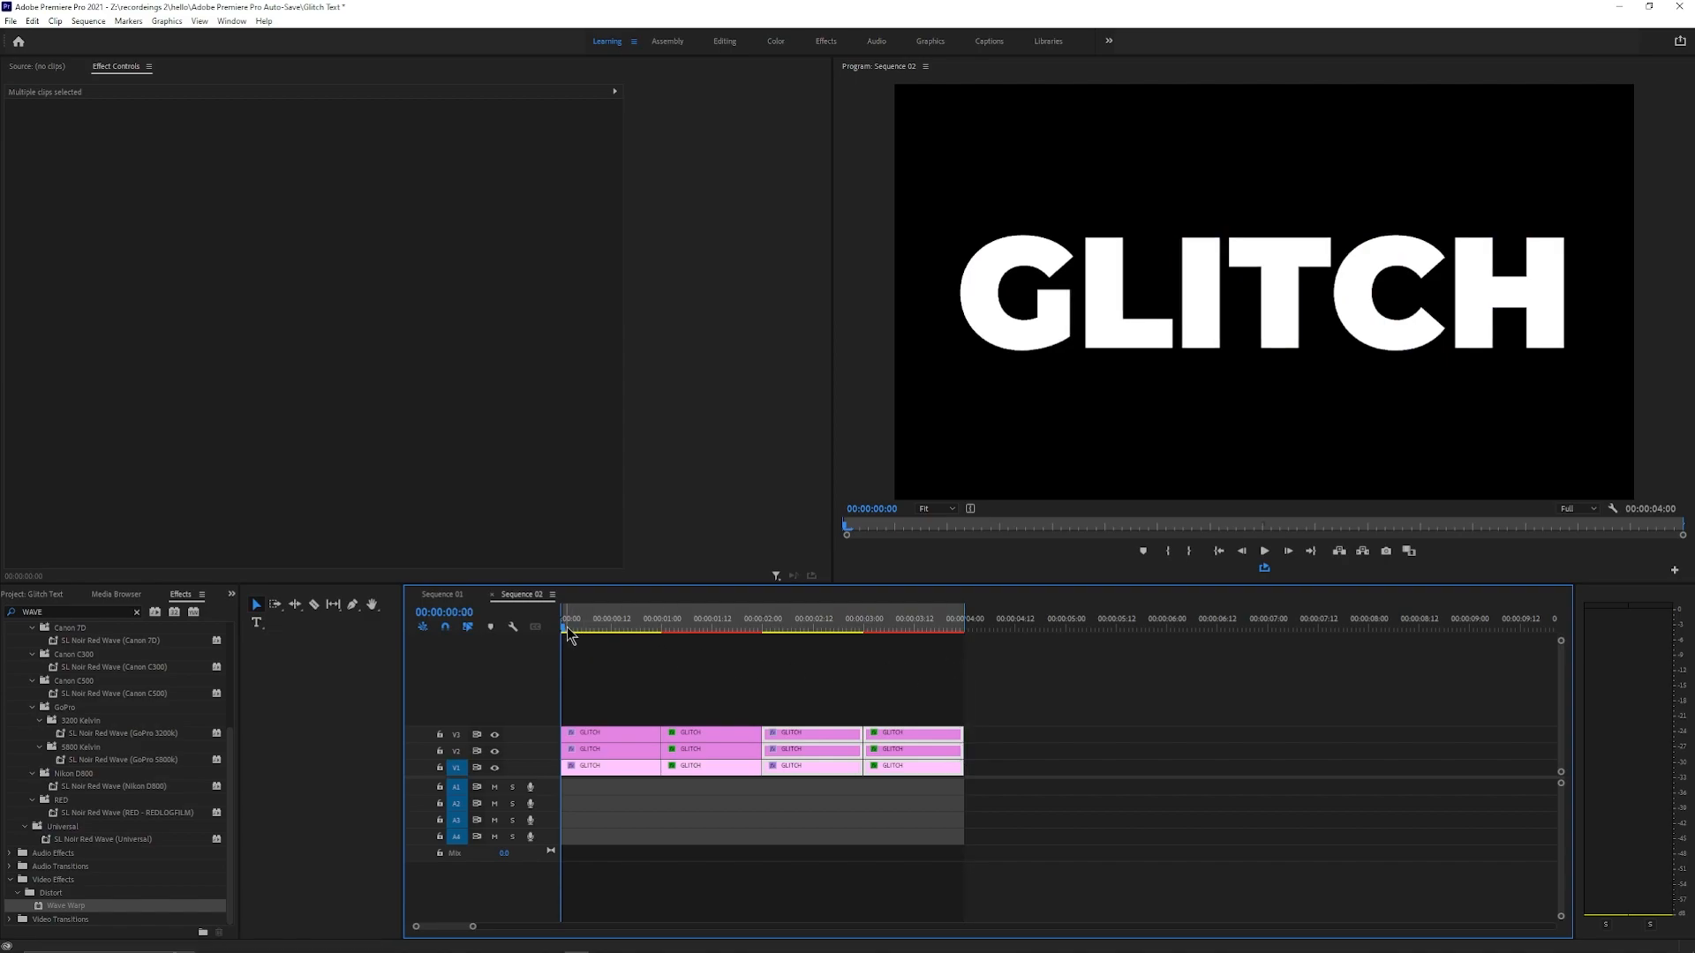
Step: Apply Wave Warp to the V2 GLITCH clip starting at 00:00:03:00, with the playhead at that clip's start
left_click_drag(569, 629, 904, 678)
left_click_drag(909, 687, 864, 635)
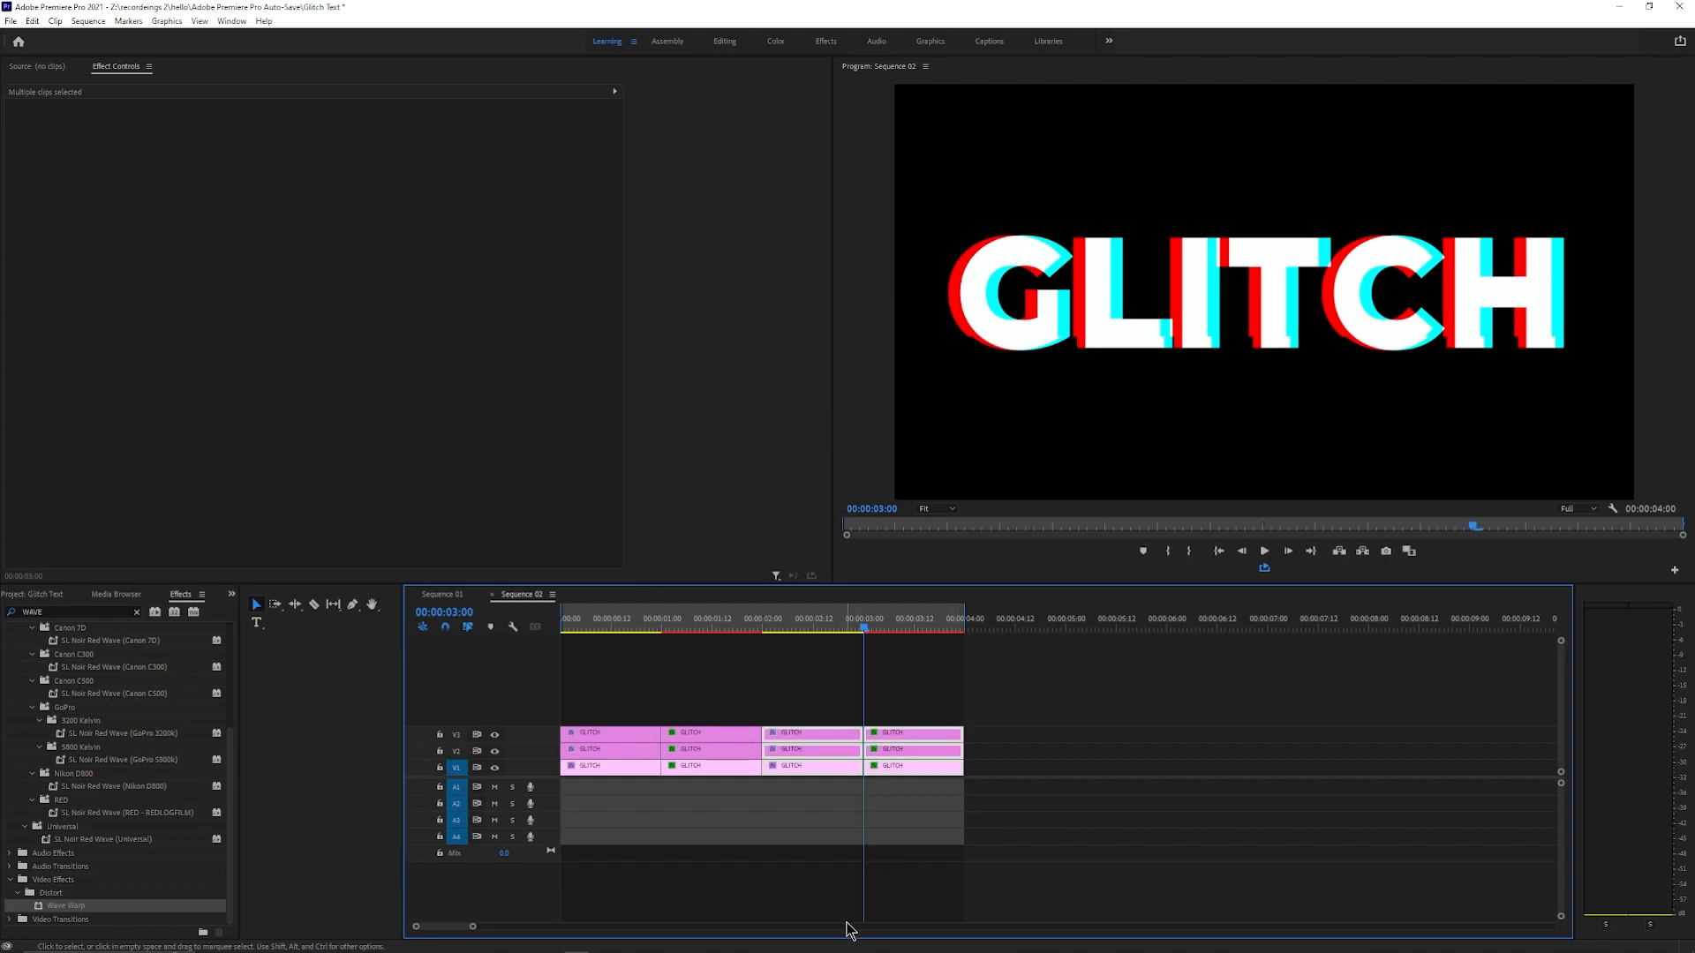
left_click(941, 819)
left_click(924, 751)
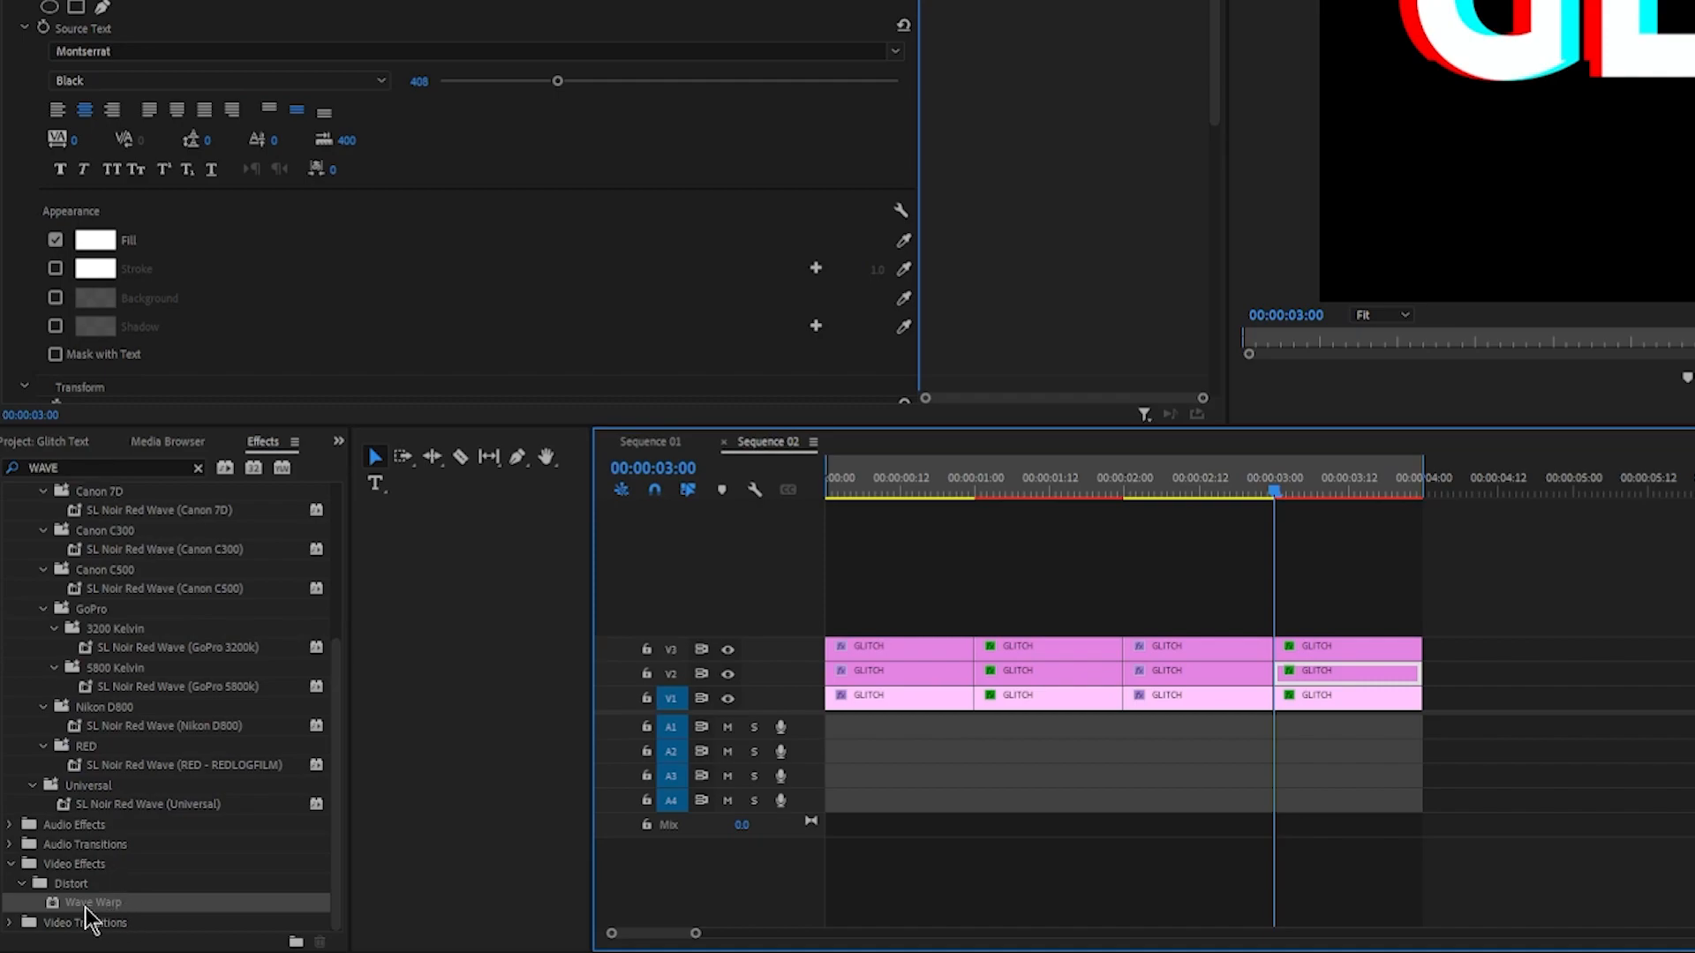
left_click_drag(104, 904, 1397, 689)
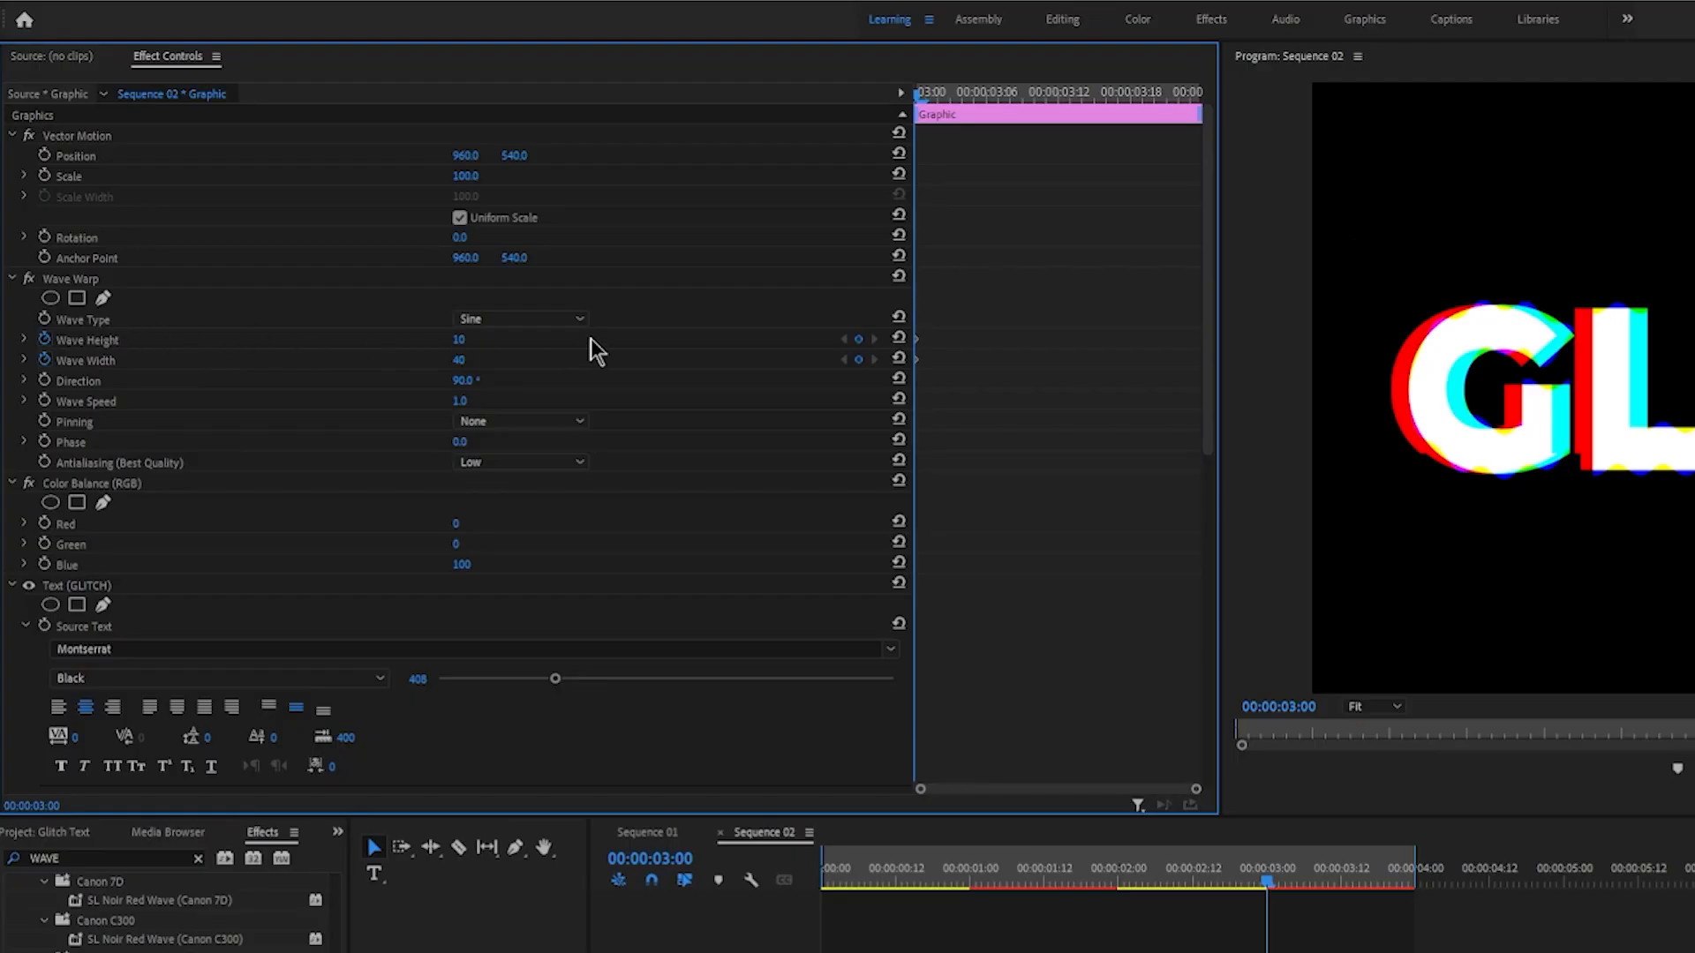
Step: Set the V2 clip's Wave Type to Square, with keyframed Wave Height 20 and Wave Width 3 on 00:00:03:00
left_click(559, 321)
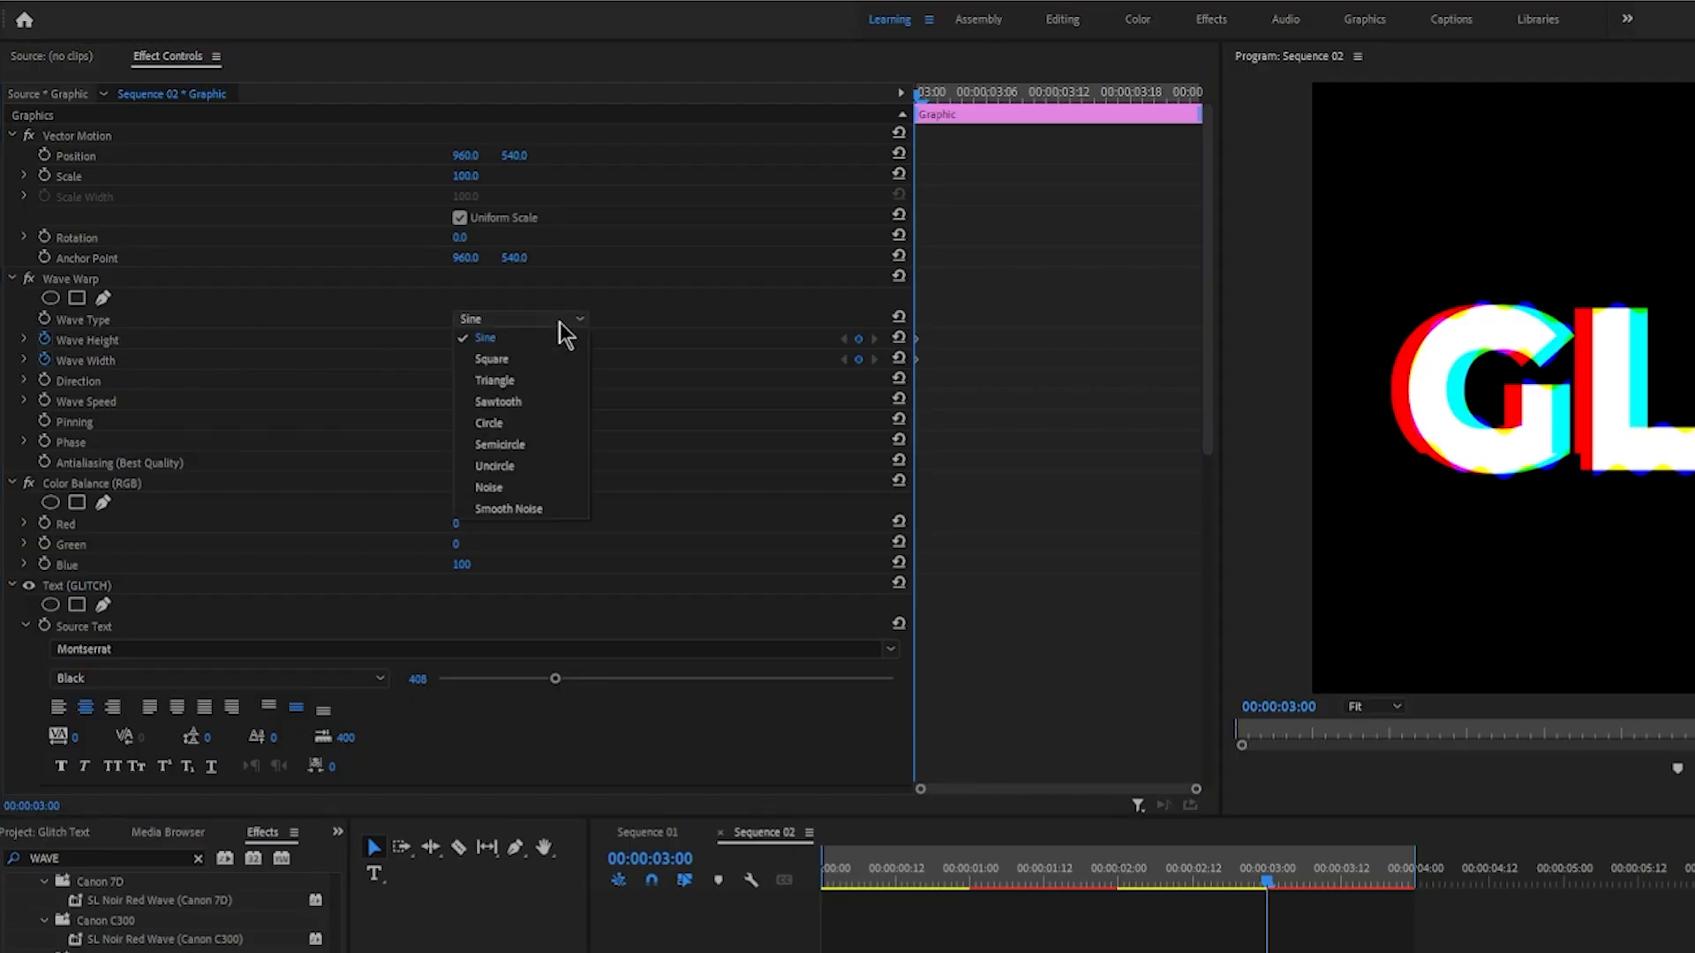
left_click(548, 363)
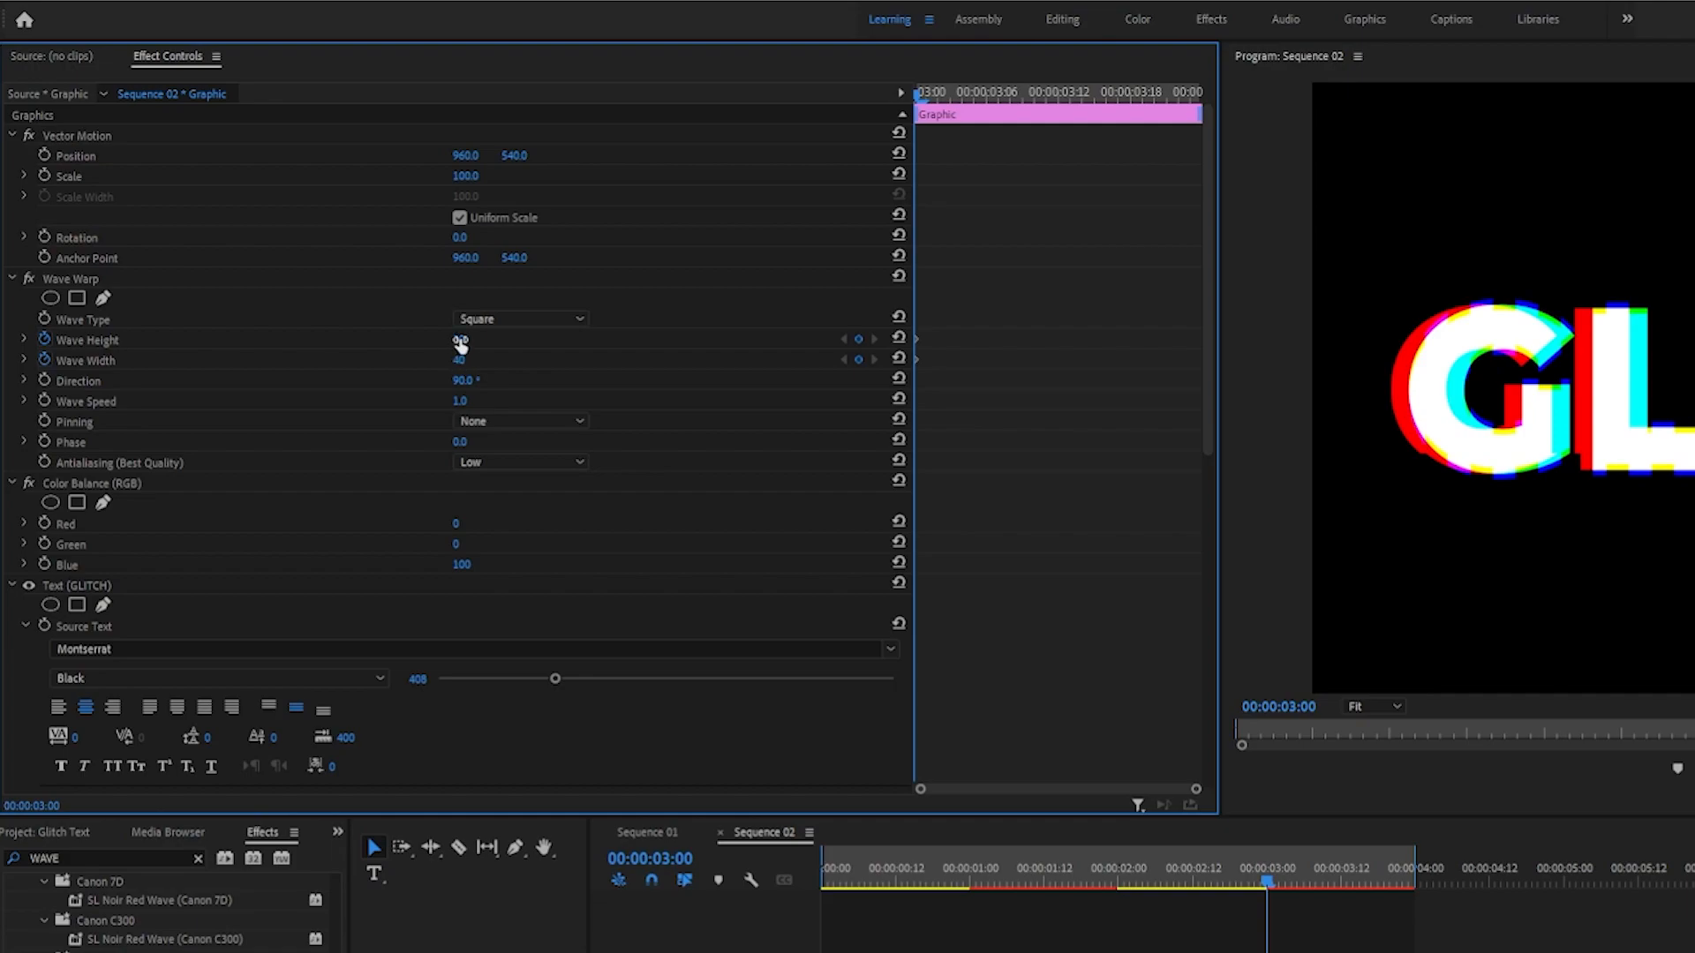
left_click(460, 343)
type("20")
left_click(455, 362)
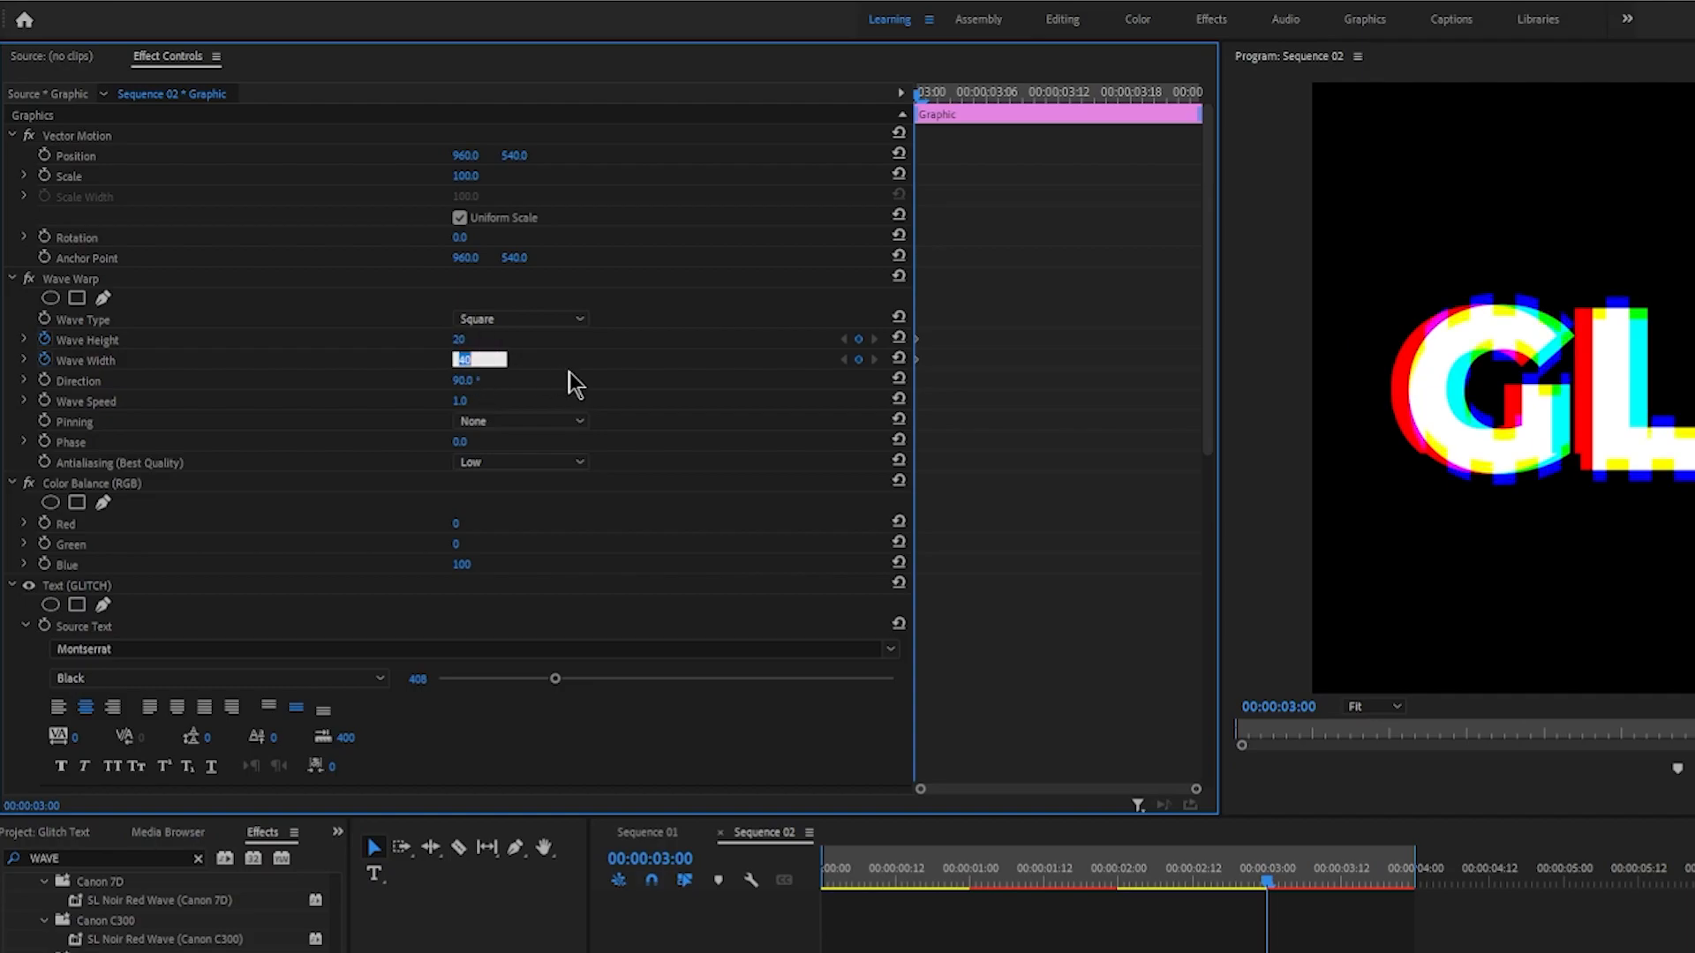
type("3")
key("Return")
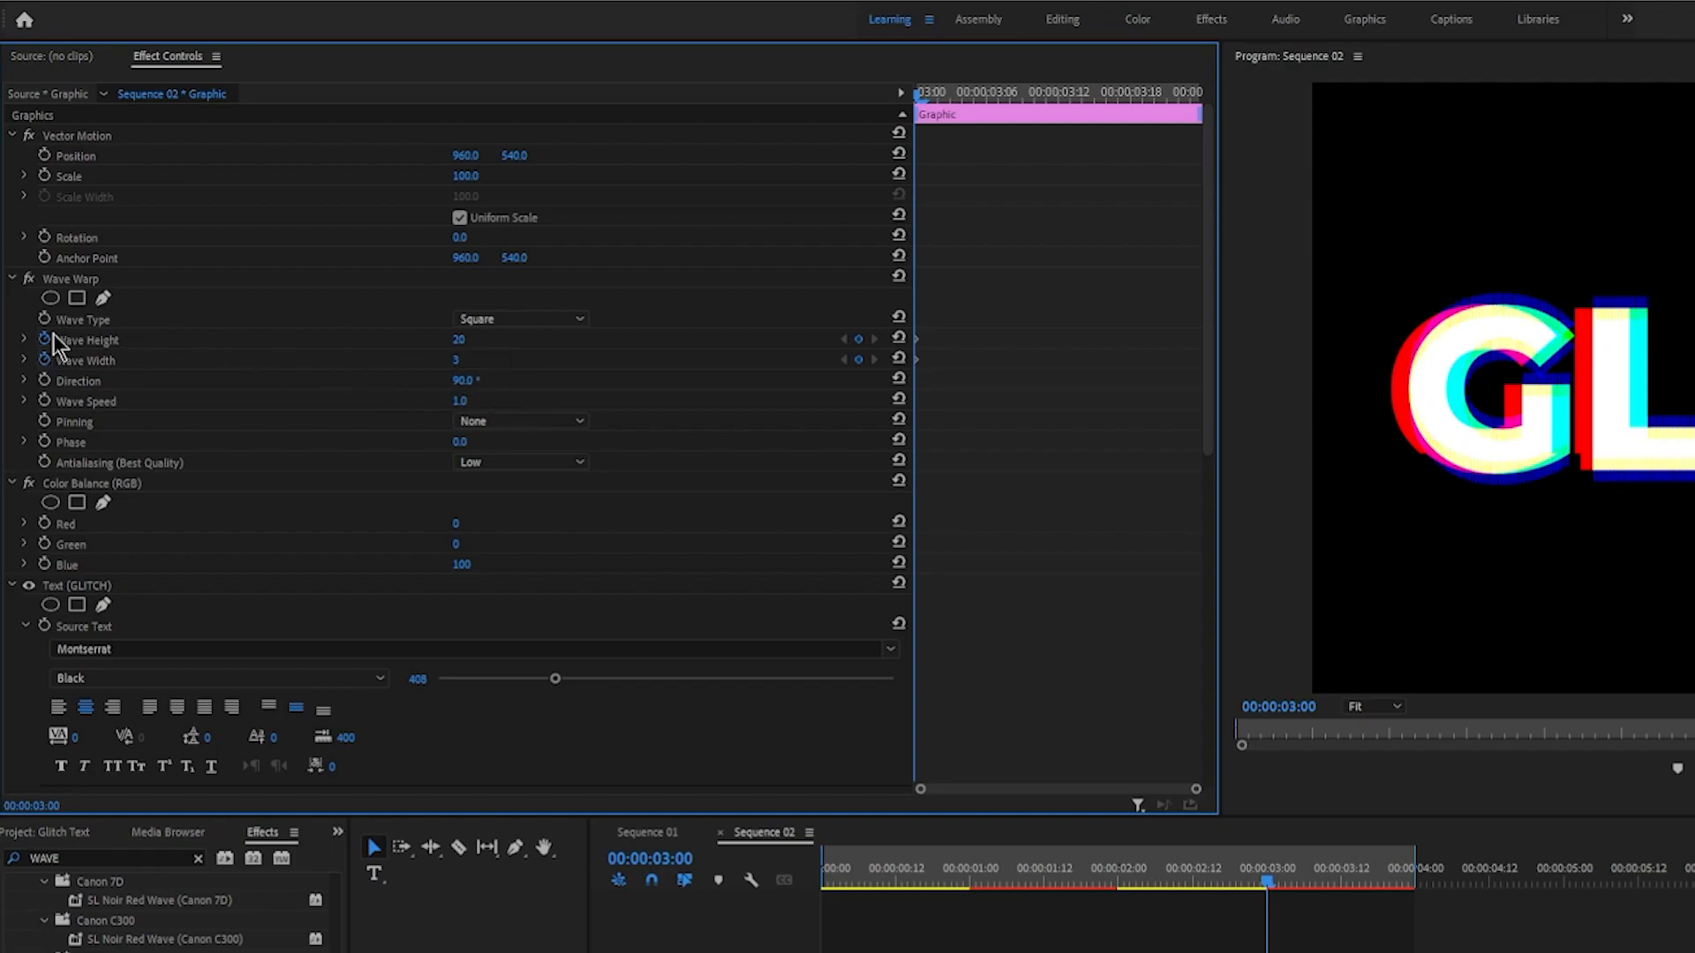
left_click(46, 341)
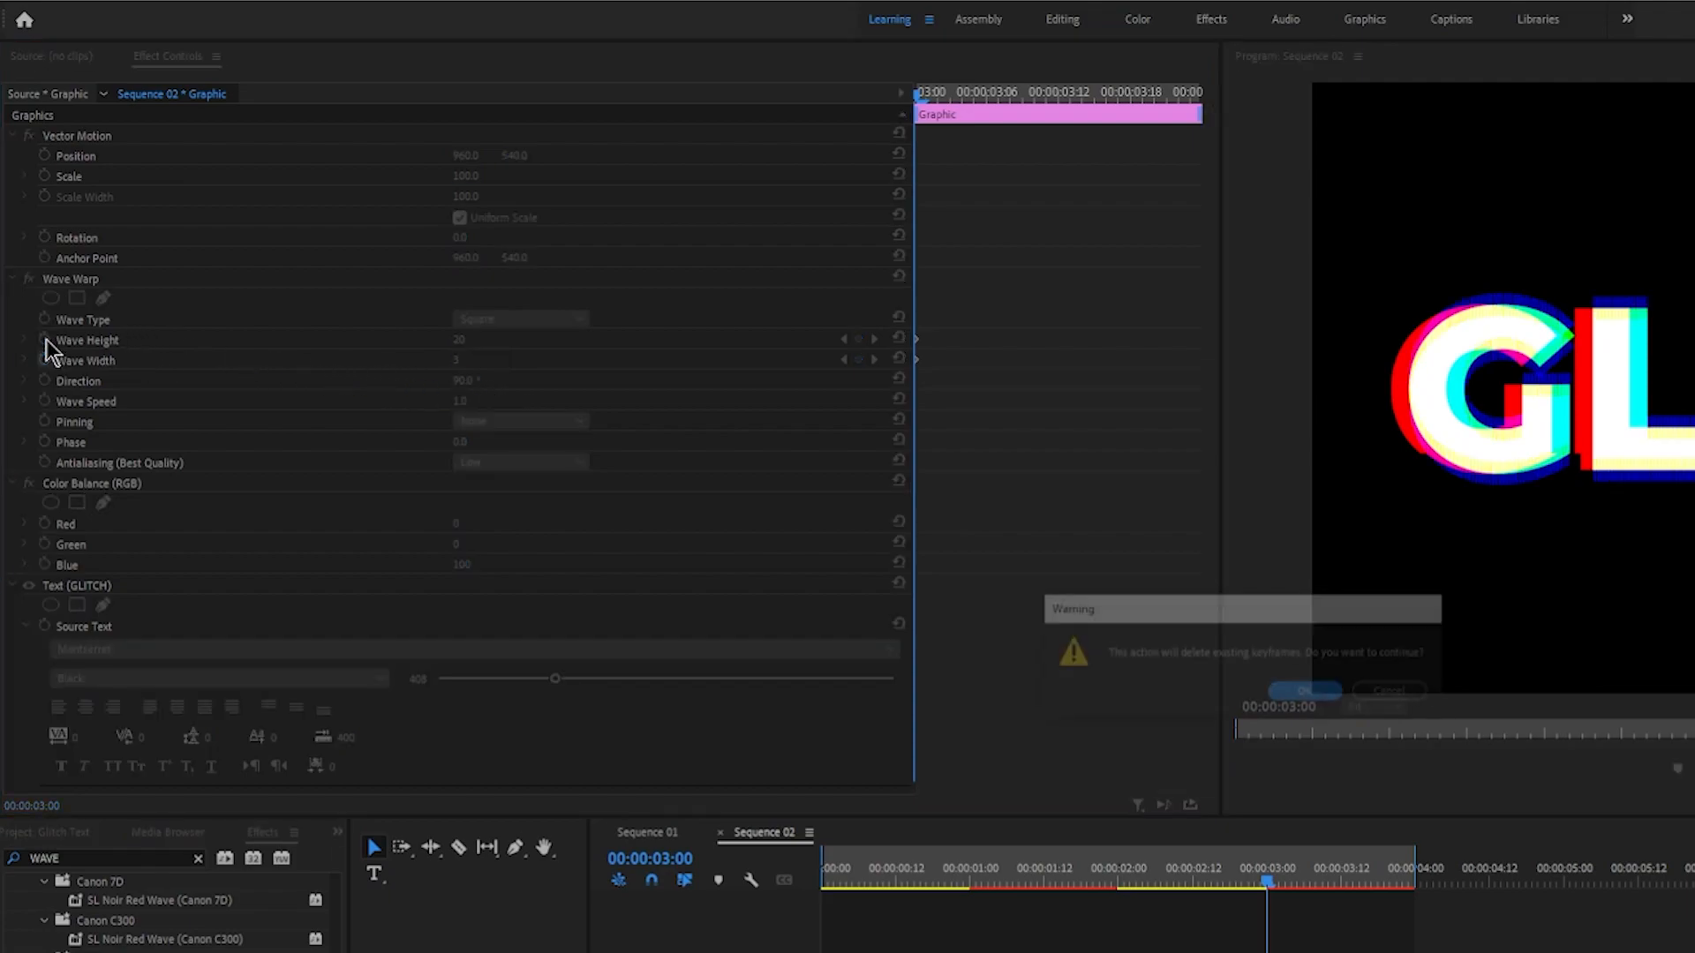
left_click(1391, 690)
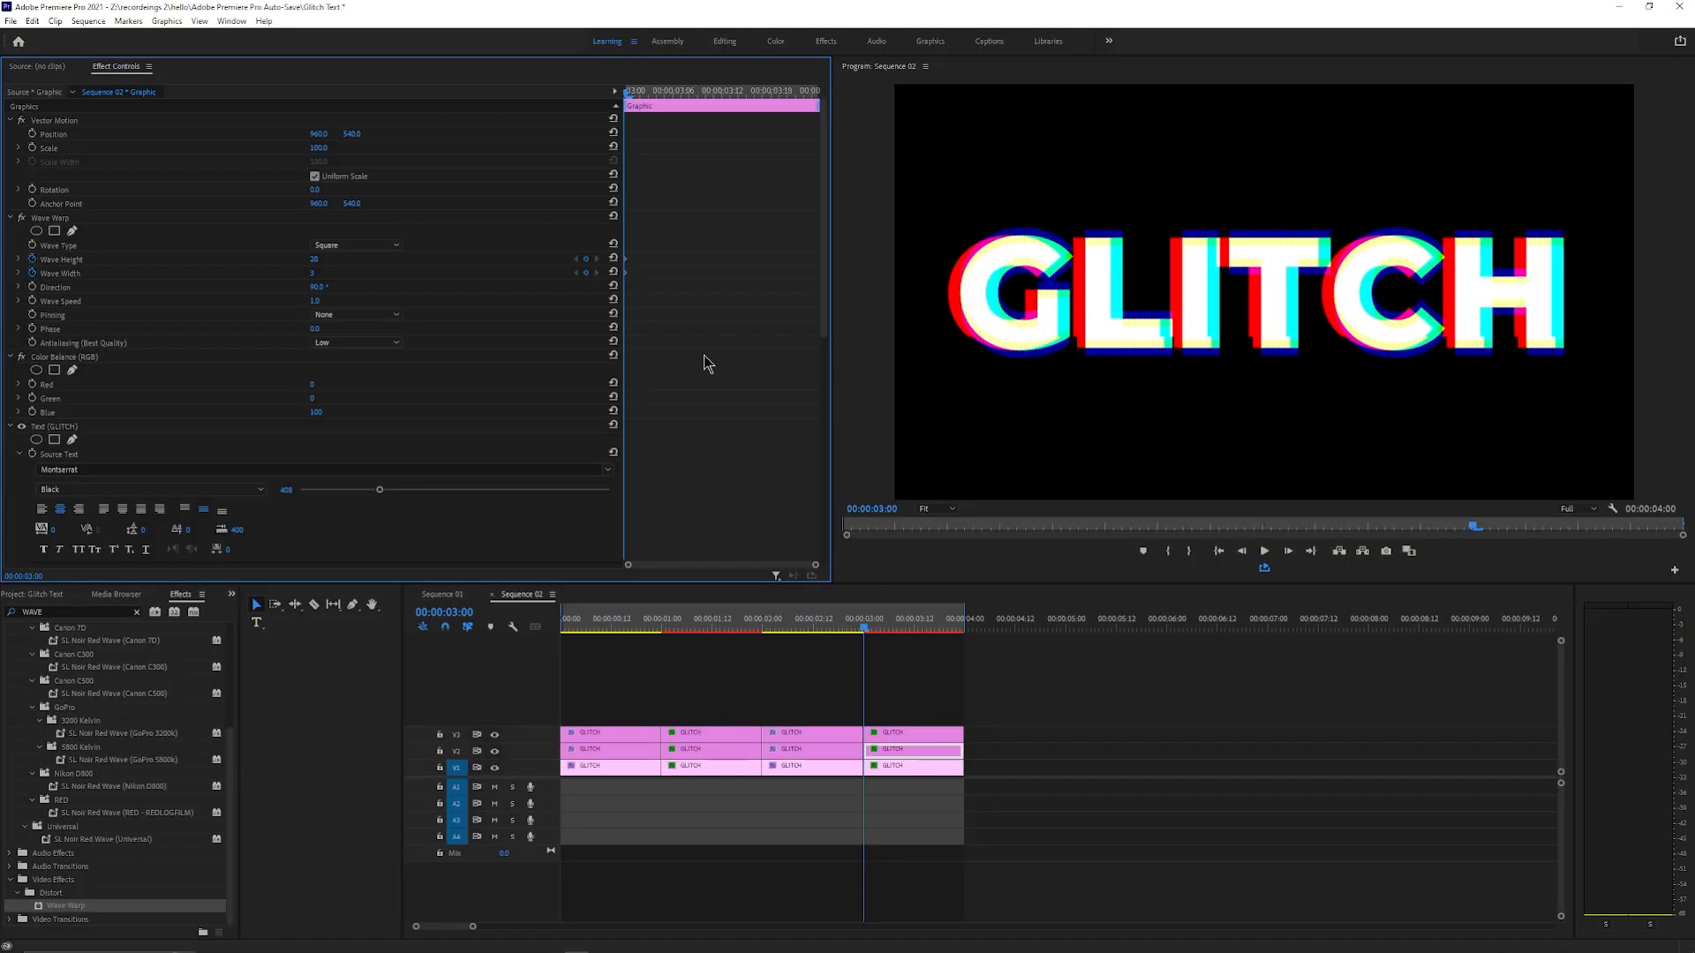
Step: Keyframe the V2 clip's Wave Height at 0 and Wave Width at 1 on 00:00:03:04
key("Right")
key("Right")
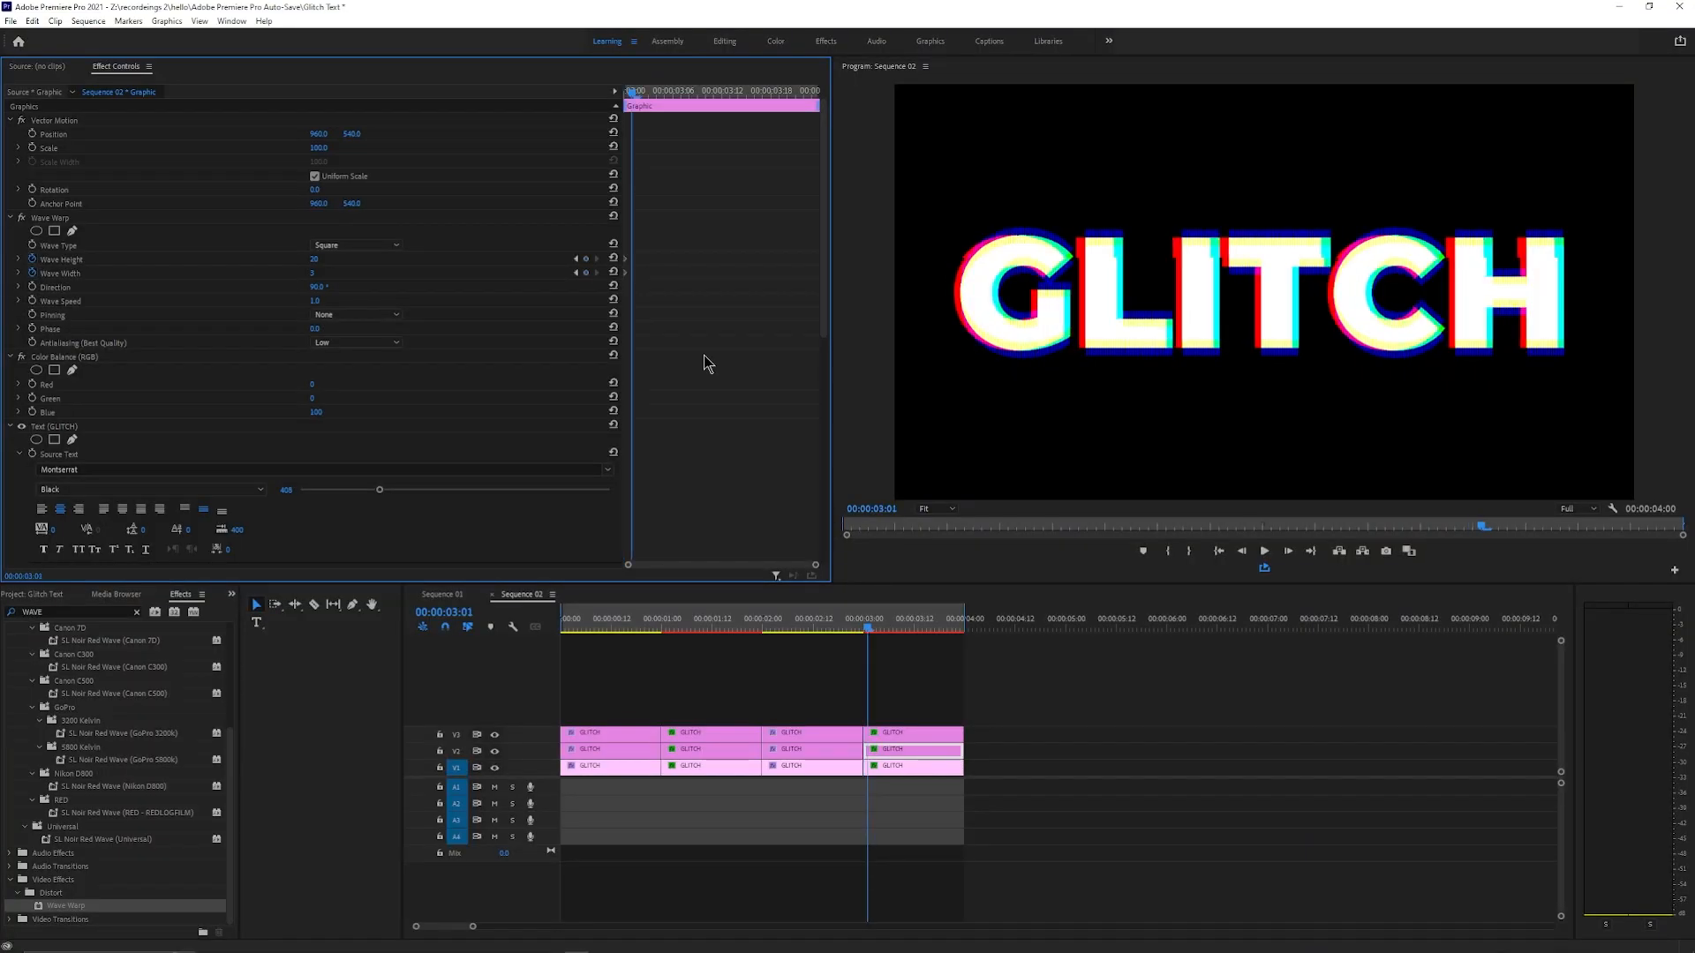
key("Right")
key("Right")
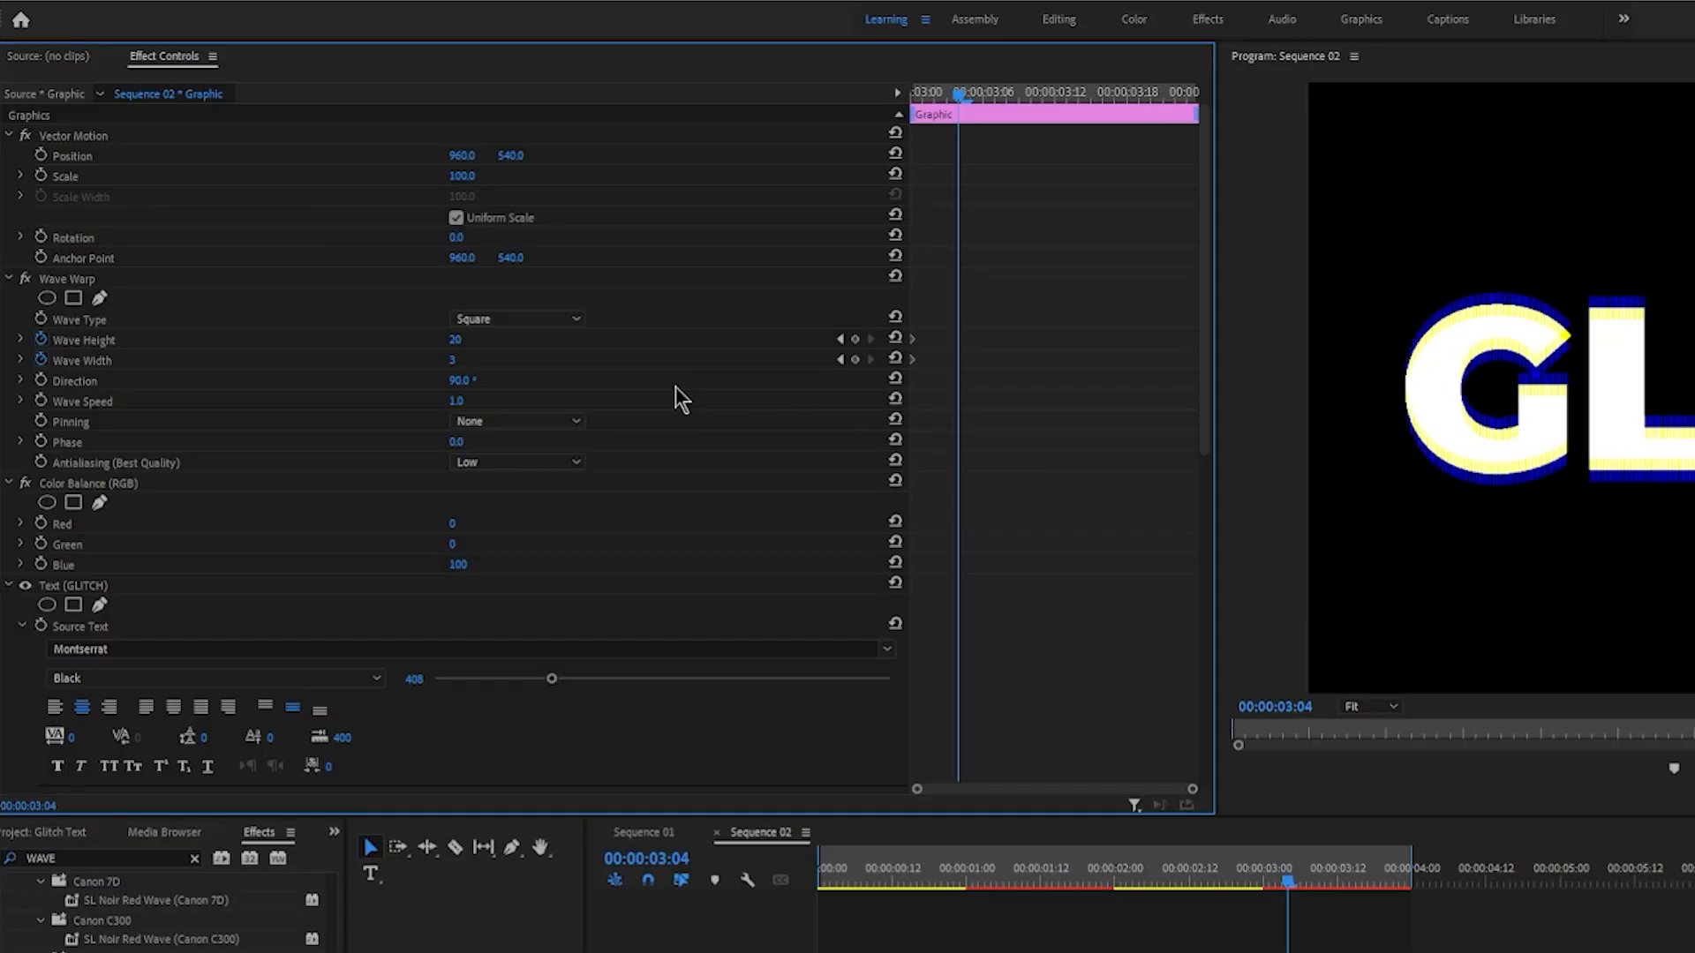
left_click(327, 257)
type("0")
key("Tab")
type("01")
key("Return")
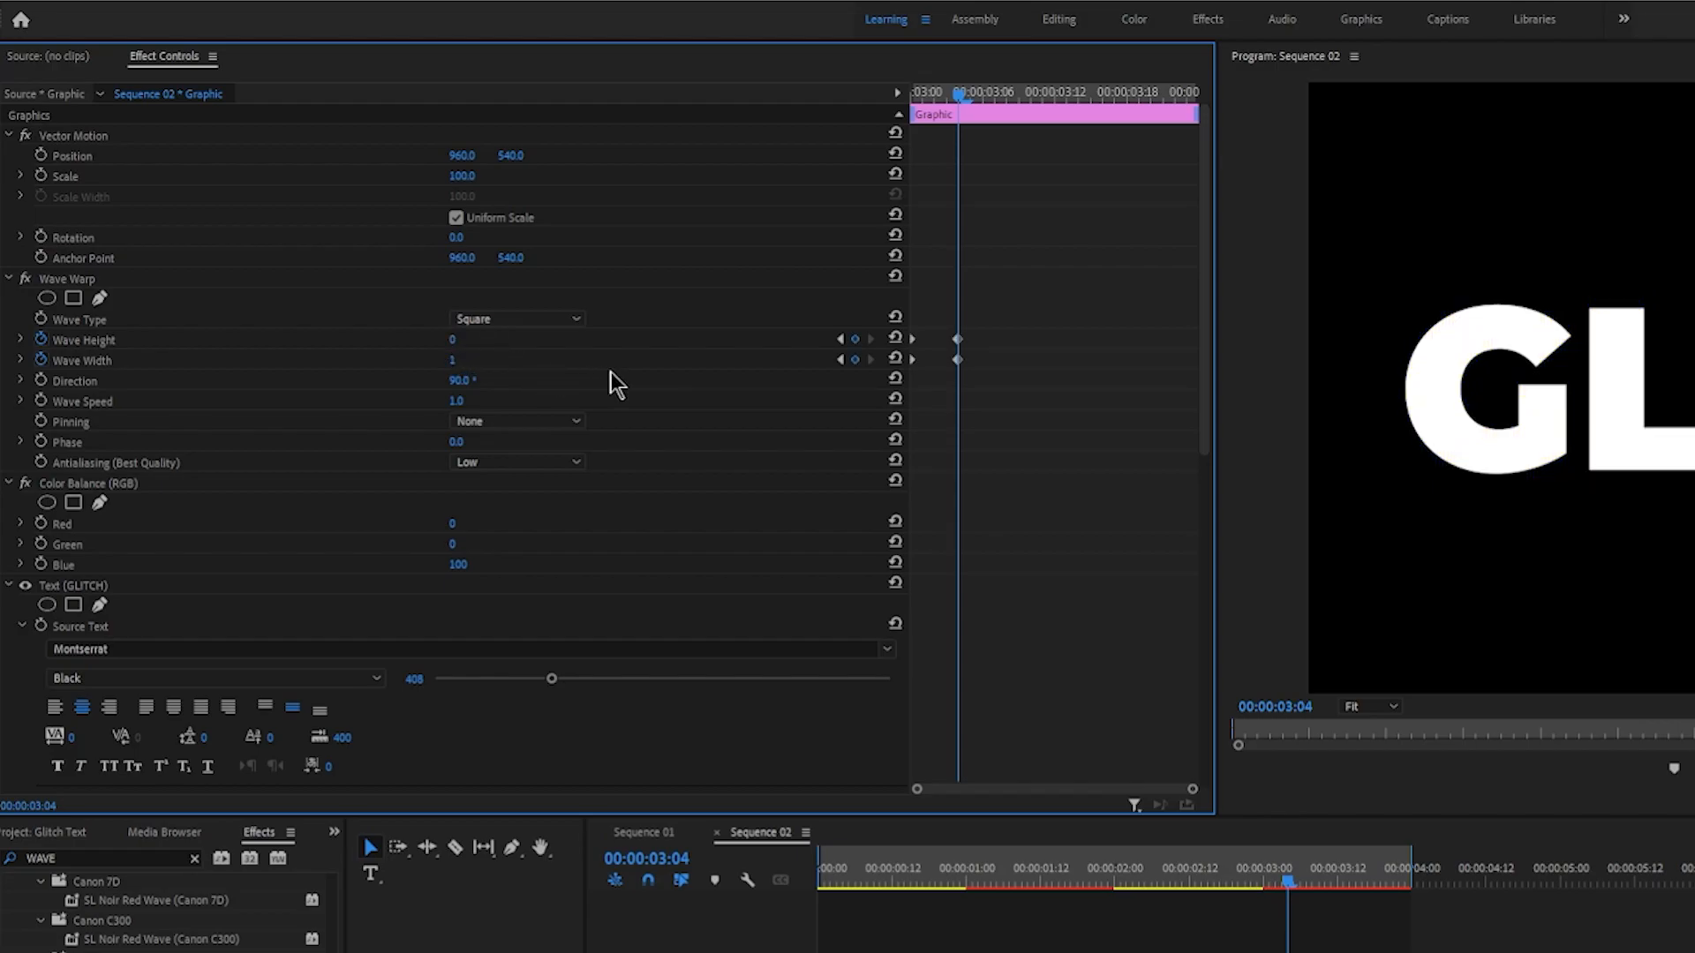
Step: Keyframe the V2 clip's Wave Height at 20 and Wave Width at 3 on 00:00:03:08
key("Right")
key("Right")
key("Right")
key("Right")
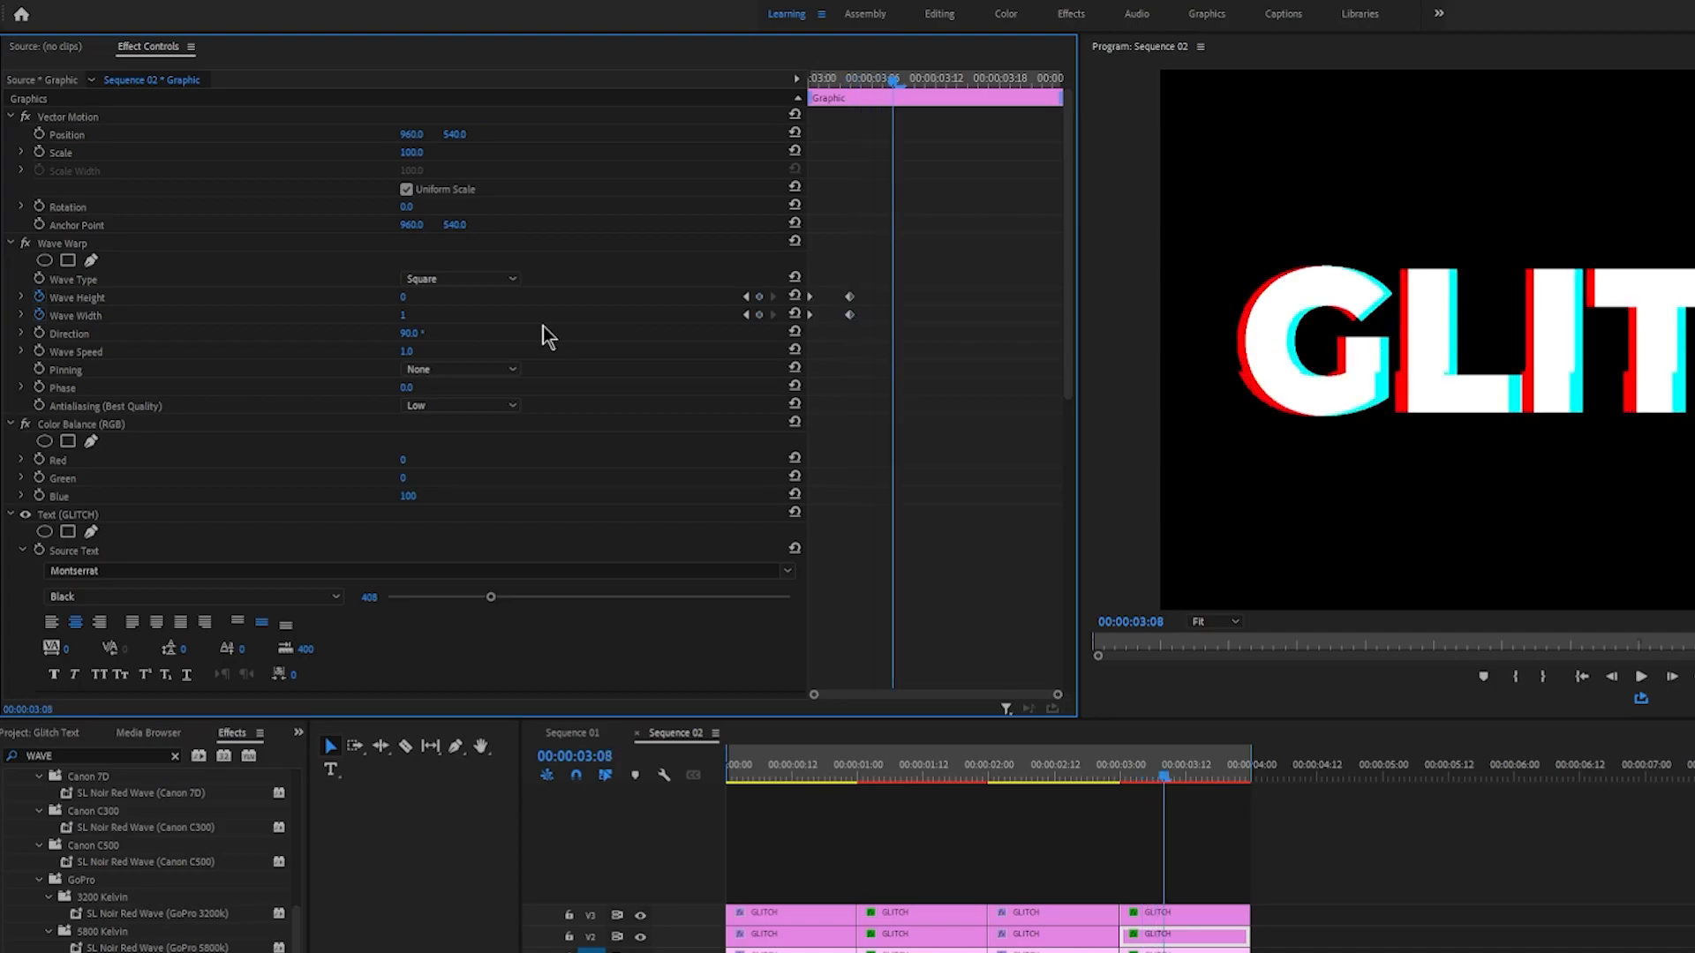
left_click(405, 298)
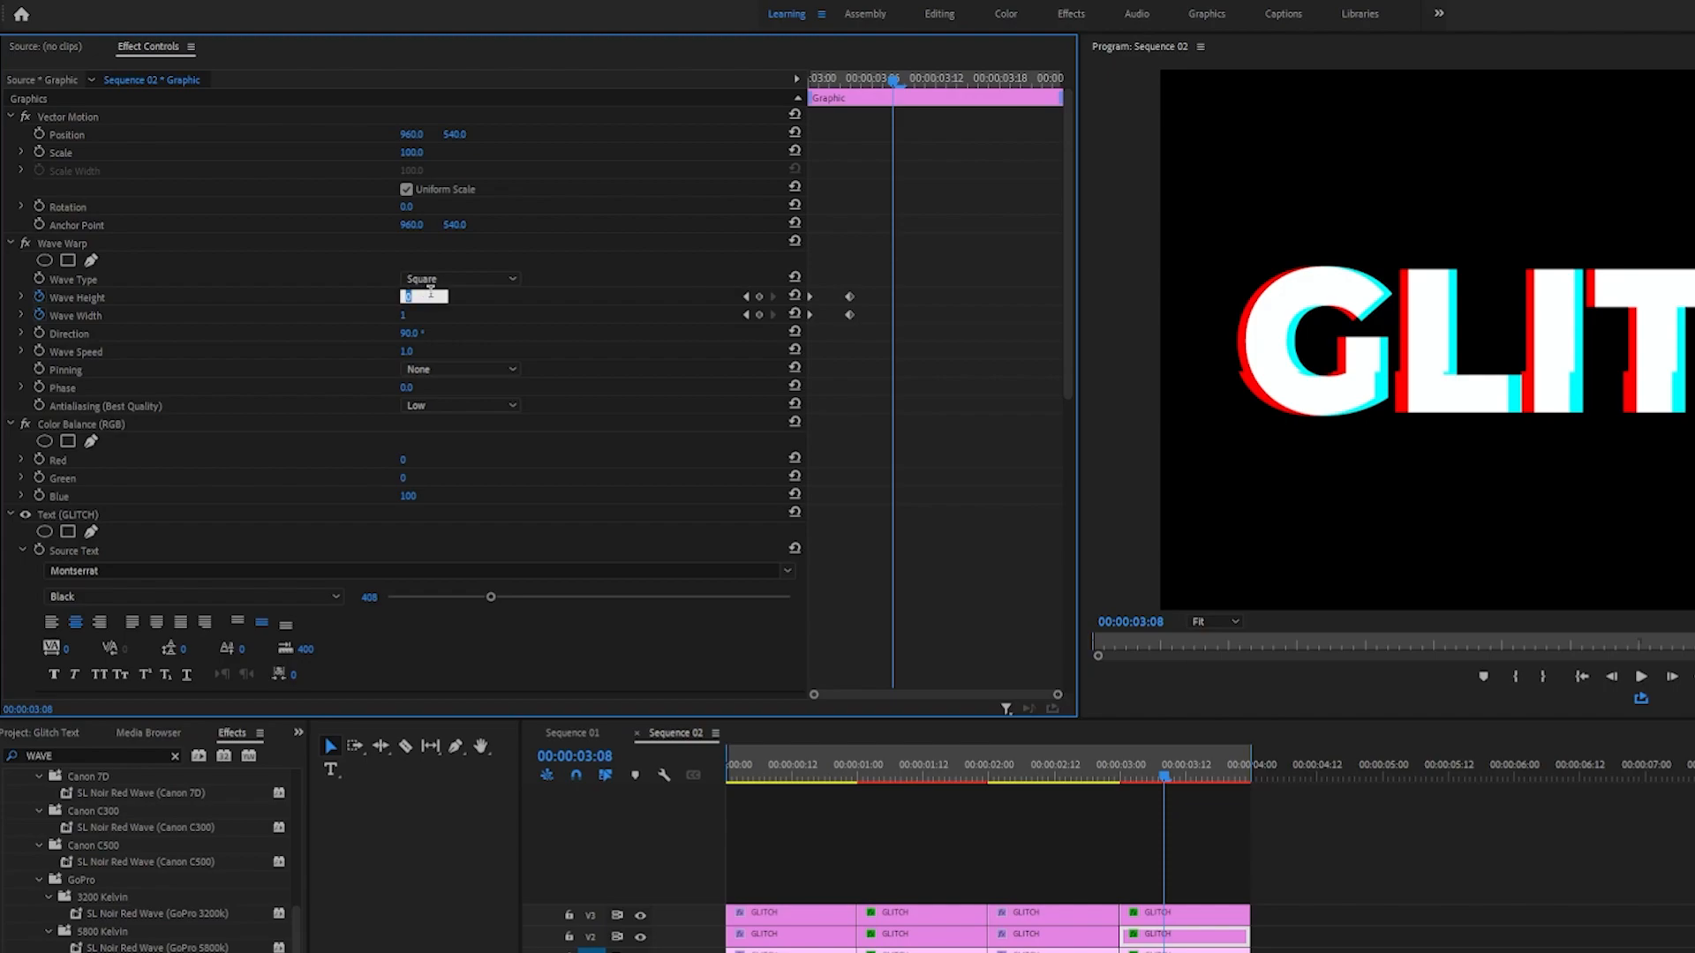
type("20")
left_click(404, 315)
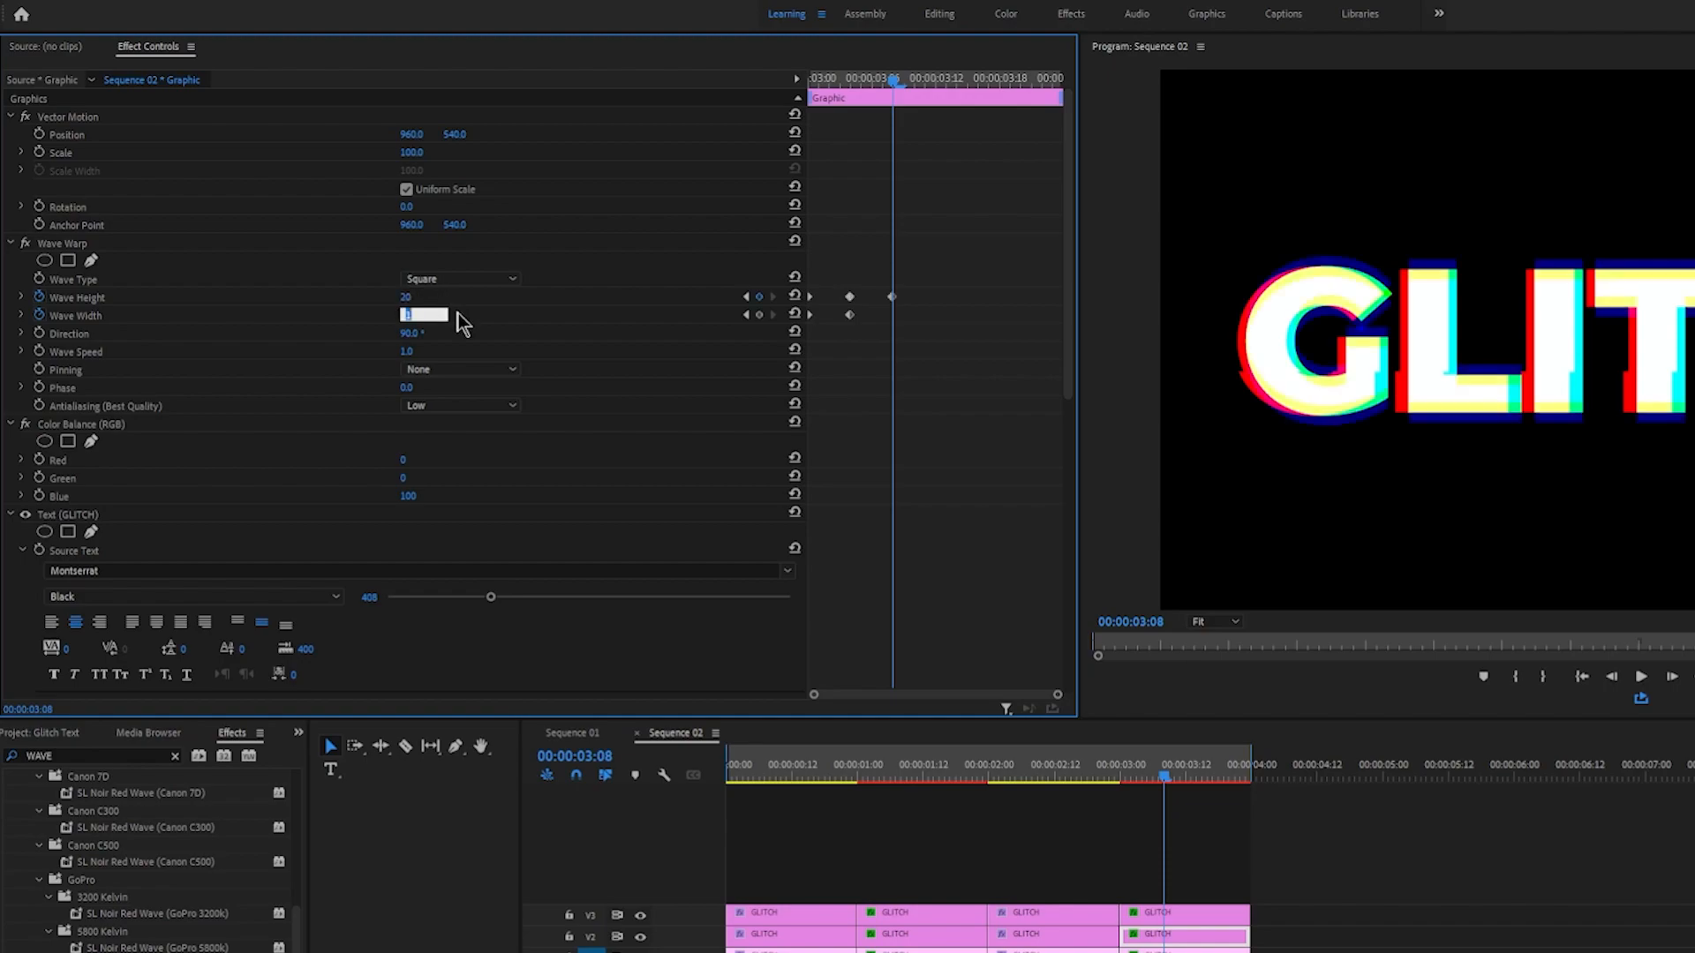
type("3")
left_click(531, 313)
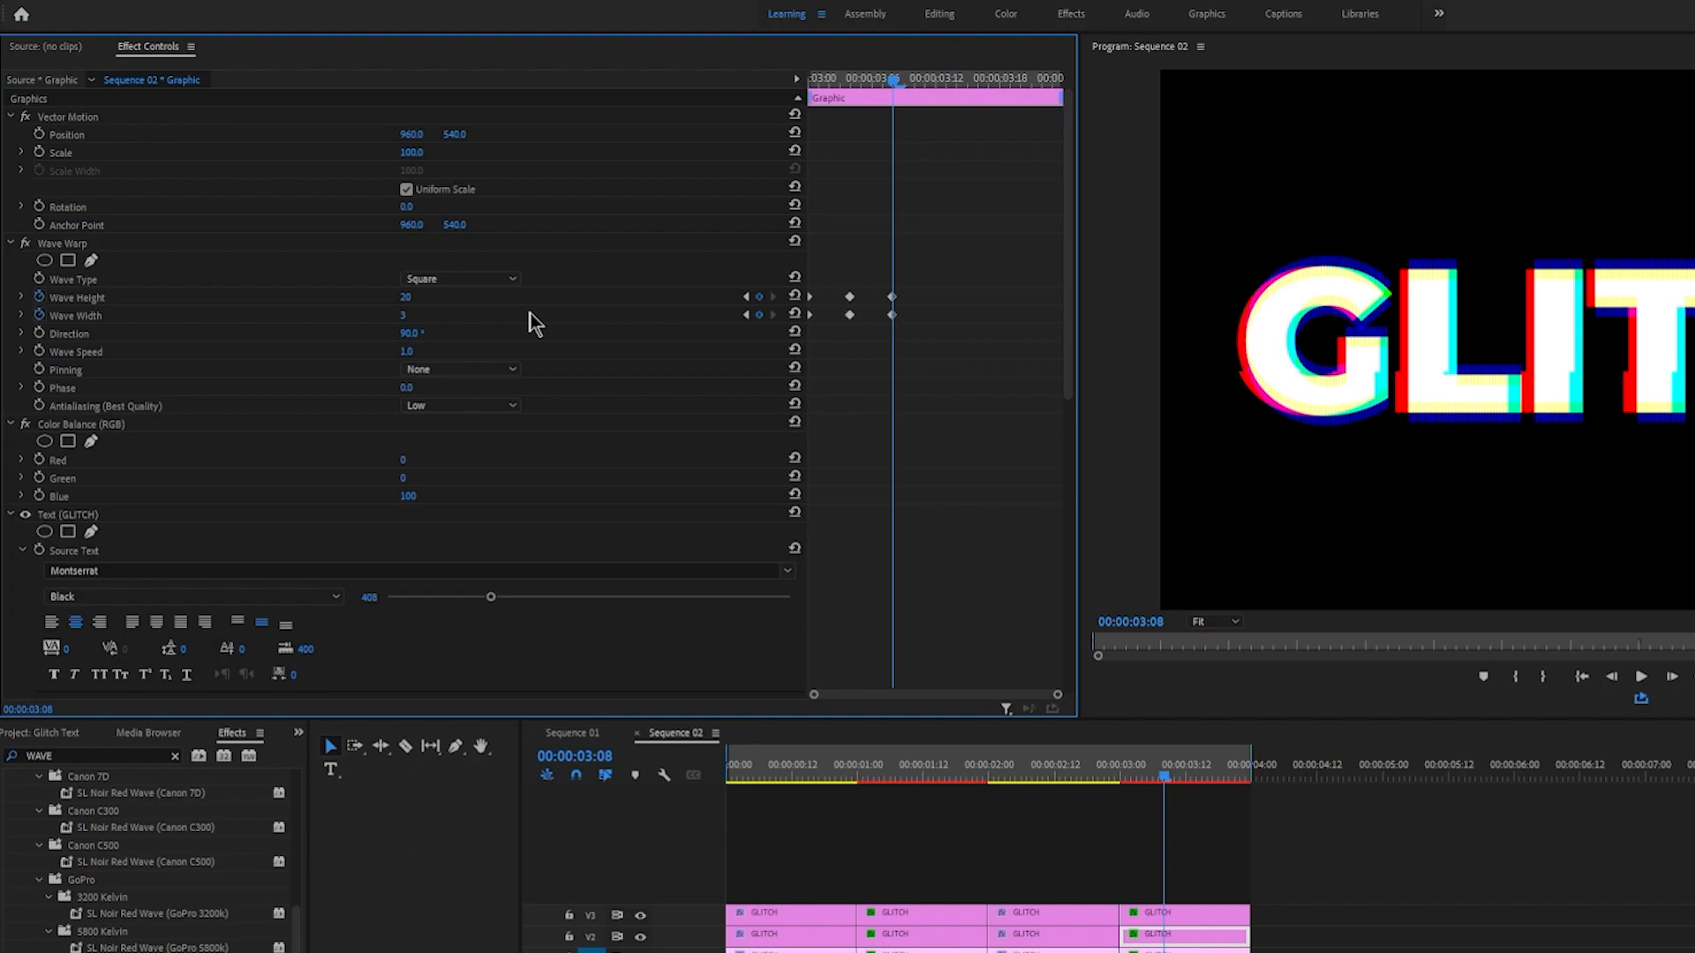
Step: Keyframe the V2 clip's Wave Height at 0 and Wave Width at 1 on 00:00:03:12
key("Right")
key("Right")
key("Right")
key("Right")
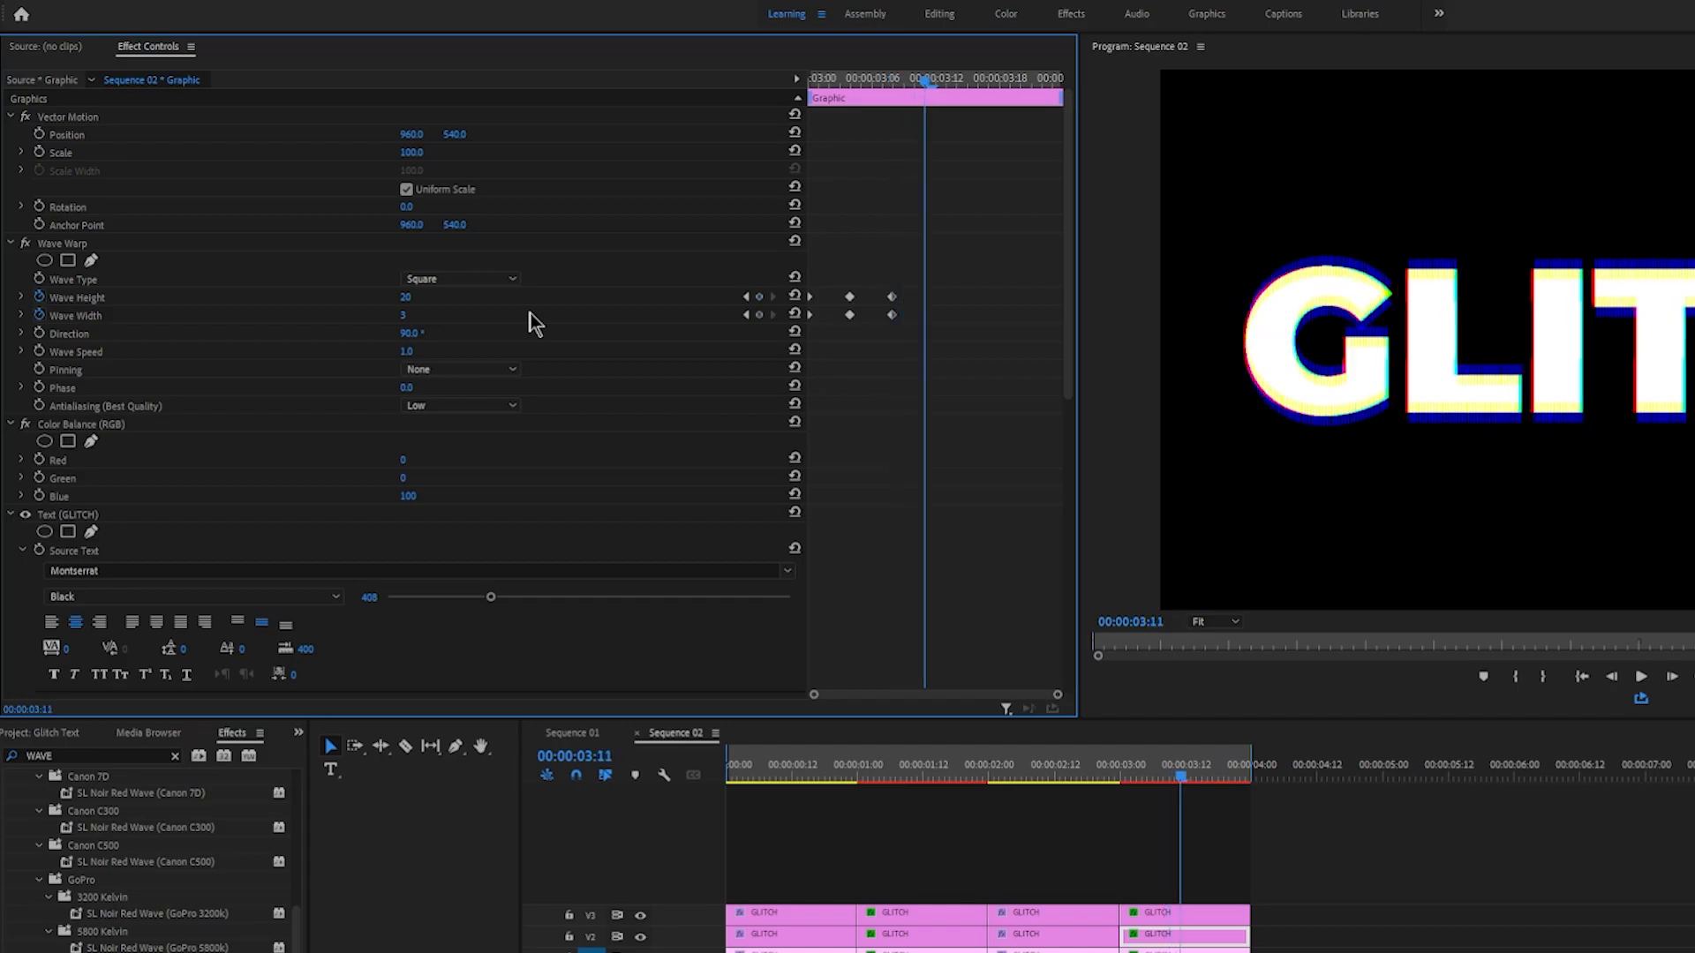
left_click(412, 298)
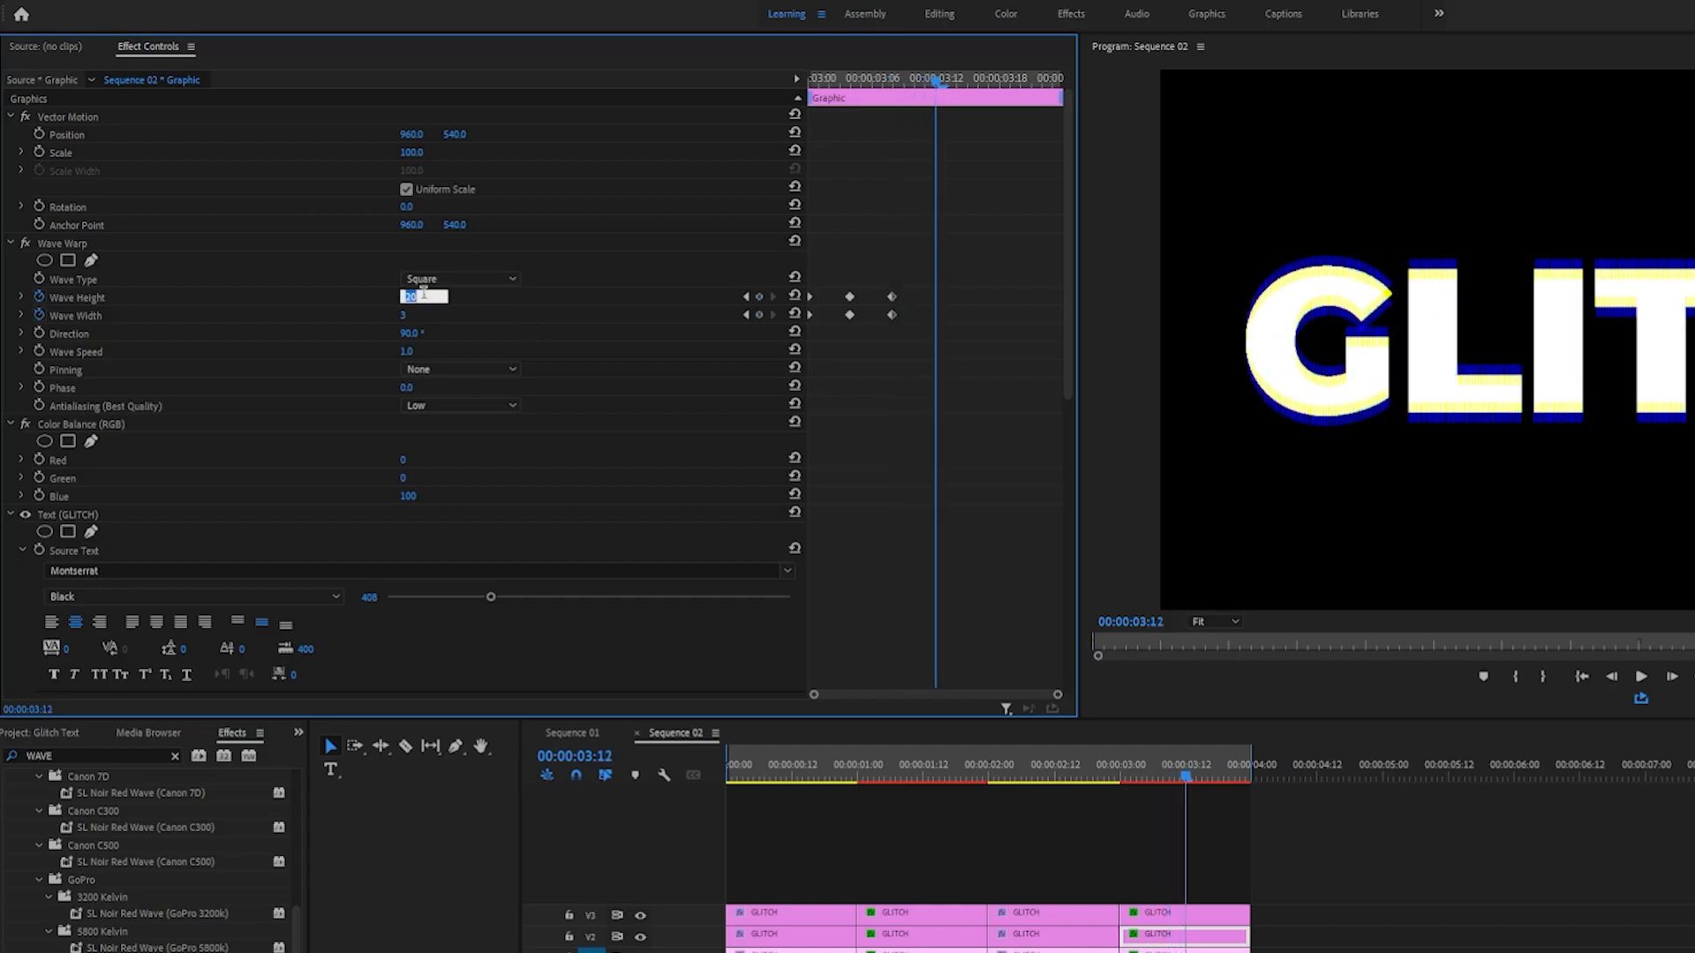
left_click(405, 317)
type("1")
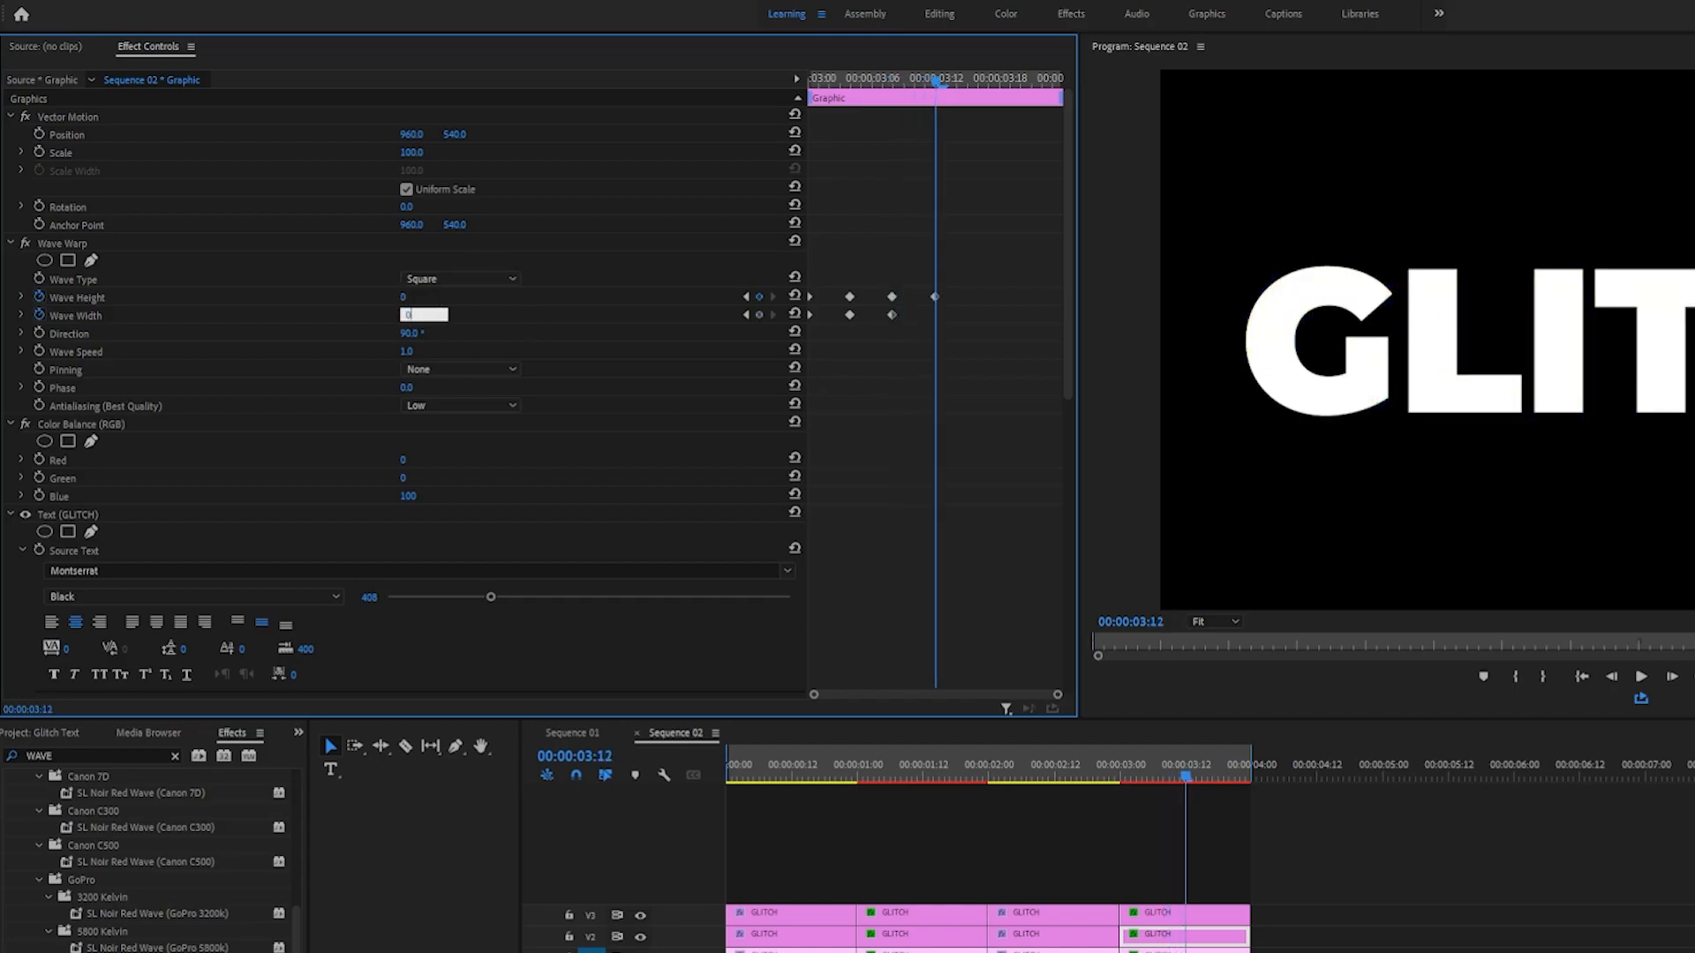
left_click(502, 328)
Step: Keyframe the V2 clip's Wave Height at 30 and Wave Width at 3 on 00:00:03:16
key("Right")
key("Right")
key("Right")
key("Right")
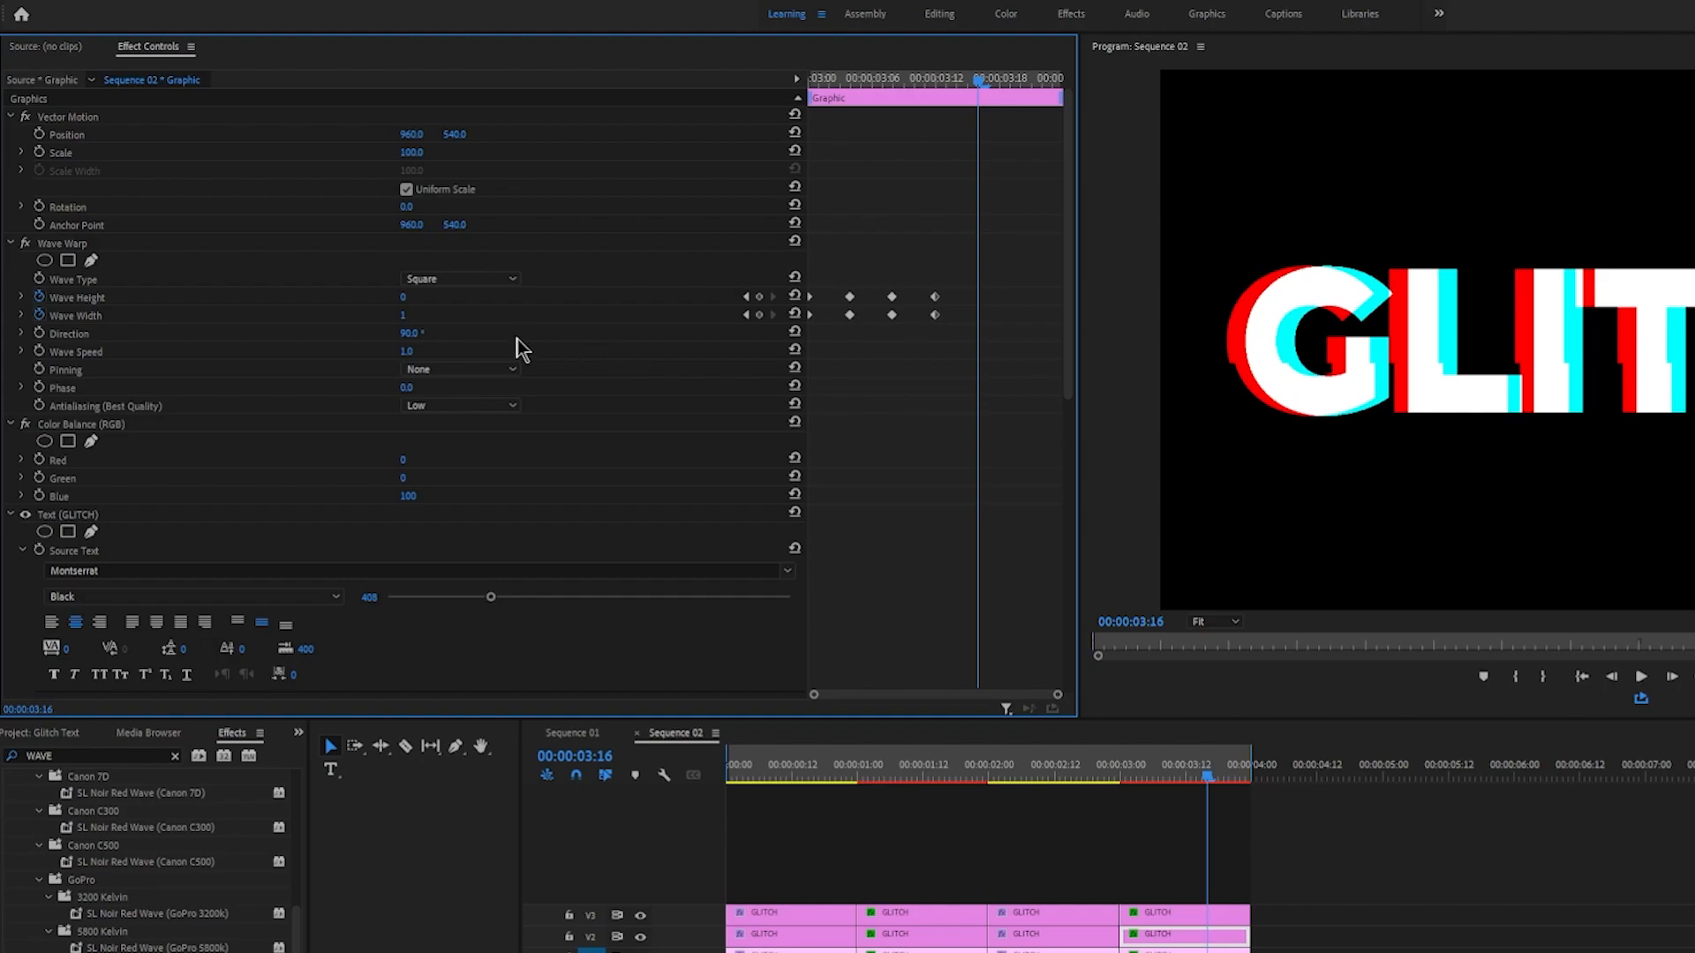
left_click(406, 297)
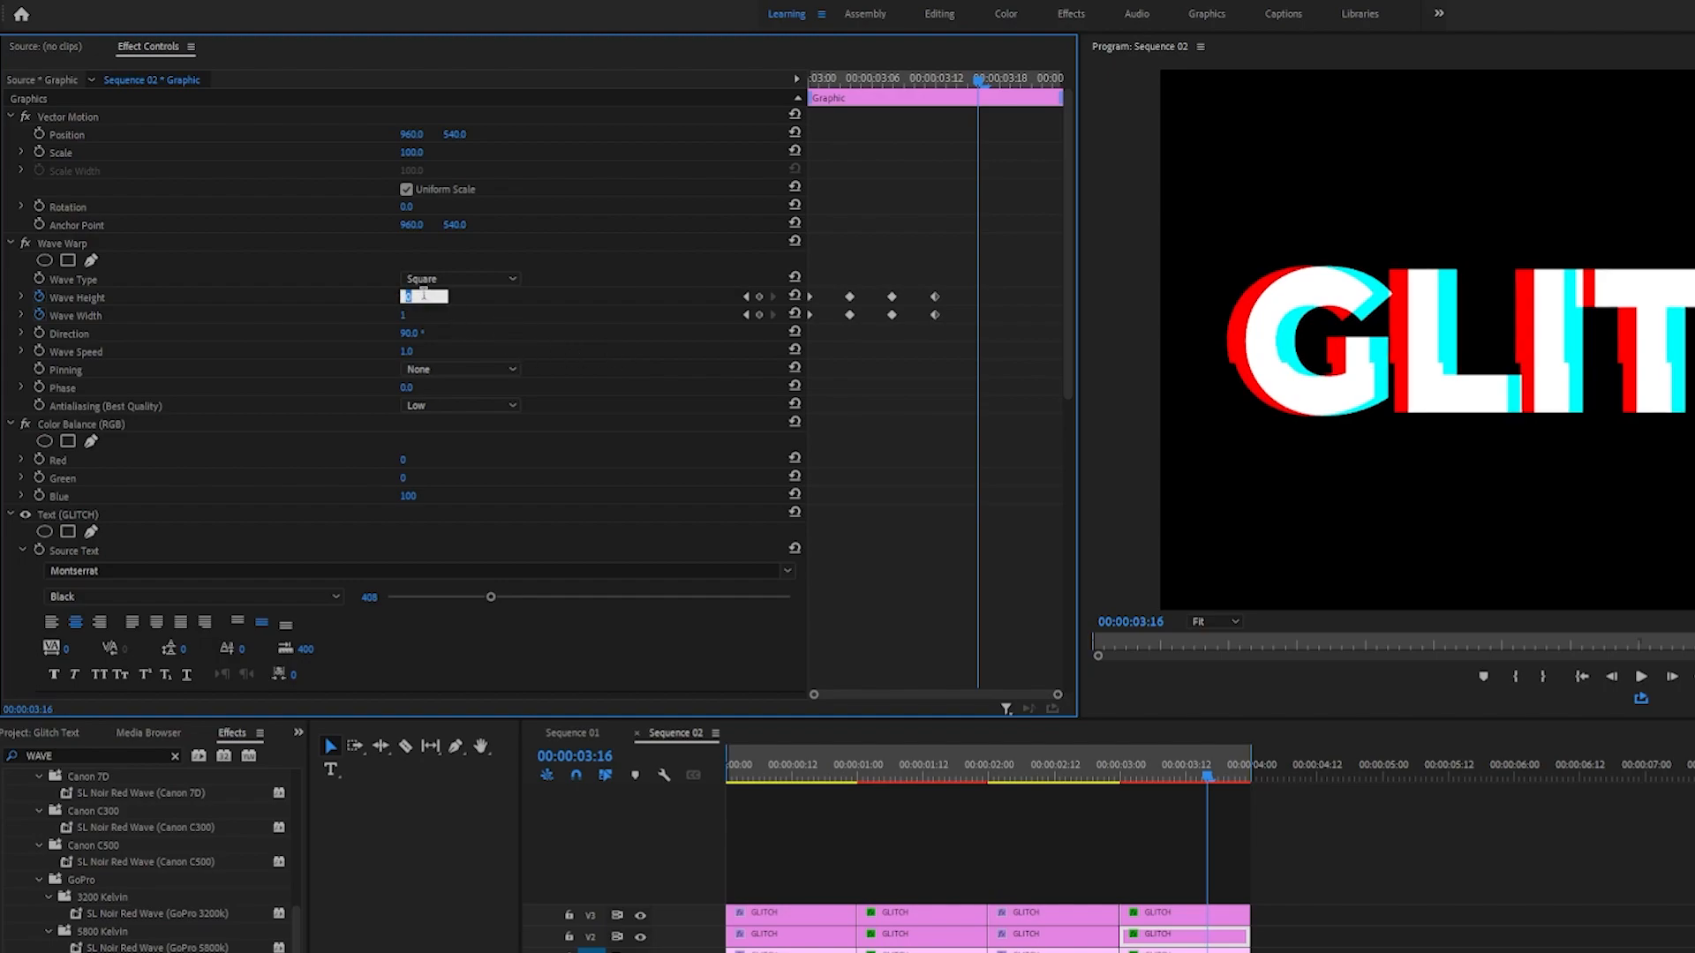
type("30")
left_click(408, 316)
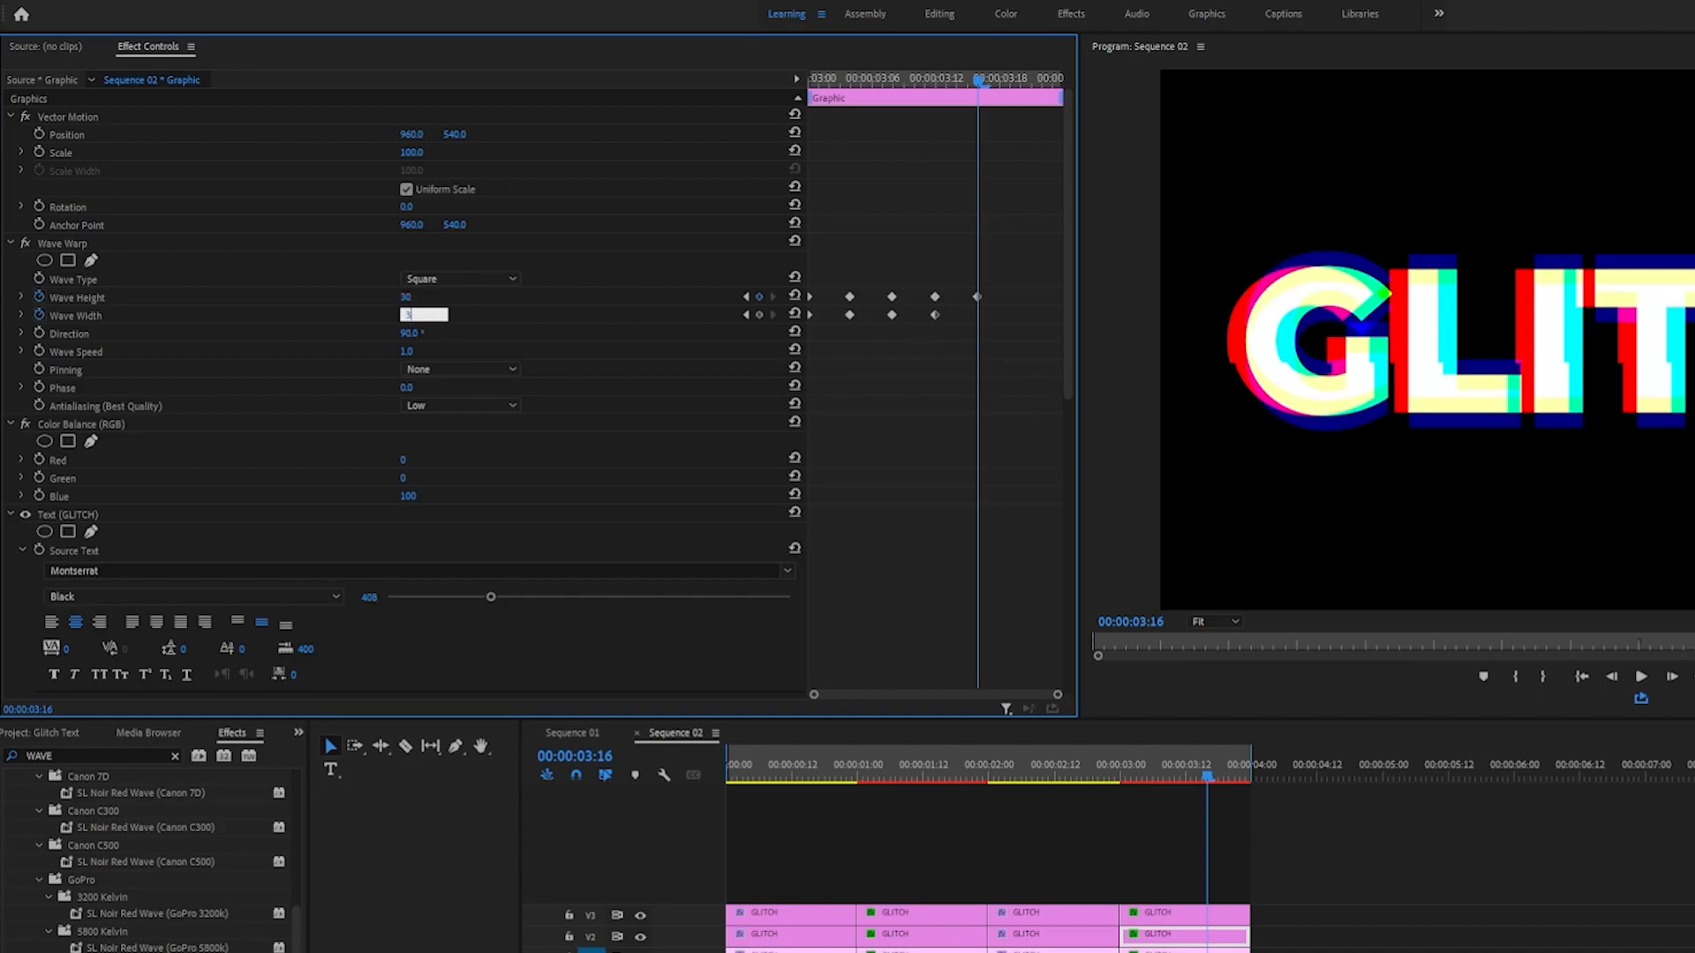
type("3")
key("Return")
Step: Enter 0 for the V2 clip's Wave Height and Wave Width as keyframes on 00:00:03:20
key("Right")
key("Right")
key("Right")
key("Right")
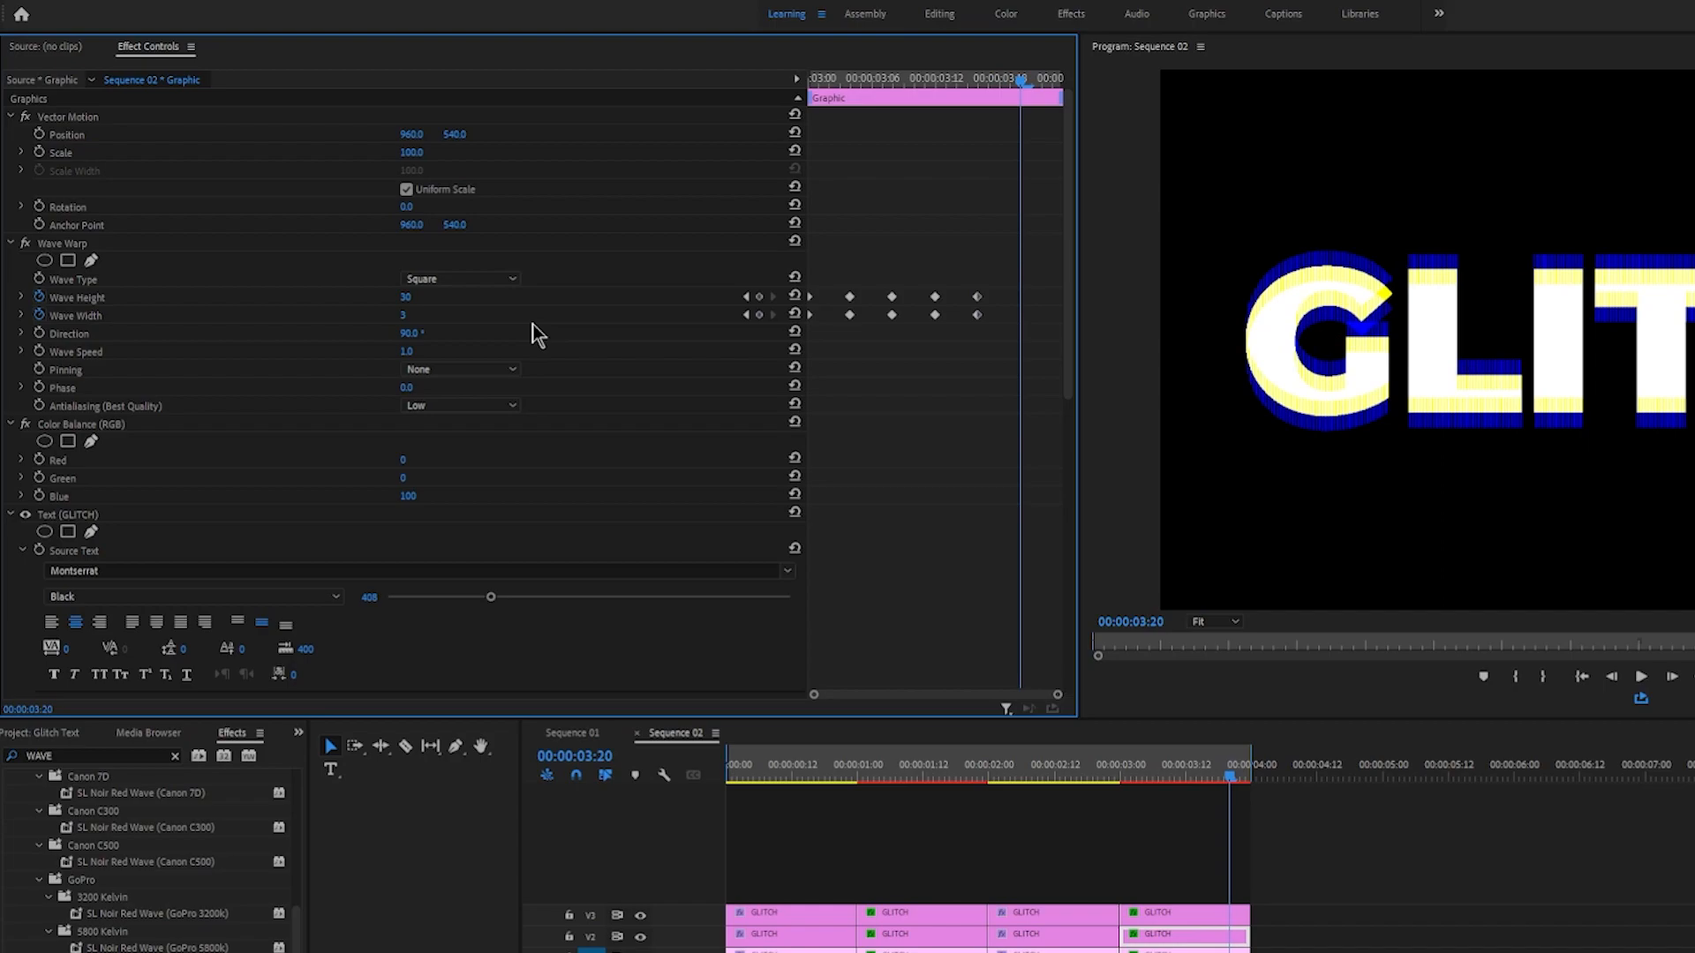
left_click(409, 297)
type("0")
left_click(404, 316)
type("0")
key("Return")
Step: Mark the In point at 00:00:03:00 to preview the warped section, and return the playhead to the sequence start
left_click_drag(846, 629, 866, 629)
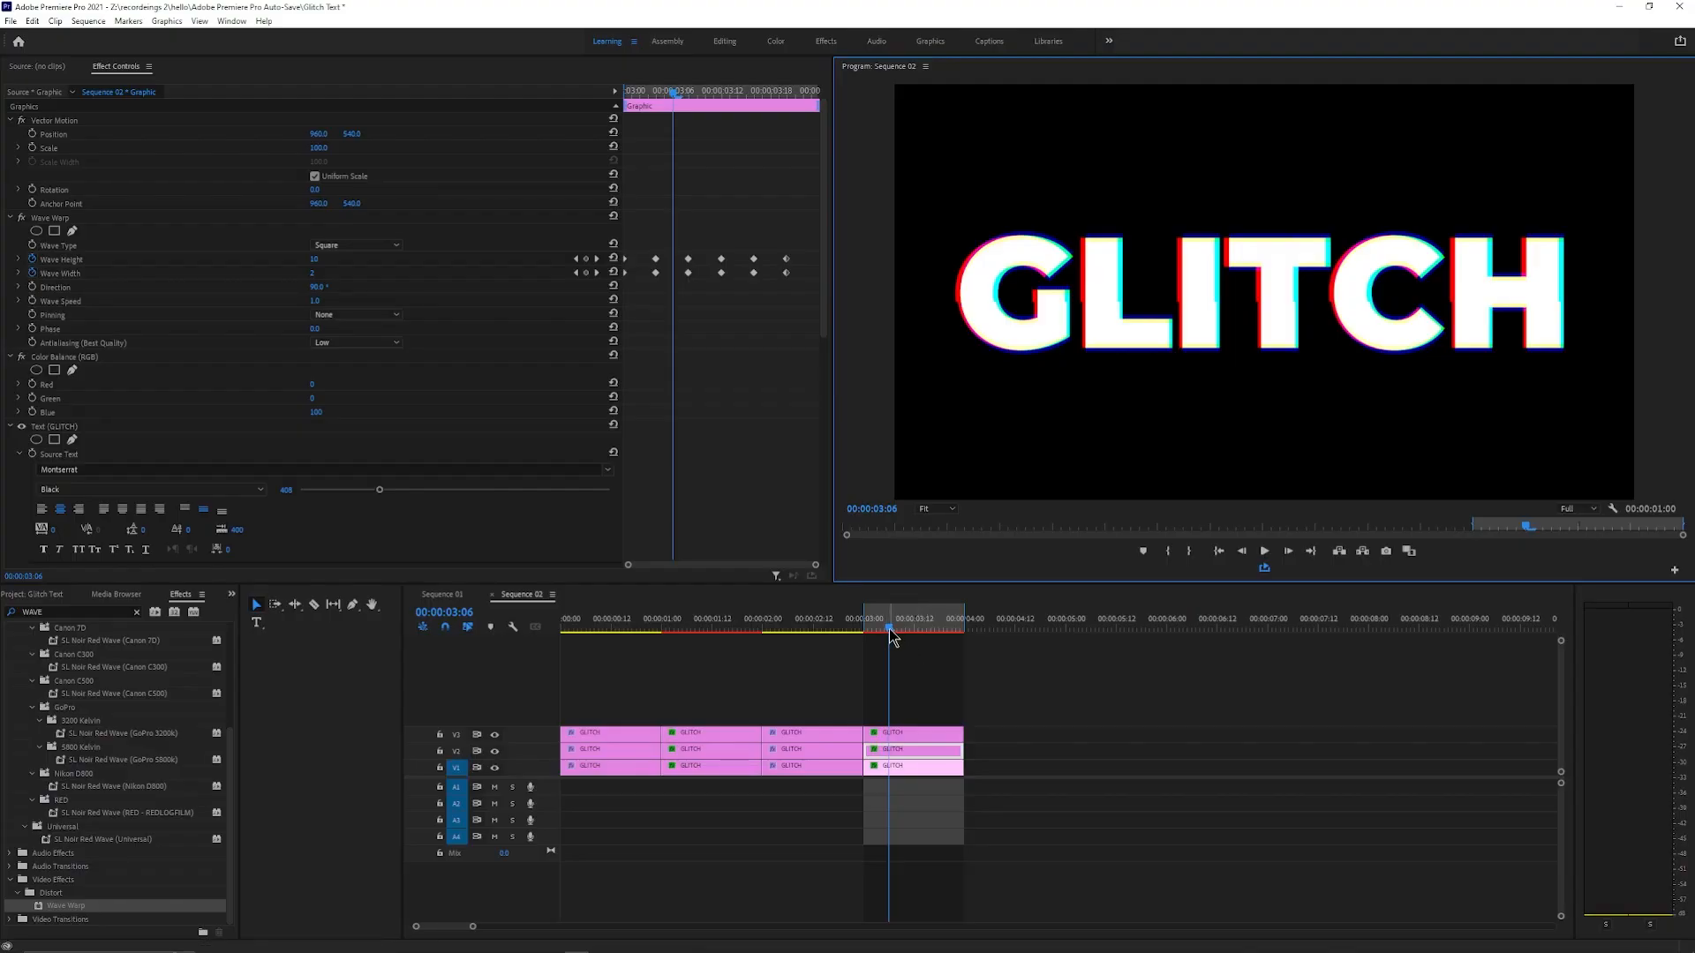
left_click_drag(892, 630, 558, 675)
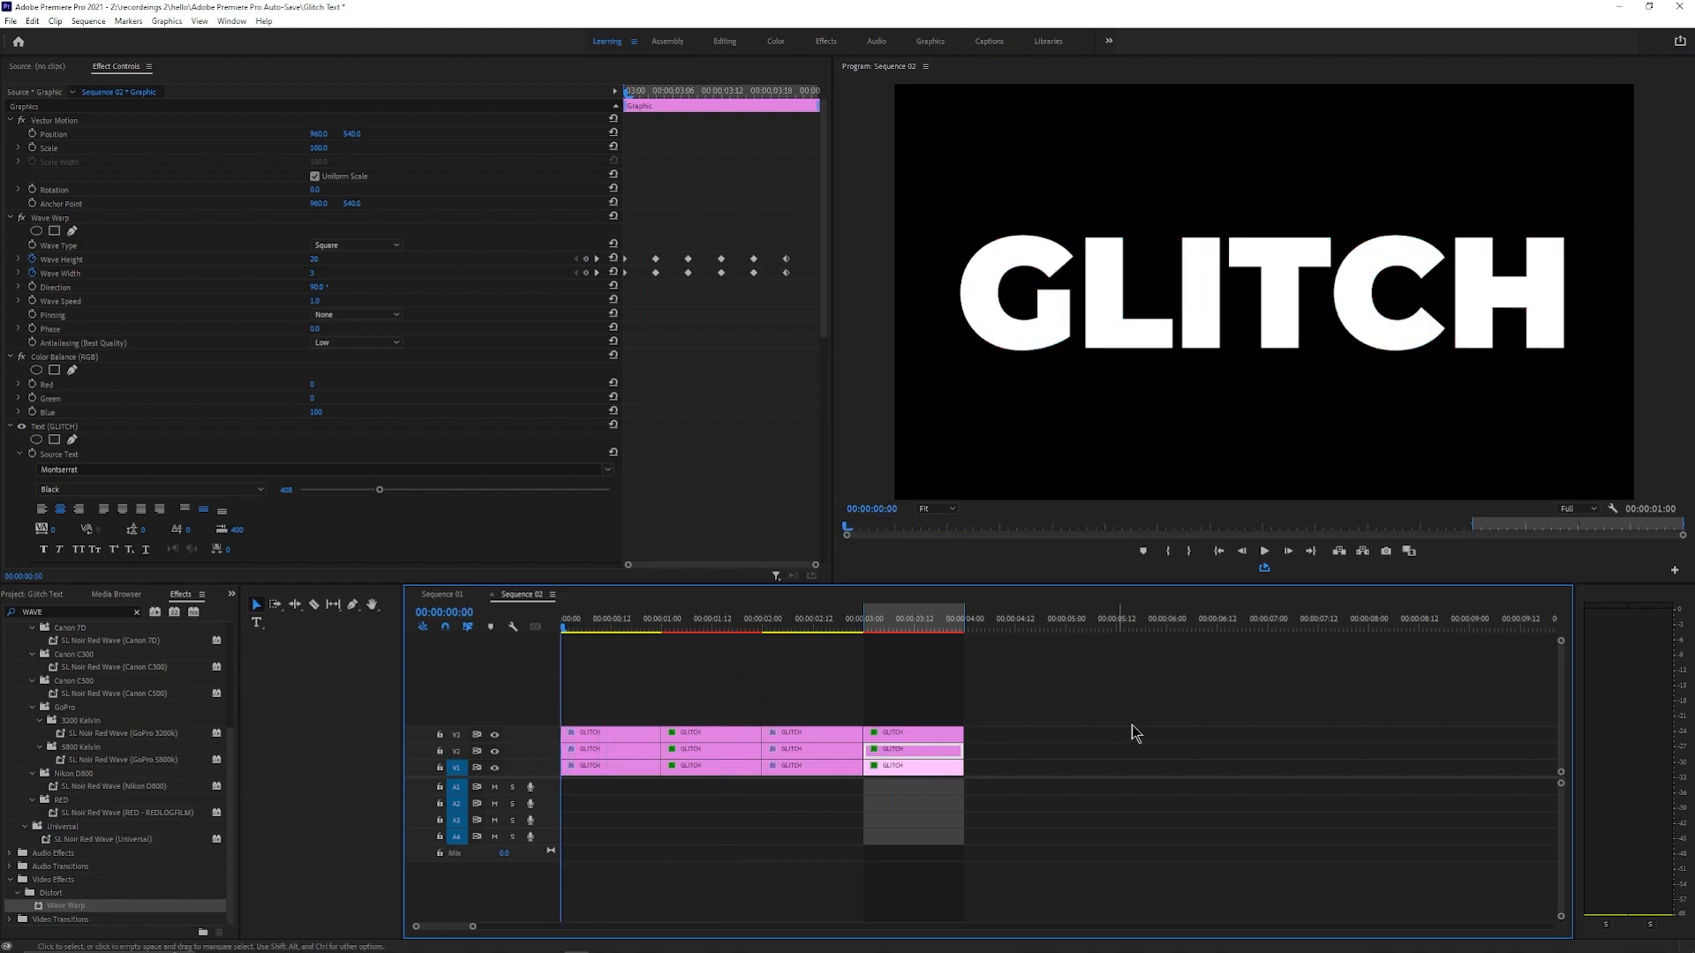
Step: Duplicate the last two title sections across all three tracks to start at 00:00:04:00, and shift the In/Out range to 00:00:05:00–00:00:06:00
left_click_drag(1004, 717, 792, 828)
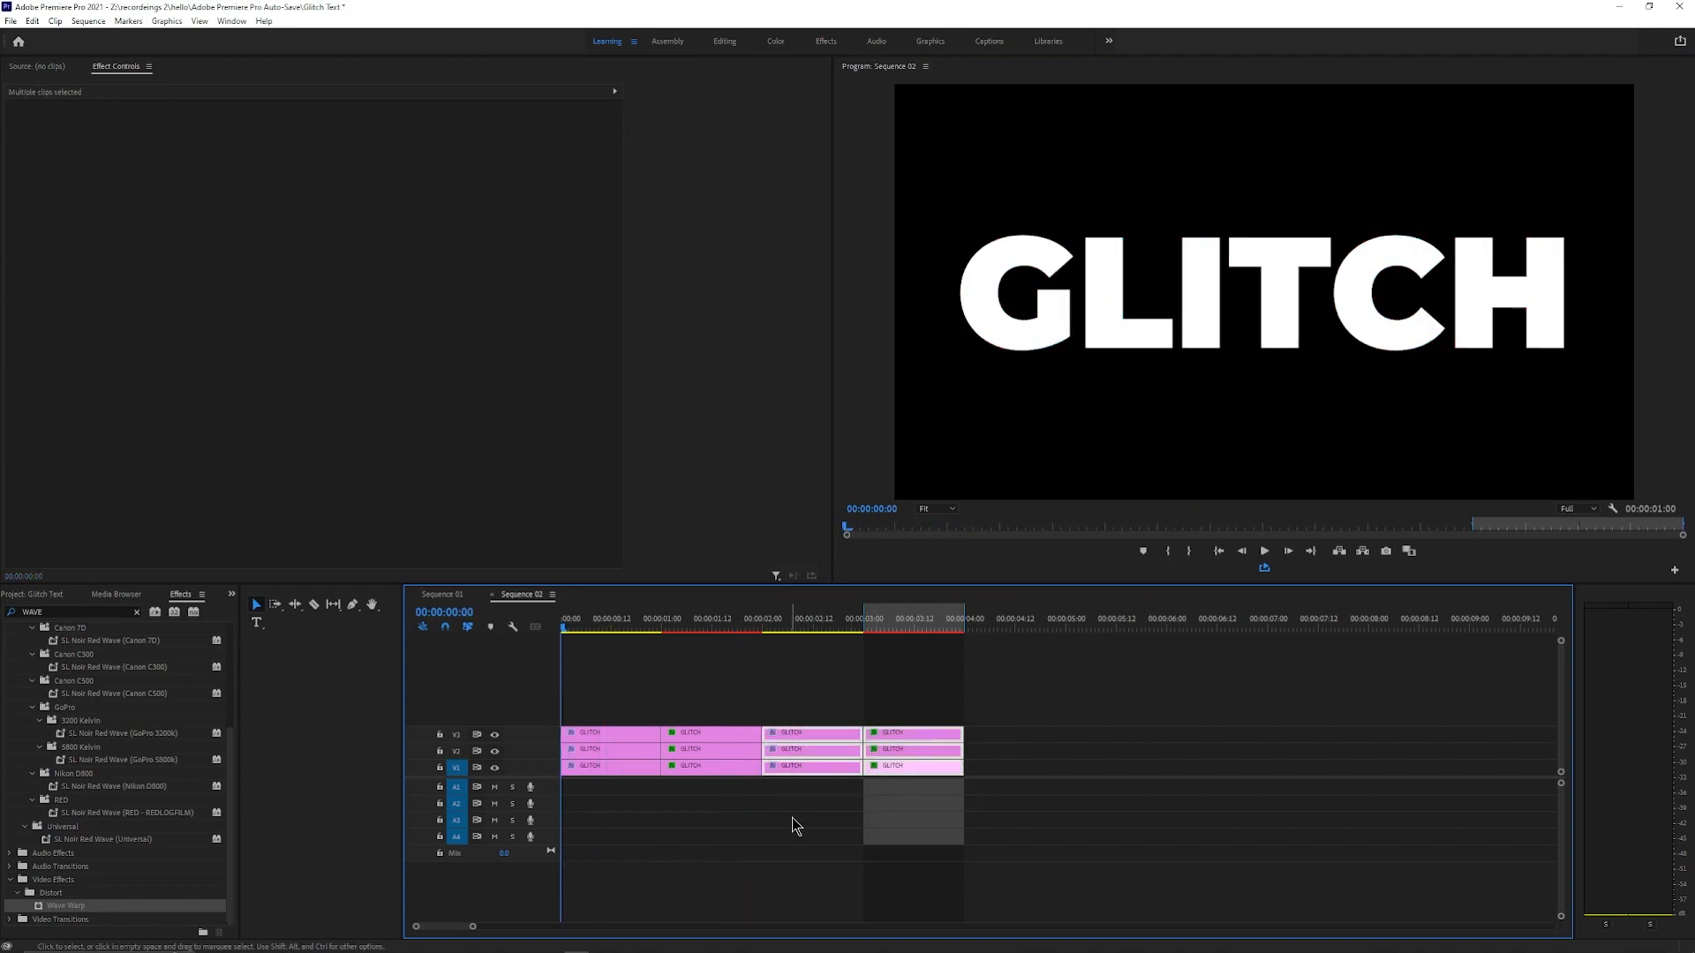
left_click_drag(797, 769, 1035, 775)
left_click_drag(964, 618, 1170, 632)
left_click_drag(865, 620, 1065, 628)
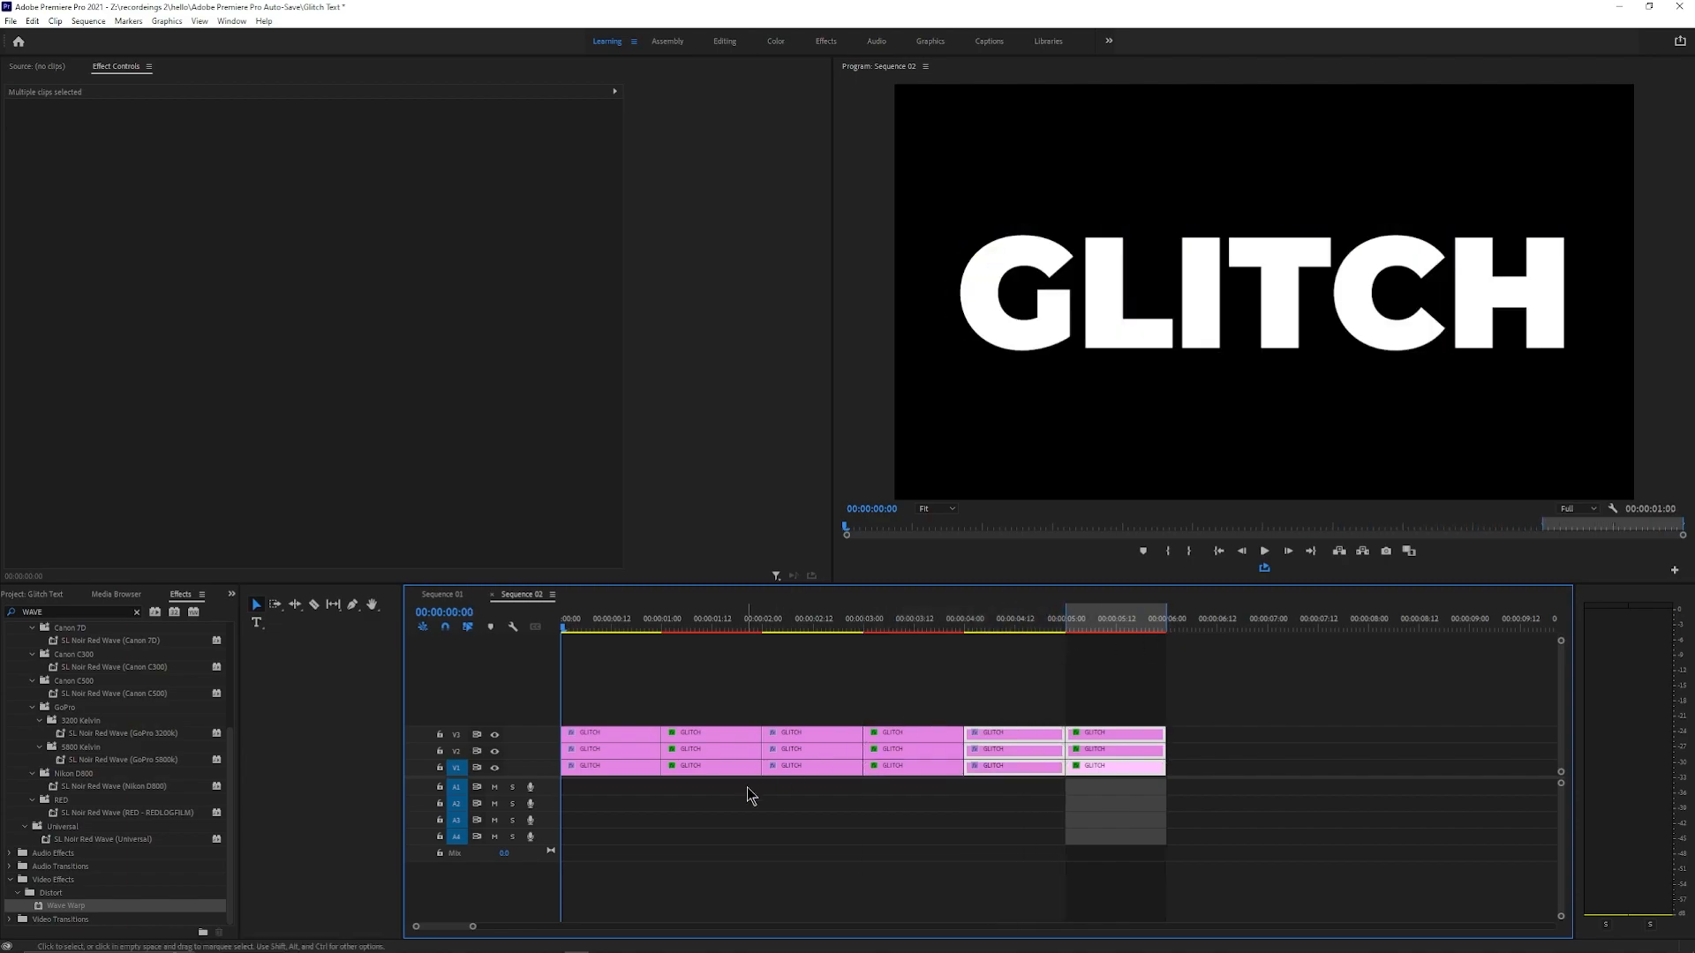
left_click(945, 856)
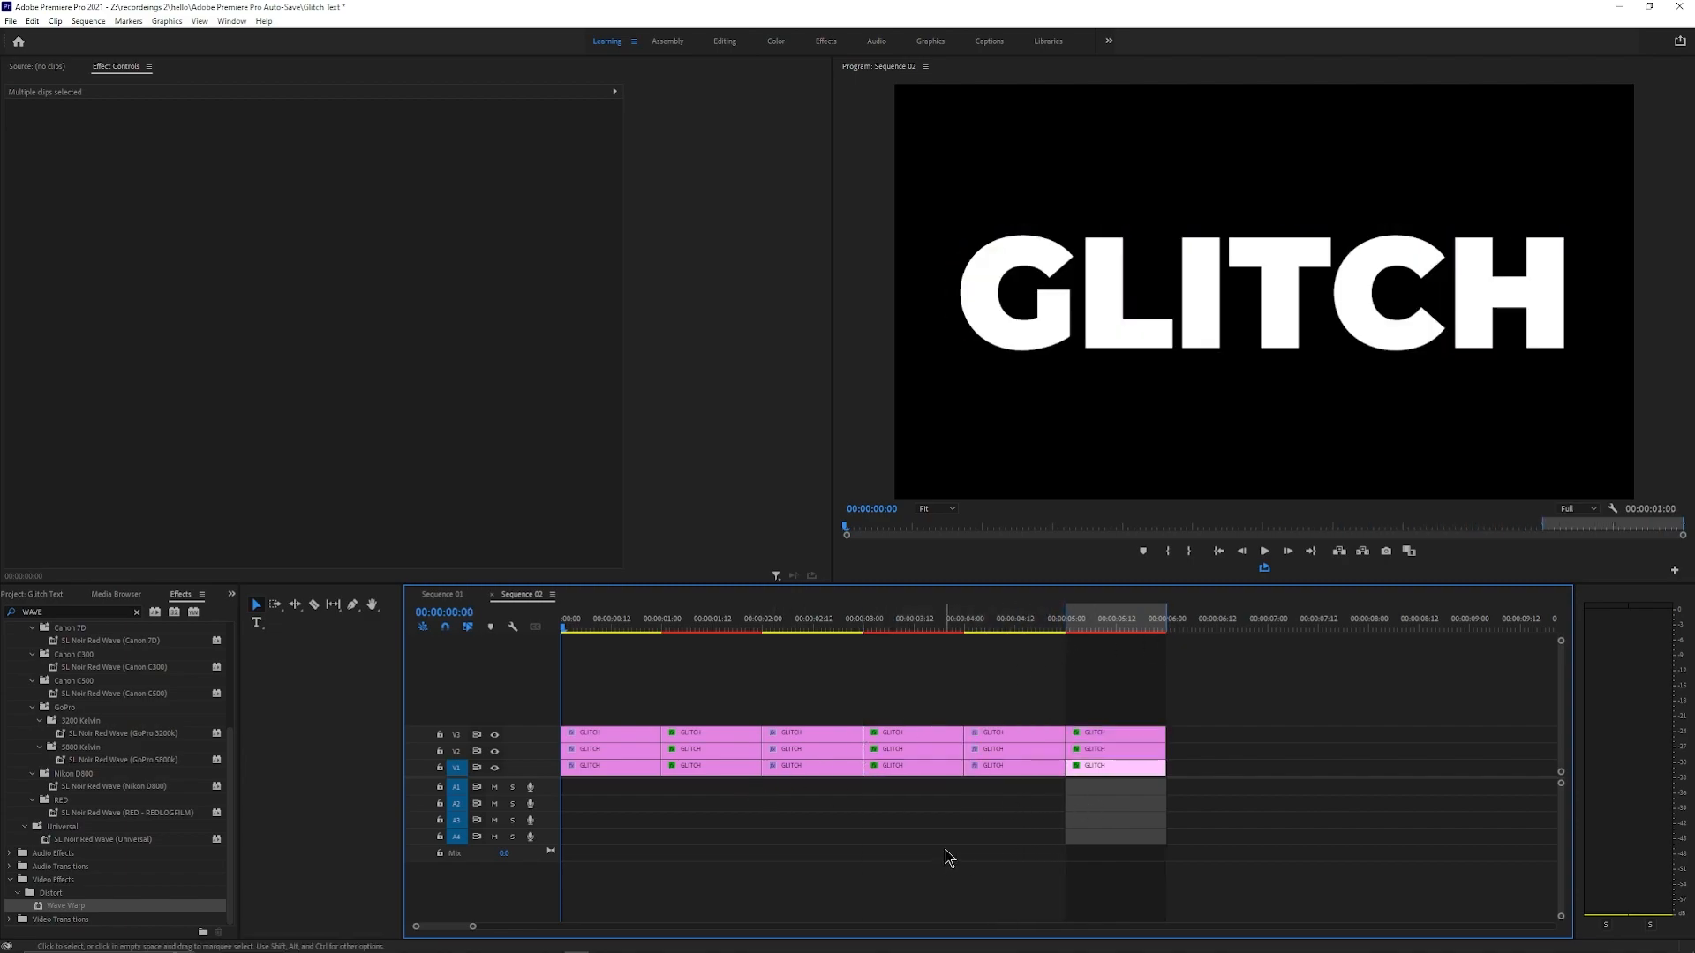
Step: Apply the Wave Warp effect to the last V1 GLITCH clip and move the playhead to its start at 00:00:05:00
left_click(1114, 770)
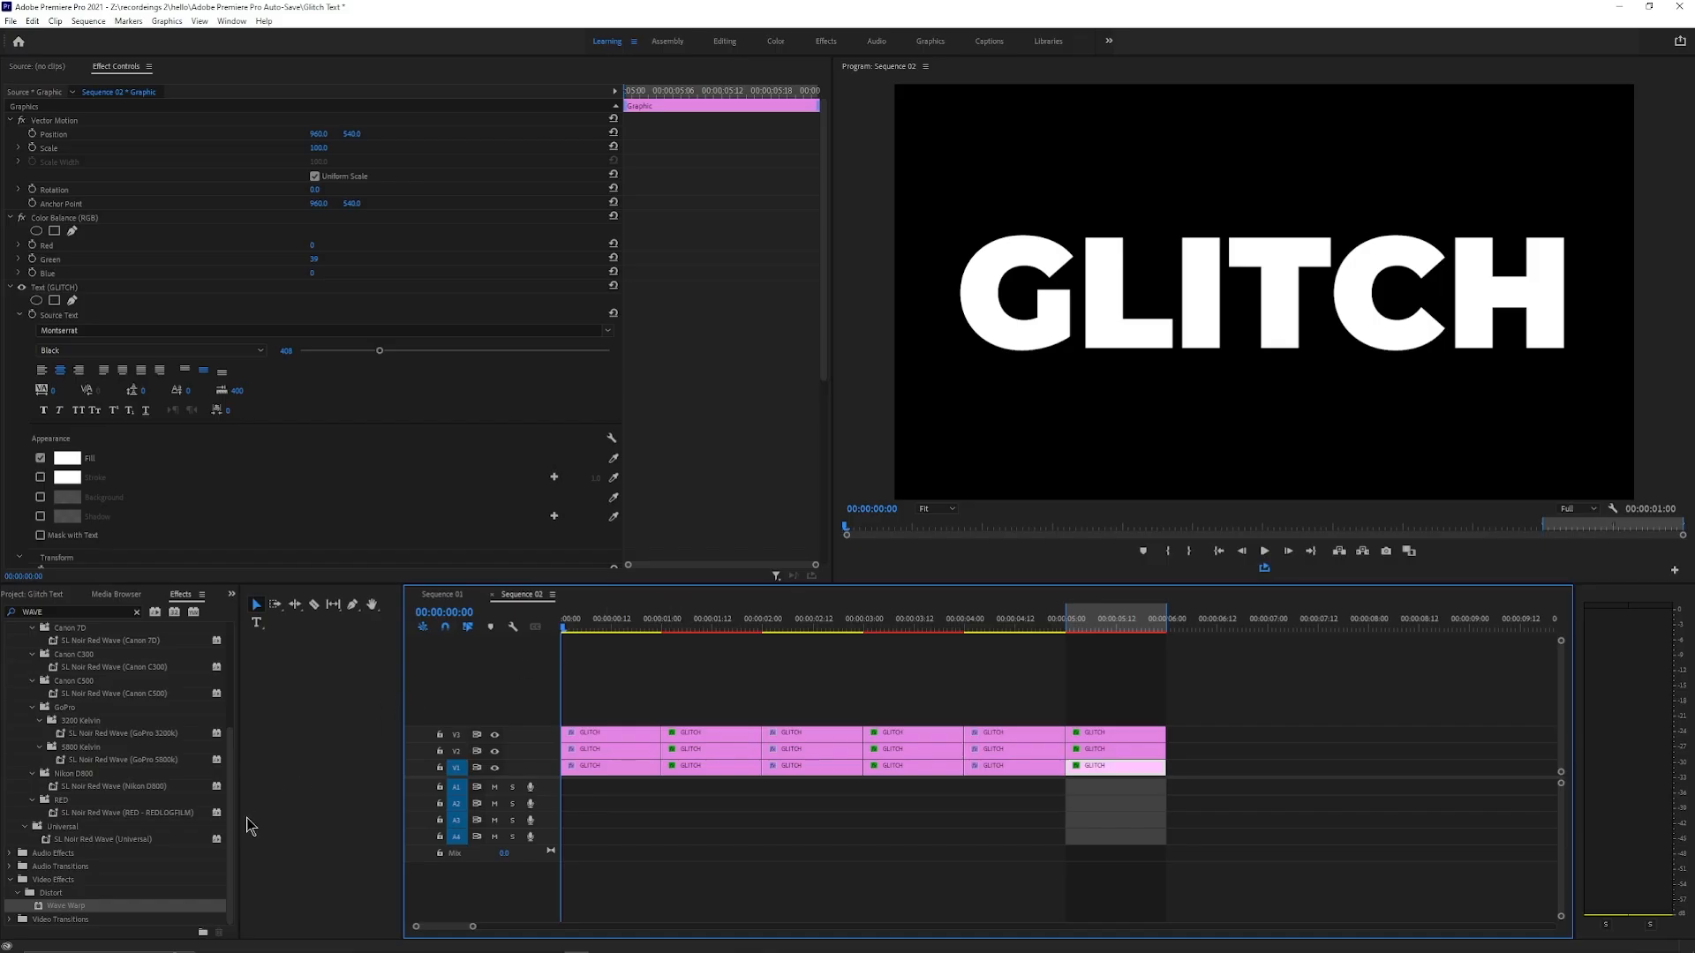
left_click(236, 827)
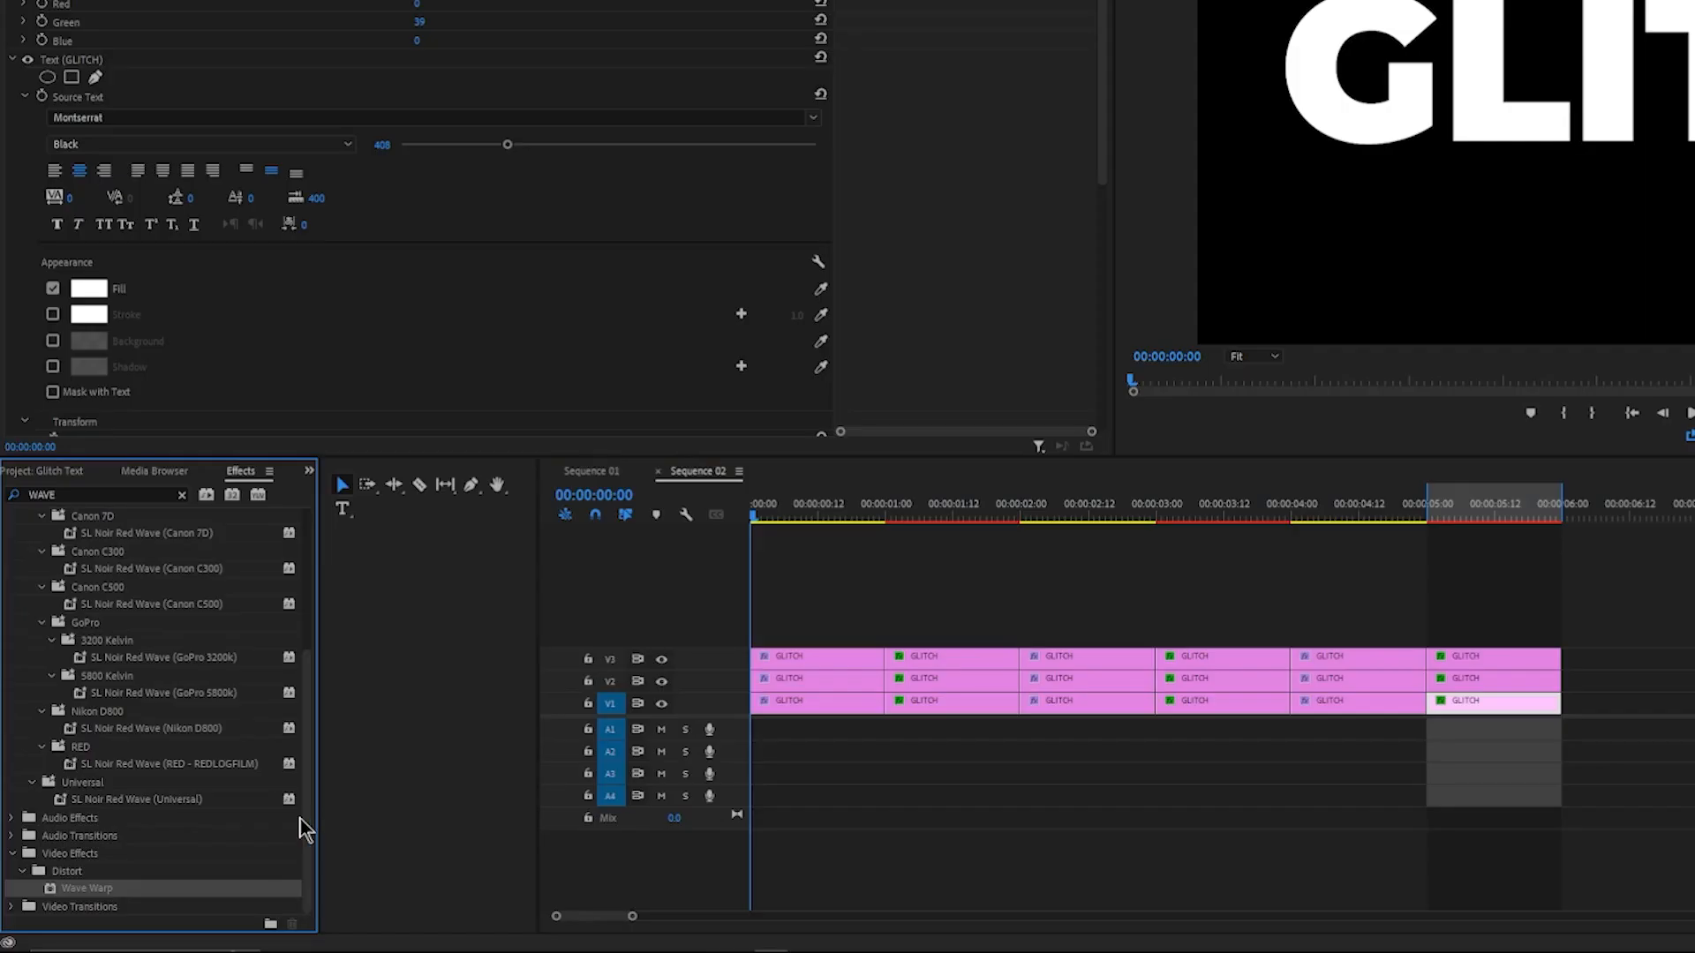
left_click_drag(91, 890, 1543, 715)
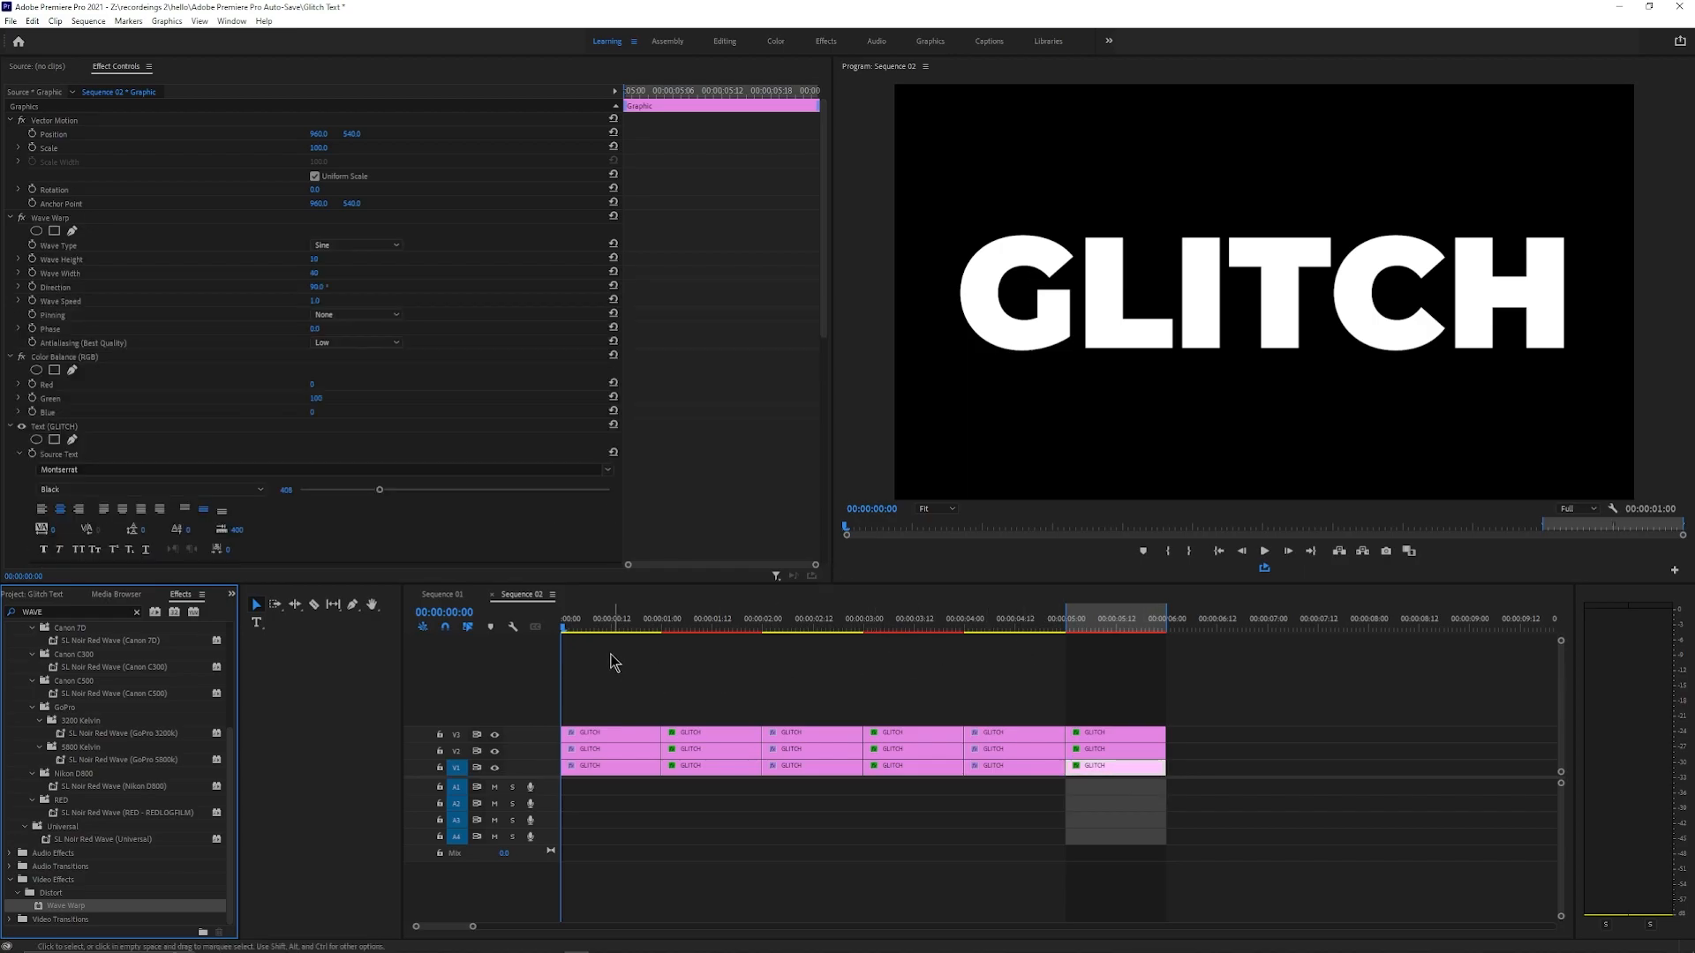
left_click_drag(565, 633, 1066, 675)
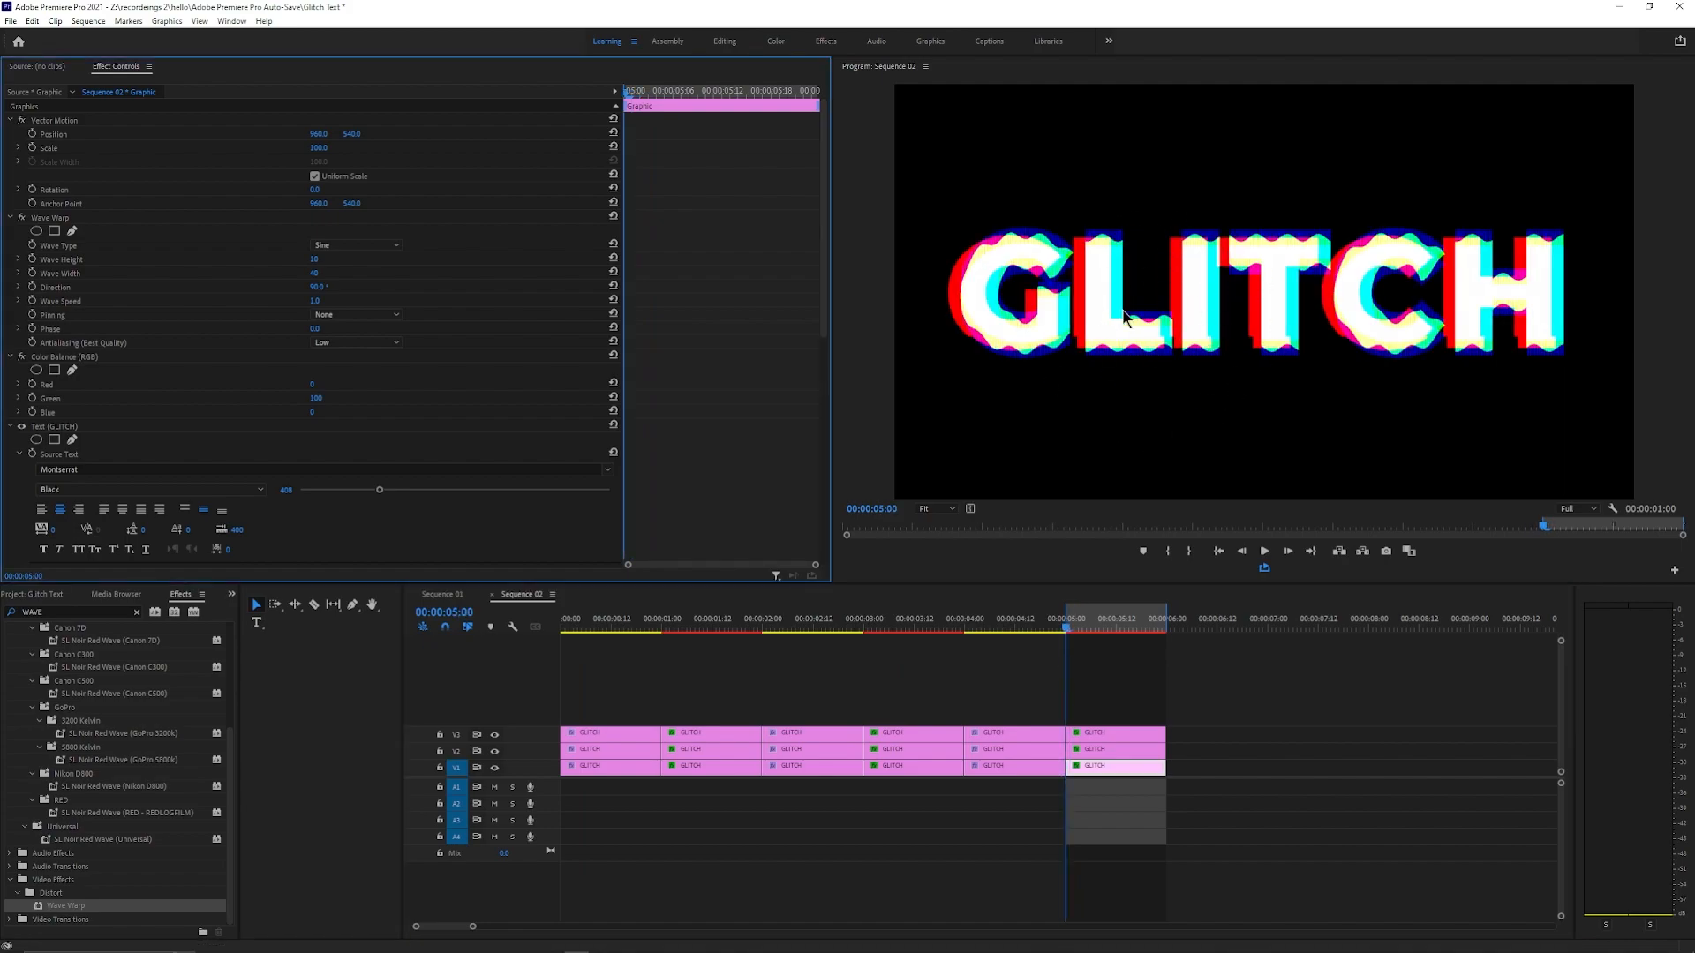
Step: Set the V1 clip's Wave Warp to Noise type with Wave Height 33, Wave Width 3 and Direction 220°
left_click(348, 246)
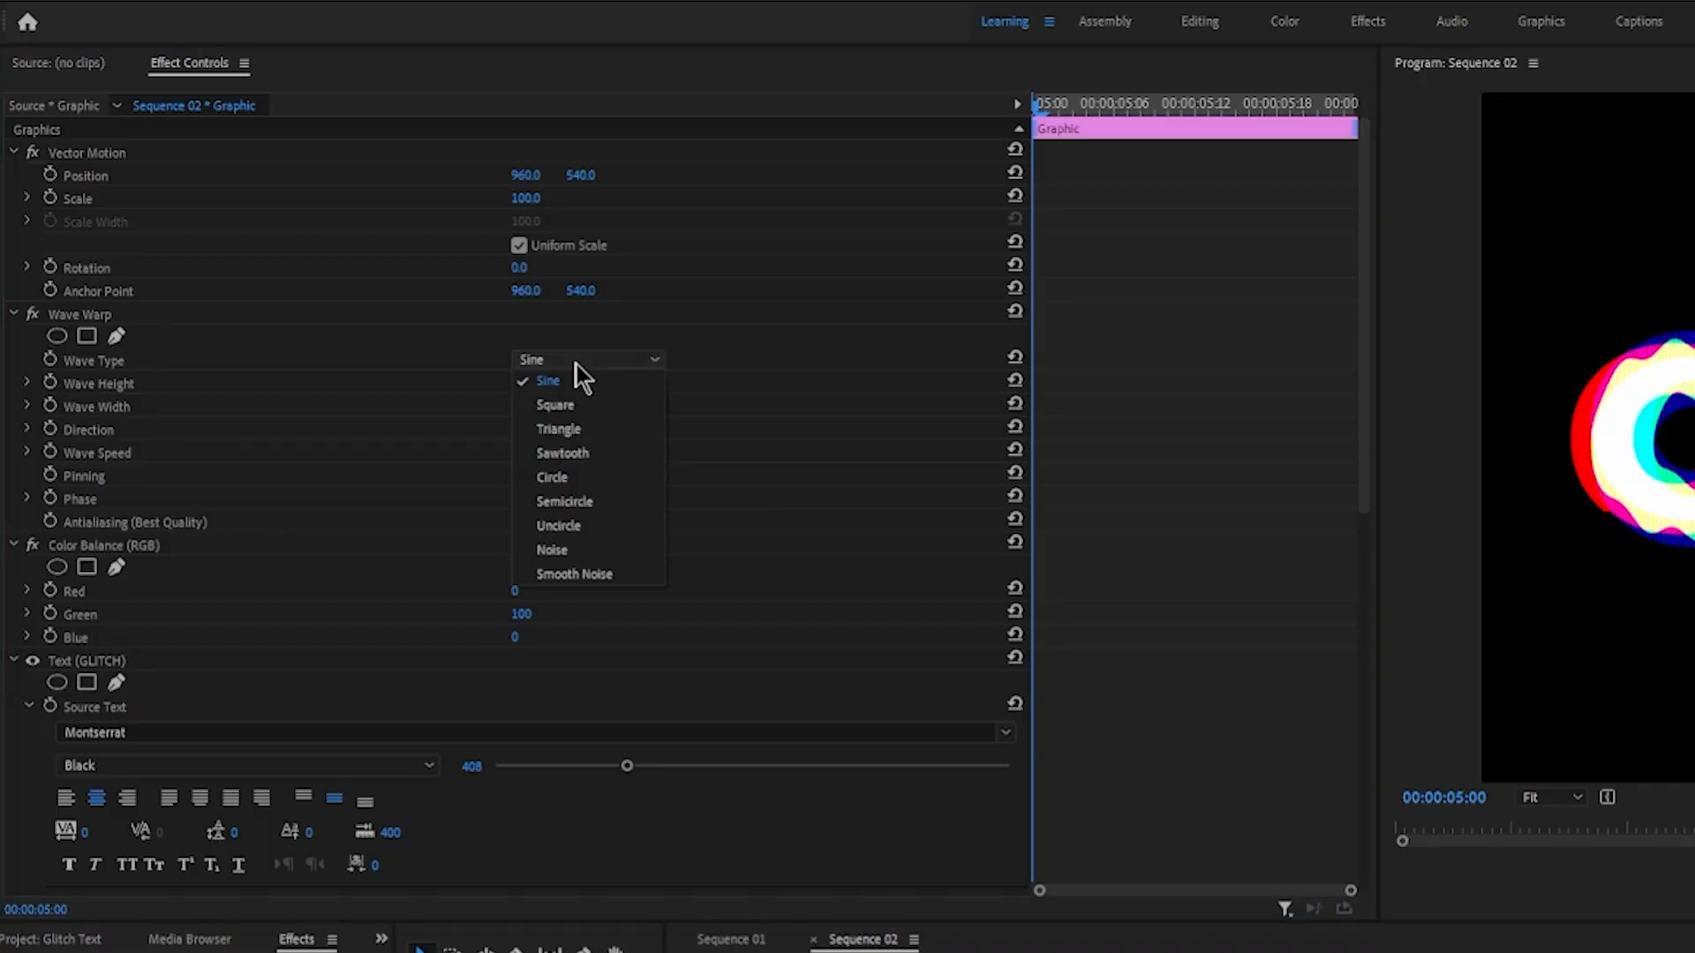
left_click(592, 548)
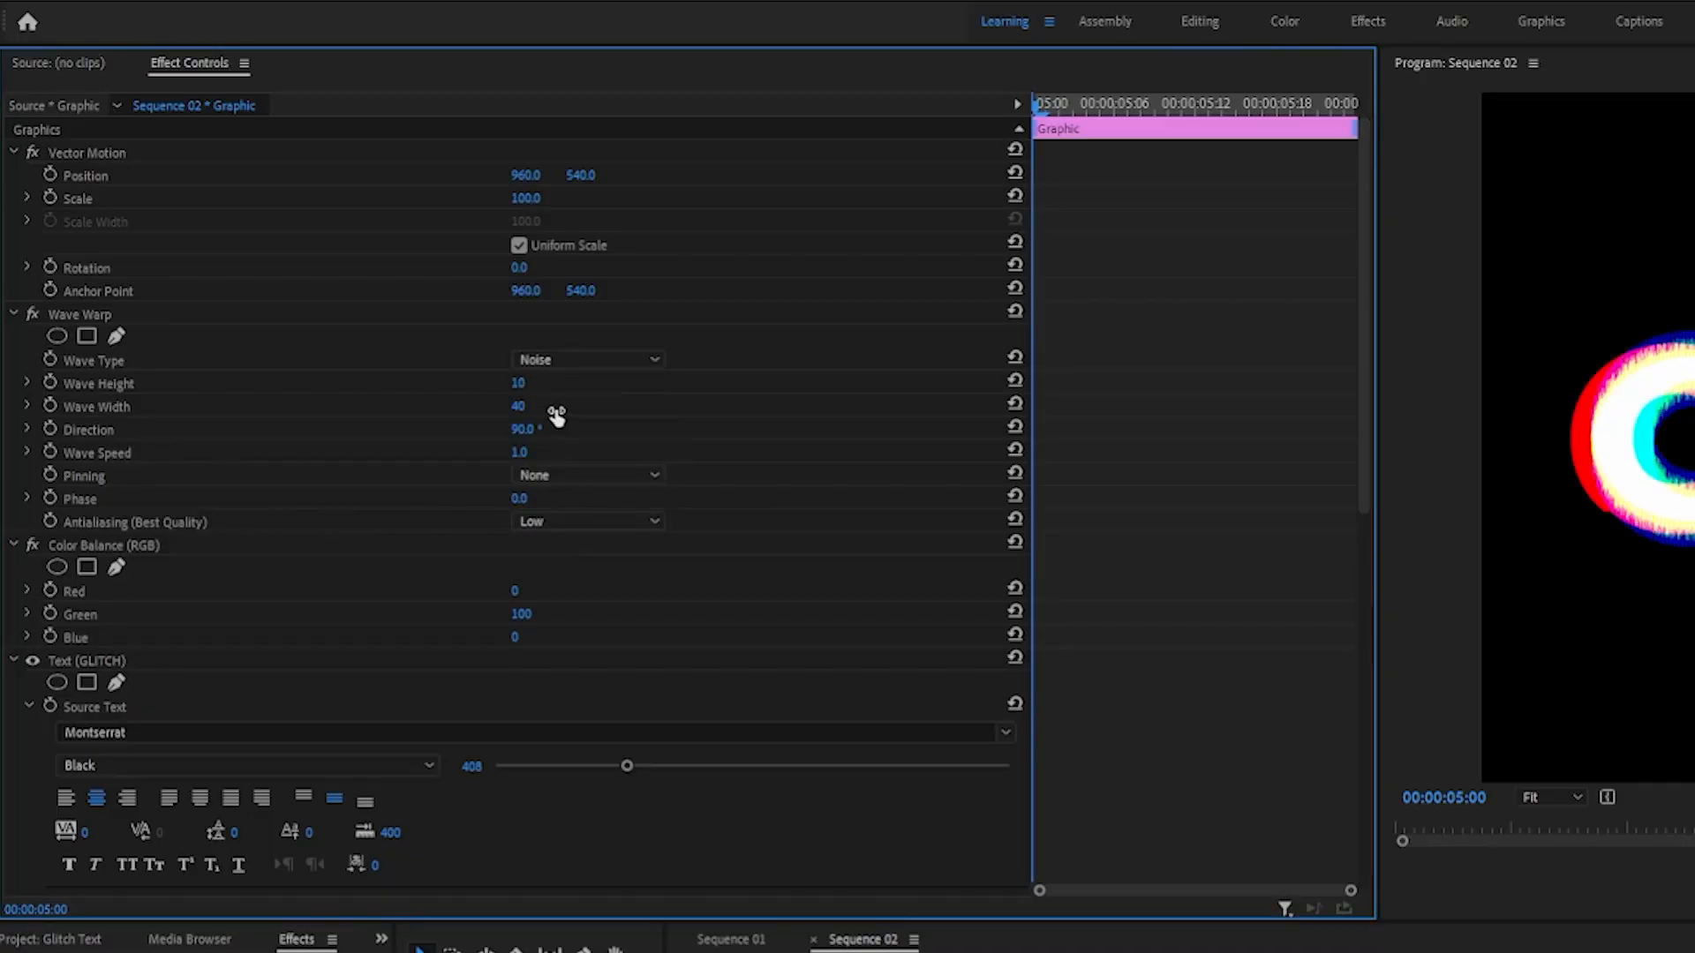
left_click(519, 383)
type("33")
left_click(518, 405)
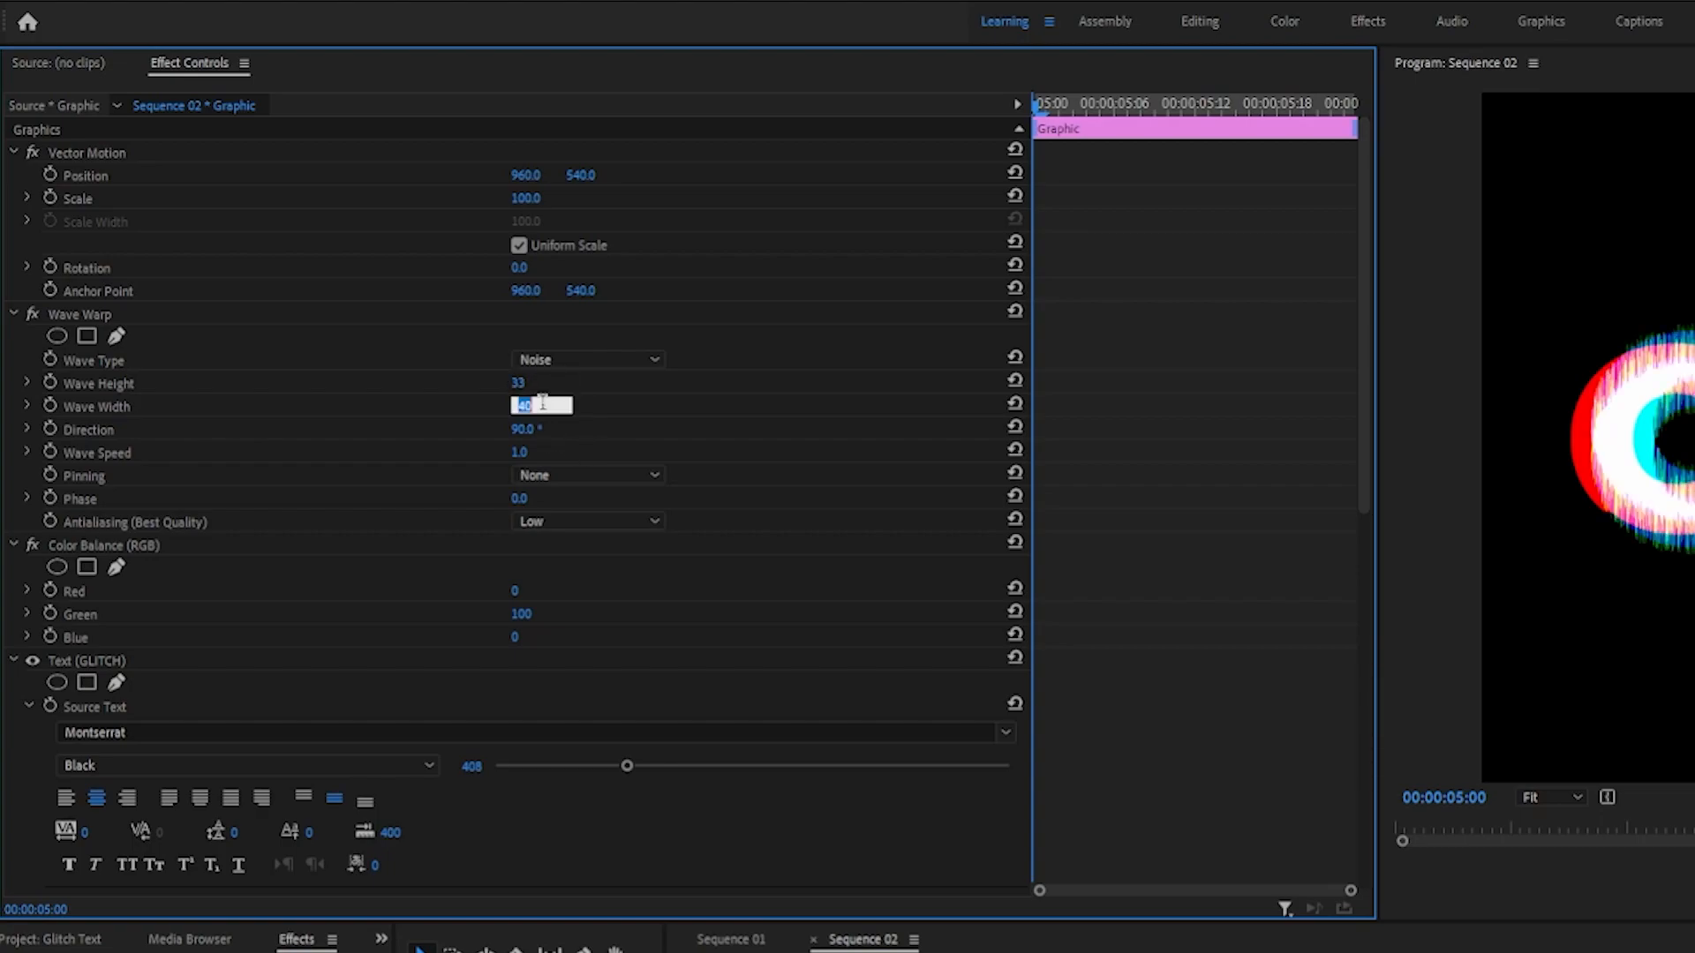
type("3")
left_click(530, 431)
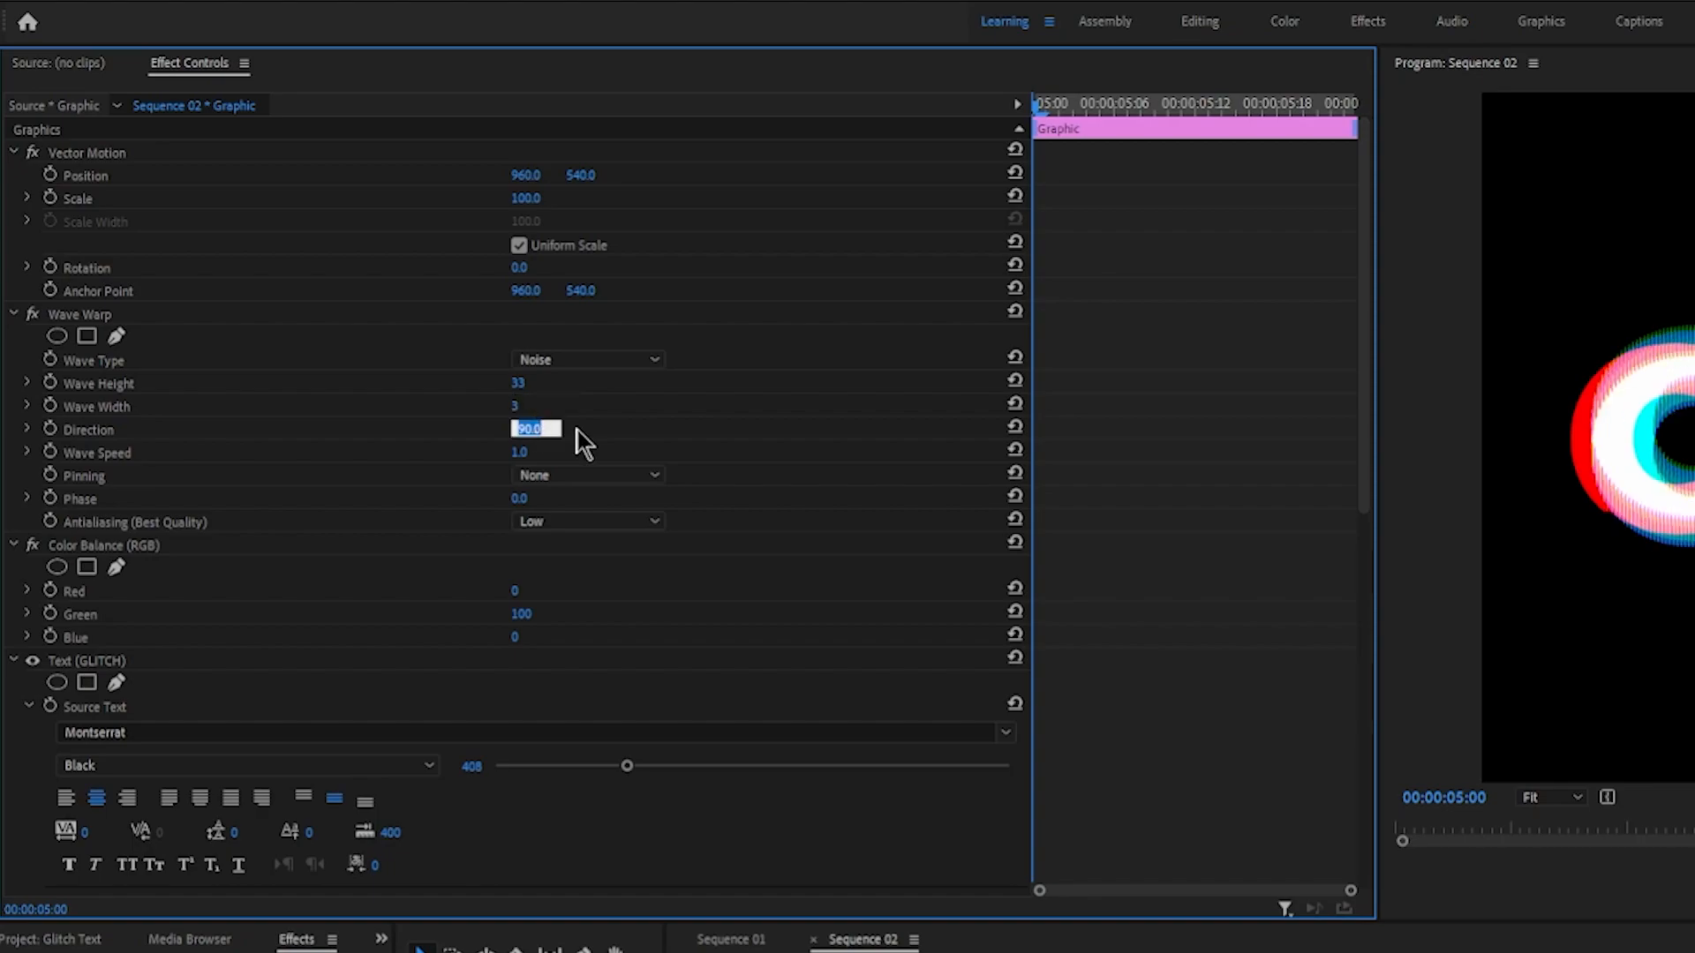
type("220")
key("Return")
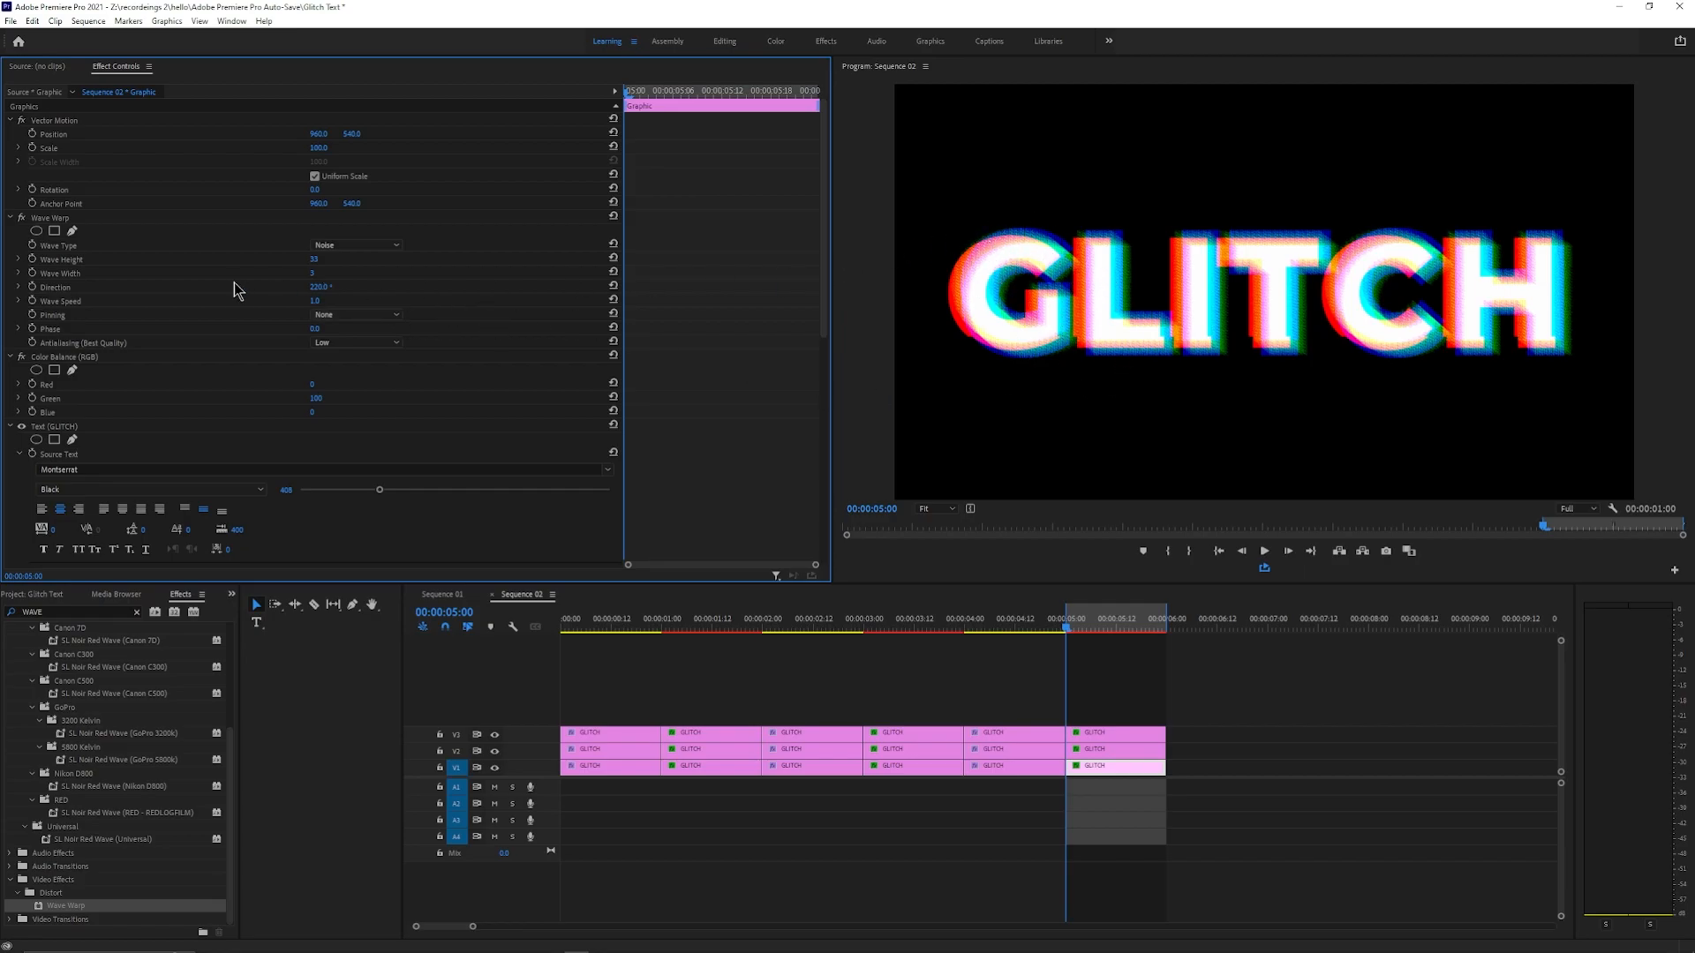
Step: Enable keyframing for the V1 clip's Wave Height and Wave Width at 00:00:05:00
left_click(32, 260)
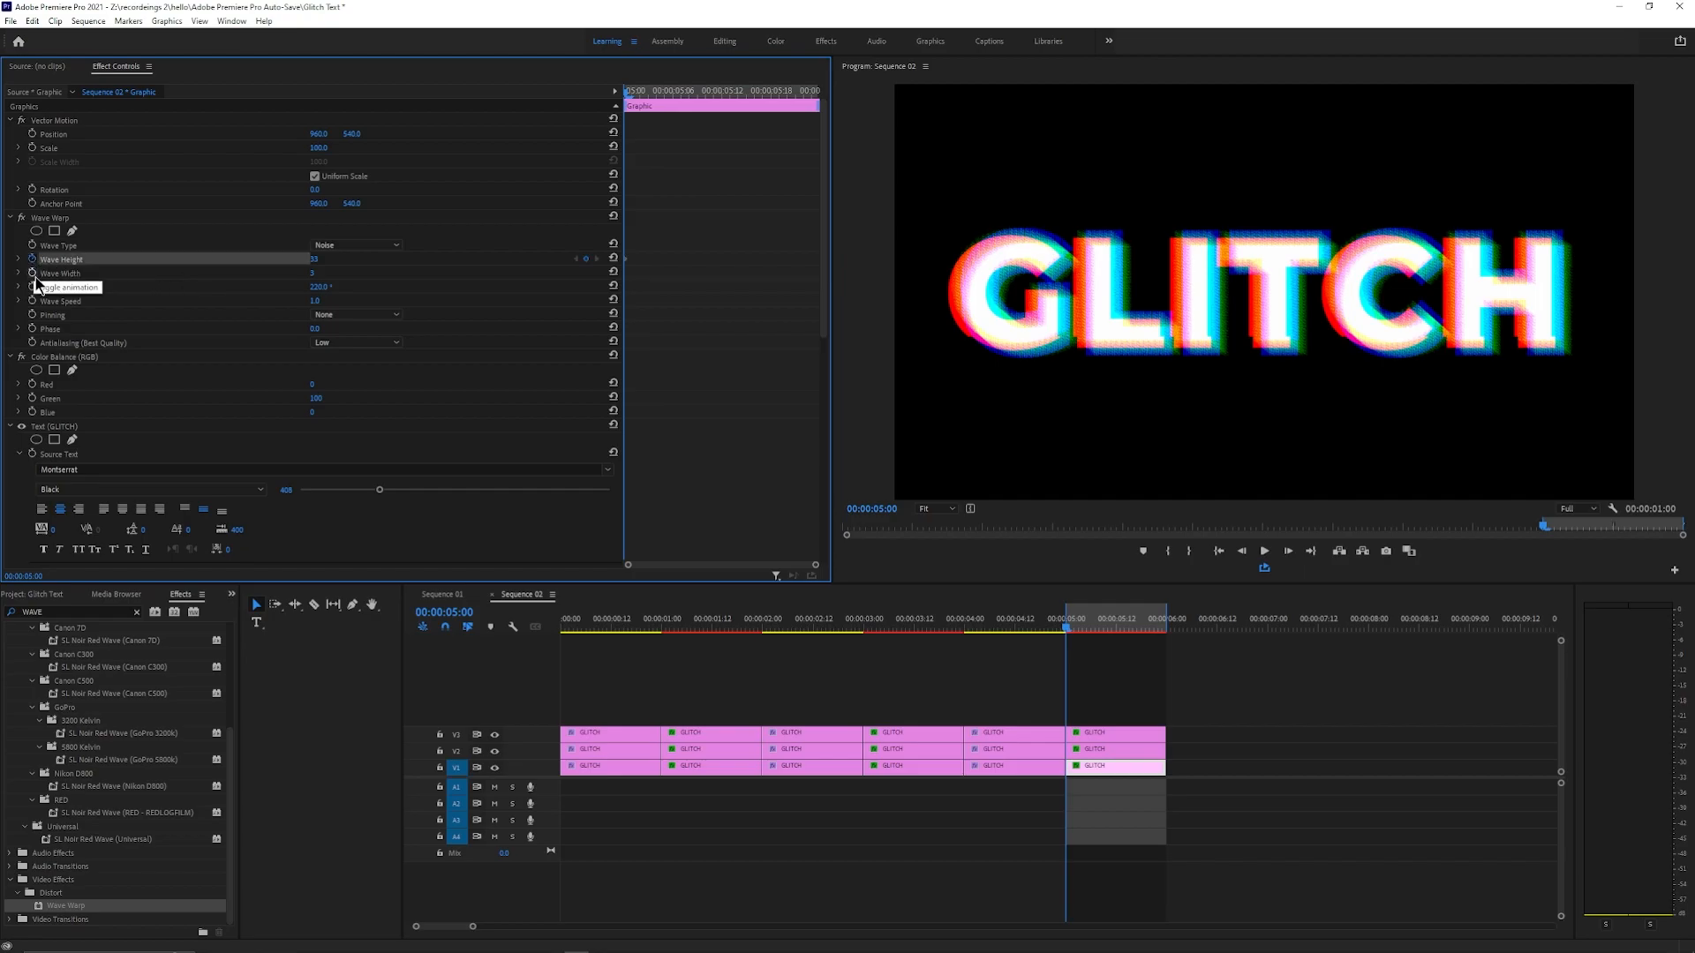
left_click(32, 275)
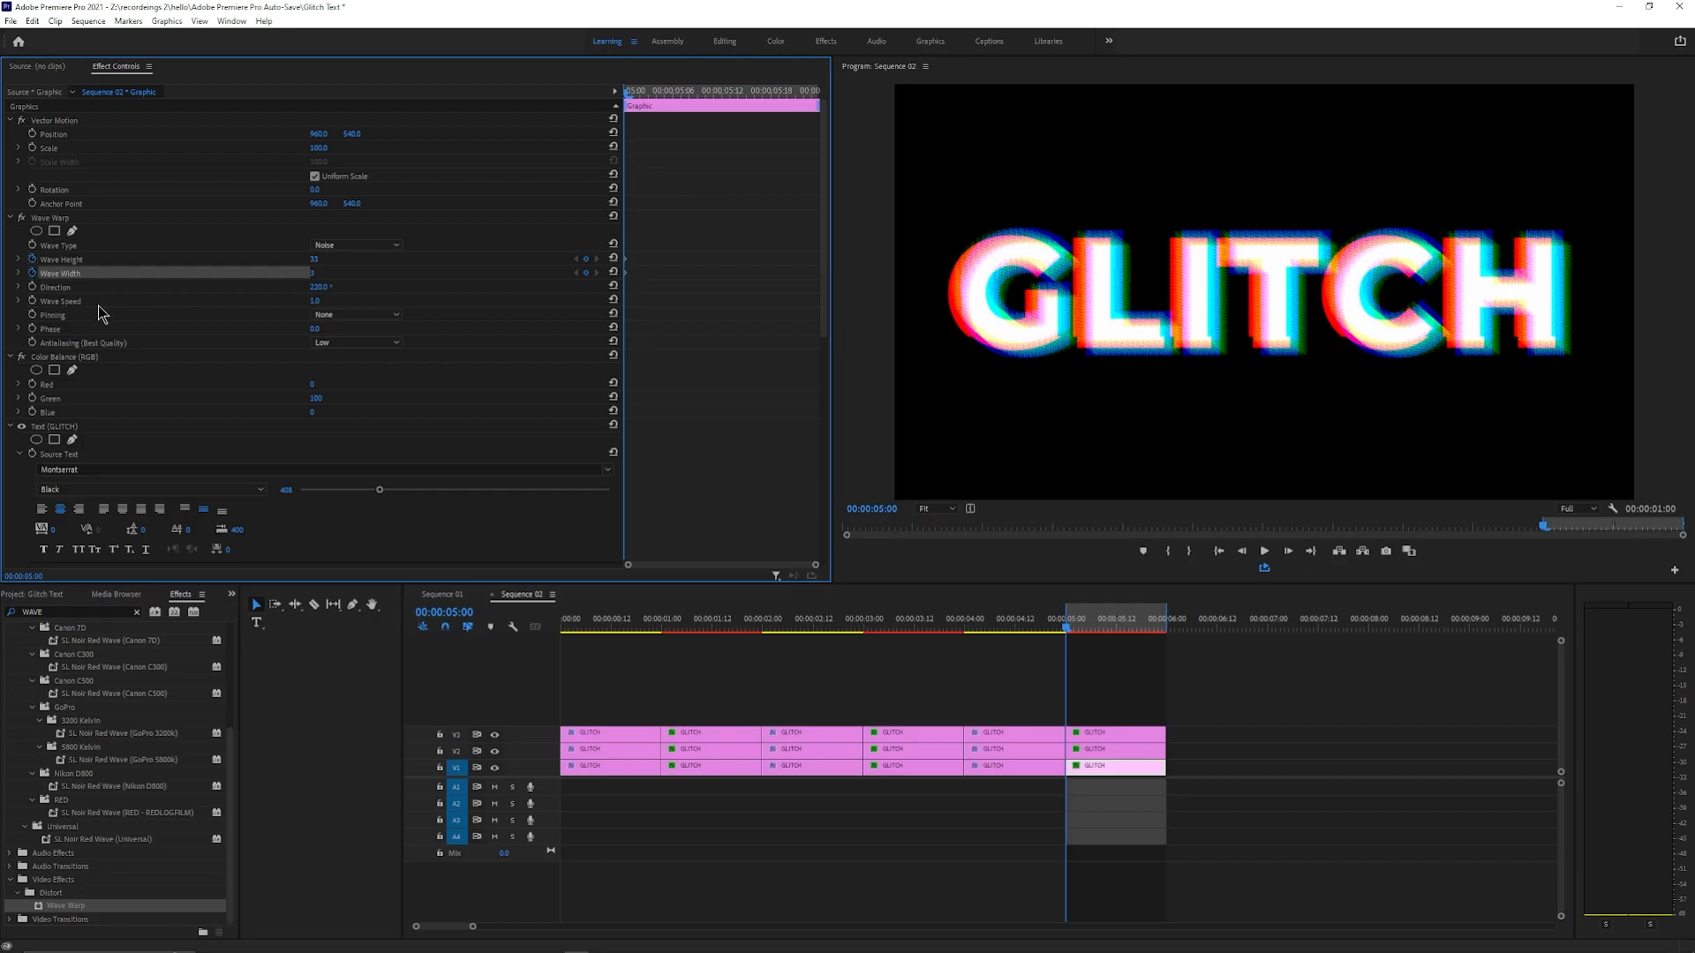
left_click(660, 164)
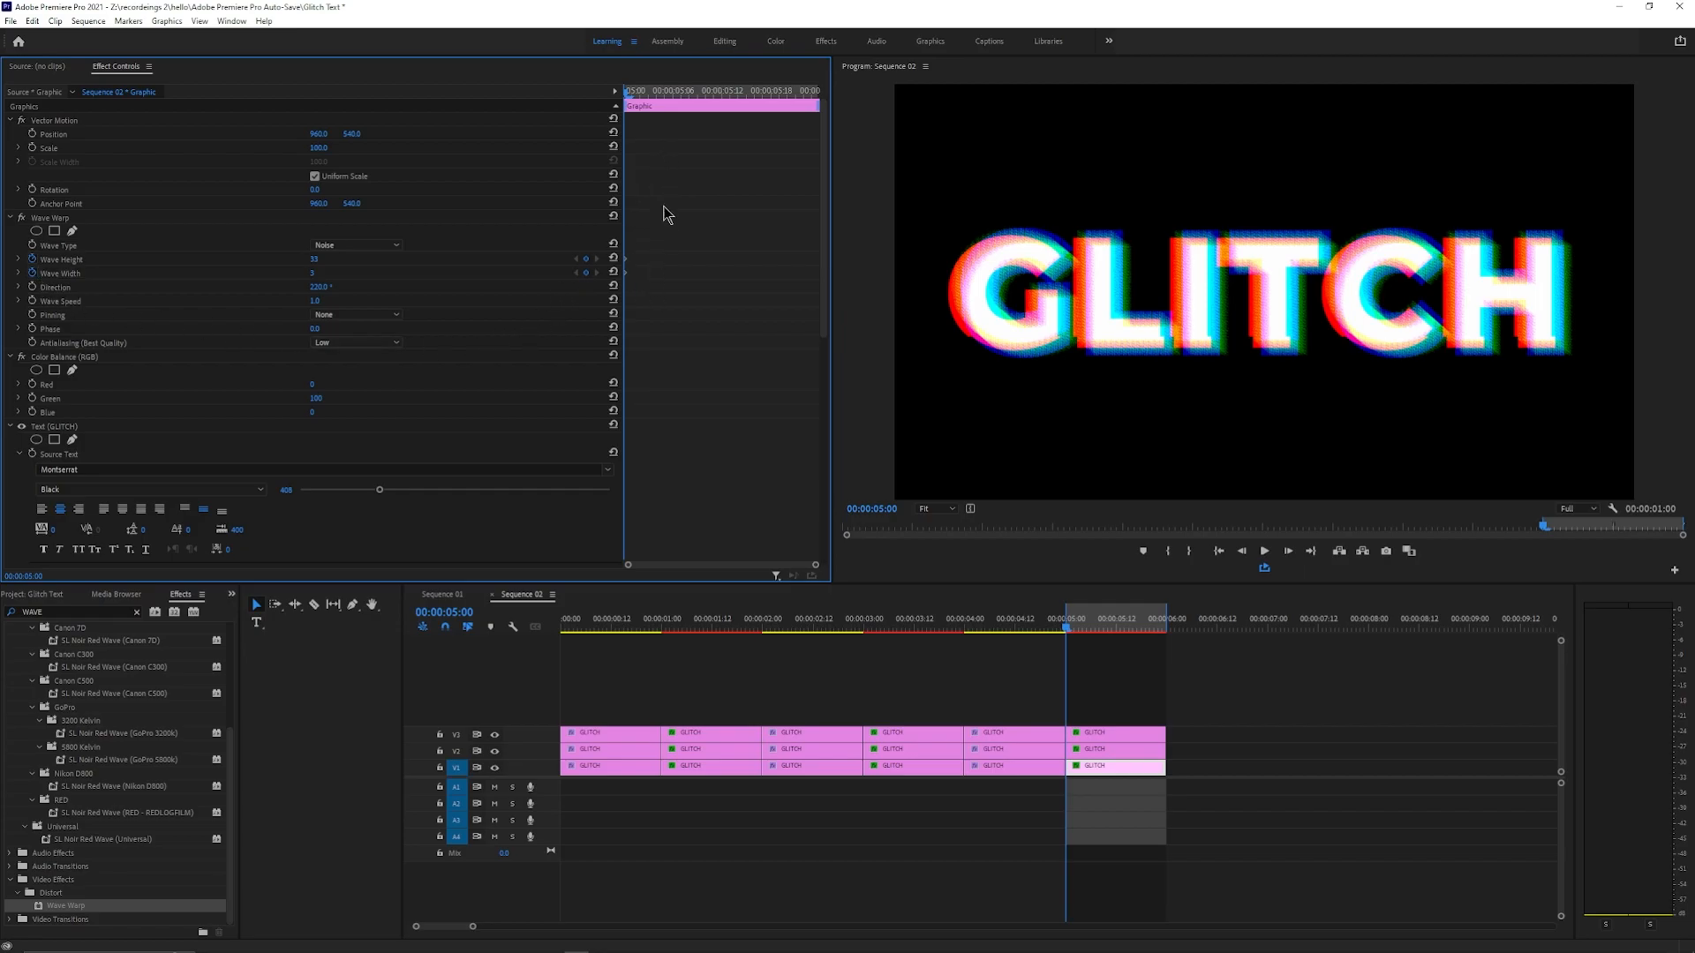
Step: Keyframe the V1 clip's Wave Height at 0 and Wave Width at 1 on 00:00:05:04
key("Right")
key("Right")
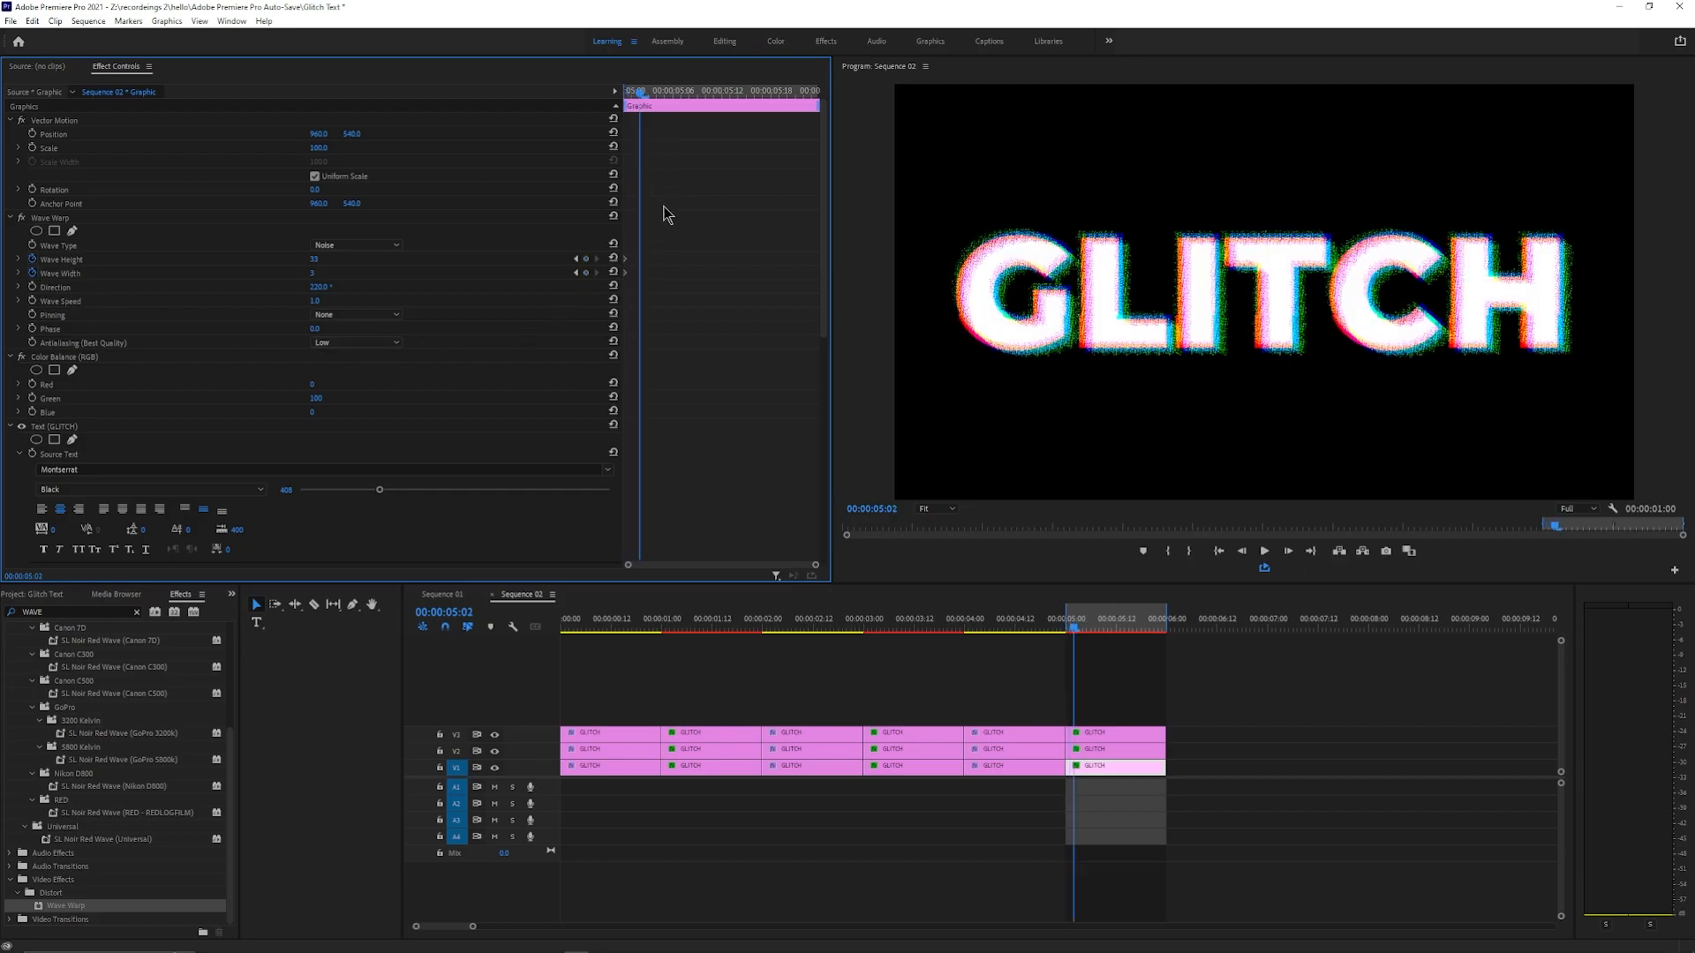
key("Right")
key("Right")
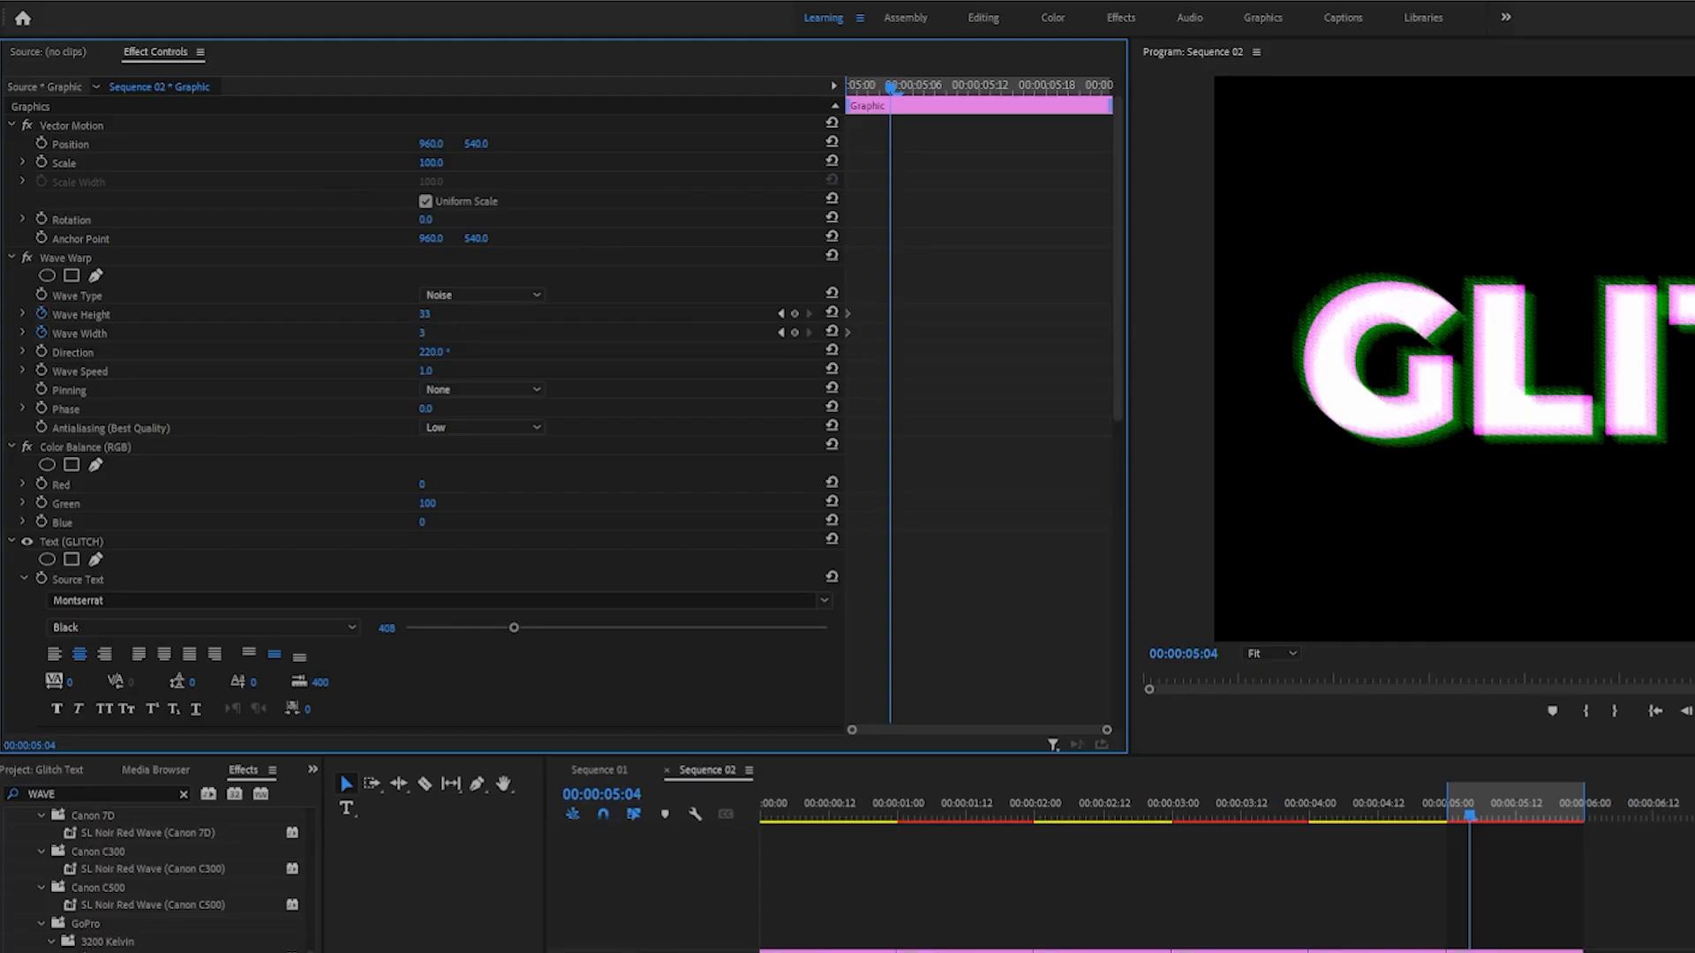
left_click(329, 258)
type("0")
left_click(424, 334)
type("0")
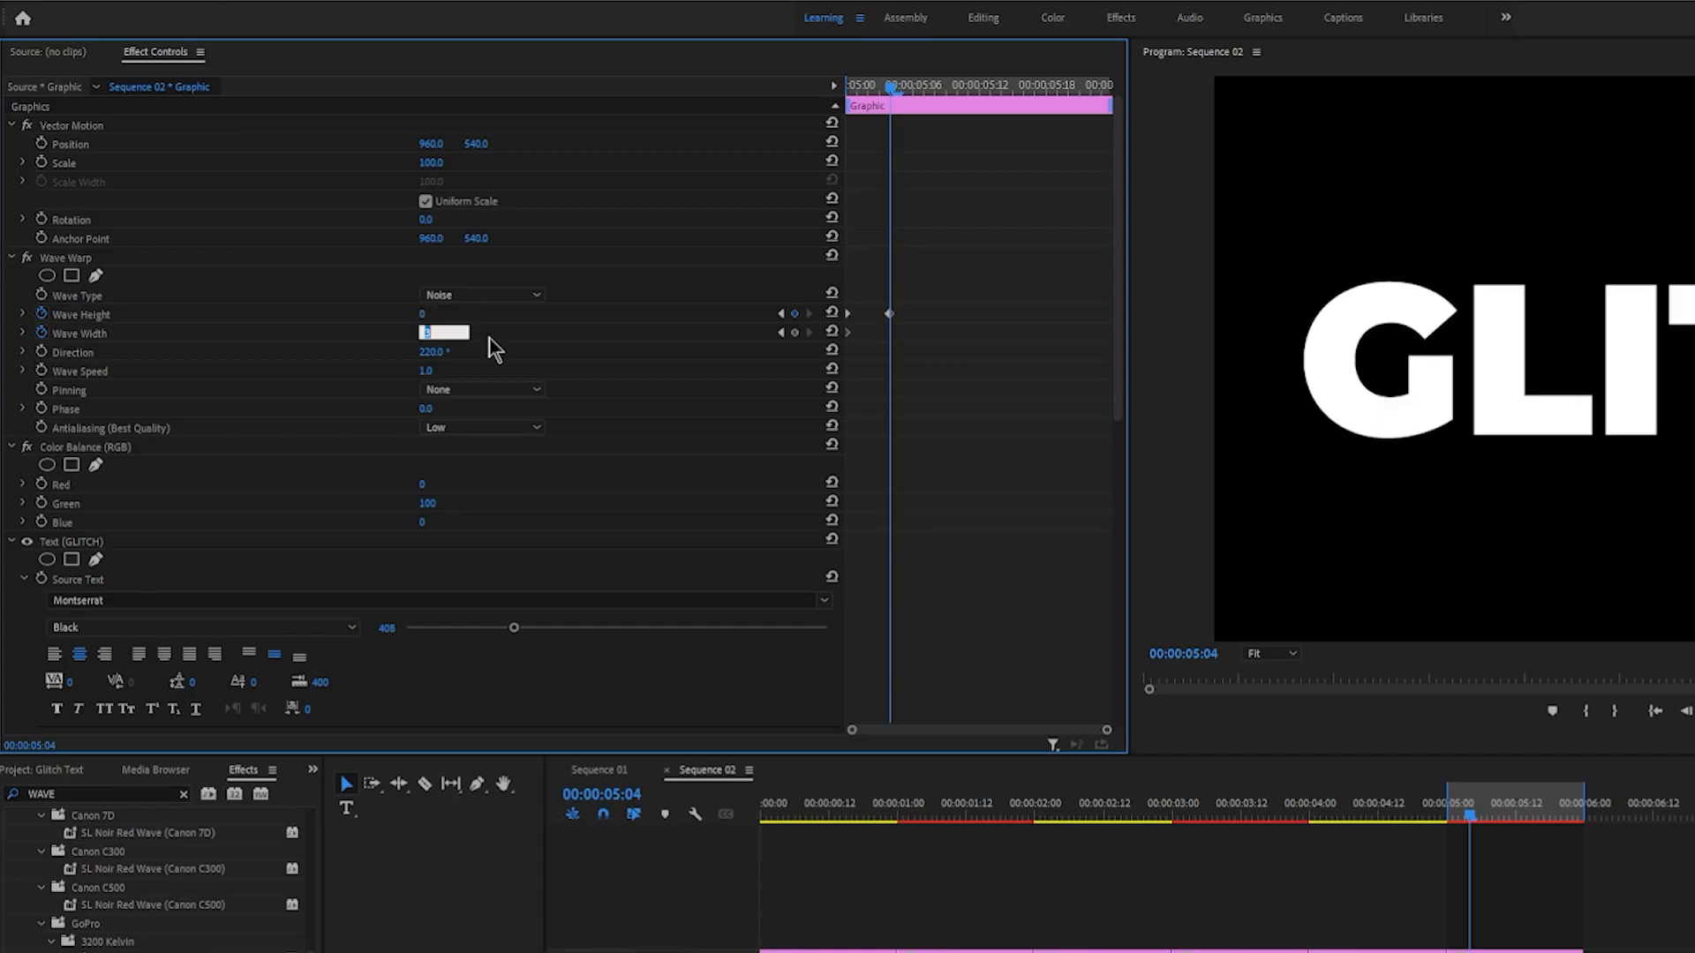
key("Return")
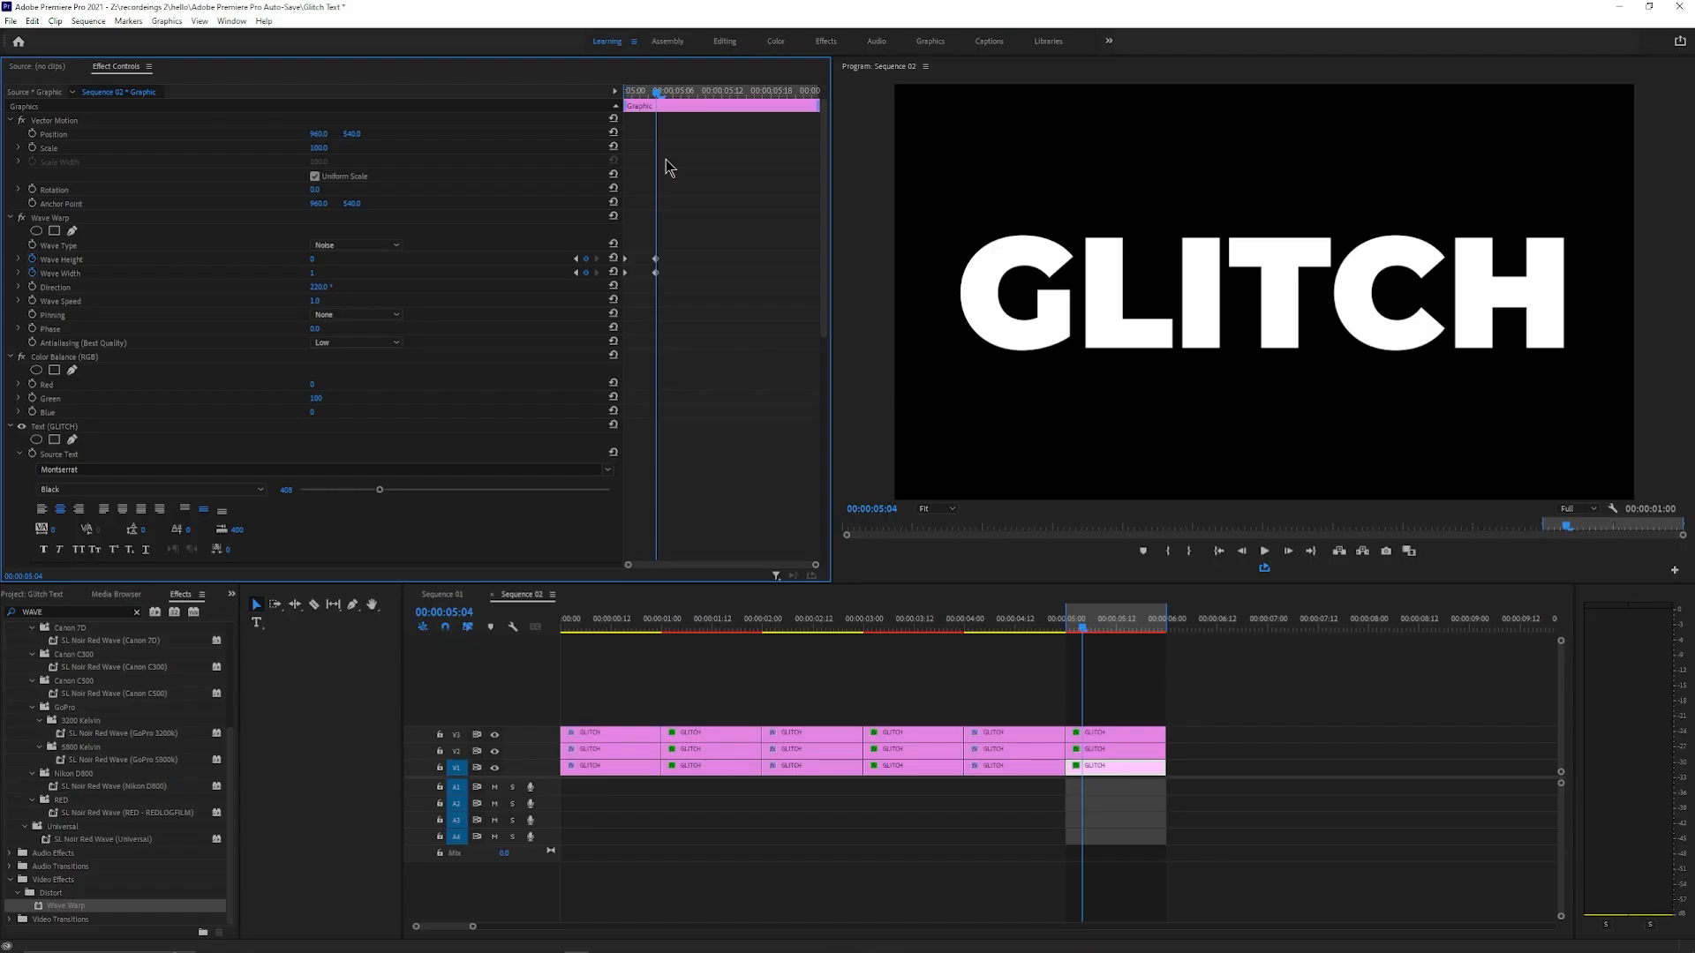
Step: Keyframe the V1 clip's Wave Height at 33 and Wave Width at 3 on 00:00:05:08
key("Right")
key("Right")
key("Right")
key("Right")
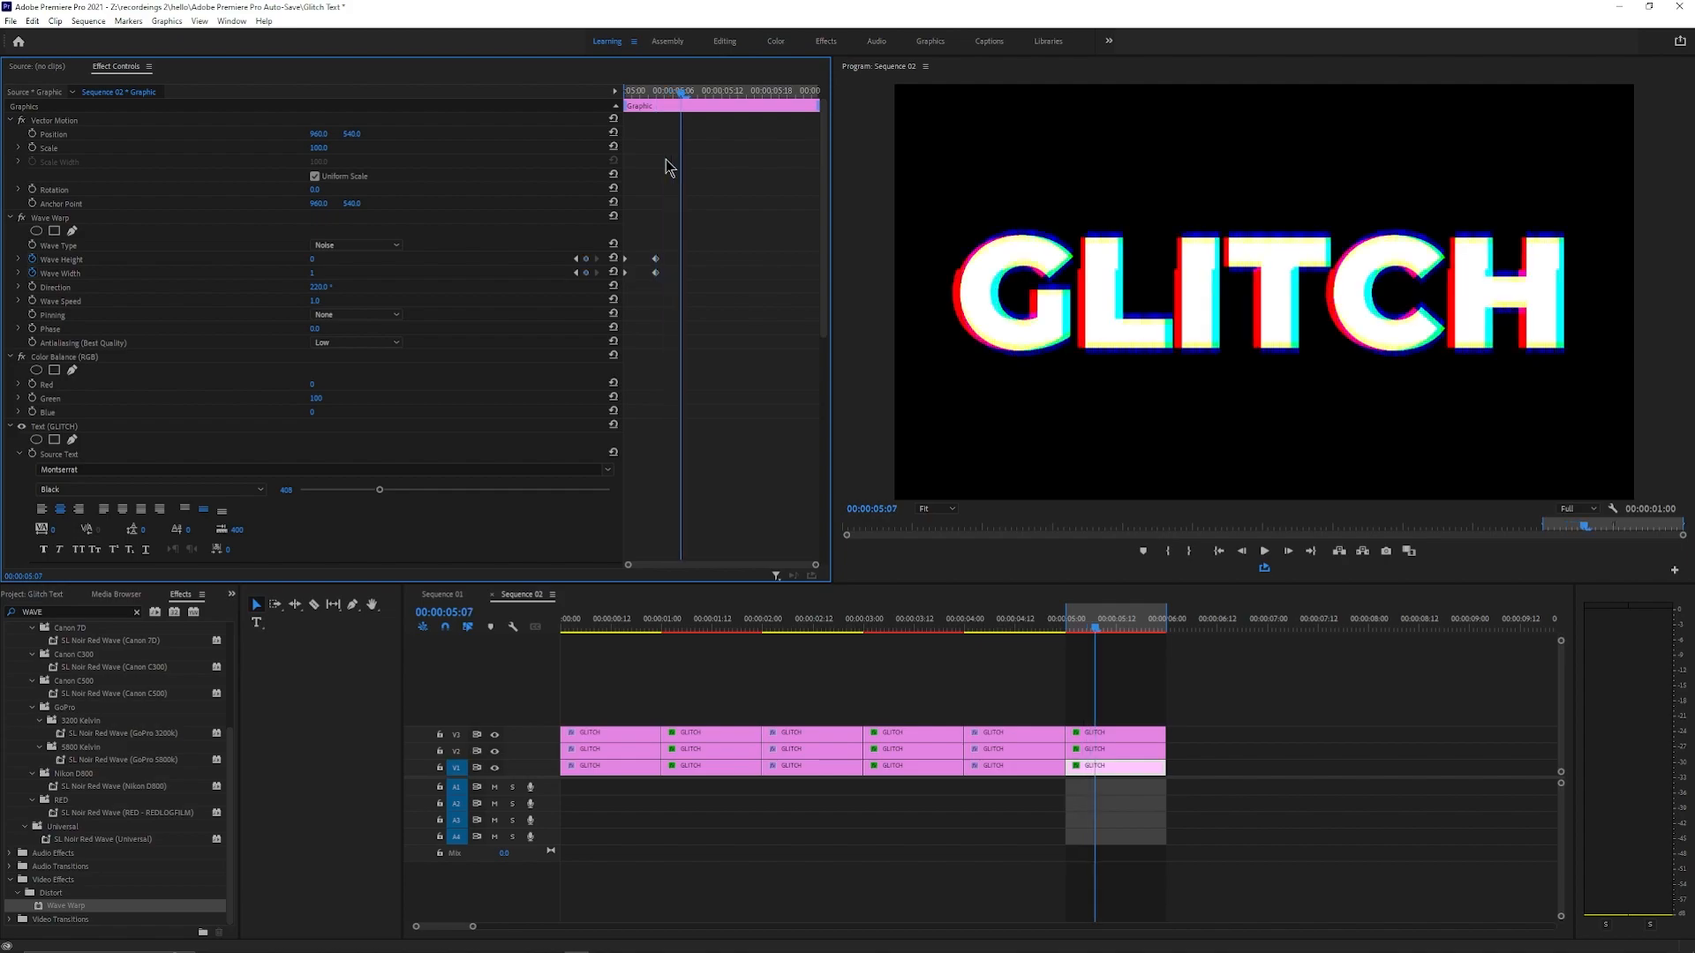
left_click(314, 261)
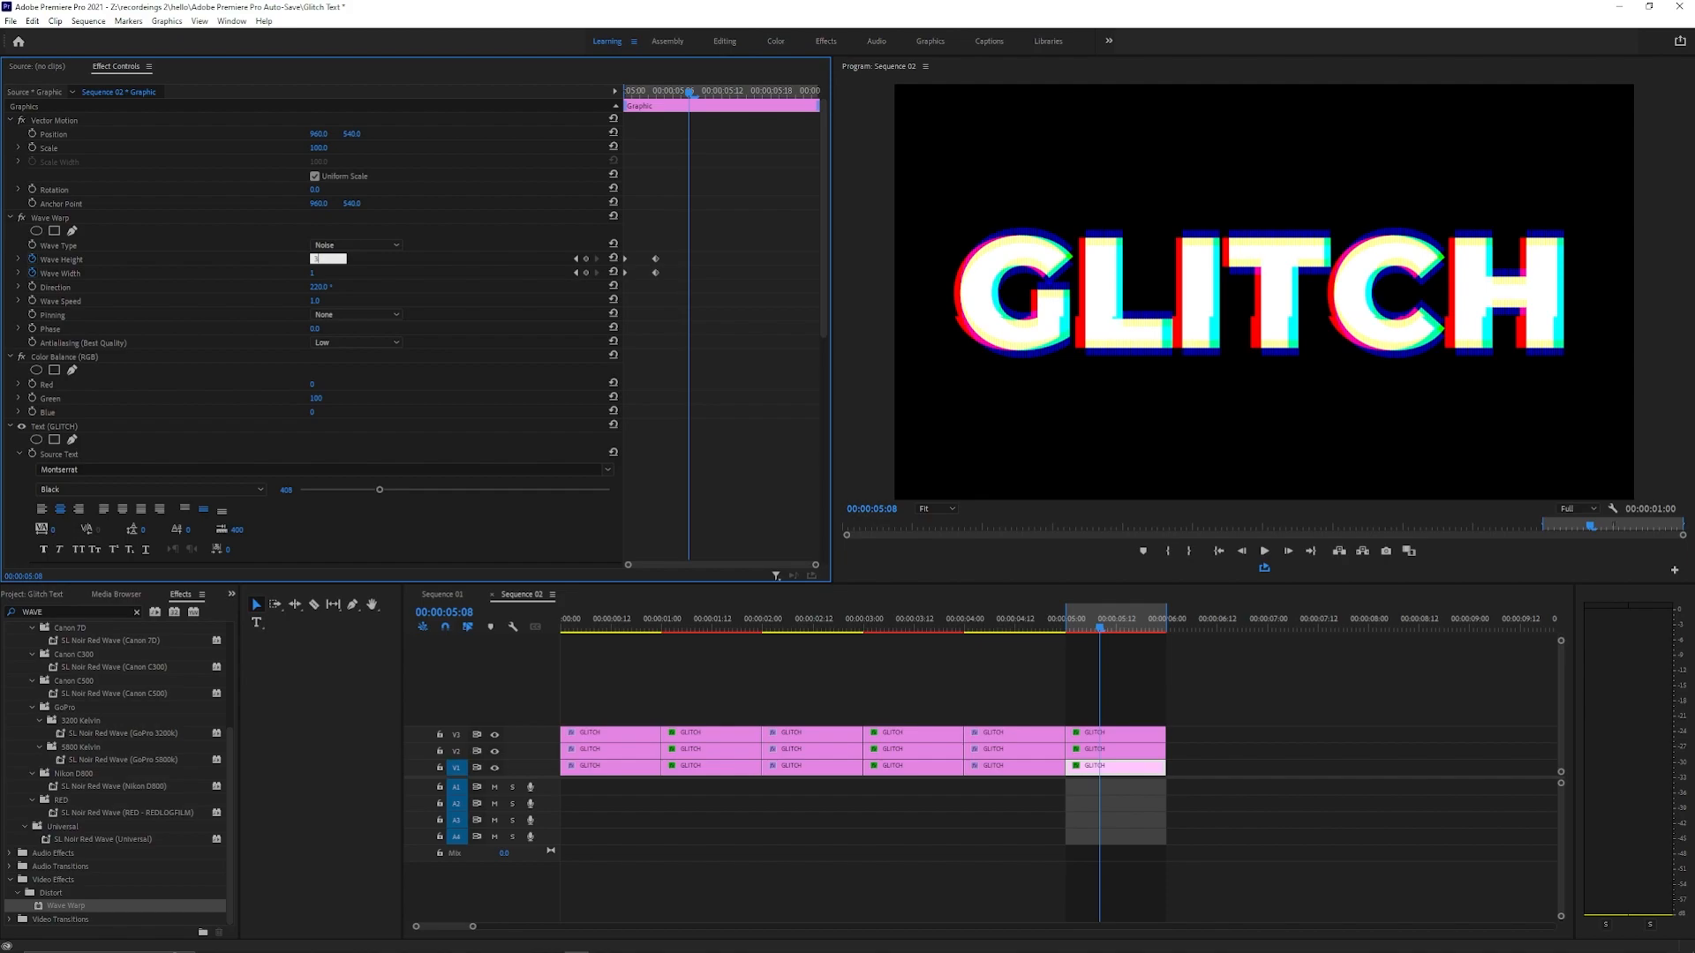
type("33")
left_click(311, 276)
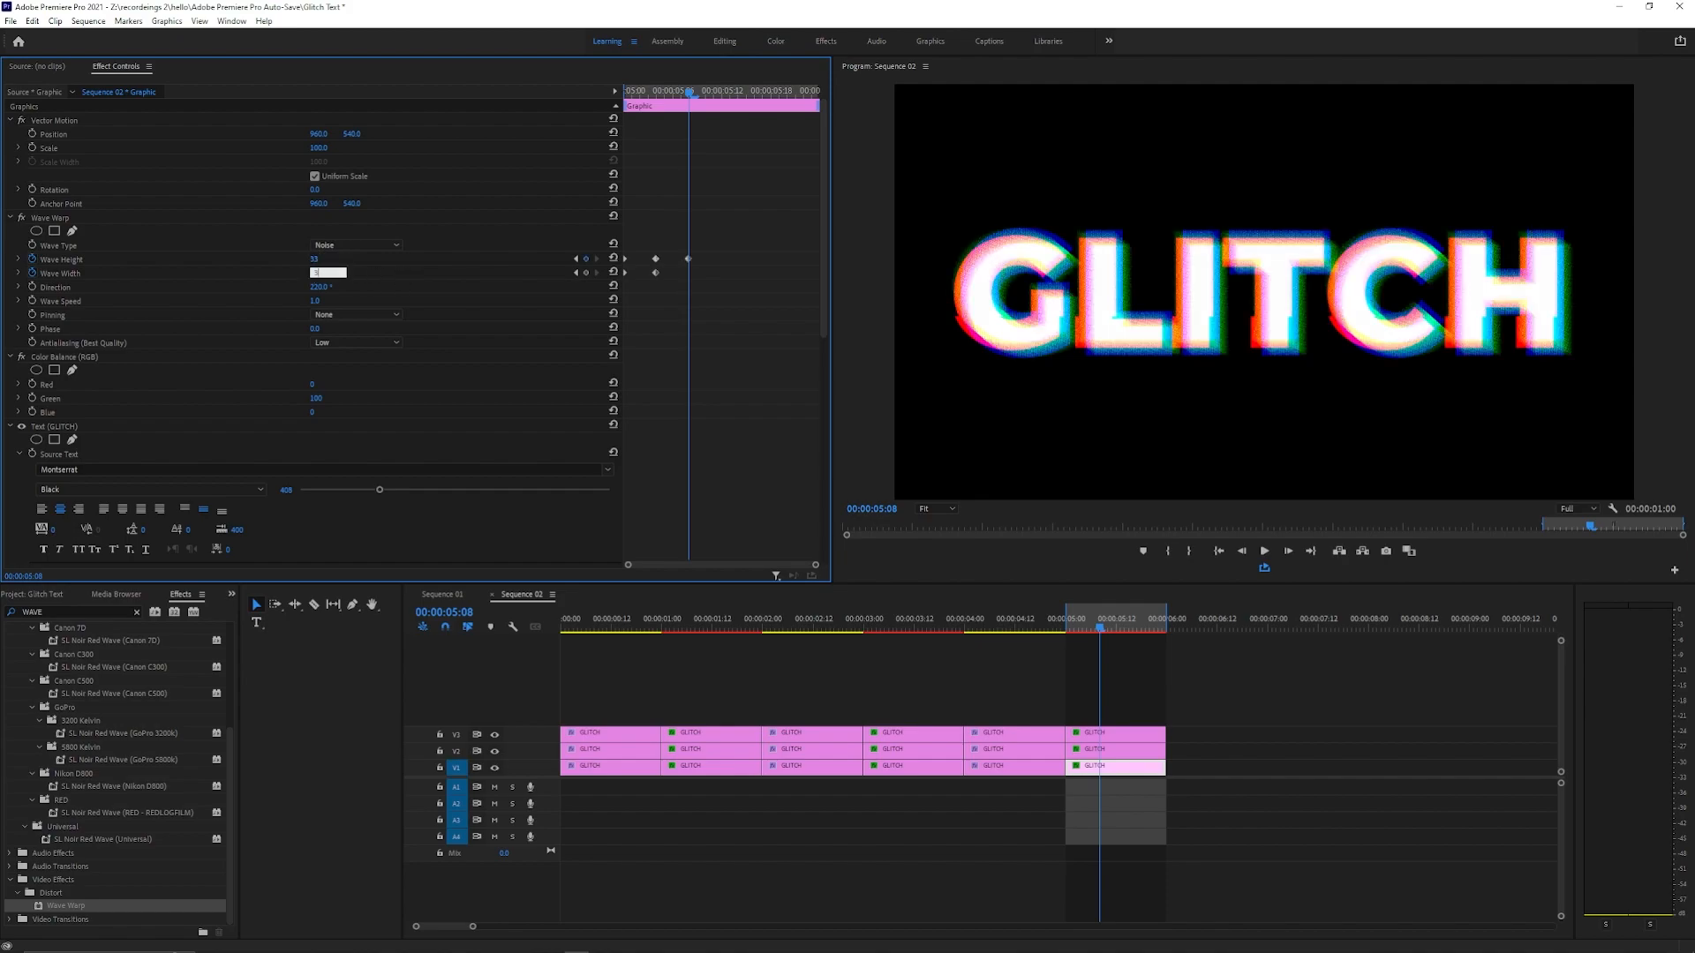
key("Return")
Step: Keyframe the V1 clip's Wave Height at 0 and Wave Width at 1 on 00:00:05:12
key("Right")
key("Right")
key("Right")
key("Right")
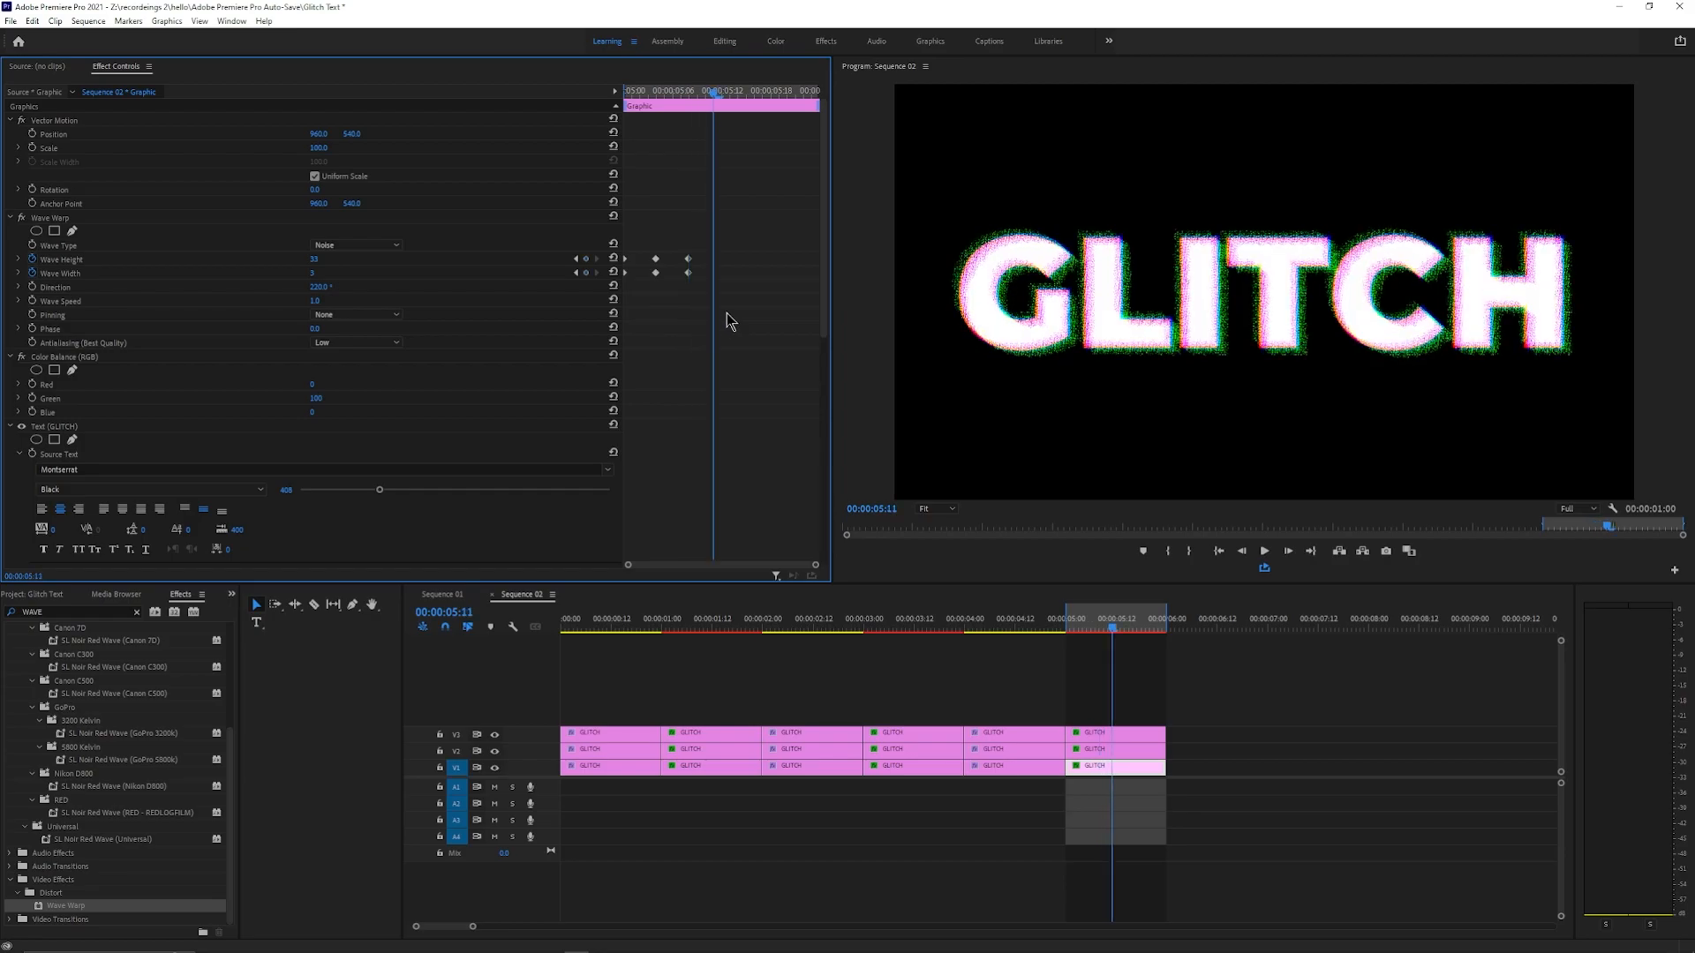
left_click(327, 257)
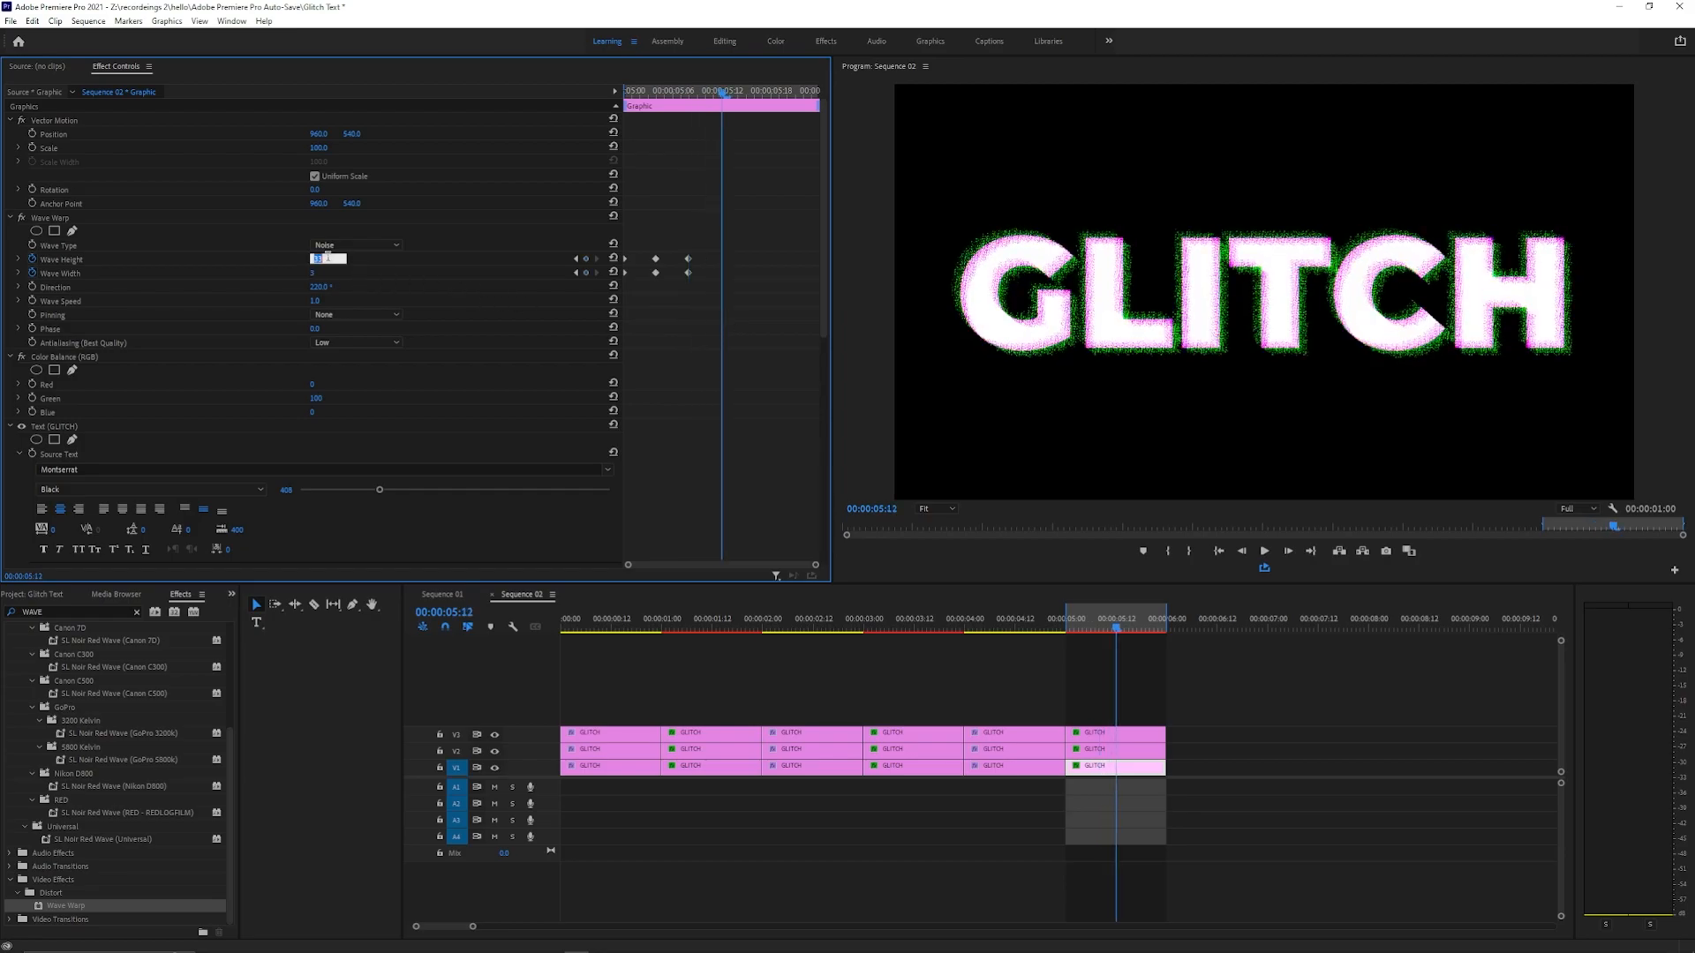
type("0")
left_click(314, 275)
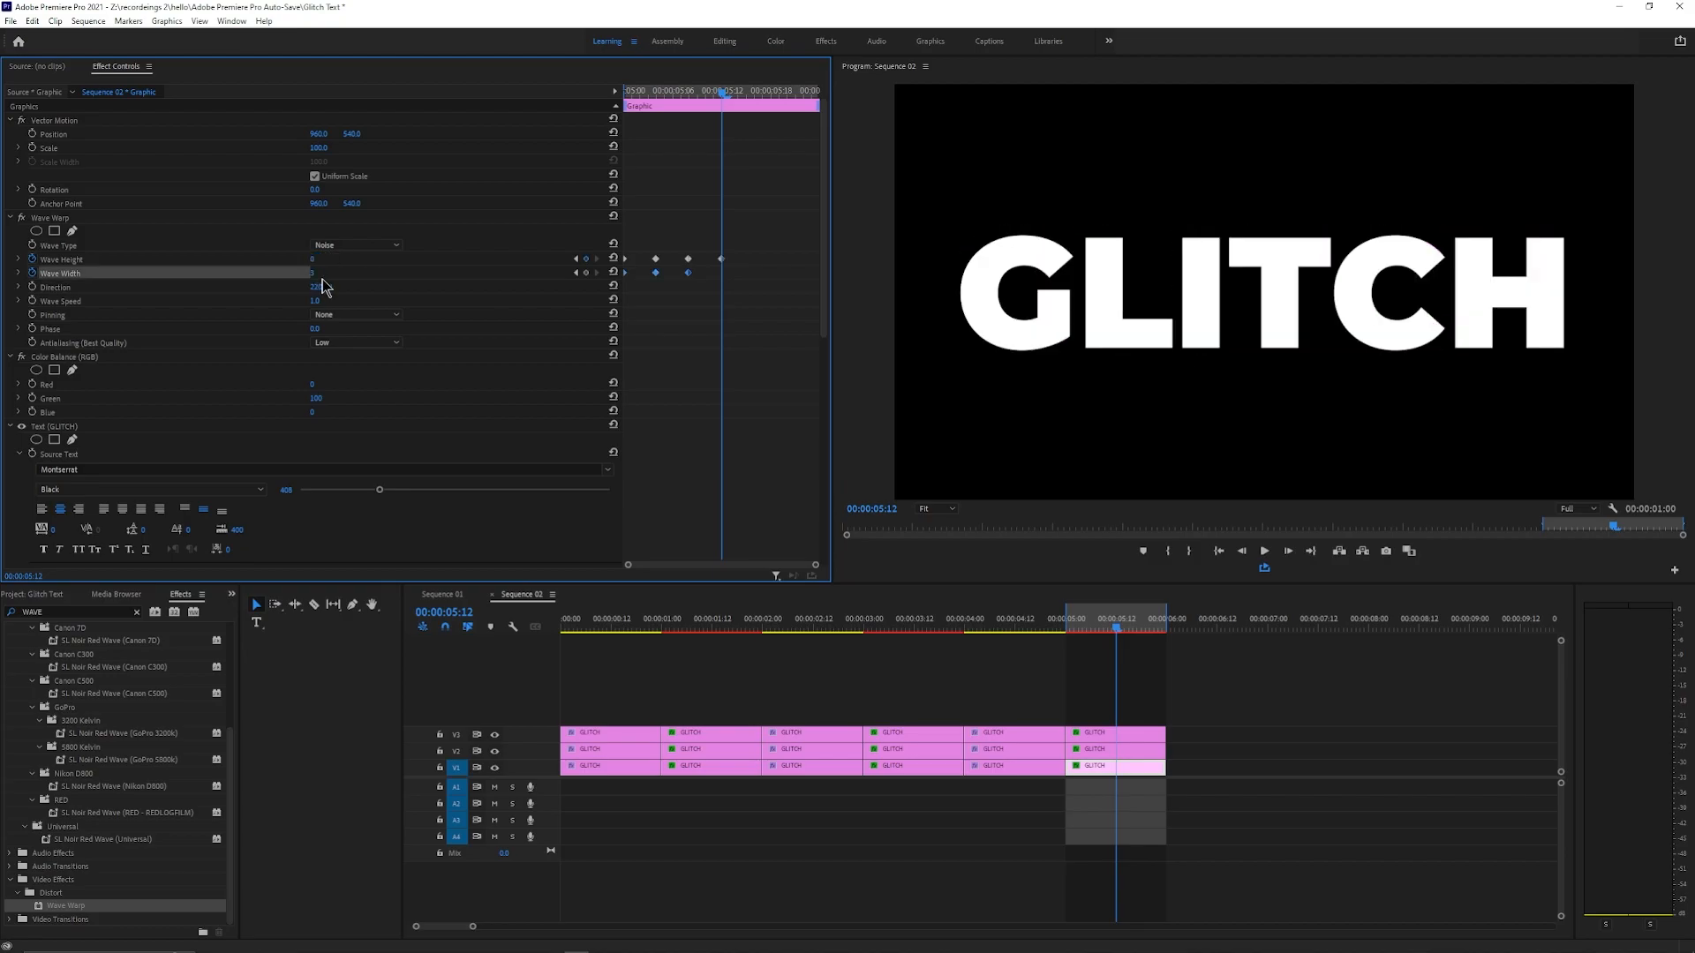
type("1")
key("Return")
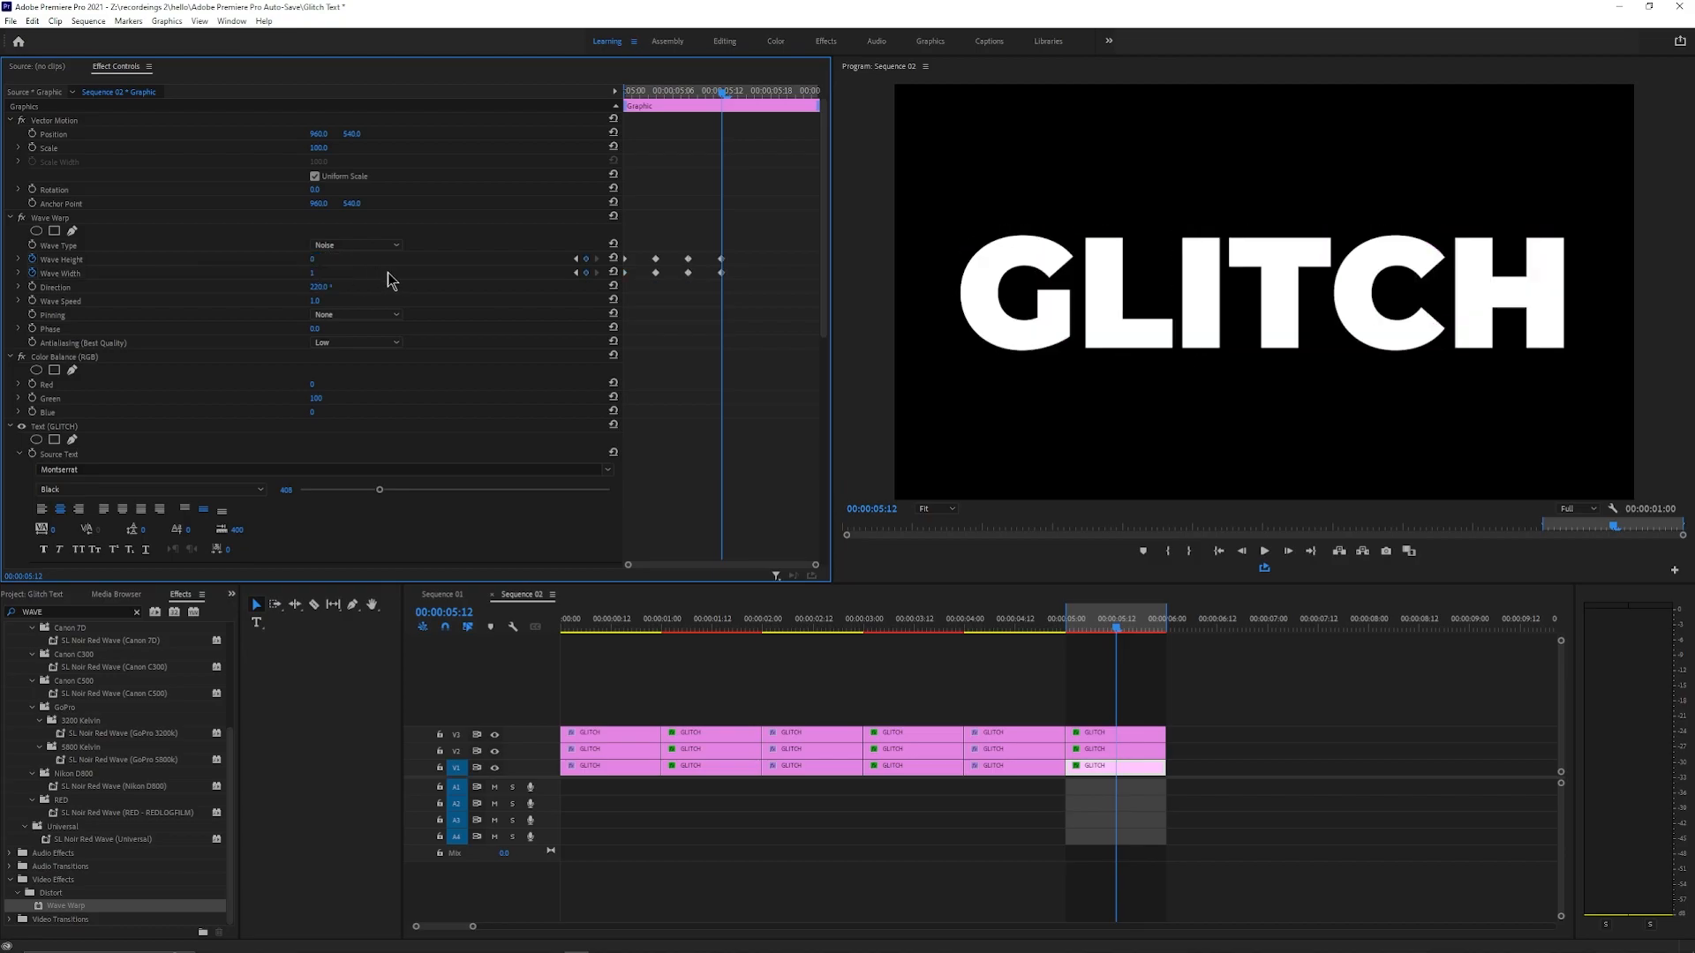
Step: Keyframe the V1 clip's Wave Height at 33 and Wave Width at 3 on 00:00:05:16
key("space")
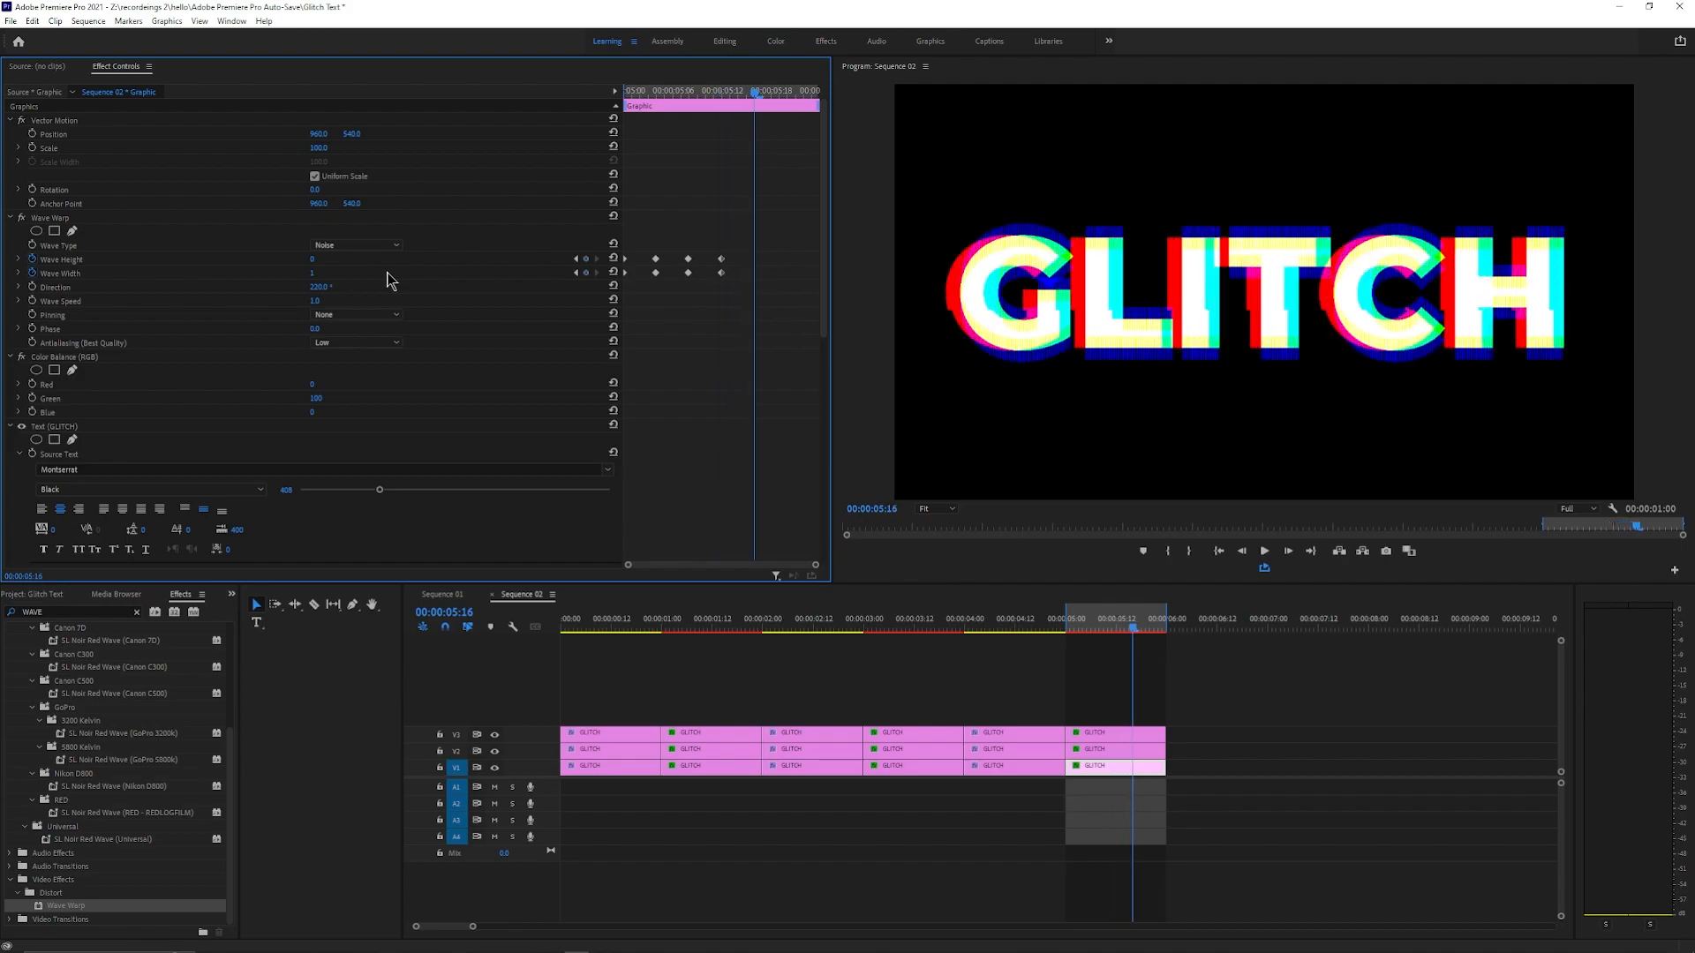
left_click(327, 257)
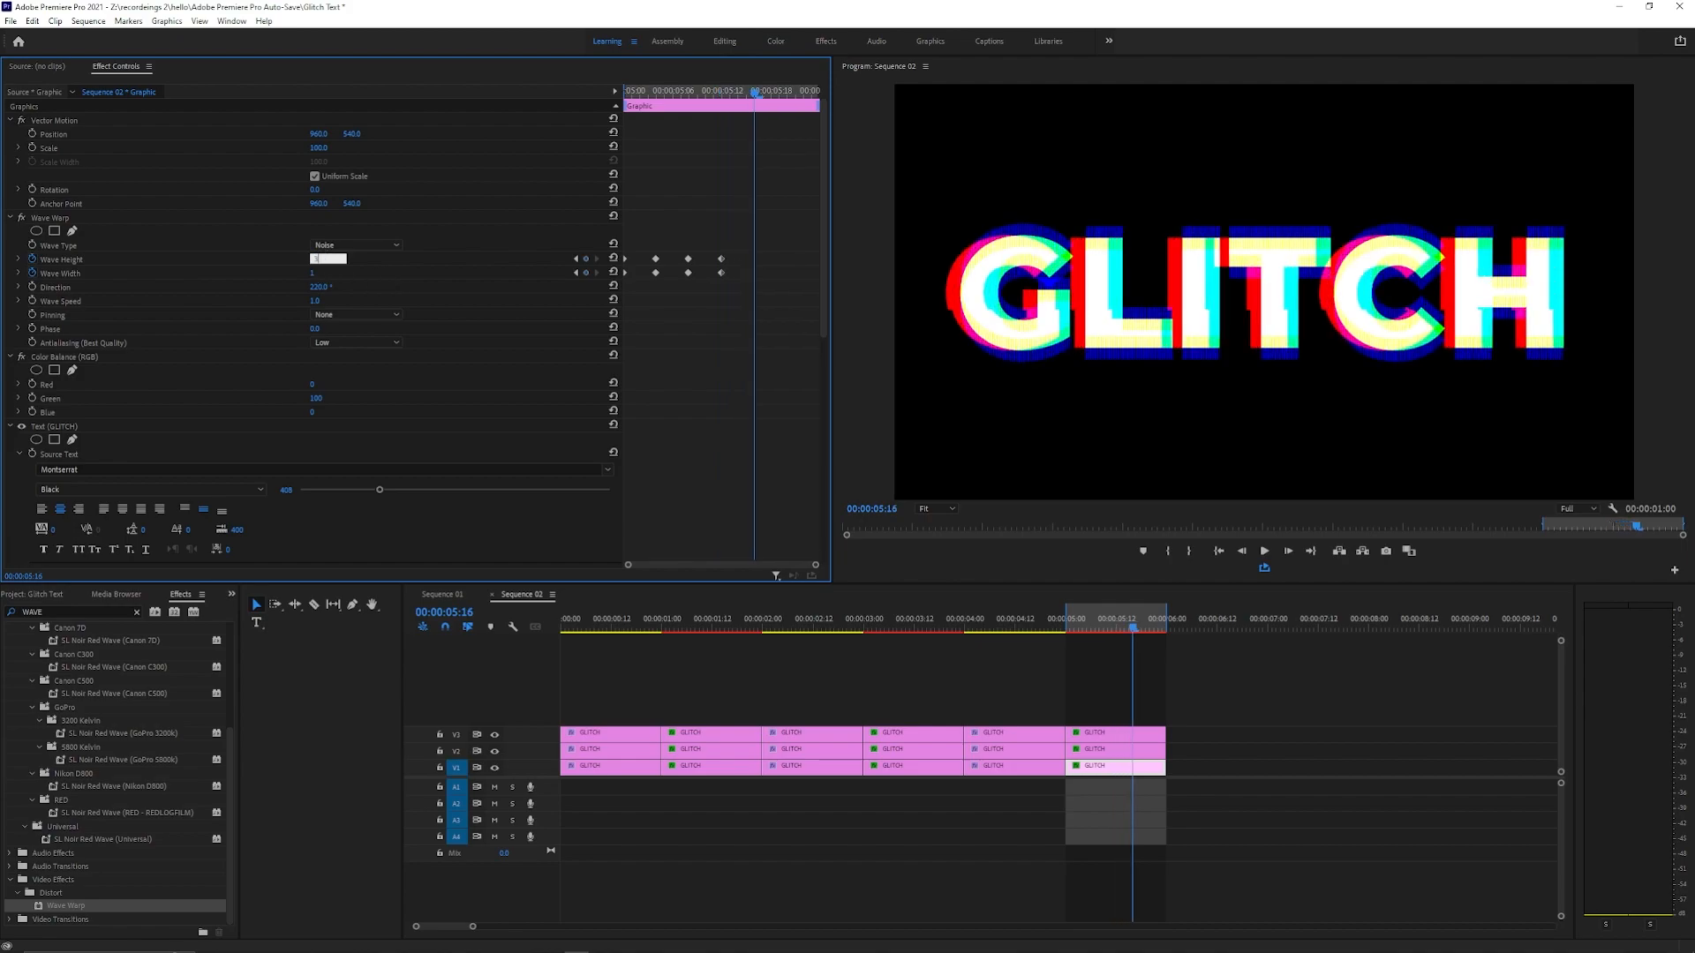
type("33")
key("Tab")
type("3")
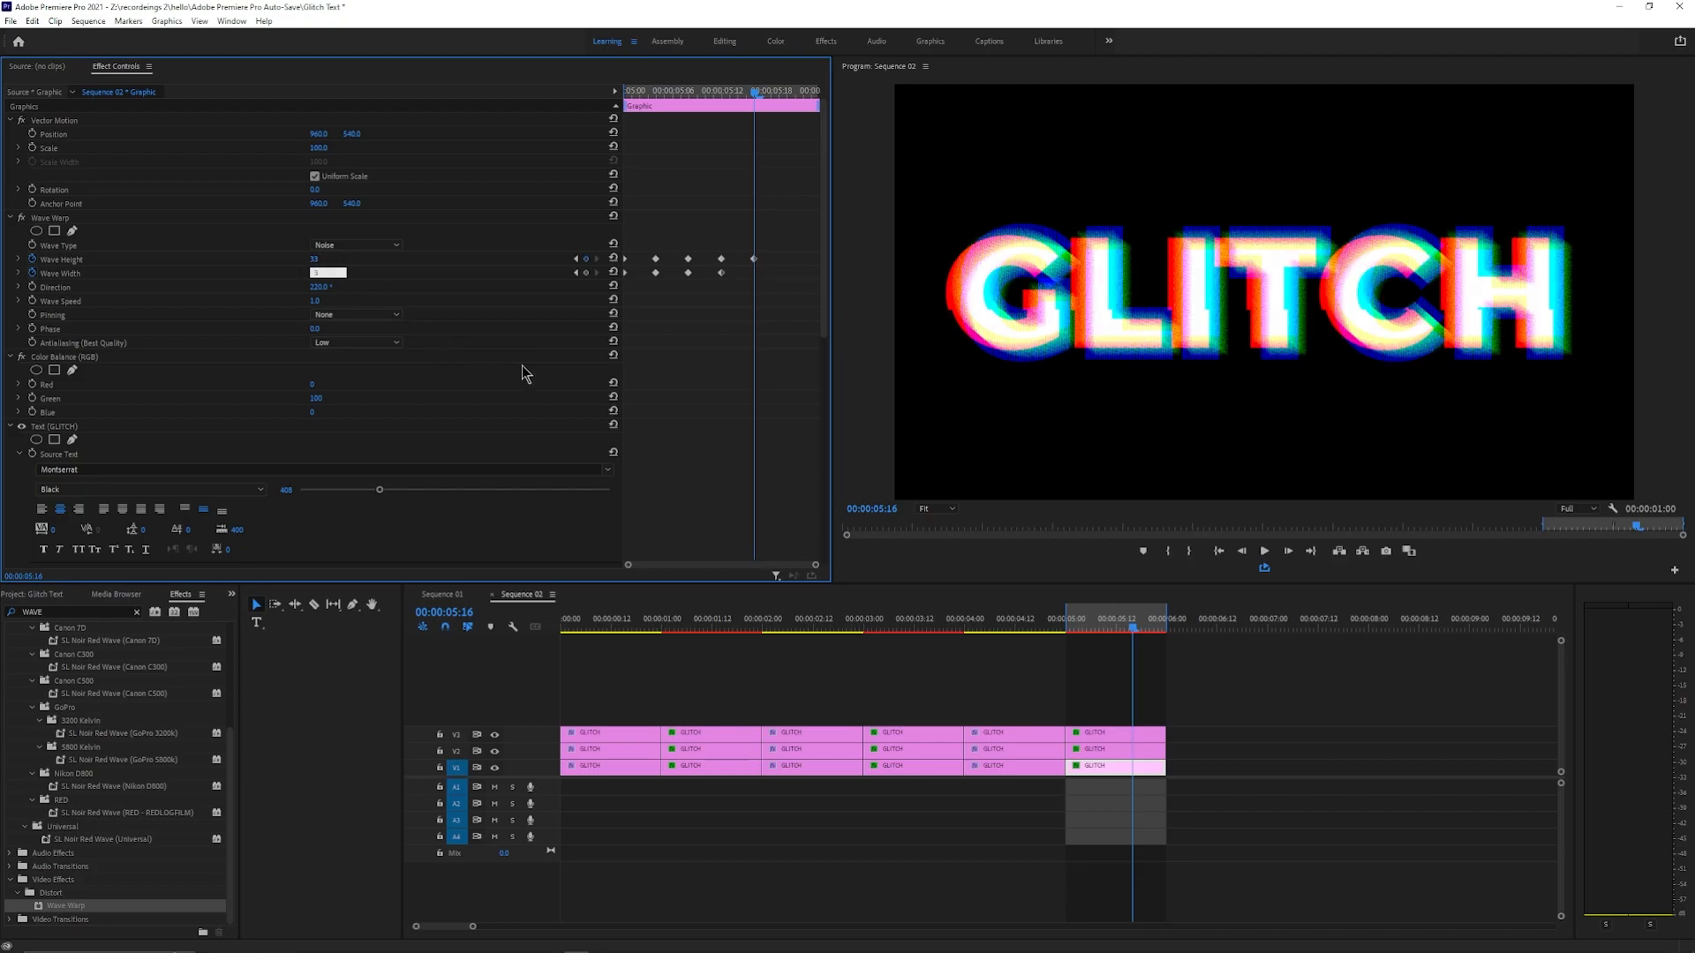
key("Return")
Step: Enter 0 for the V1 clip's Wave Height and Wave Width as keyframes on 00:00:05:20
key("Right")
key("Right")
key("Right")
key("Right")
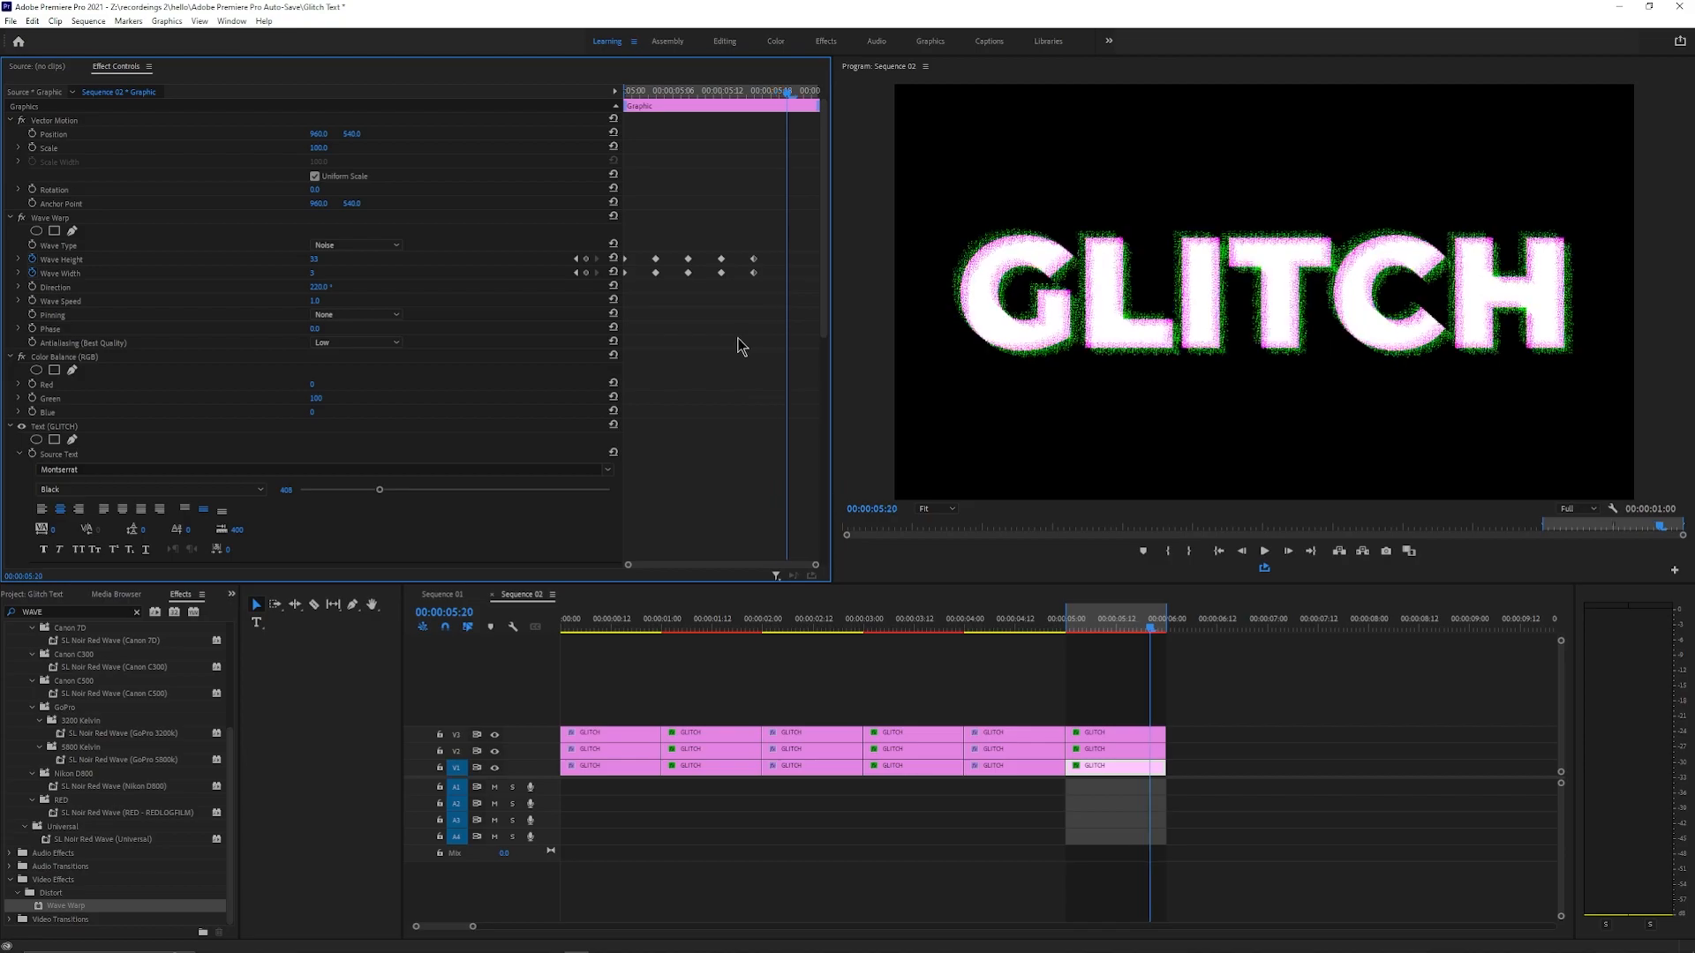
left_click(316, 259)
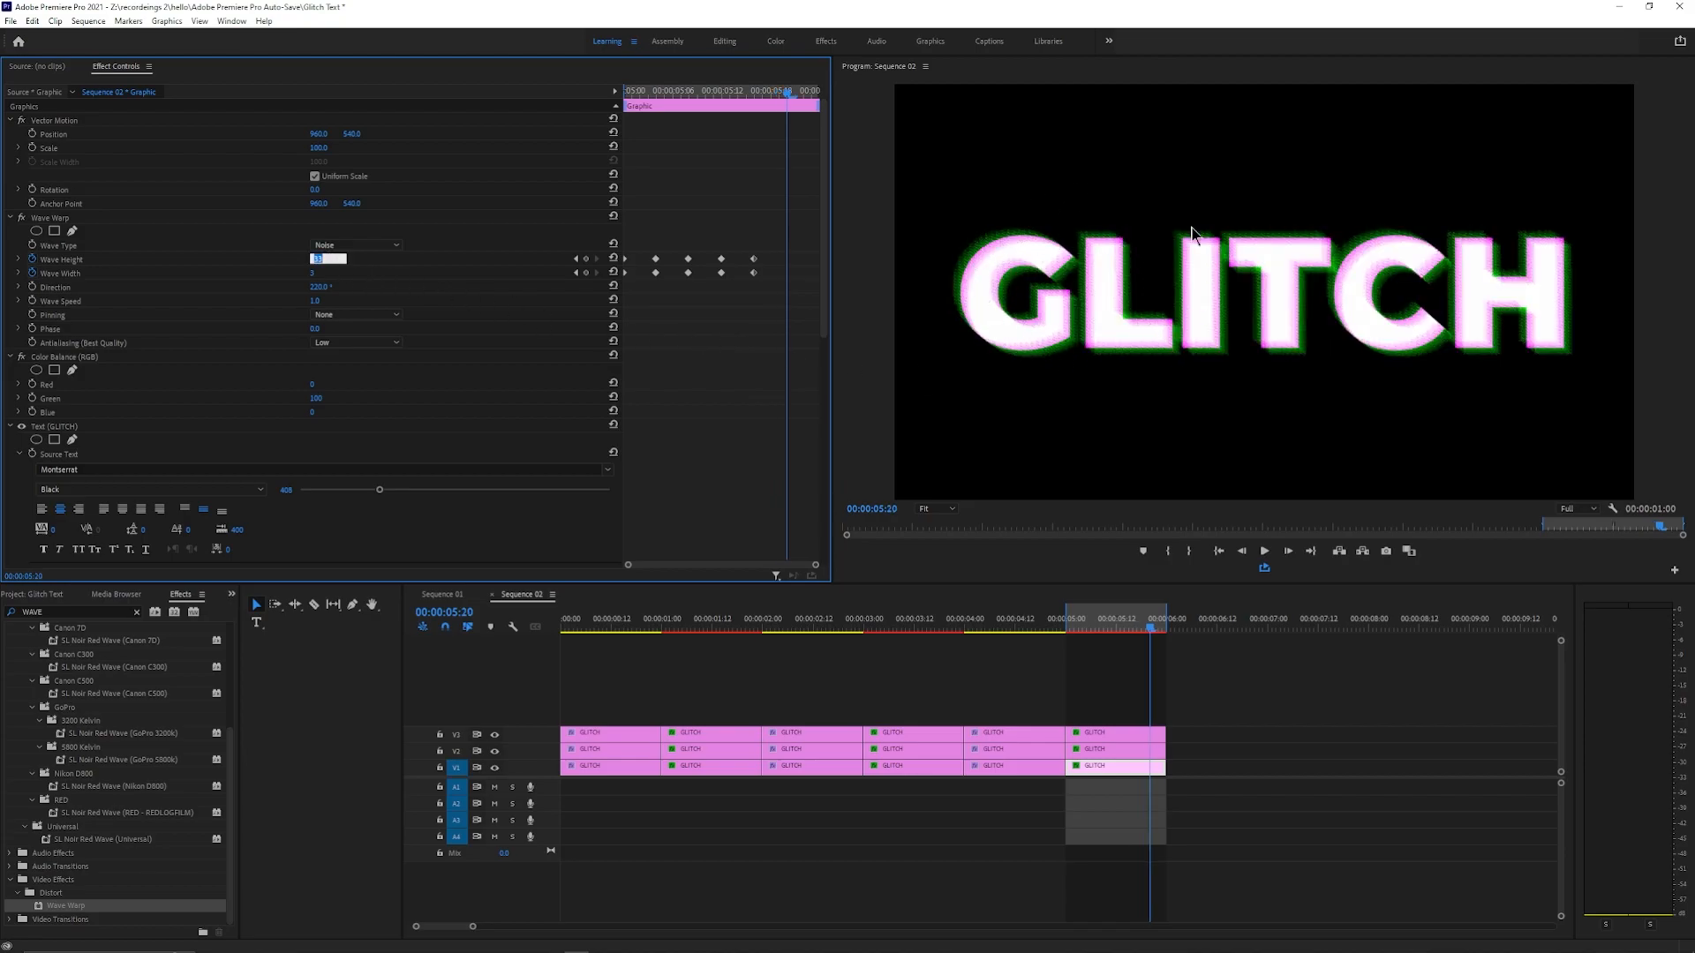
type("0")
left_click(329, 270)
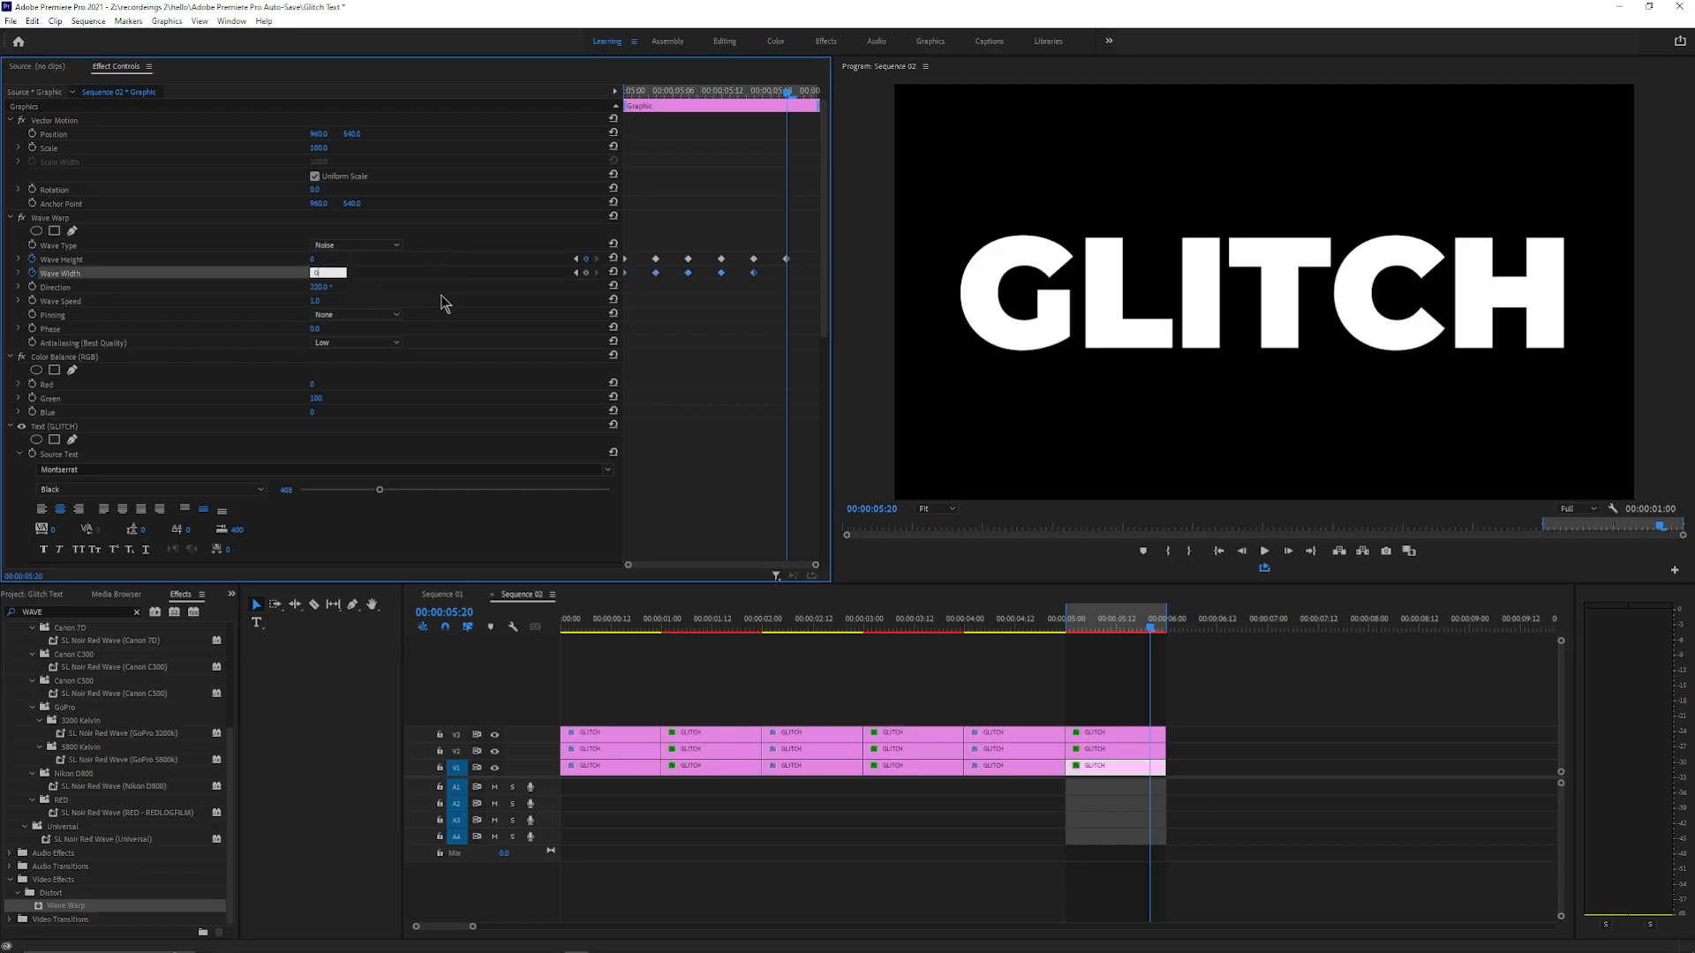
key("Return")
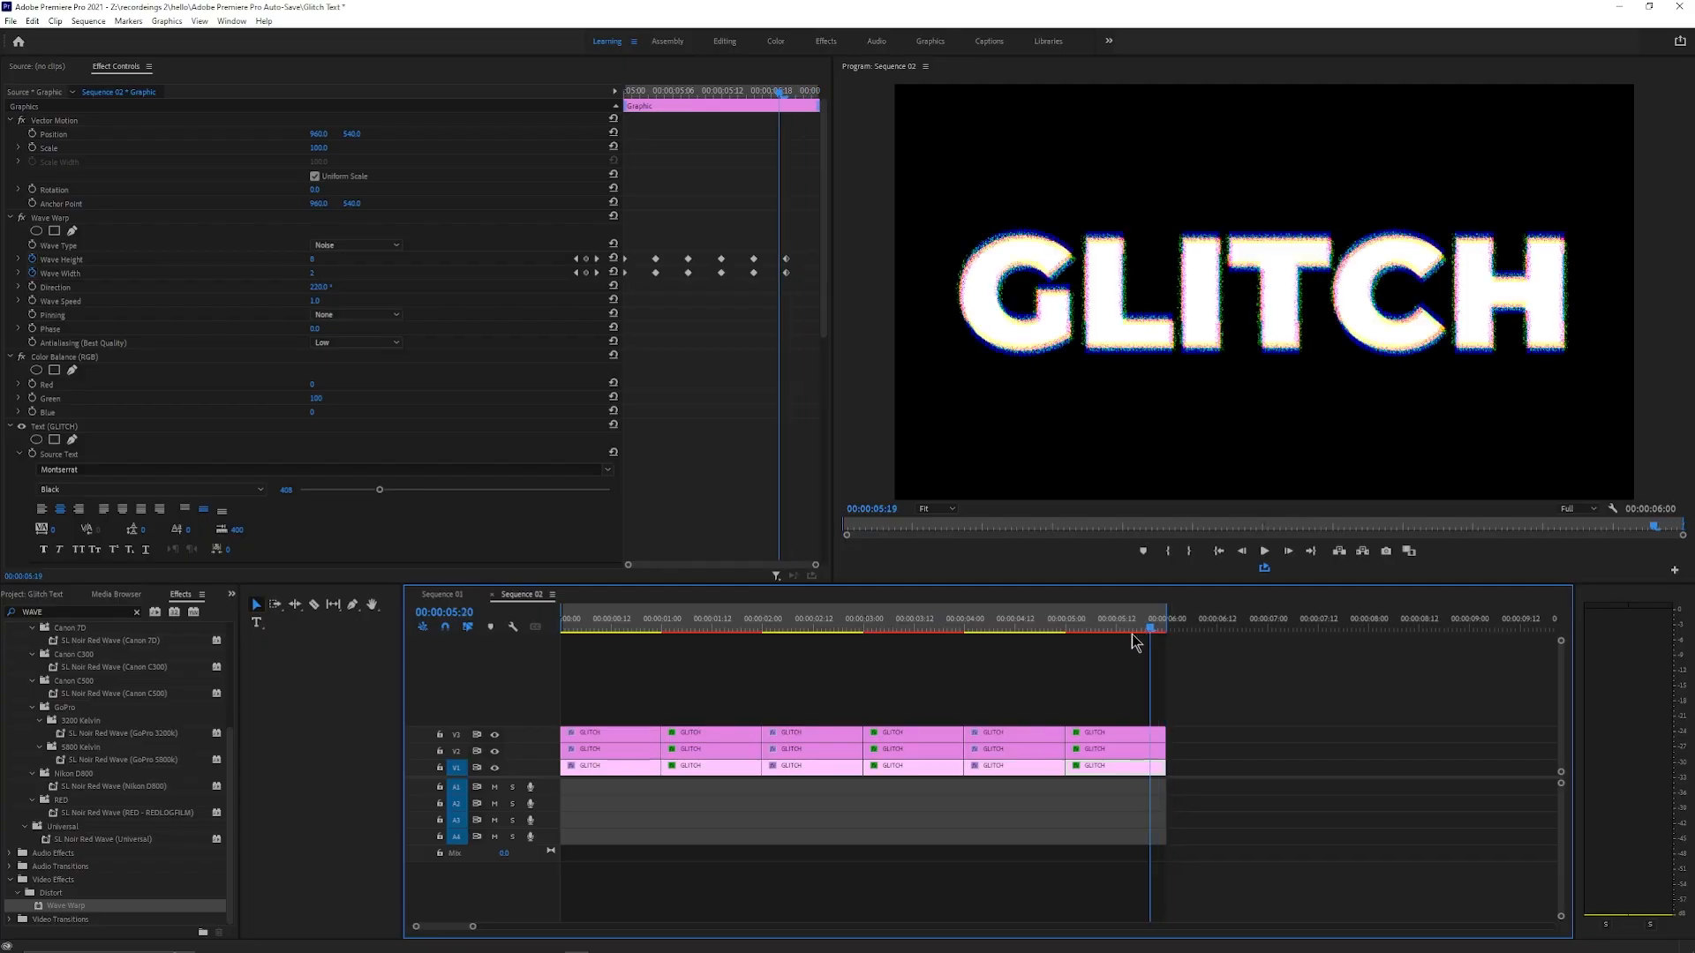
Step: Preview the full six-second glitch sequence from its start and return the playhead to 00:00:00:00
left_click_drag(1132, 634, 549, 684)
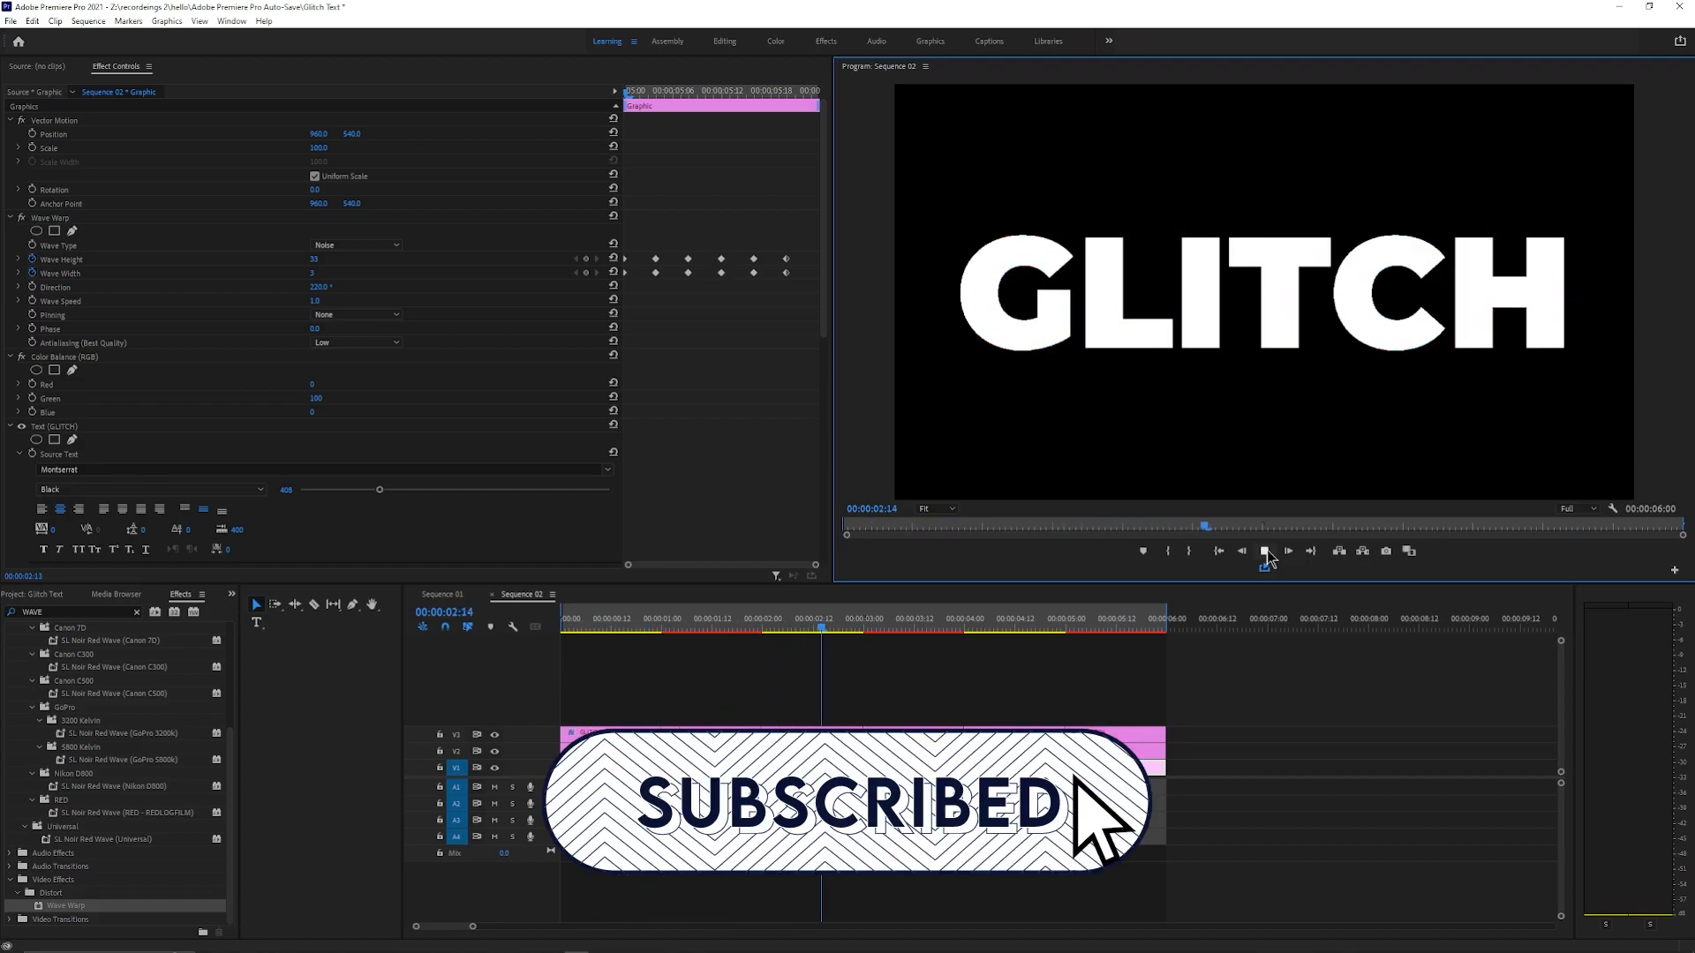
left_click_drag(580, 623, 557, 682)
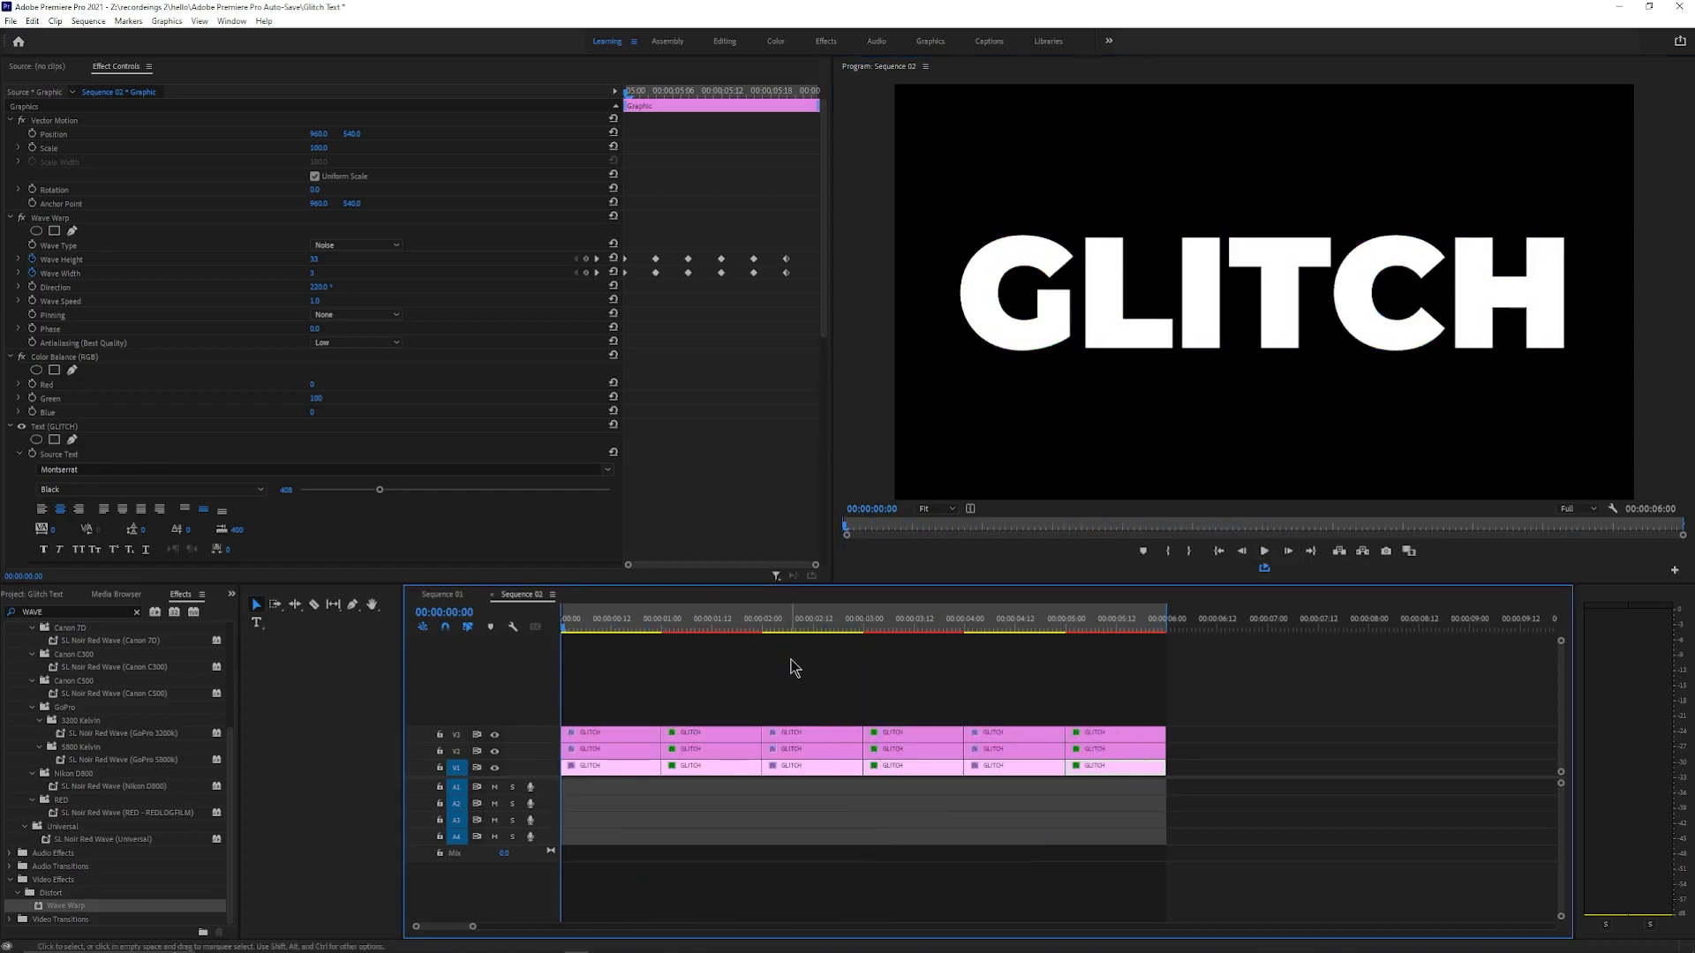
Step: Keyframe the Scale of the second section's red V3 clip at 102 on 00:00:01:00
left_click_drag(565, 635, 1065, 675)
left_click_drag(840, 709, 664, 727)
left_click(698, 735)
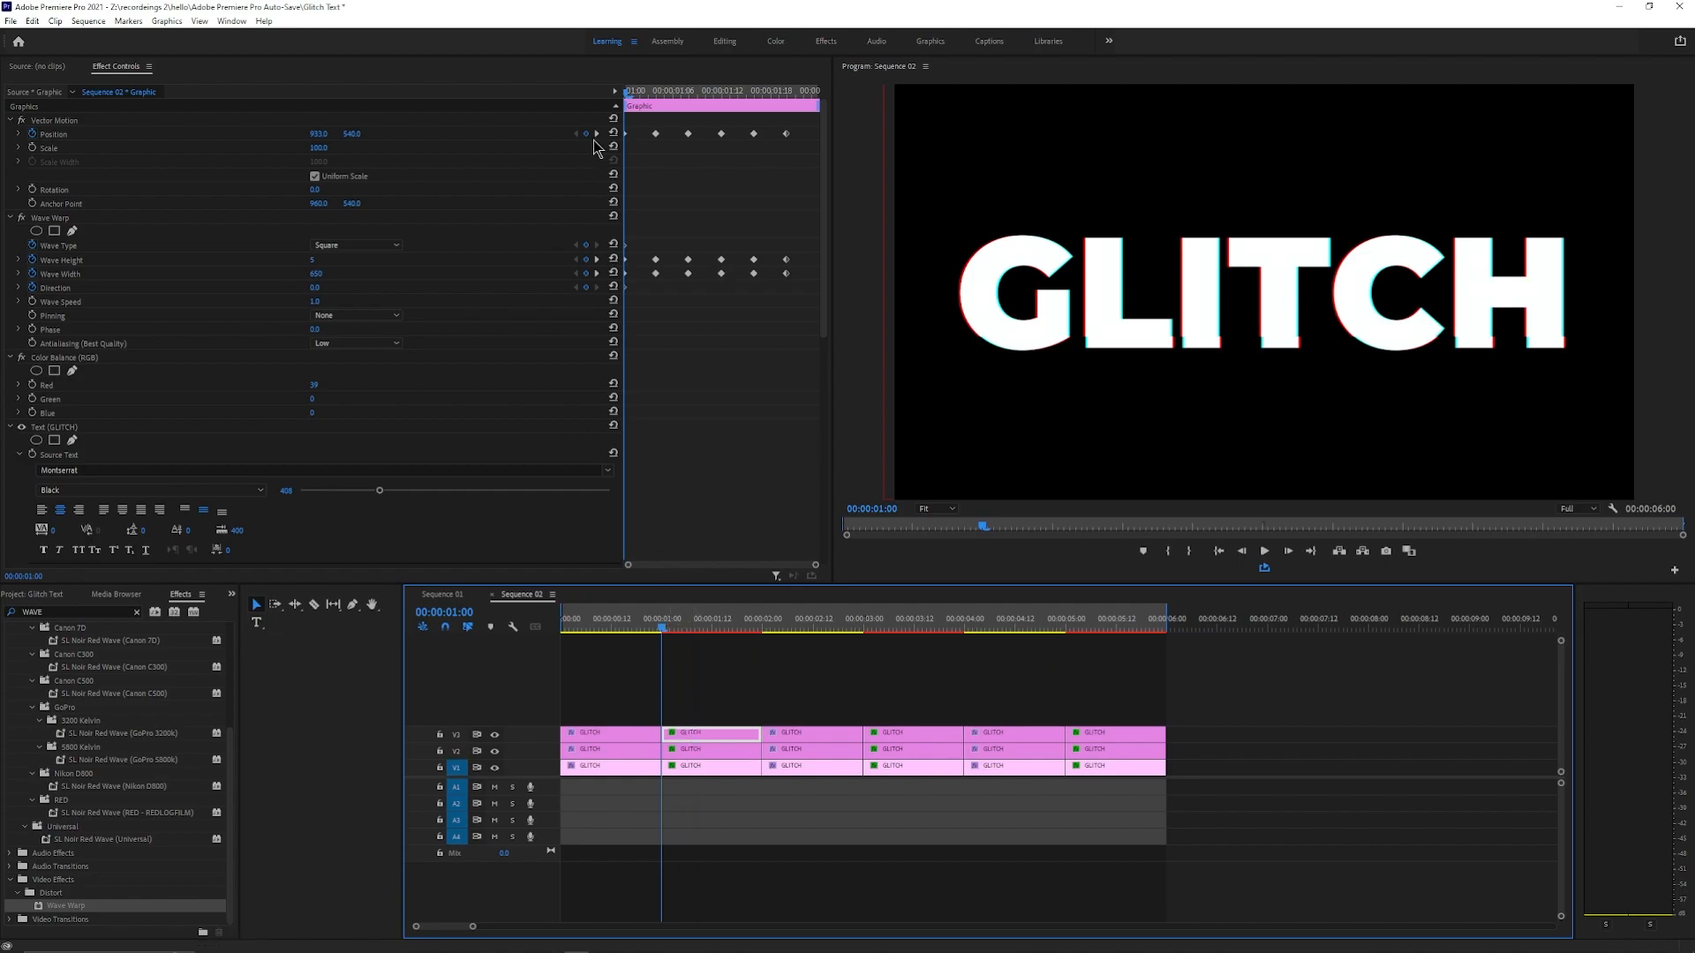
left_click(670, 630)
left_click_drag(669, 630, 661, 632)
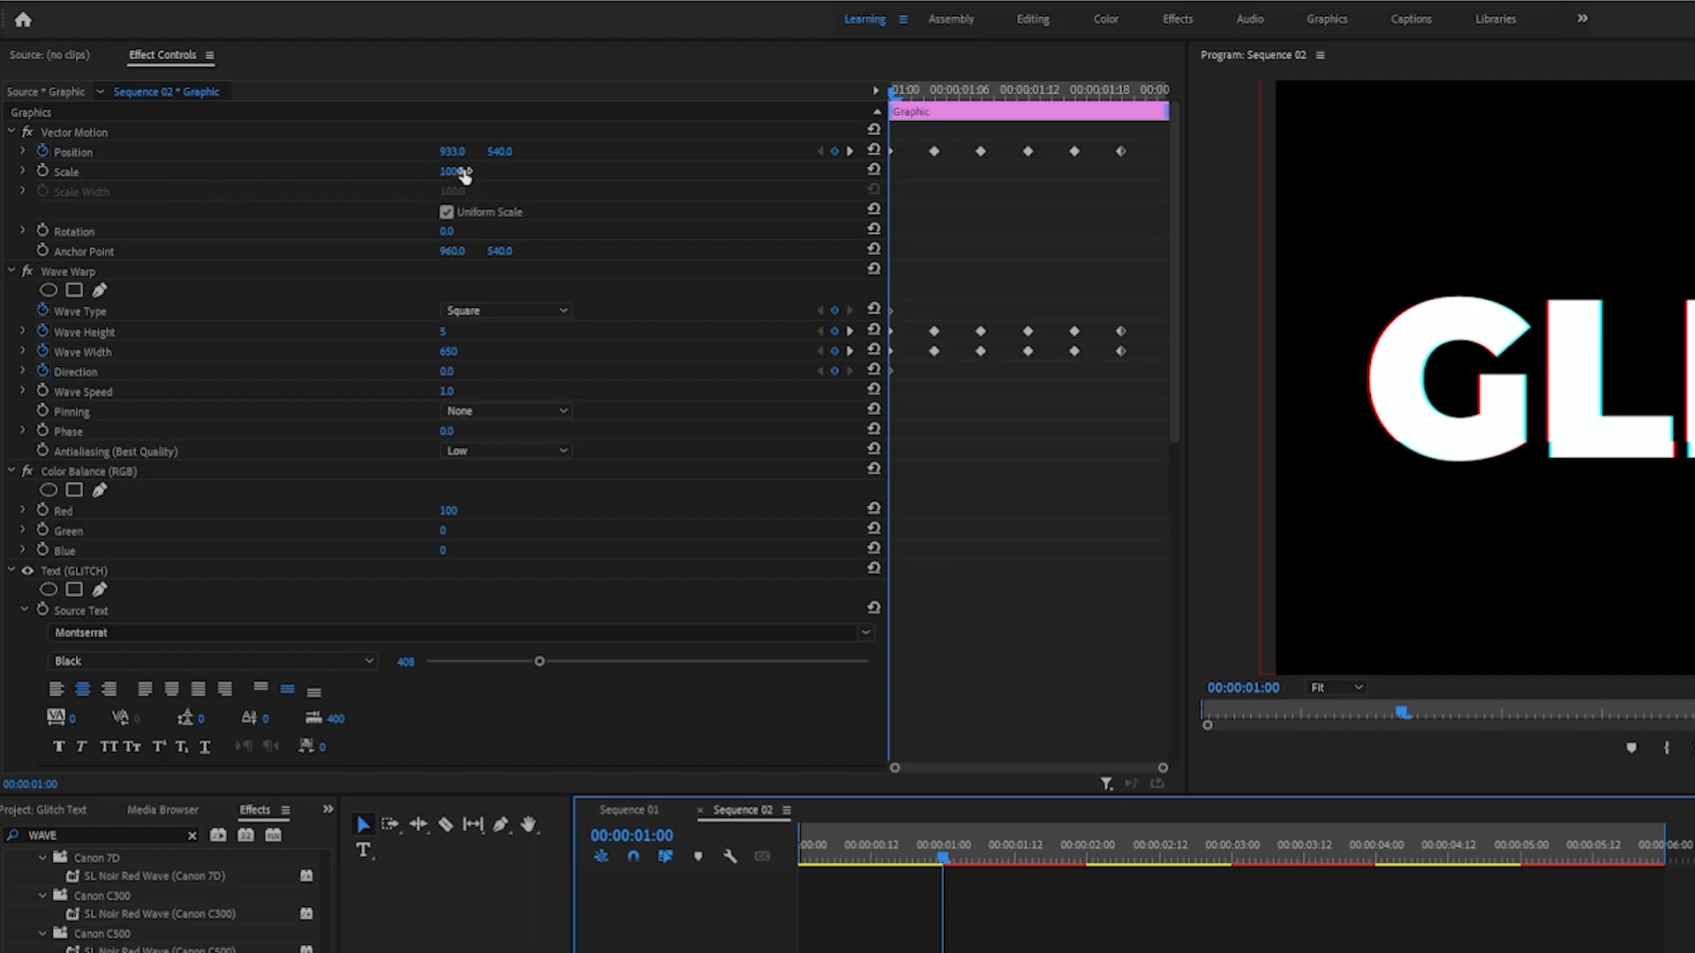
left_click(463, 176)
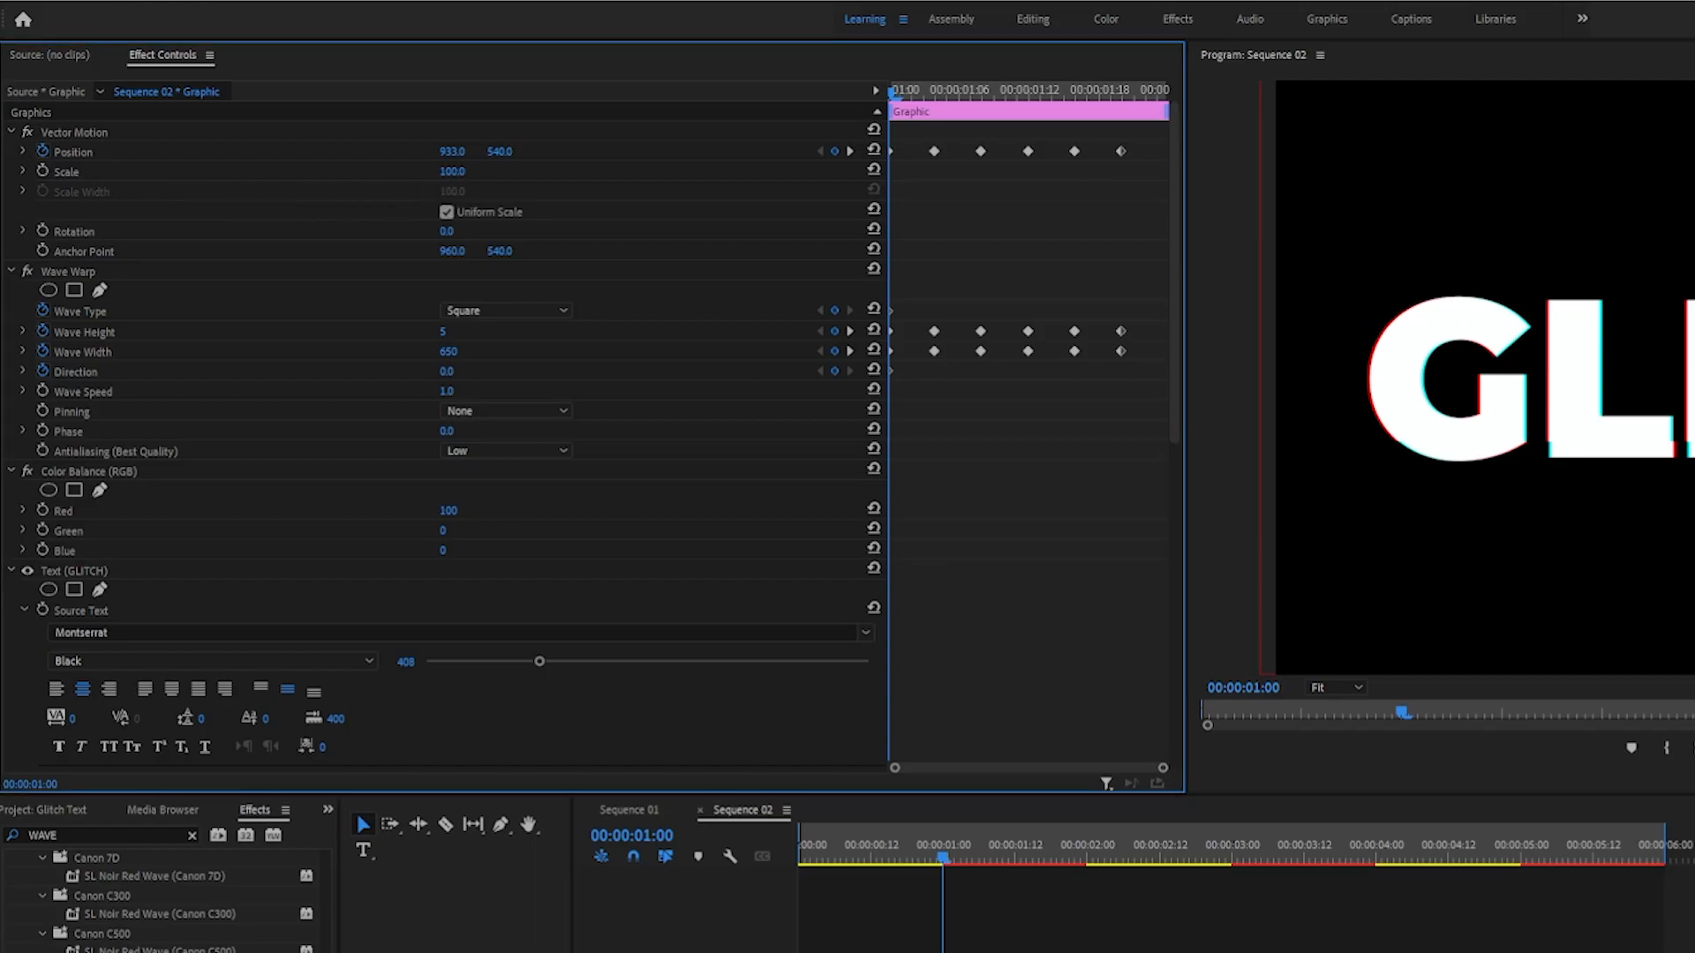
left_click_drag(476, 176, 467, 174)
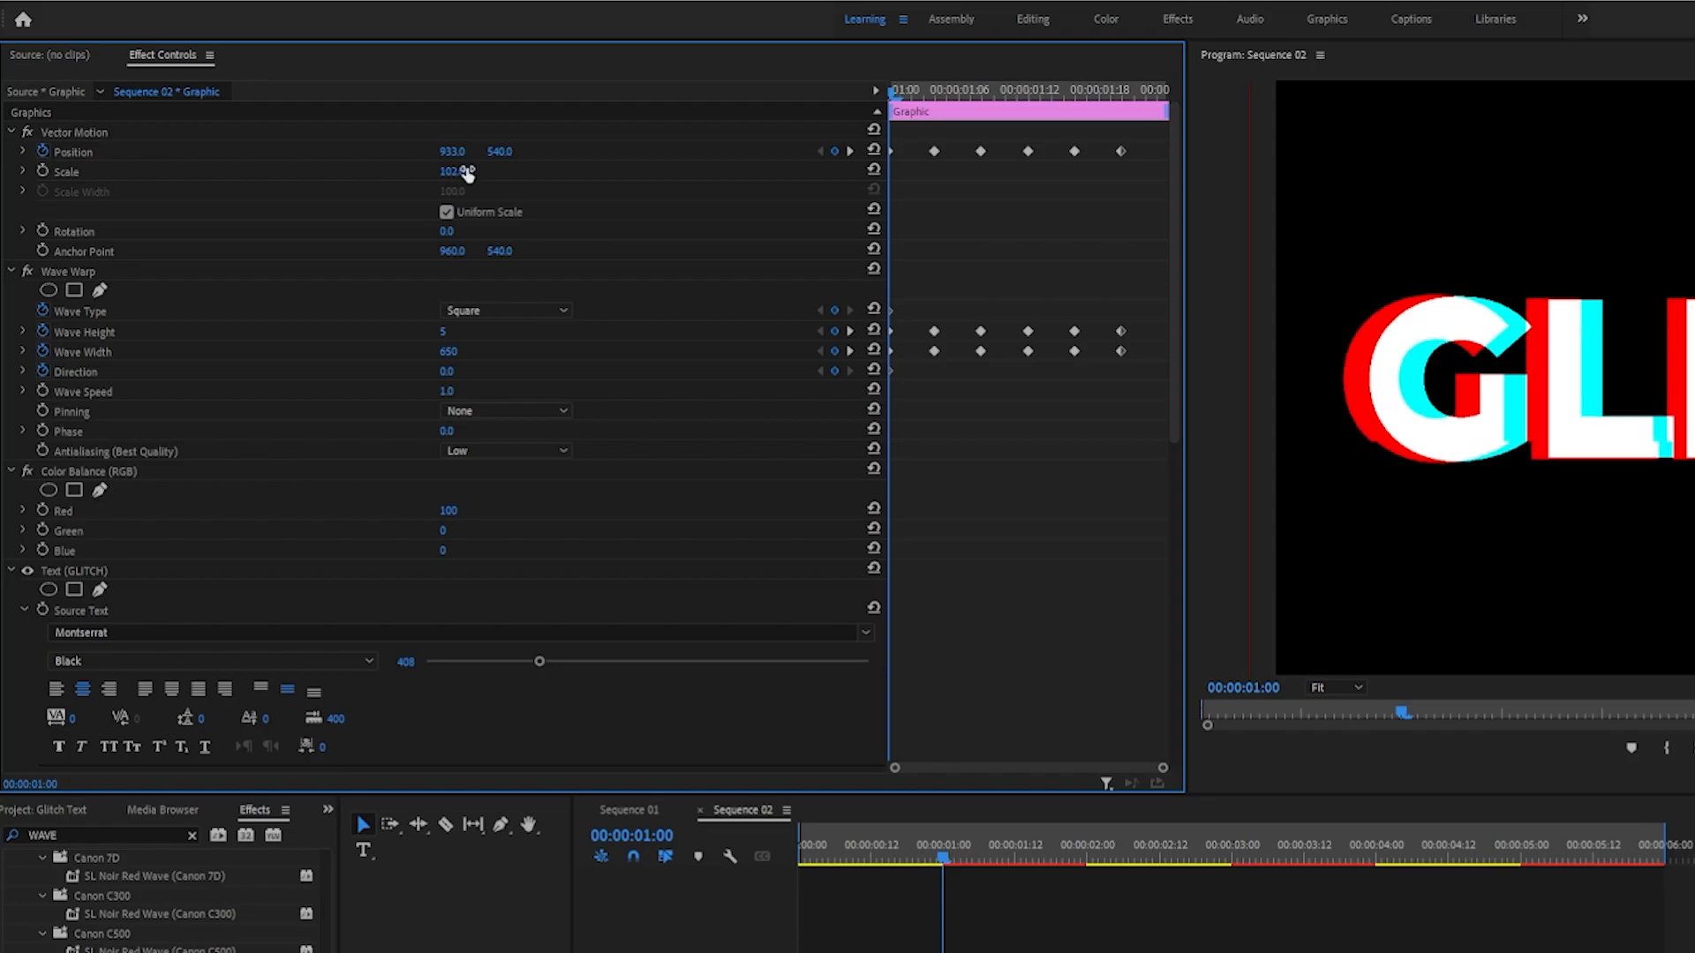
left_click(43, 171)
Step: Reset the V3 clip's Scale to 100 as a keyframe on 00:00:01:04
left_click_drag(893, 93, 936, 103)
left_click(457, 170)
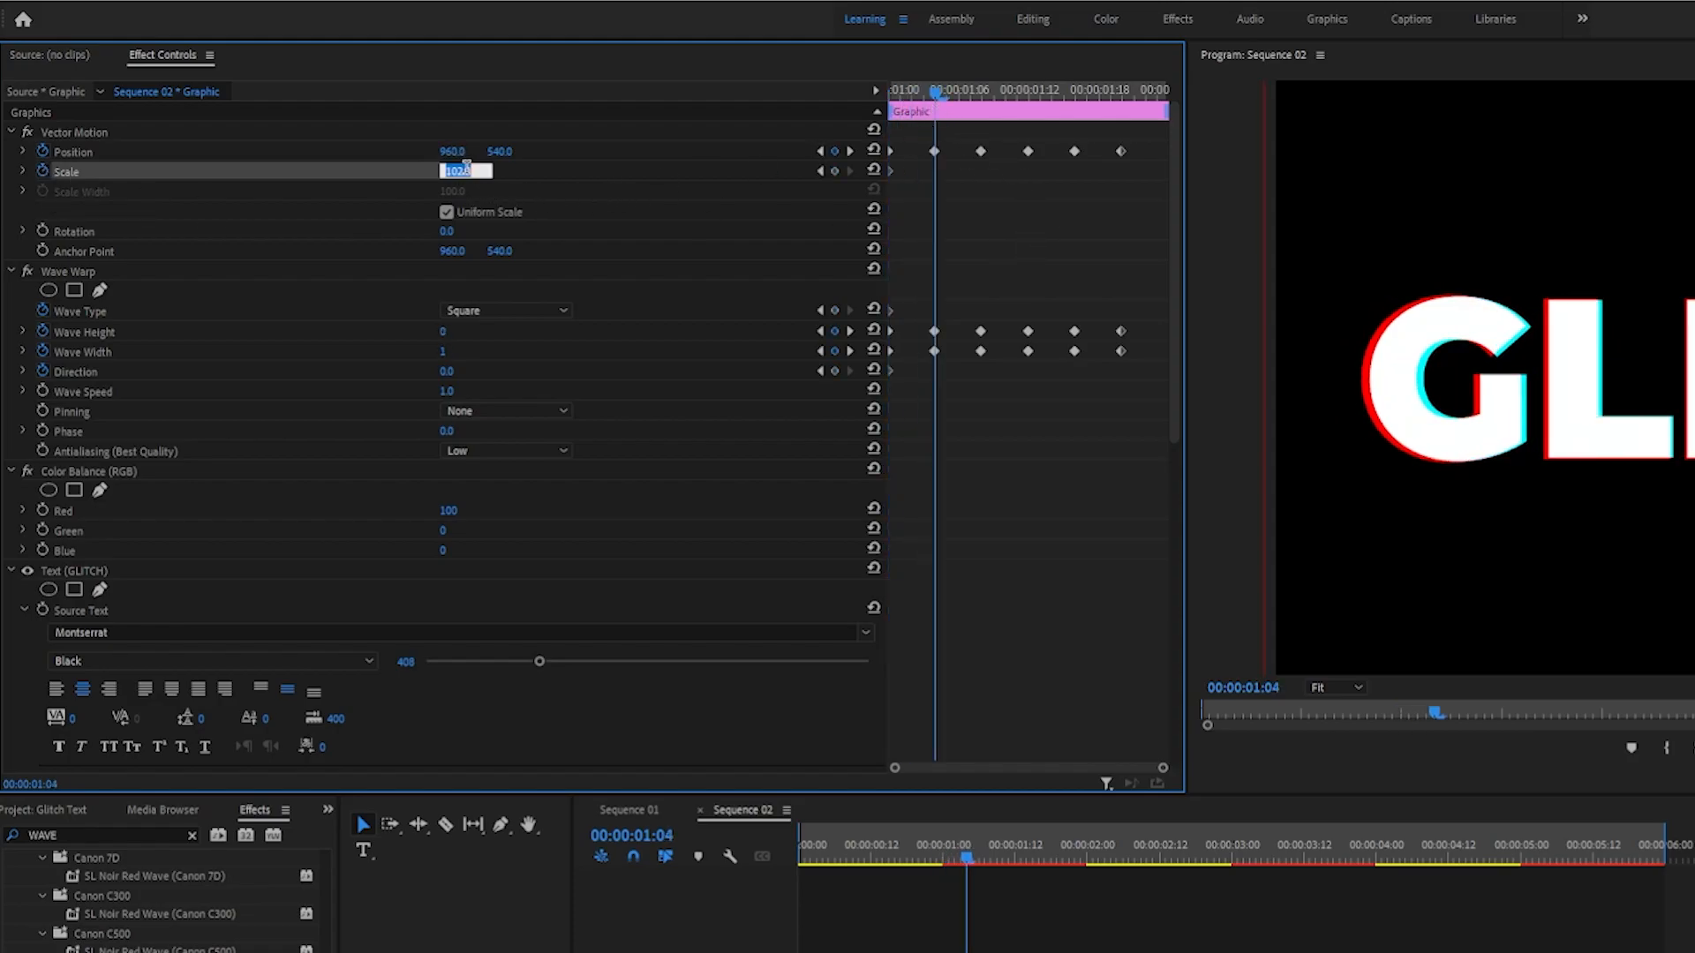
left_click(874, 171)
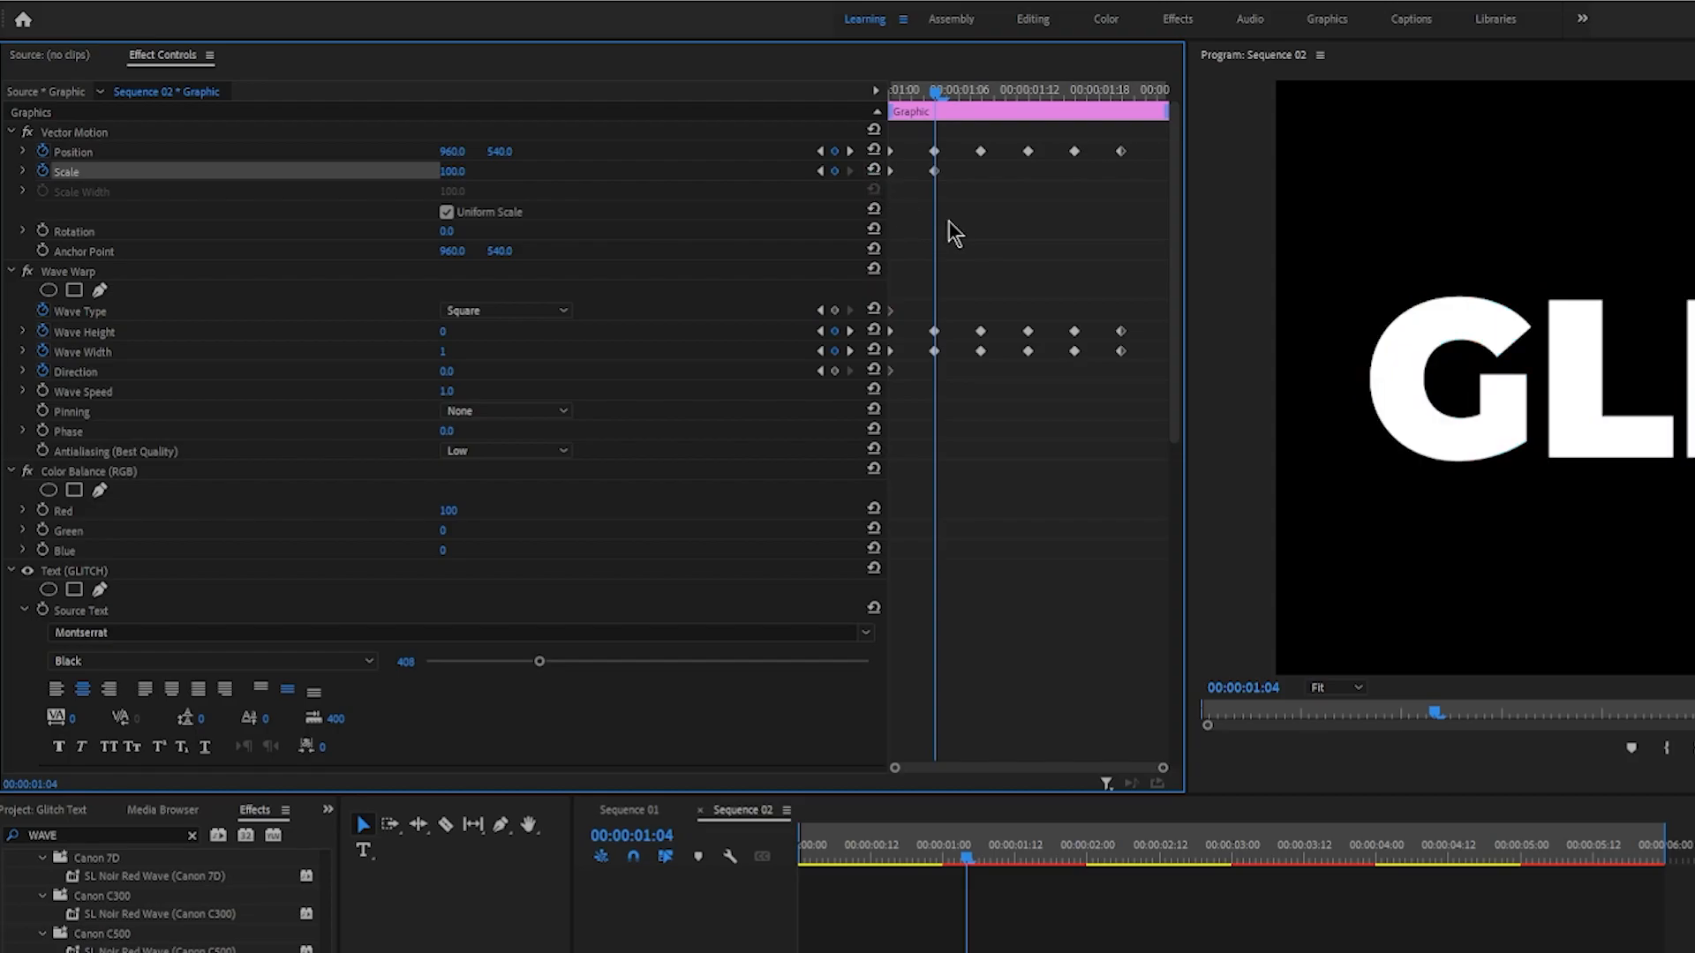
Step: Keyframe the V3 clip's Scale at 103 on 00:00:01:08 and reset it to 100 on 00:00:01:12
left_click_drag(936, 92, 980, 104)
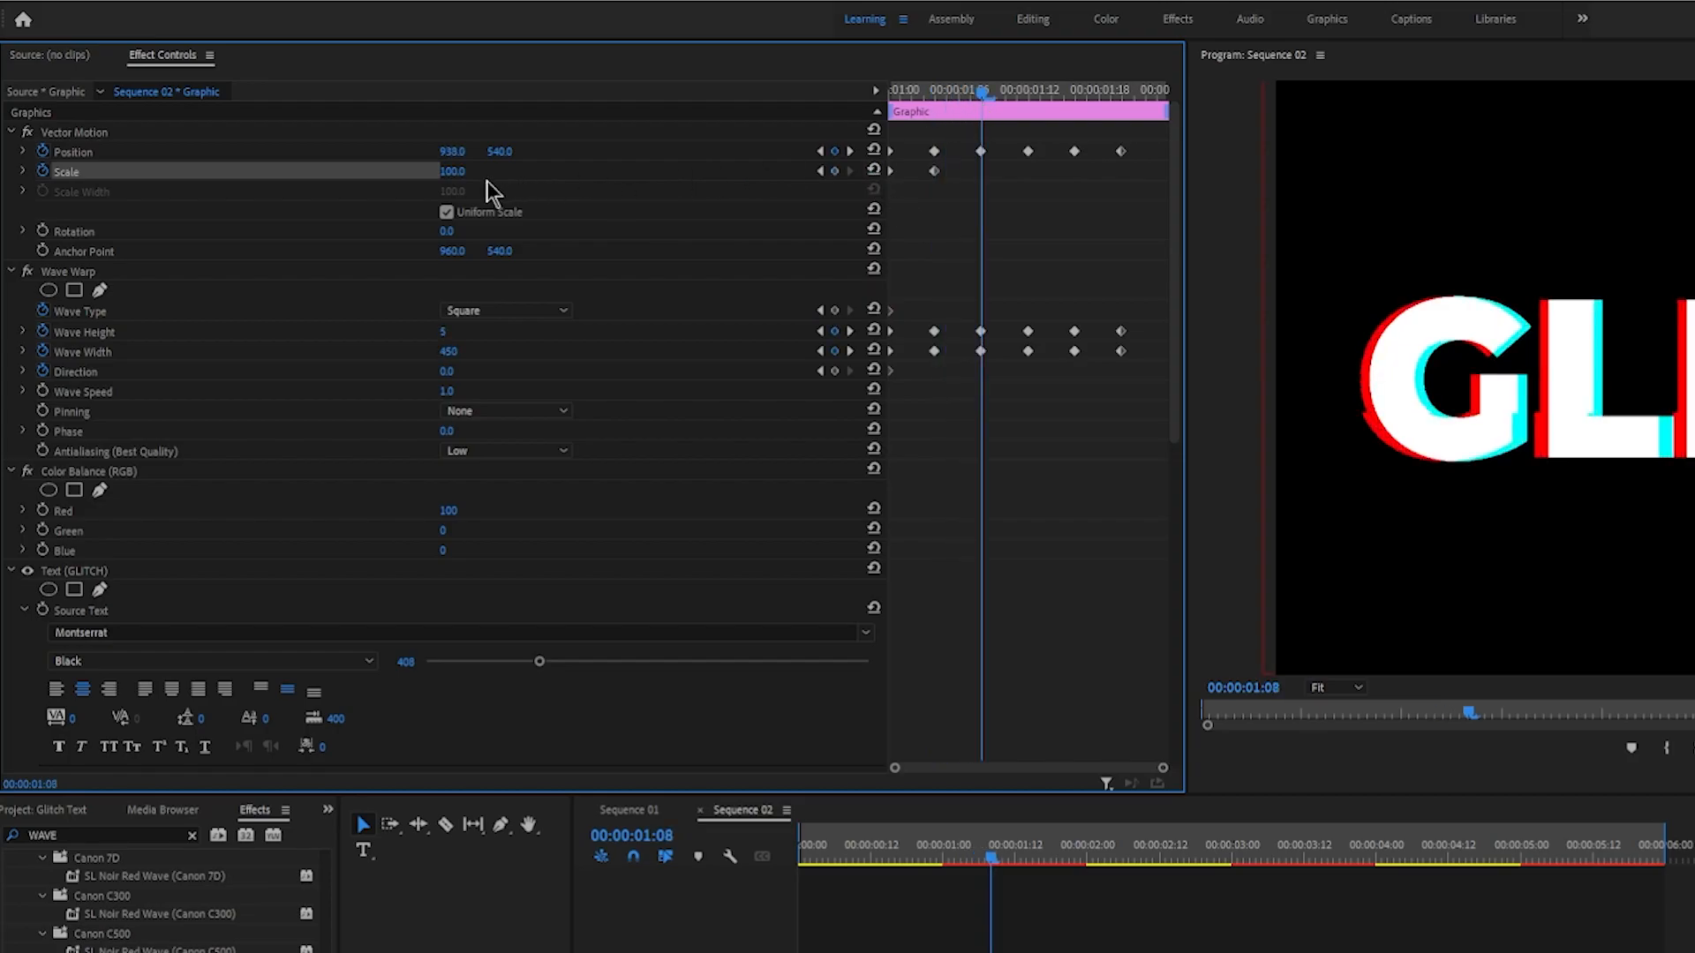
left_click(467, 170)
type("103")
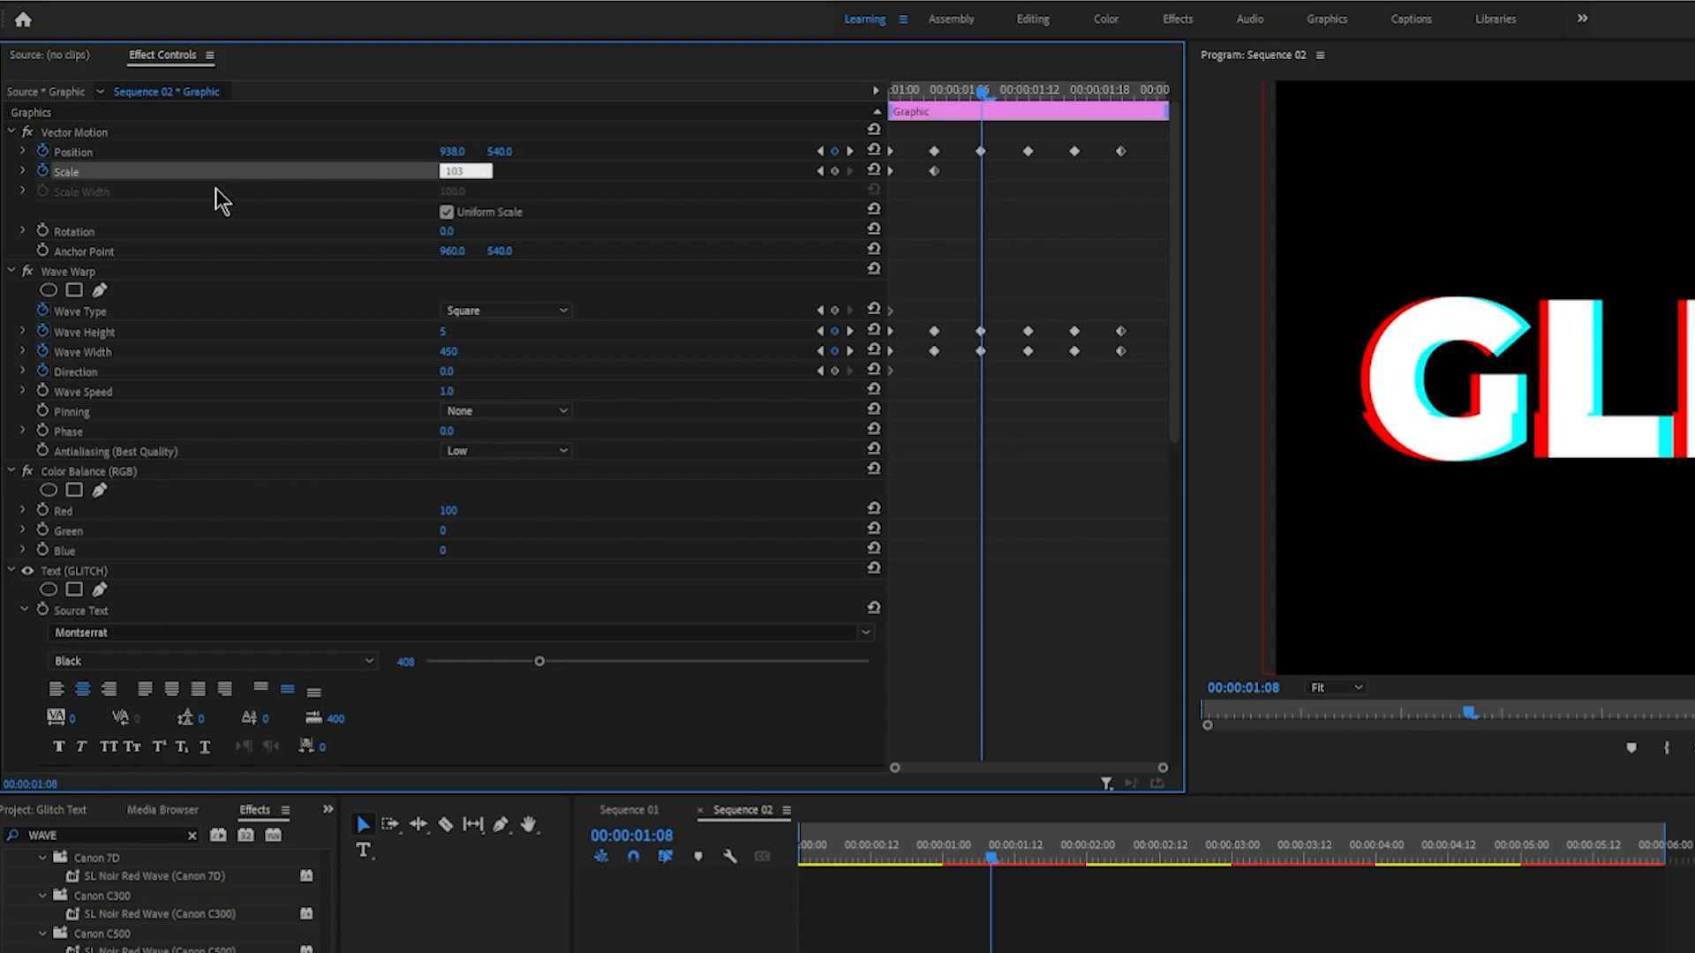
key("Return")
left_click_drag(985, 92, 1030, 92)
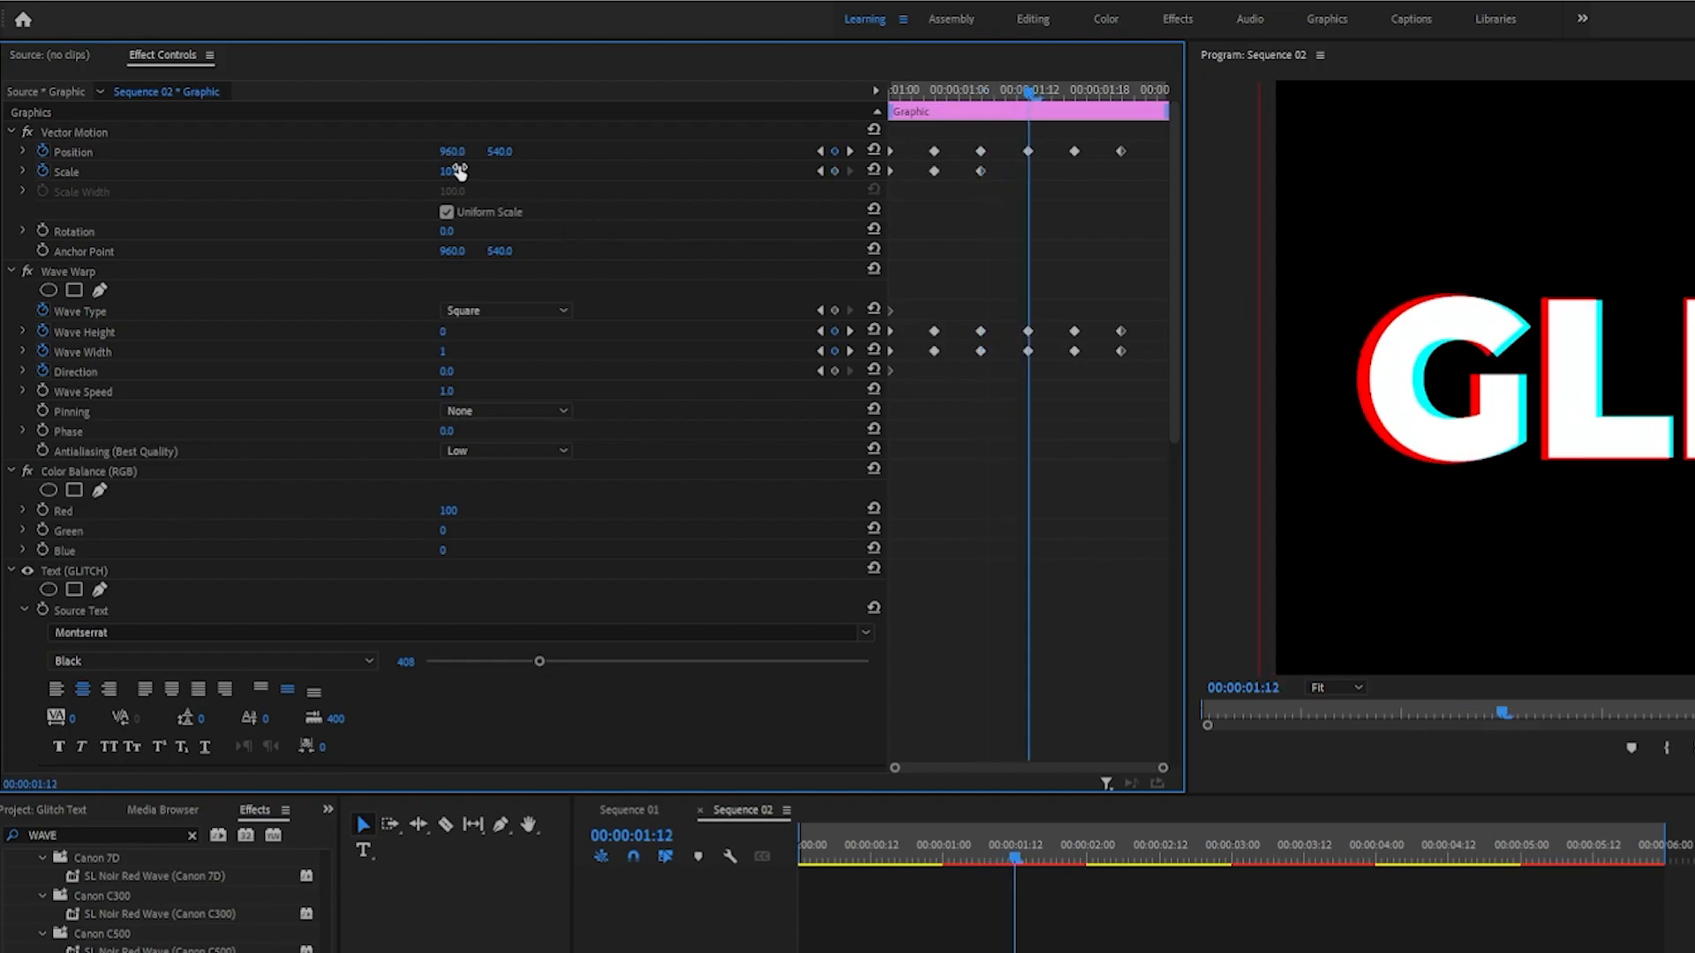
left_click(873, 170)
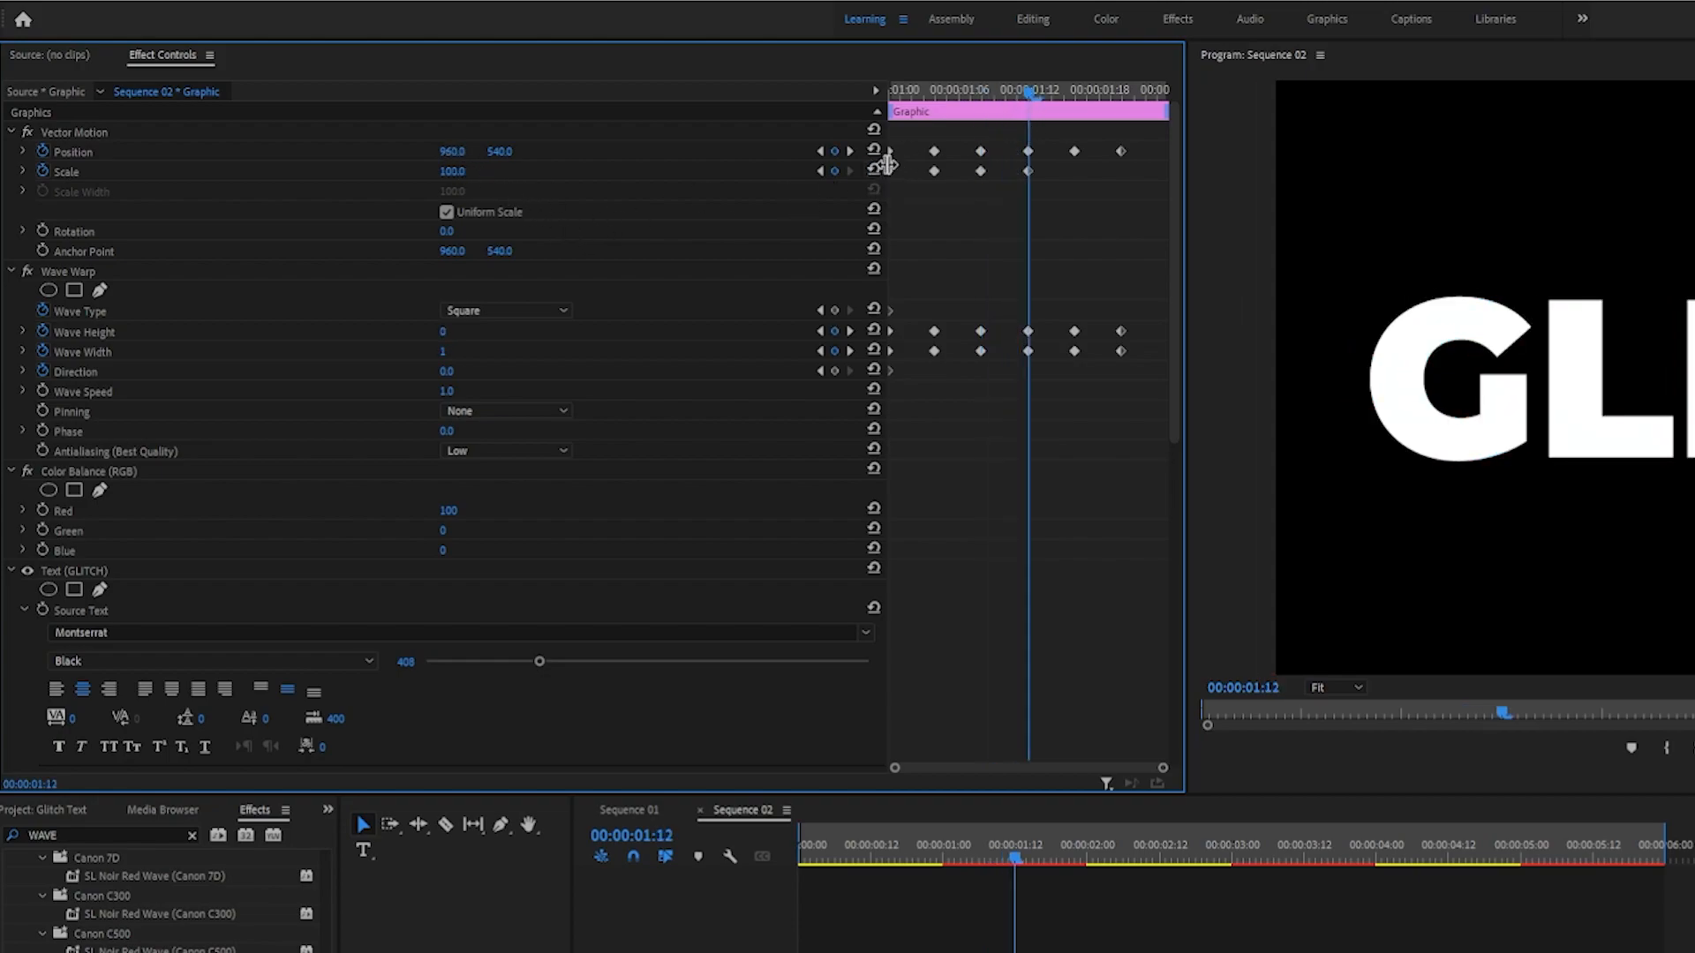
Step: Keyframe the V3 clip's Scale at 103 on 00:00:01:16 and reset it to 100 on 00:00:01:20
left_click_drag(1022, 115, 1076, 104)
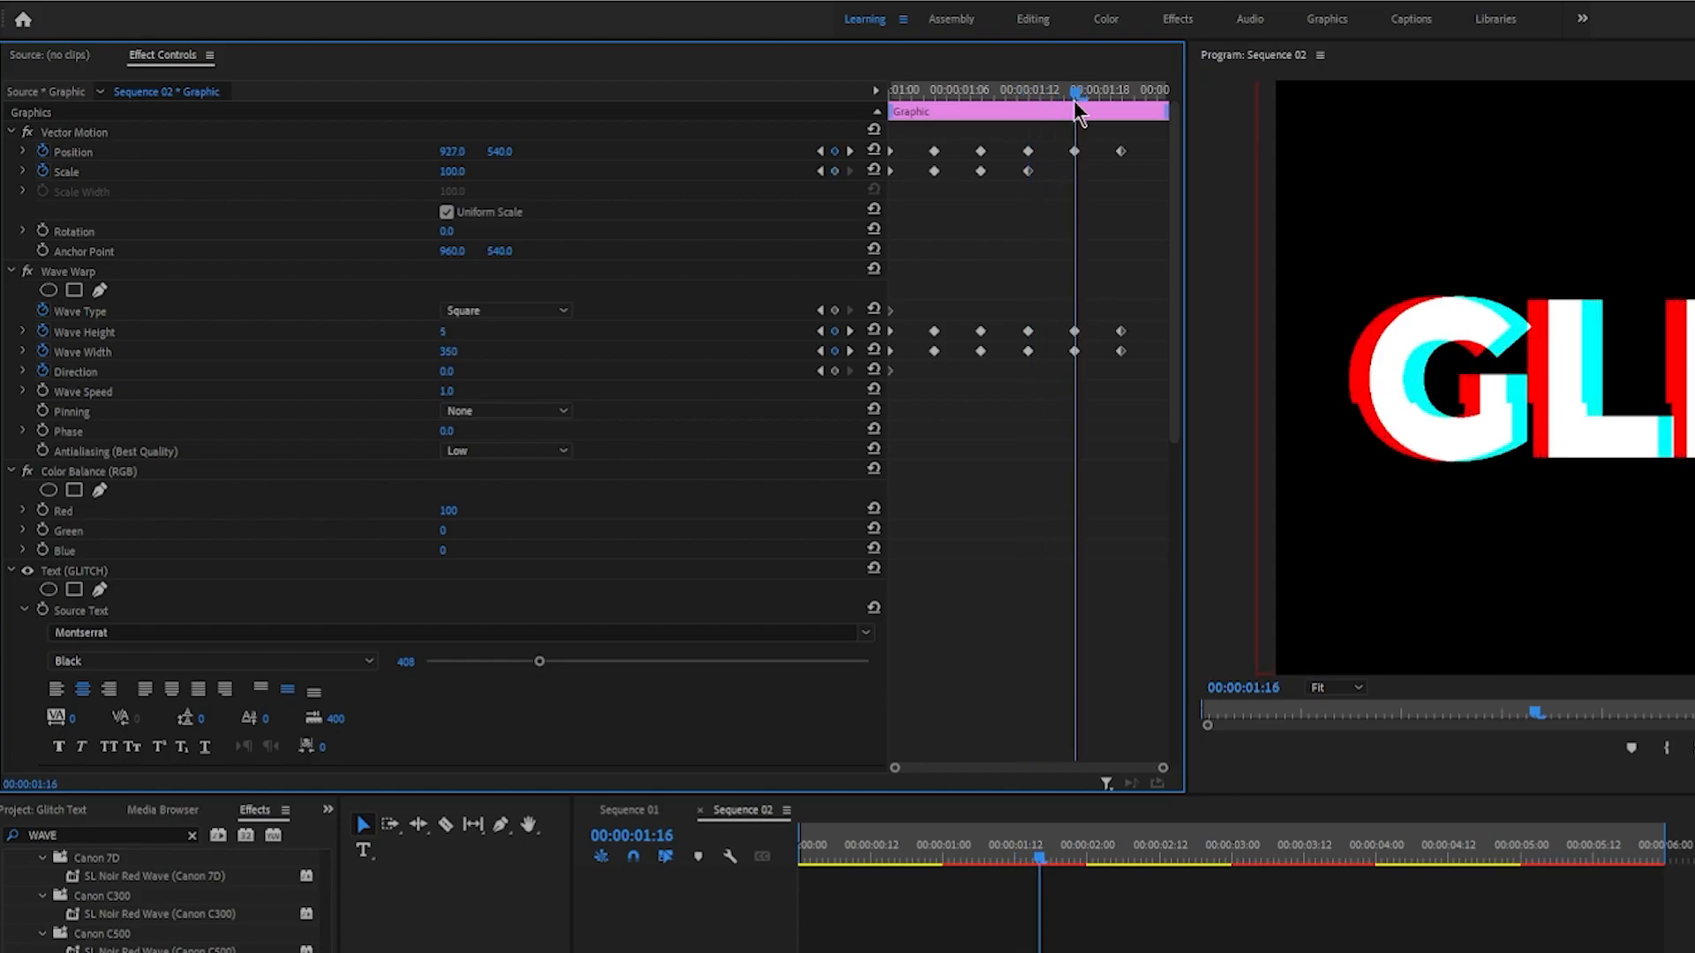
left_click(463, 171)
type("103")
key("Return")
left_click_drag(1078, 92, 1121, 92)
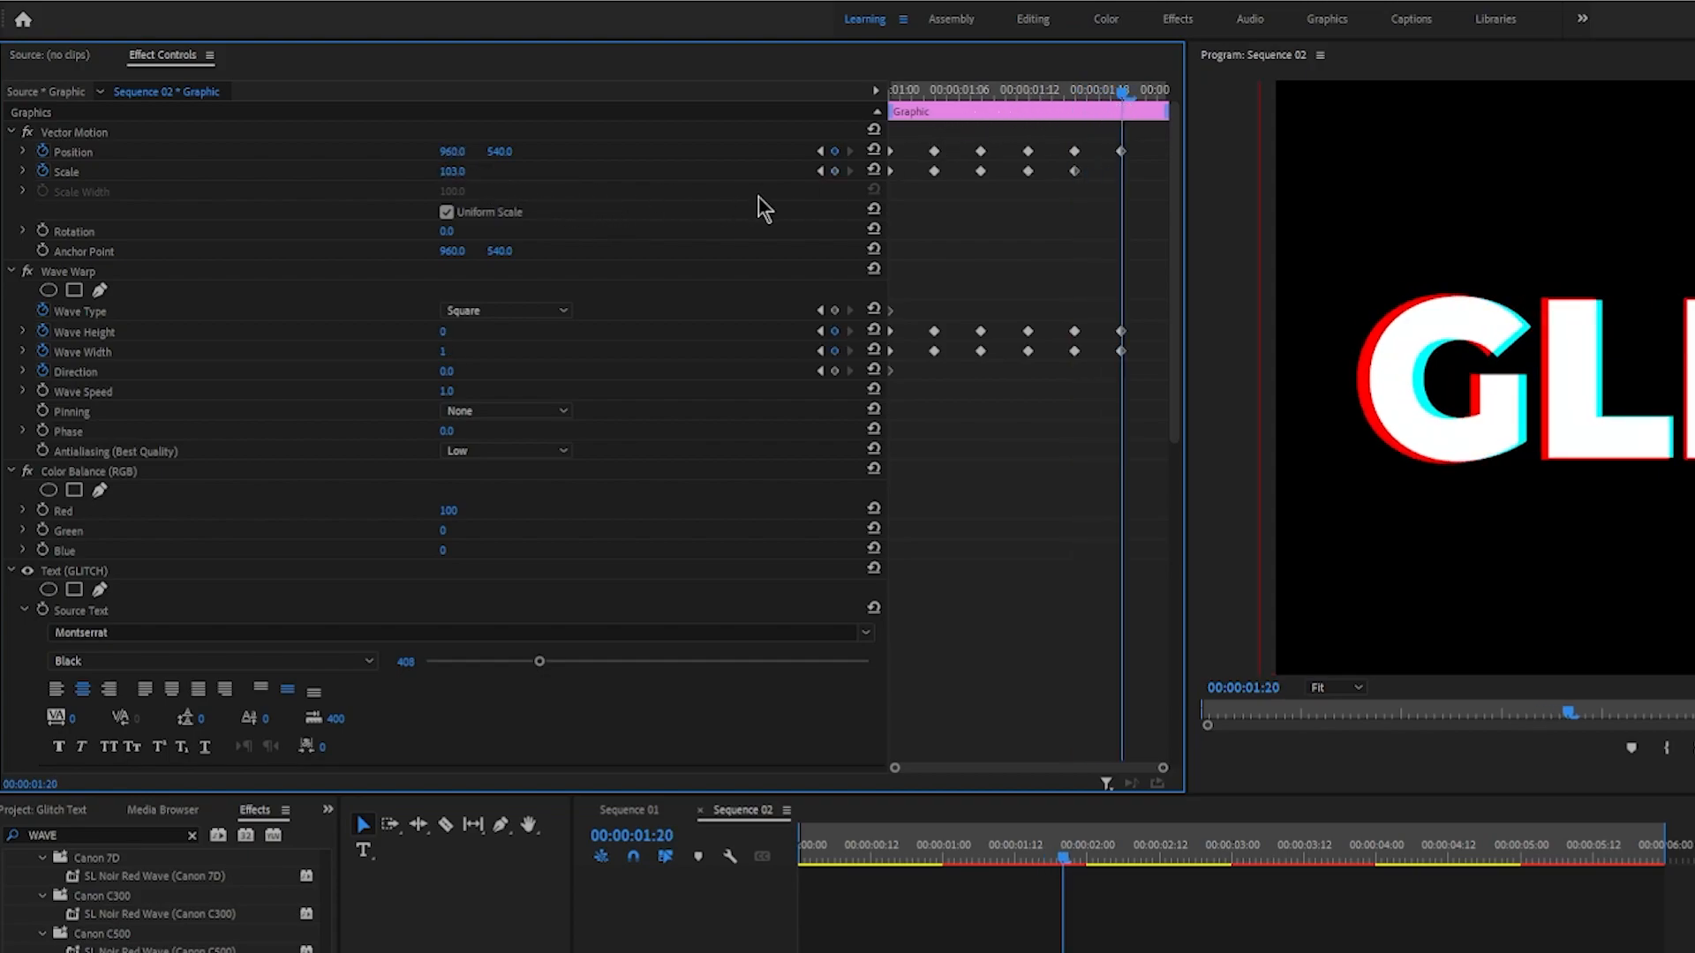
left_click(874, 171)
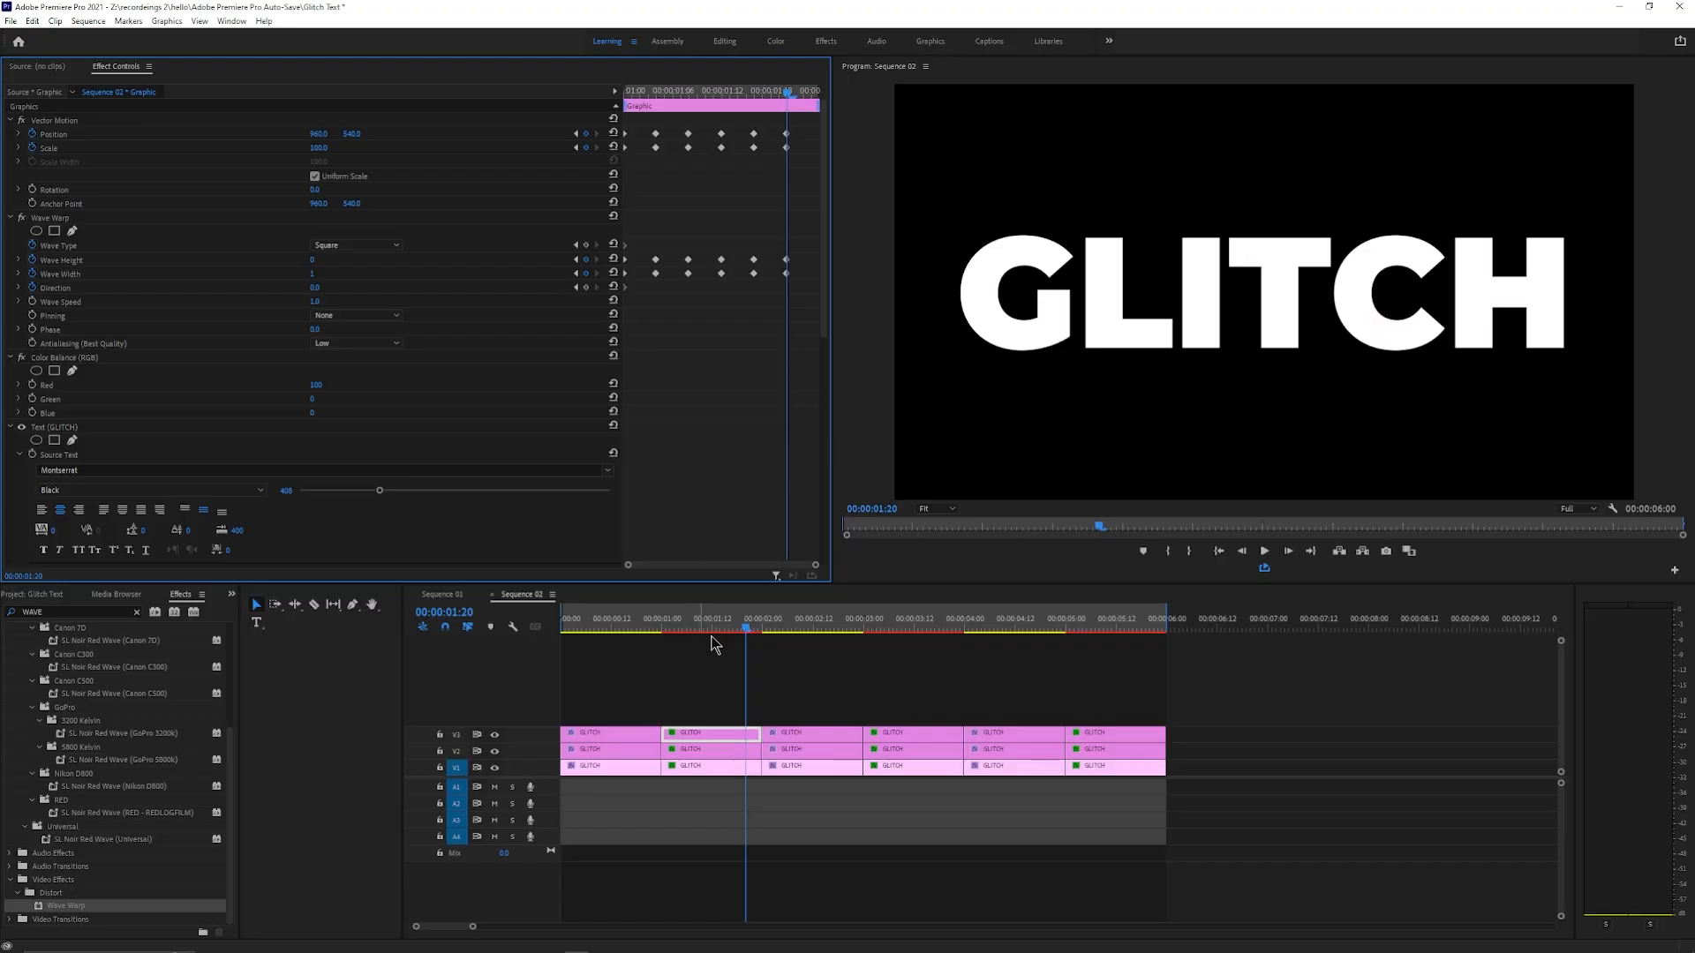
Step: Mark the second section as the sequence's in-to-out range, starting at 00:00:01:00 and ending at its last frame
left_click_drag(752, 628, 665, 675)
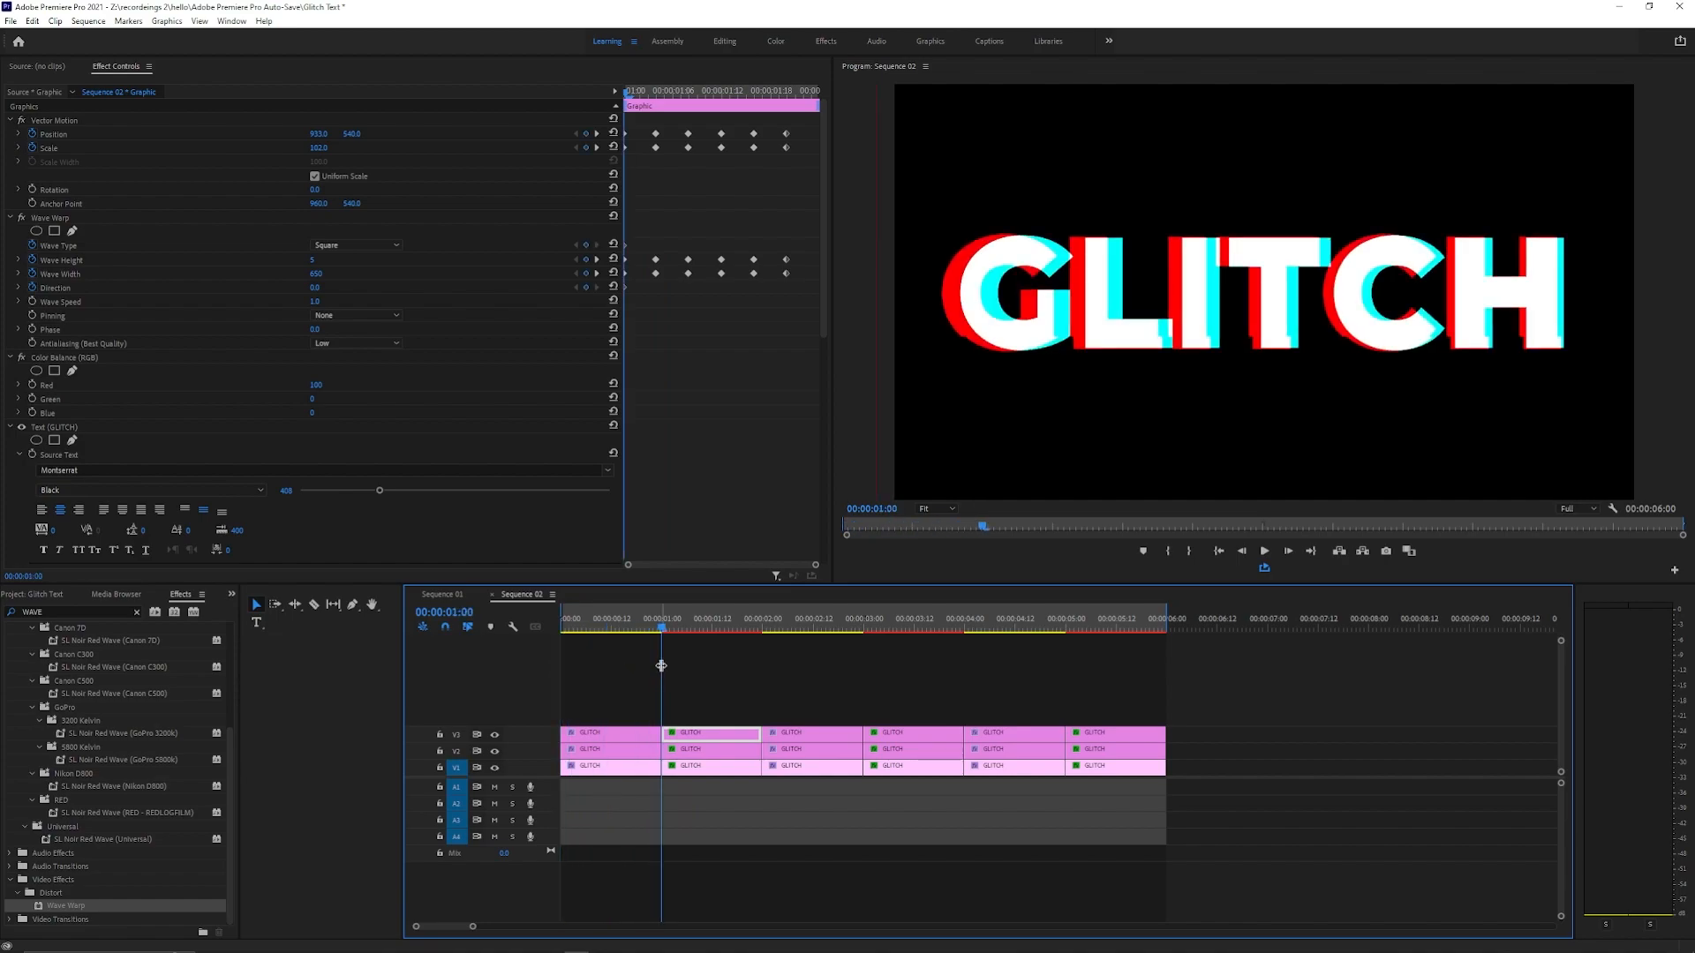
key("i")
left_click_drag(662, 636, 761, 638)
key("o")
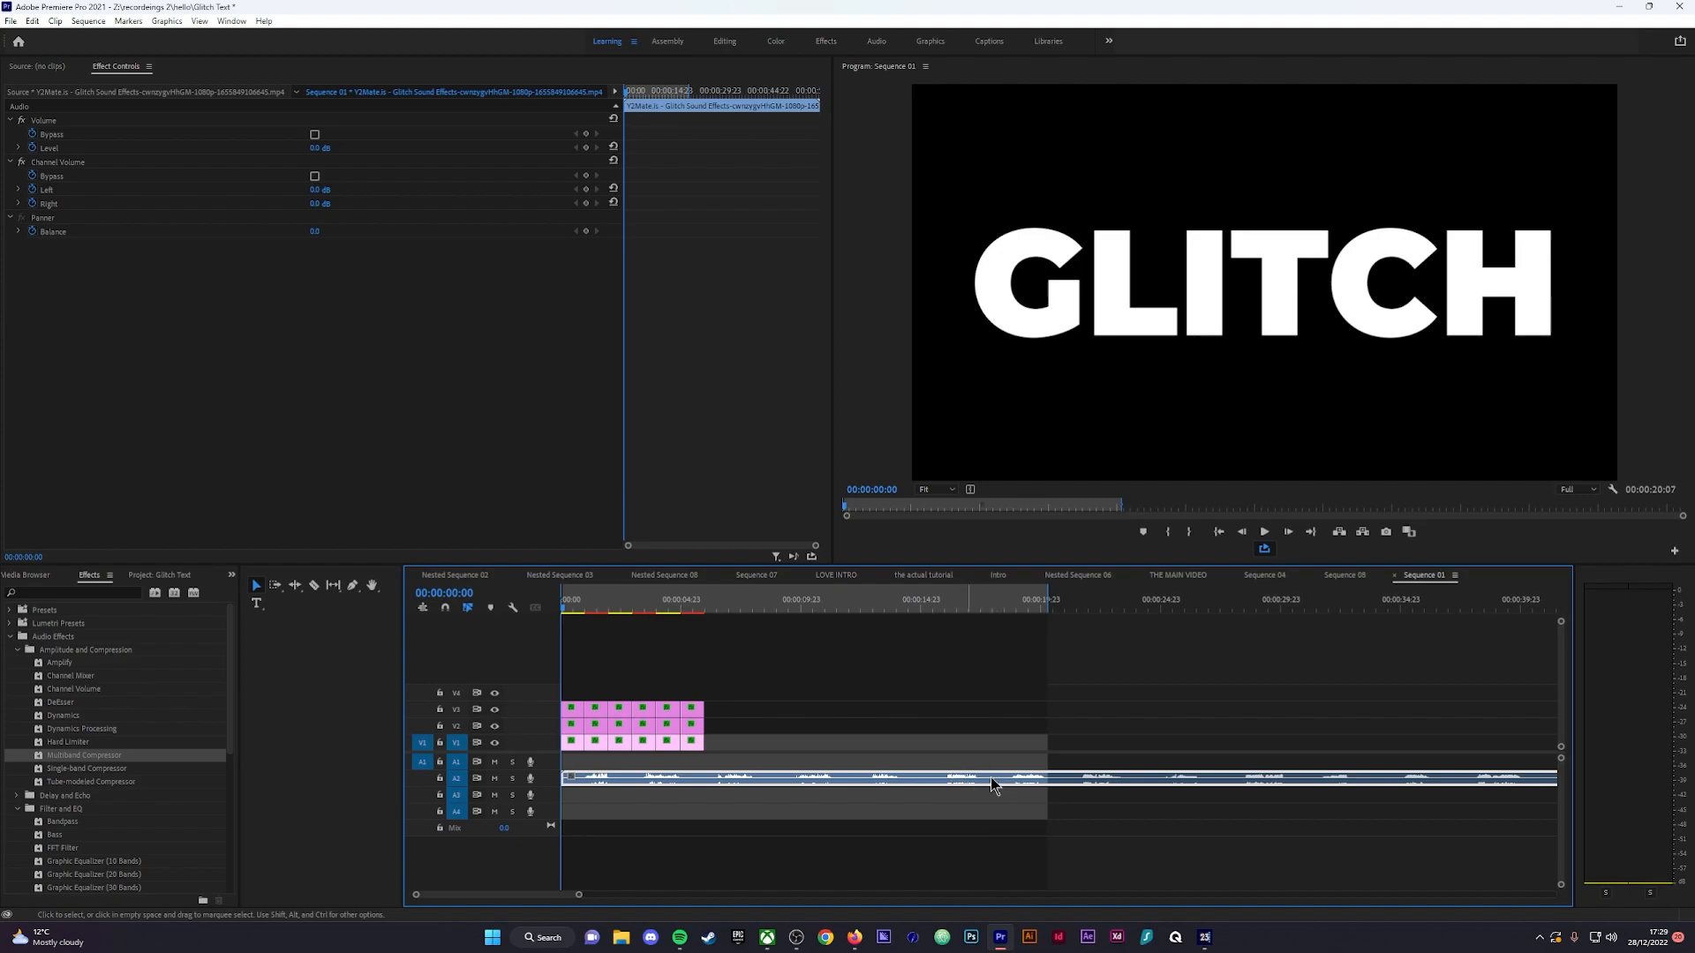
Step: Play Sequence 01 with its glitch sound effects and park the playhead at 00:00:01:01, where the first sound starts
left_click(1264, 532)
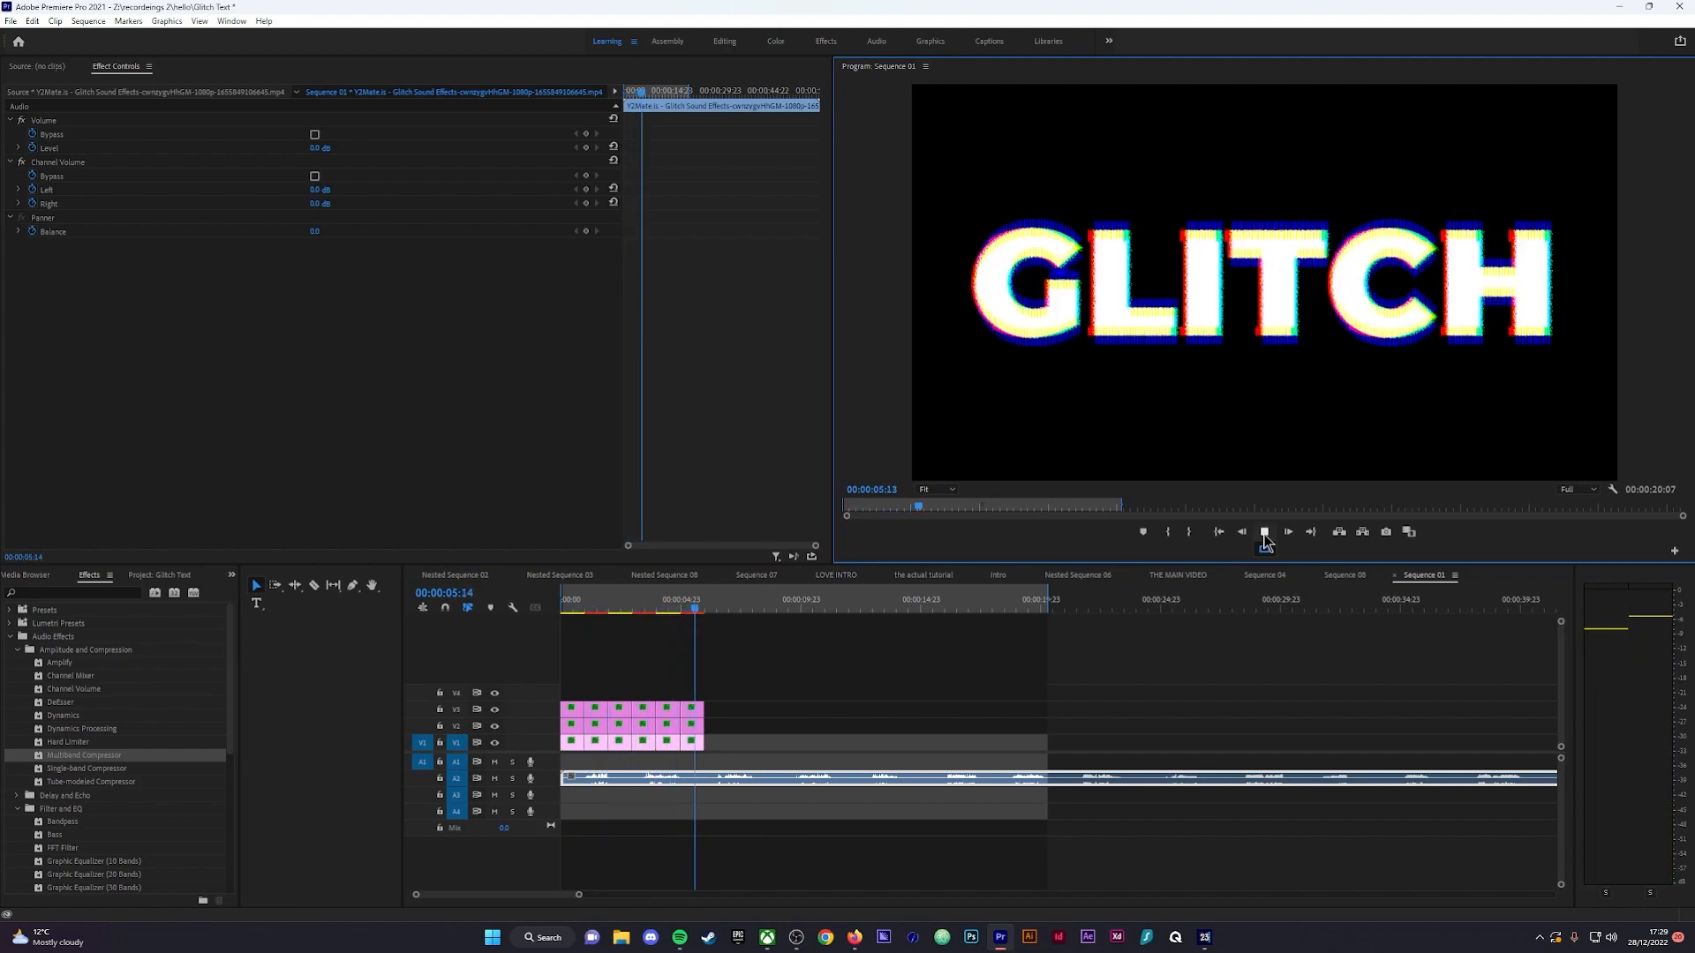
left_click_drag(704, 611, 583, 645)
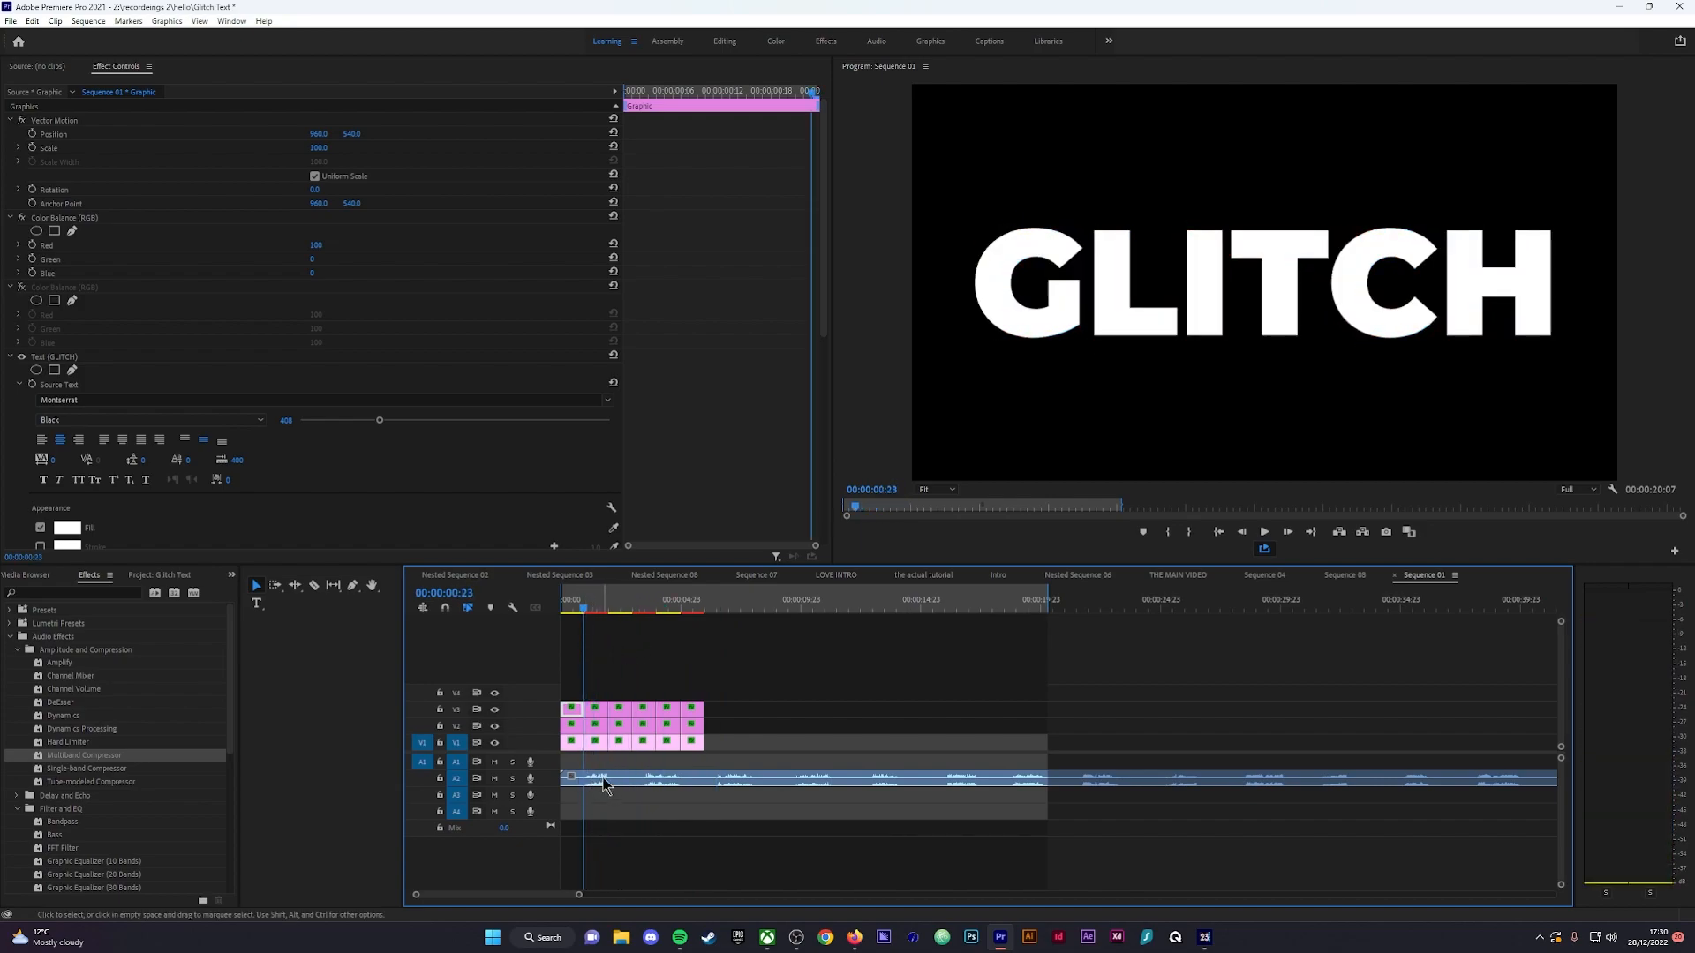
left_click(588, 610)
key("Right")
Step: Move the five following glitch sections further along the timeline and extend the first section to the start of the first glitch sound
left_click_drag(595, 685, 826, 742)
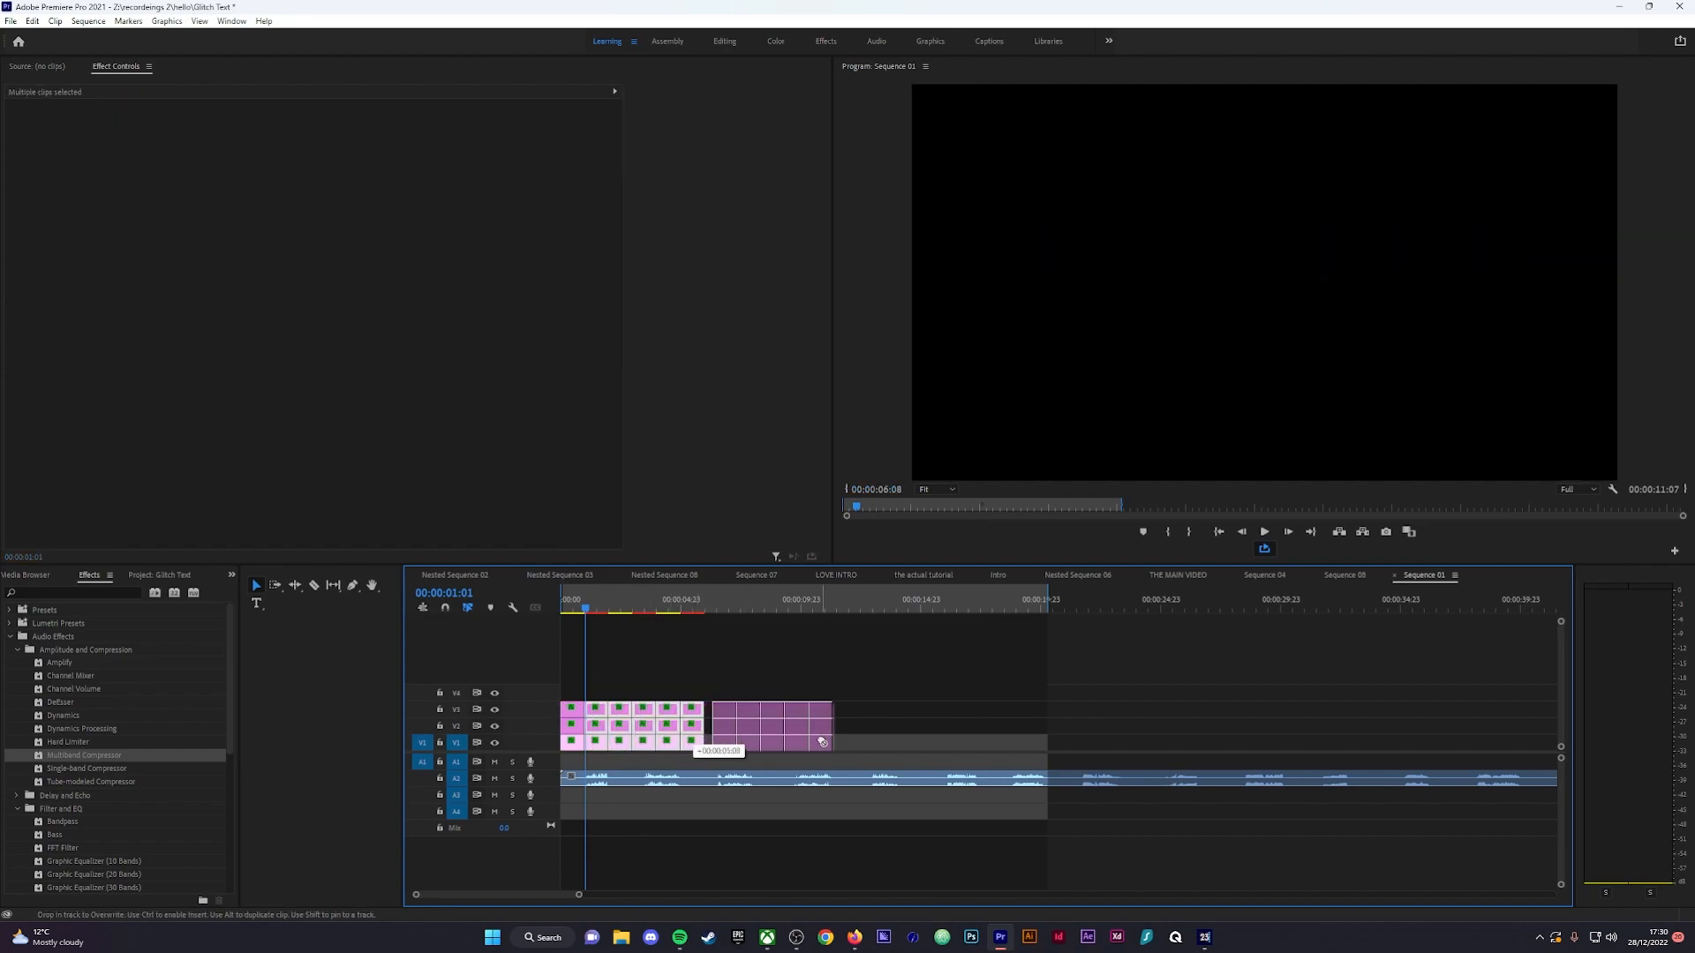
left_click(579, 726)
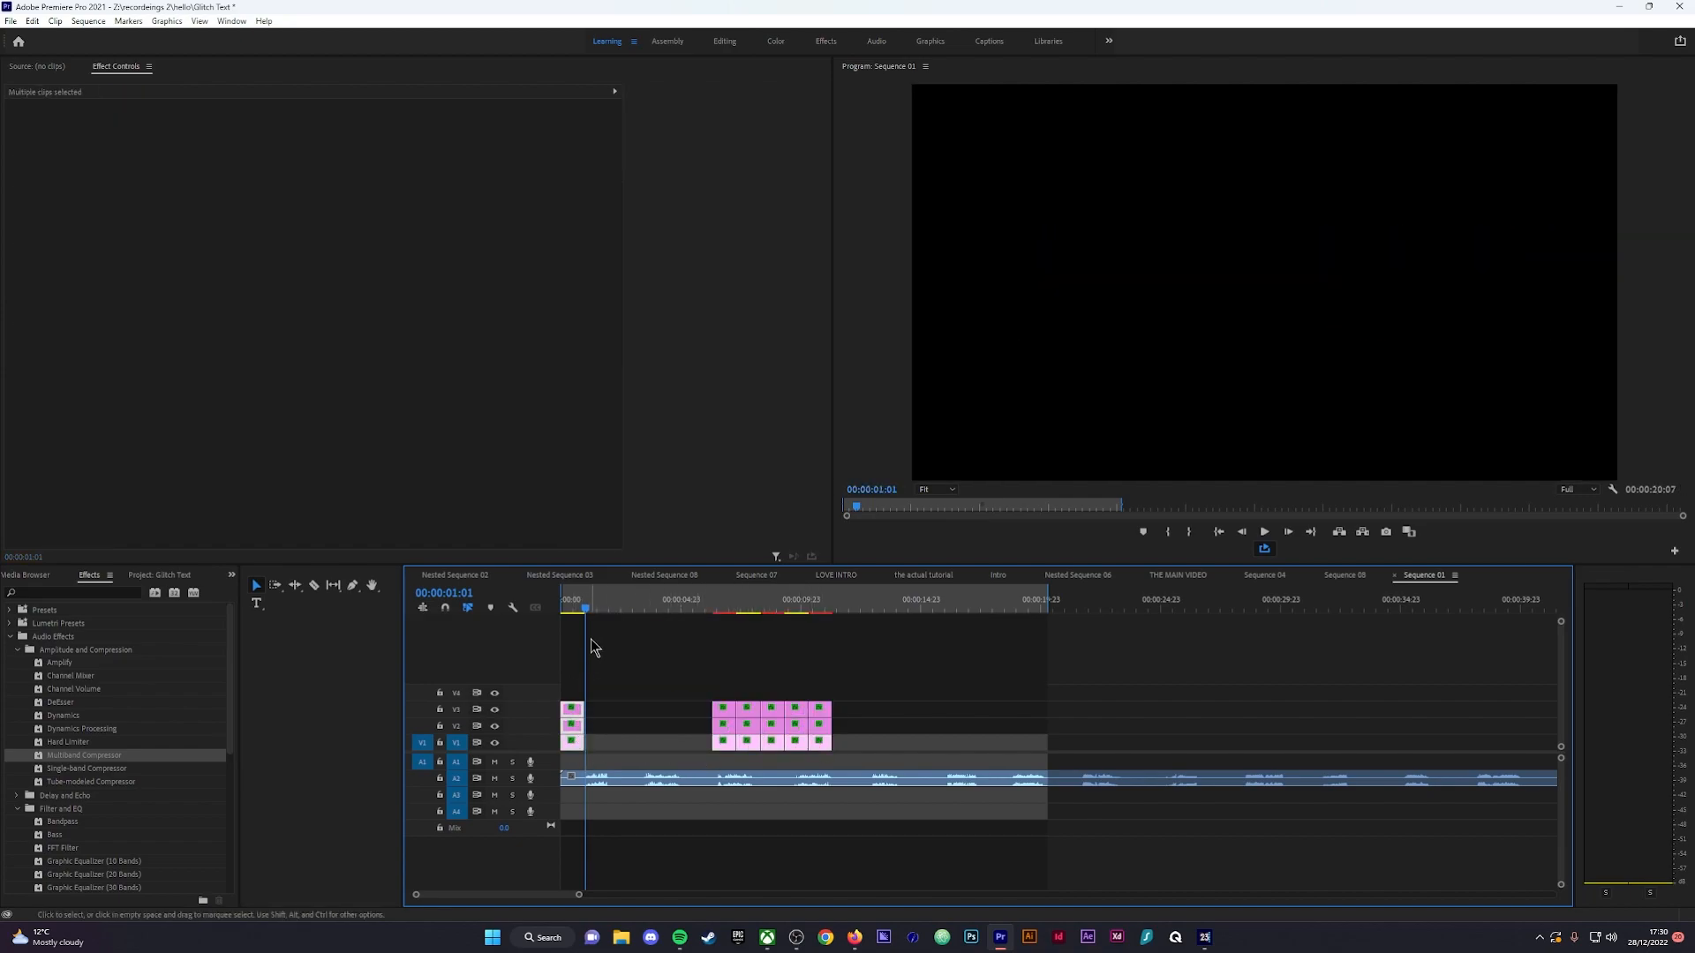
left_click_drag(590, 613, 618, 609)
left_click_drag(581, 725, 586, 725)
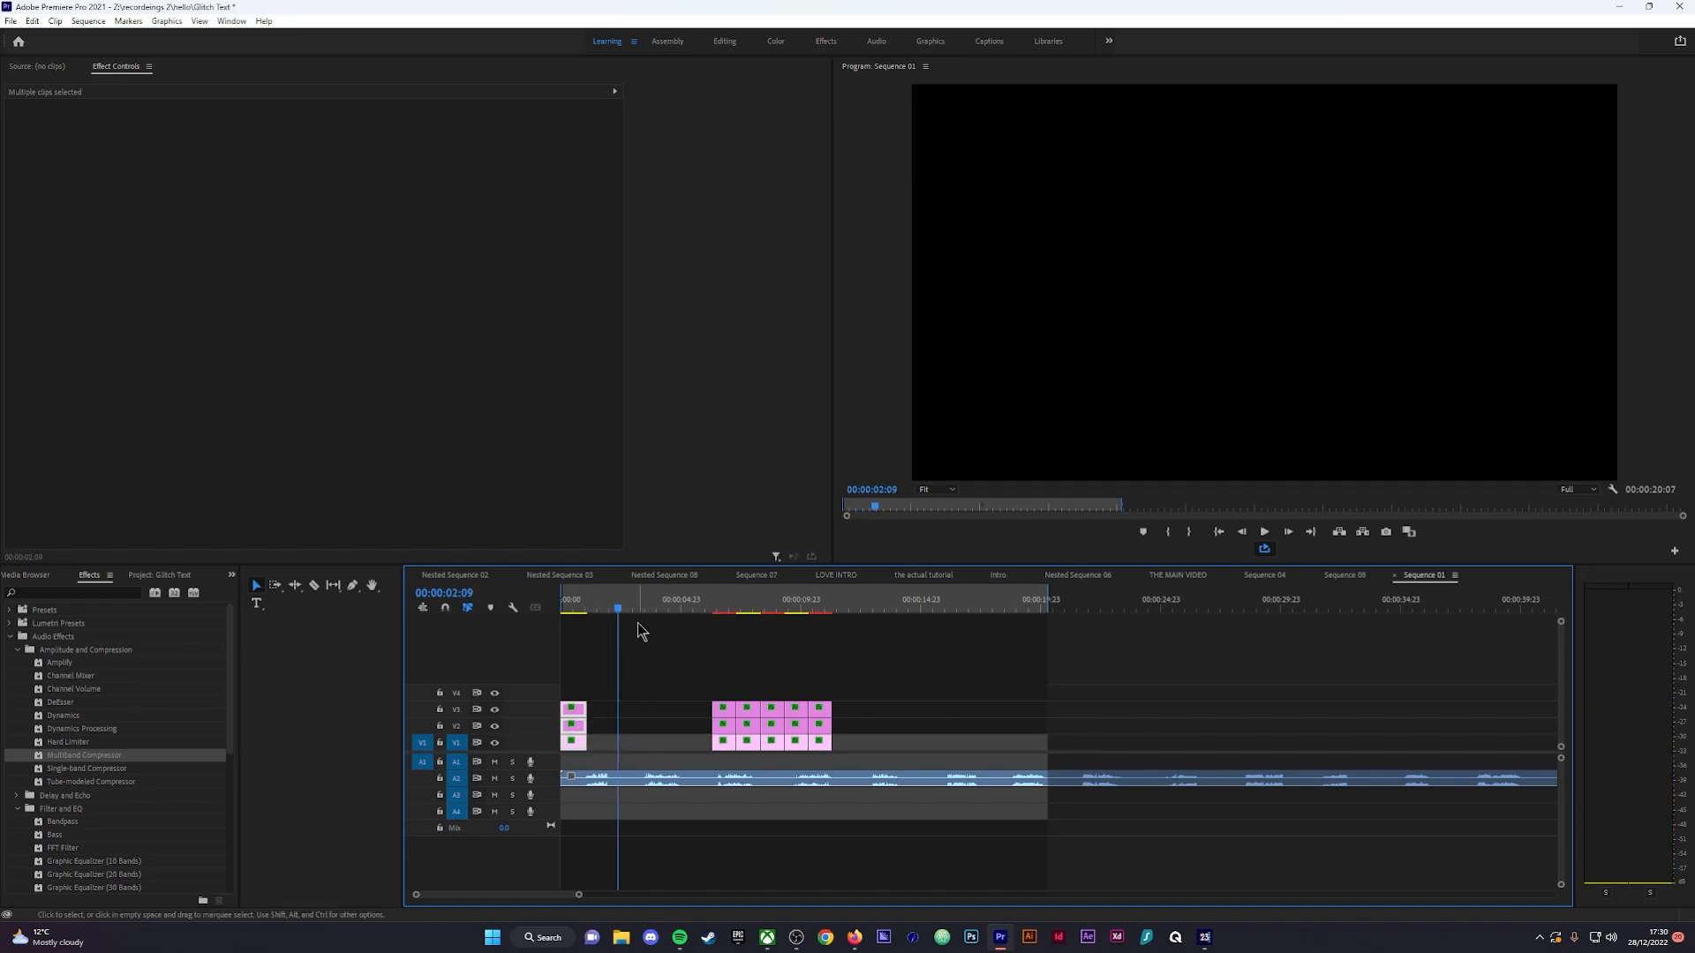
left_click_drag(621, 613, 589, 620)
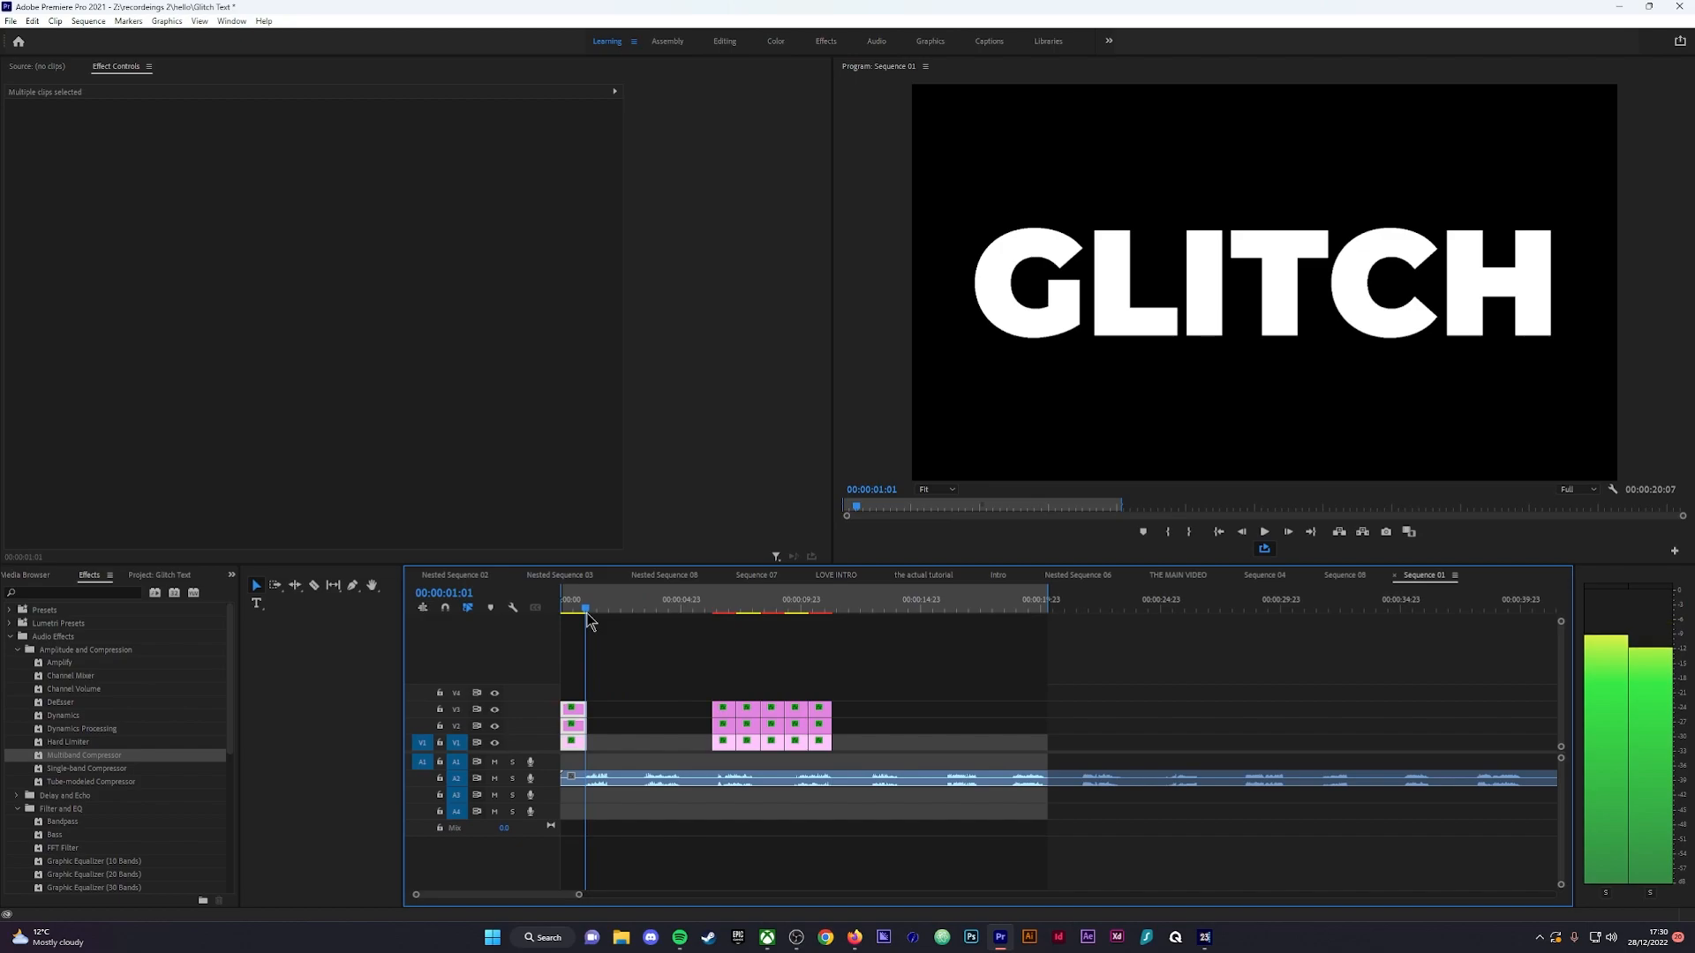
Step: Place the second glitch section directly after the first and trim its end to the end of the first glitch sound
left_click_drag(727, 739, 601, 753)
left_click_drag(583, 627, 608, 623)
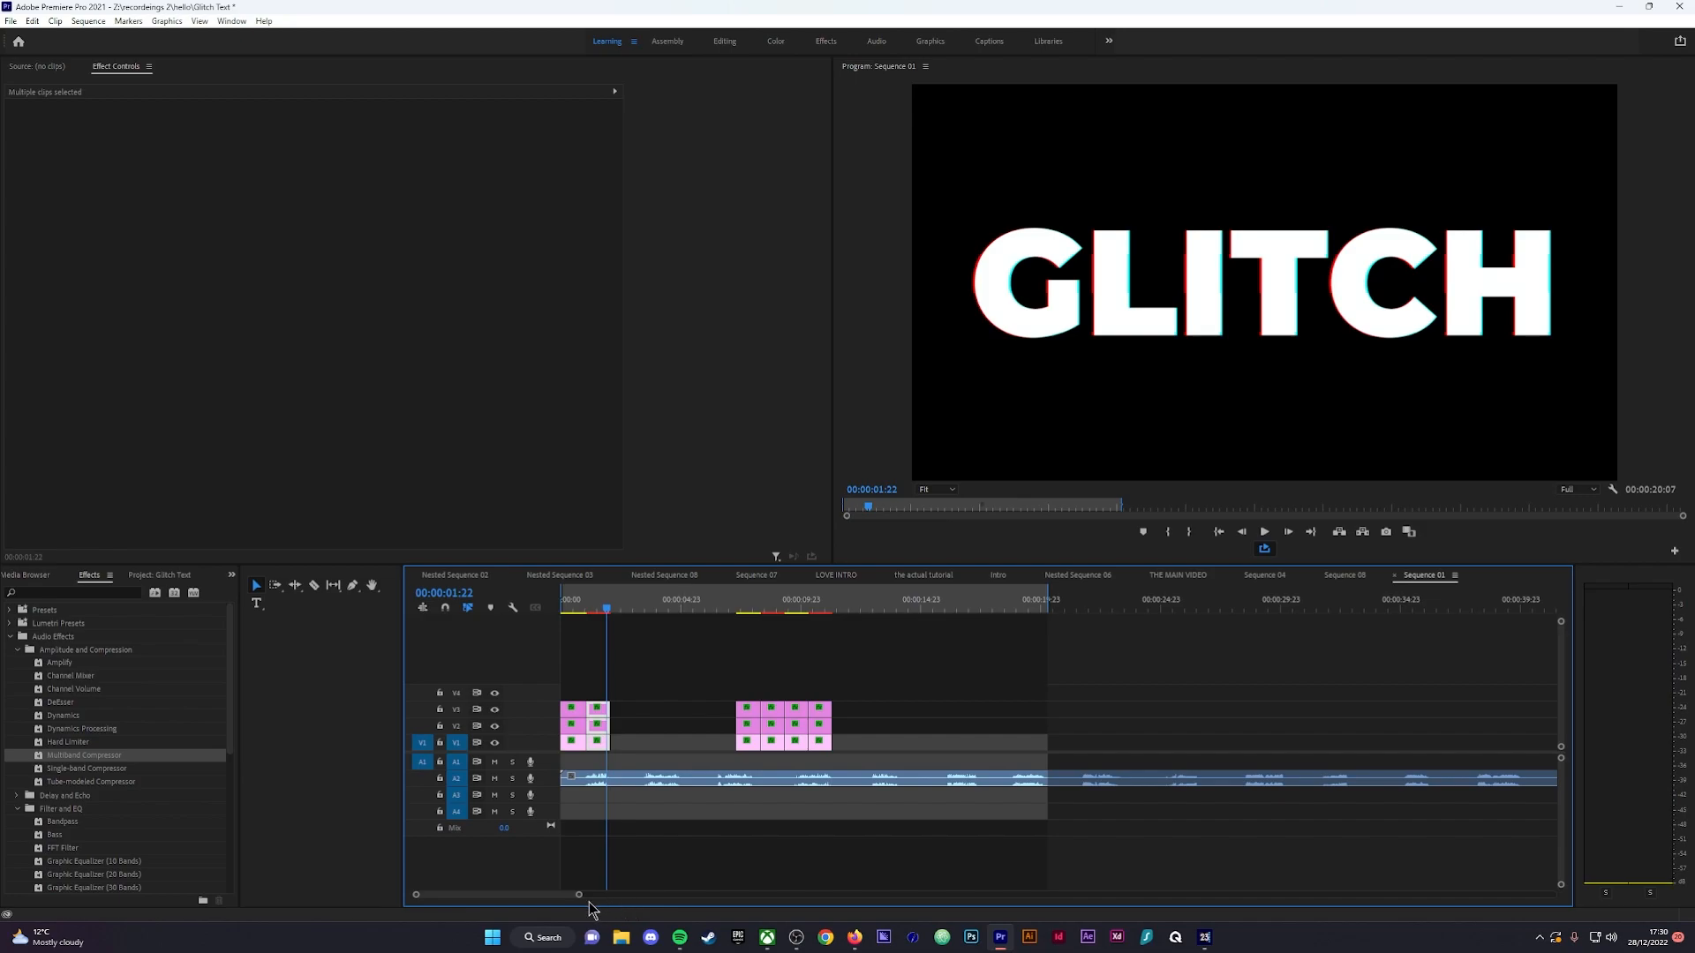
left_click_drag(580, 898, 530, 899)
left_click_drag(824, 680, 788, 730)
Step: Place the third section directly after the second and extend it by 12 frames to a duration of 00:00:01:12
left_click(1204, 707)
left_click(1379, 677)
left_click_drag(1417, 667, 929, 727)
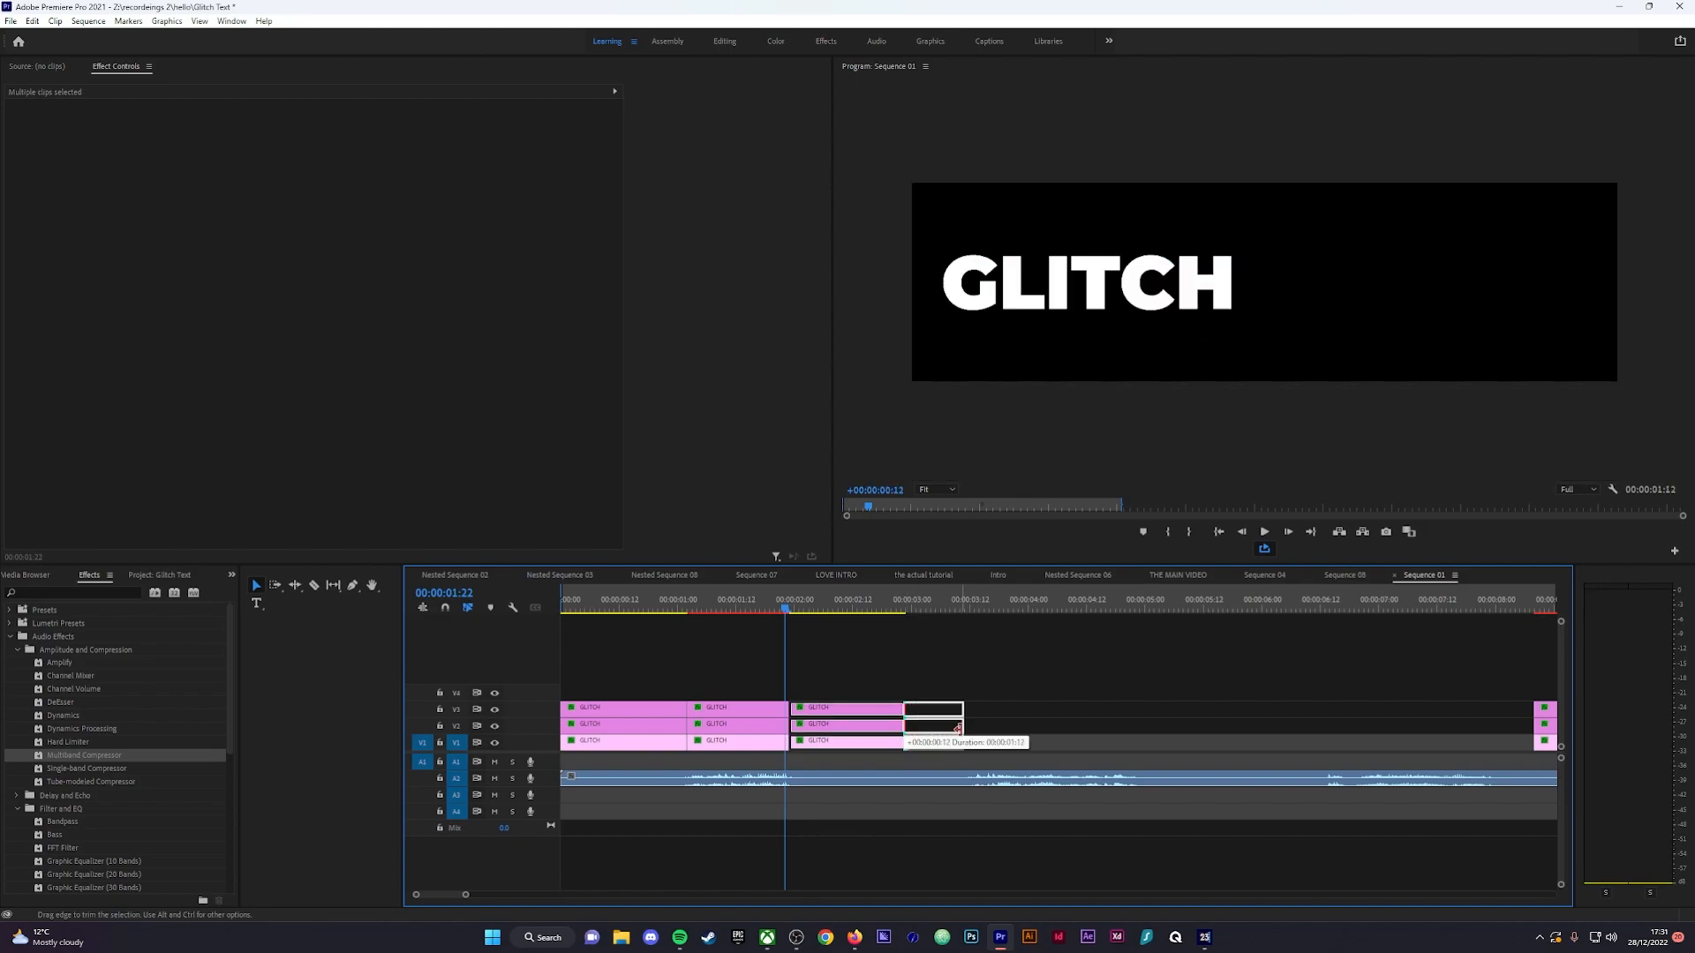
left_click_drag(958, 730, 963, 729)
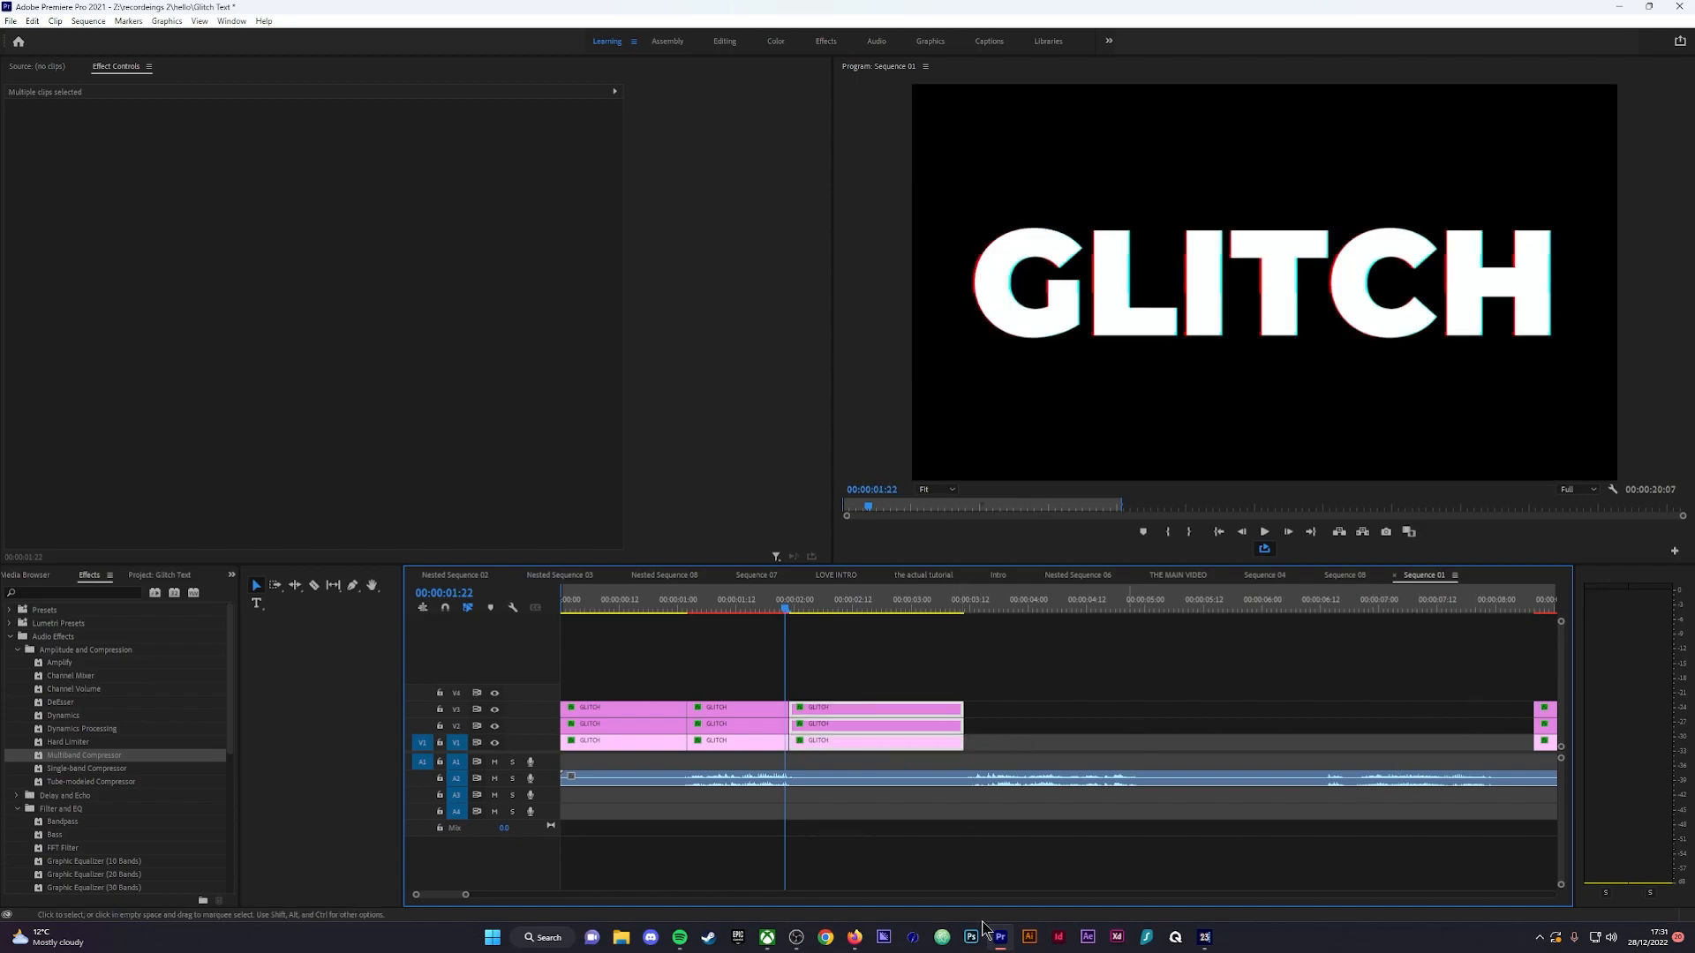
Step: Place the fourth section directly after the third and extend its clips to the end of the second glitch sound
left_click_drag(791, 607, 915, 617)
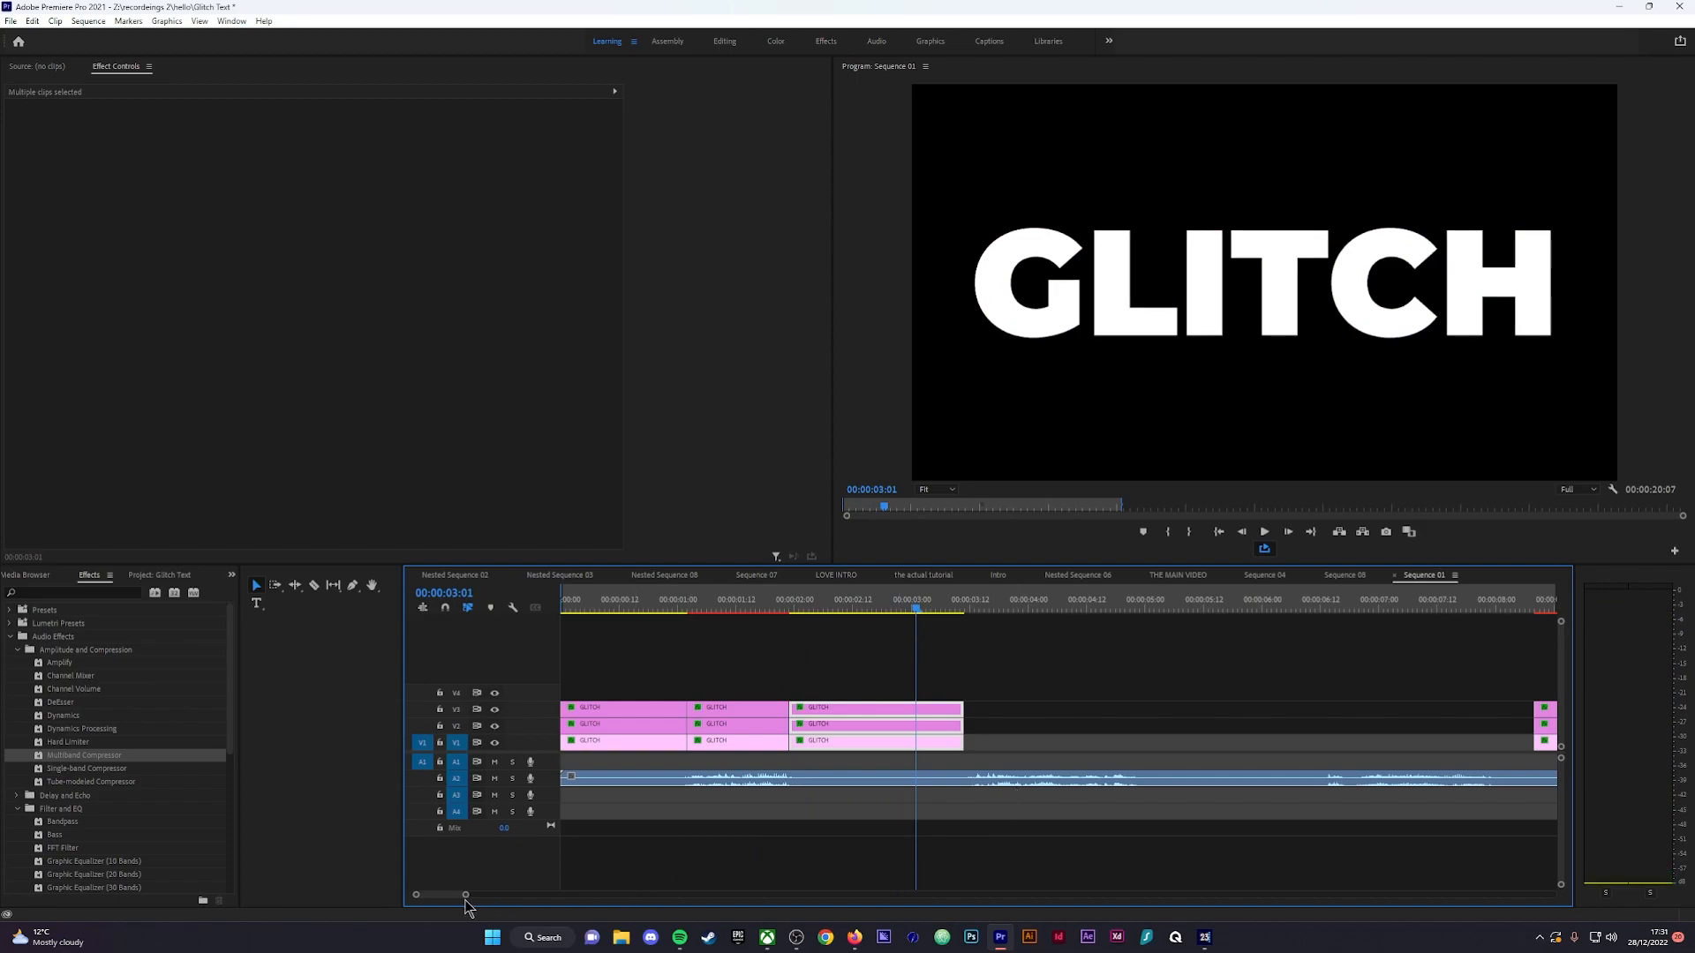
left_click_drag(442, 898, 508, 896)
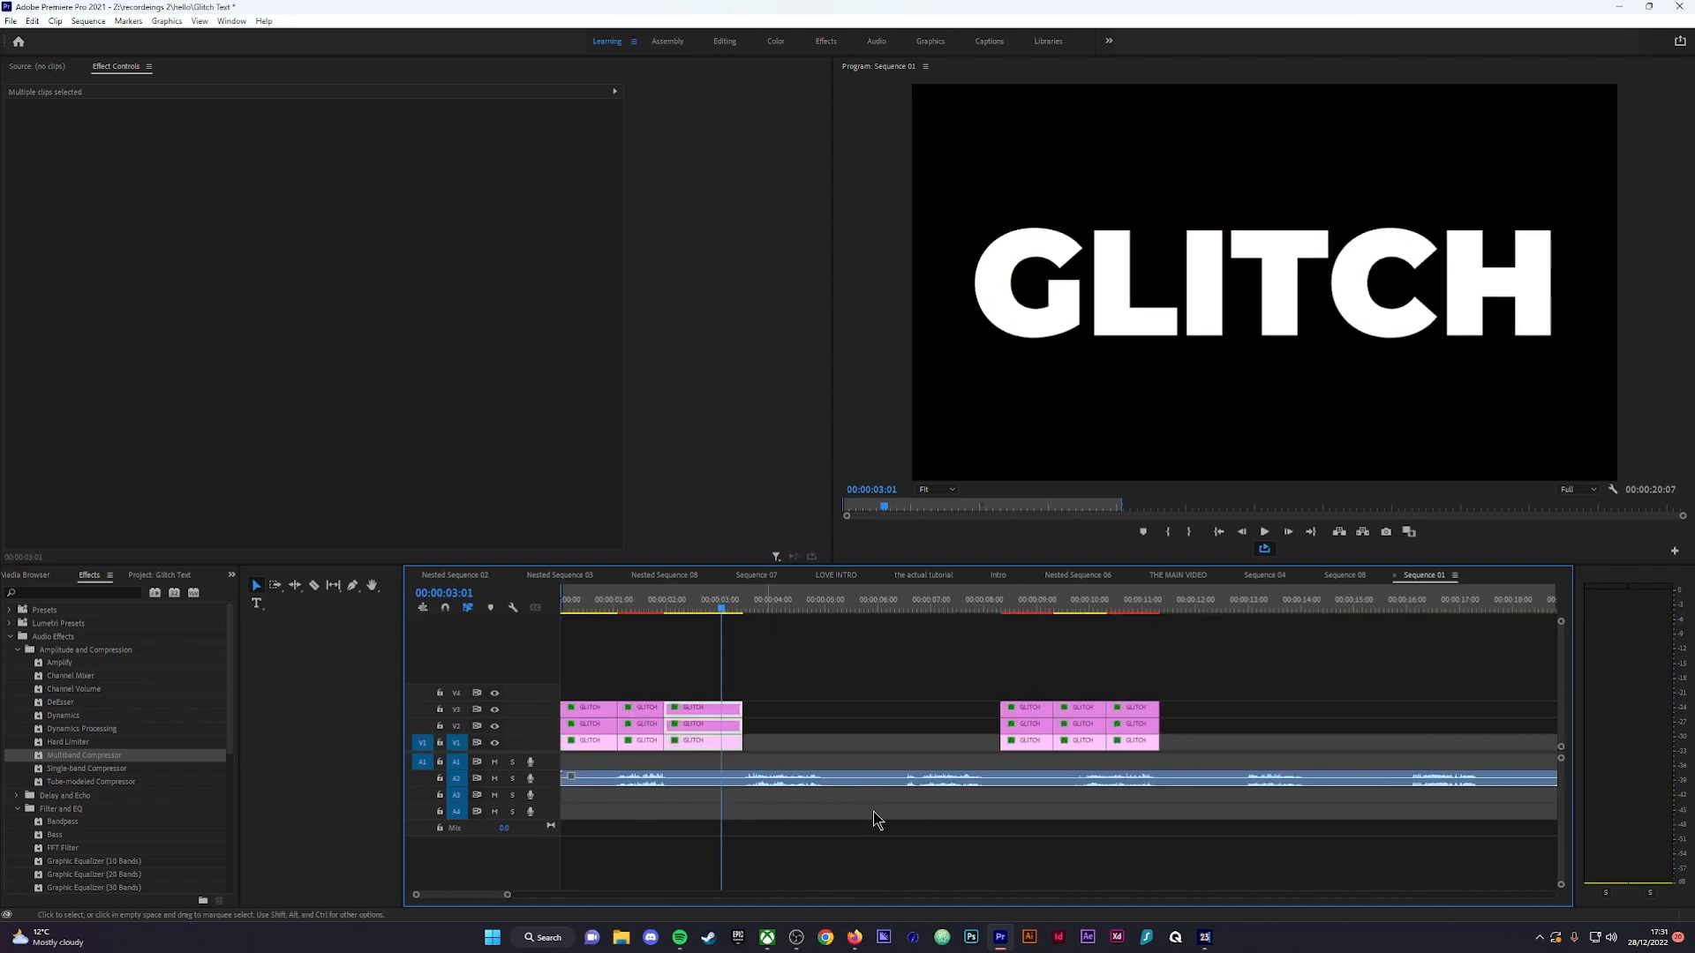
left_click_drag(980, 695, 815, 727)
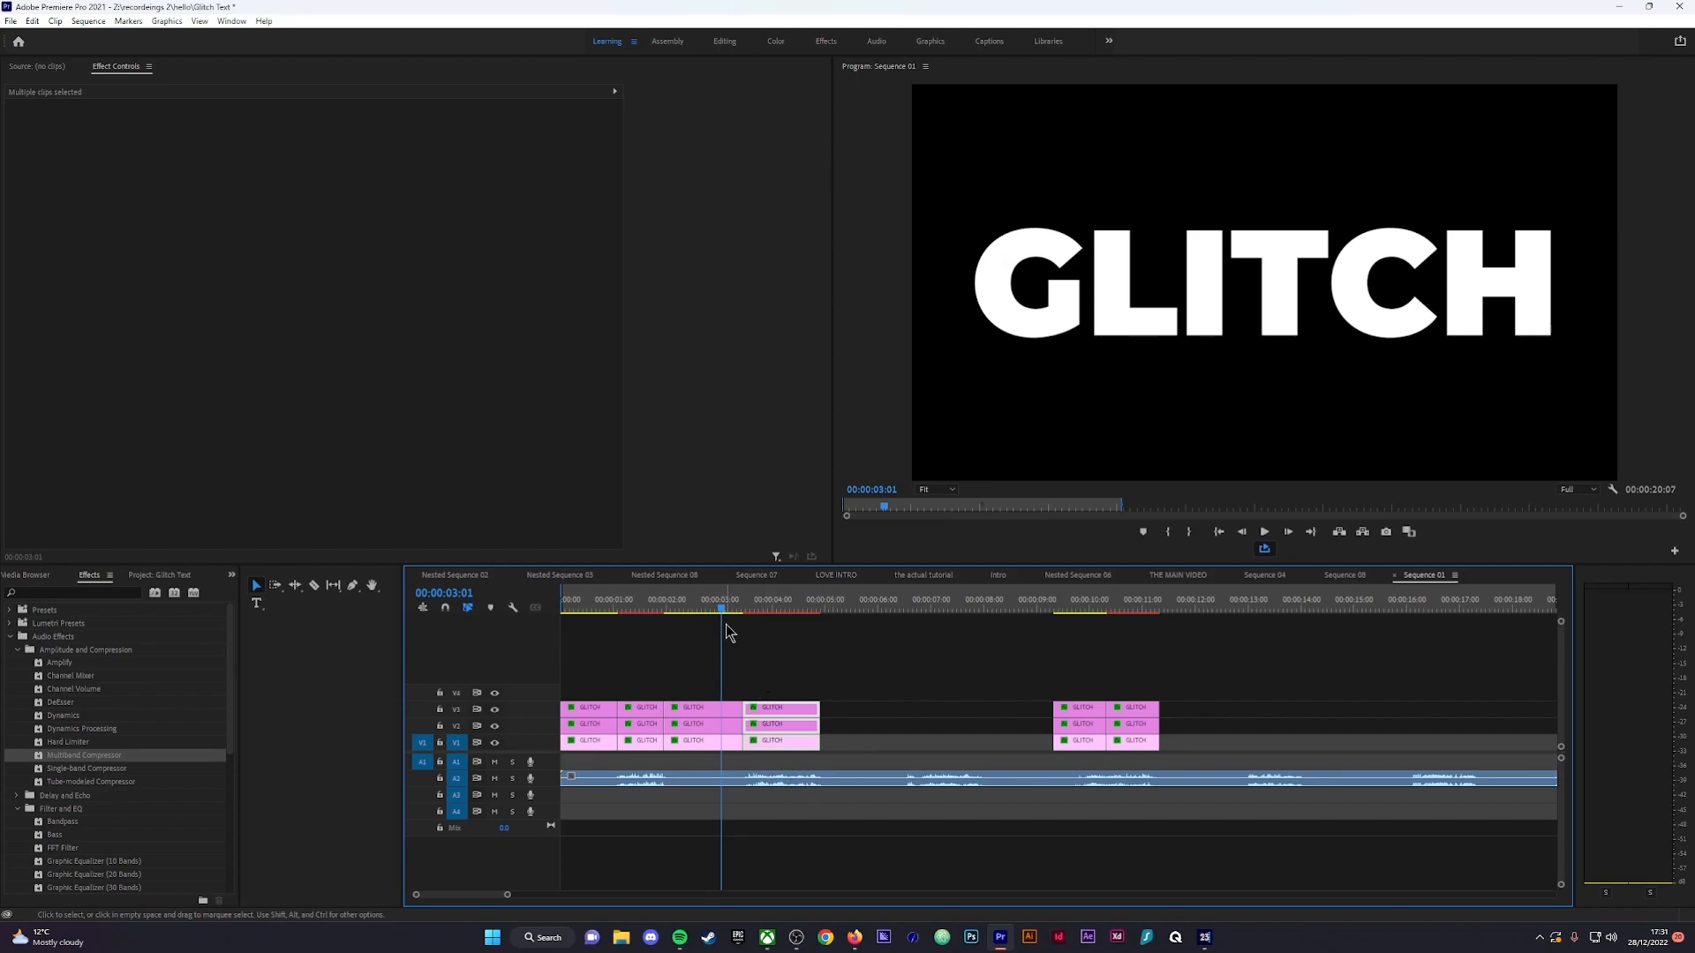
left_click_drag(722, 616, 806, 662)
left_click_drag(829, 761, 823, 740)
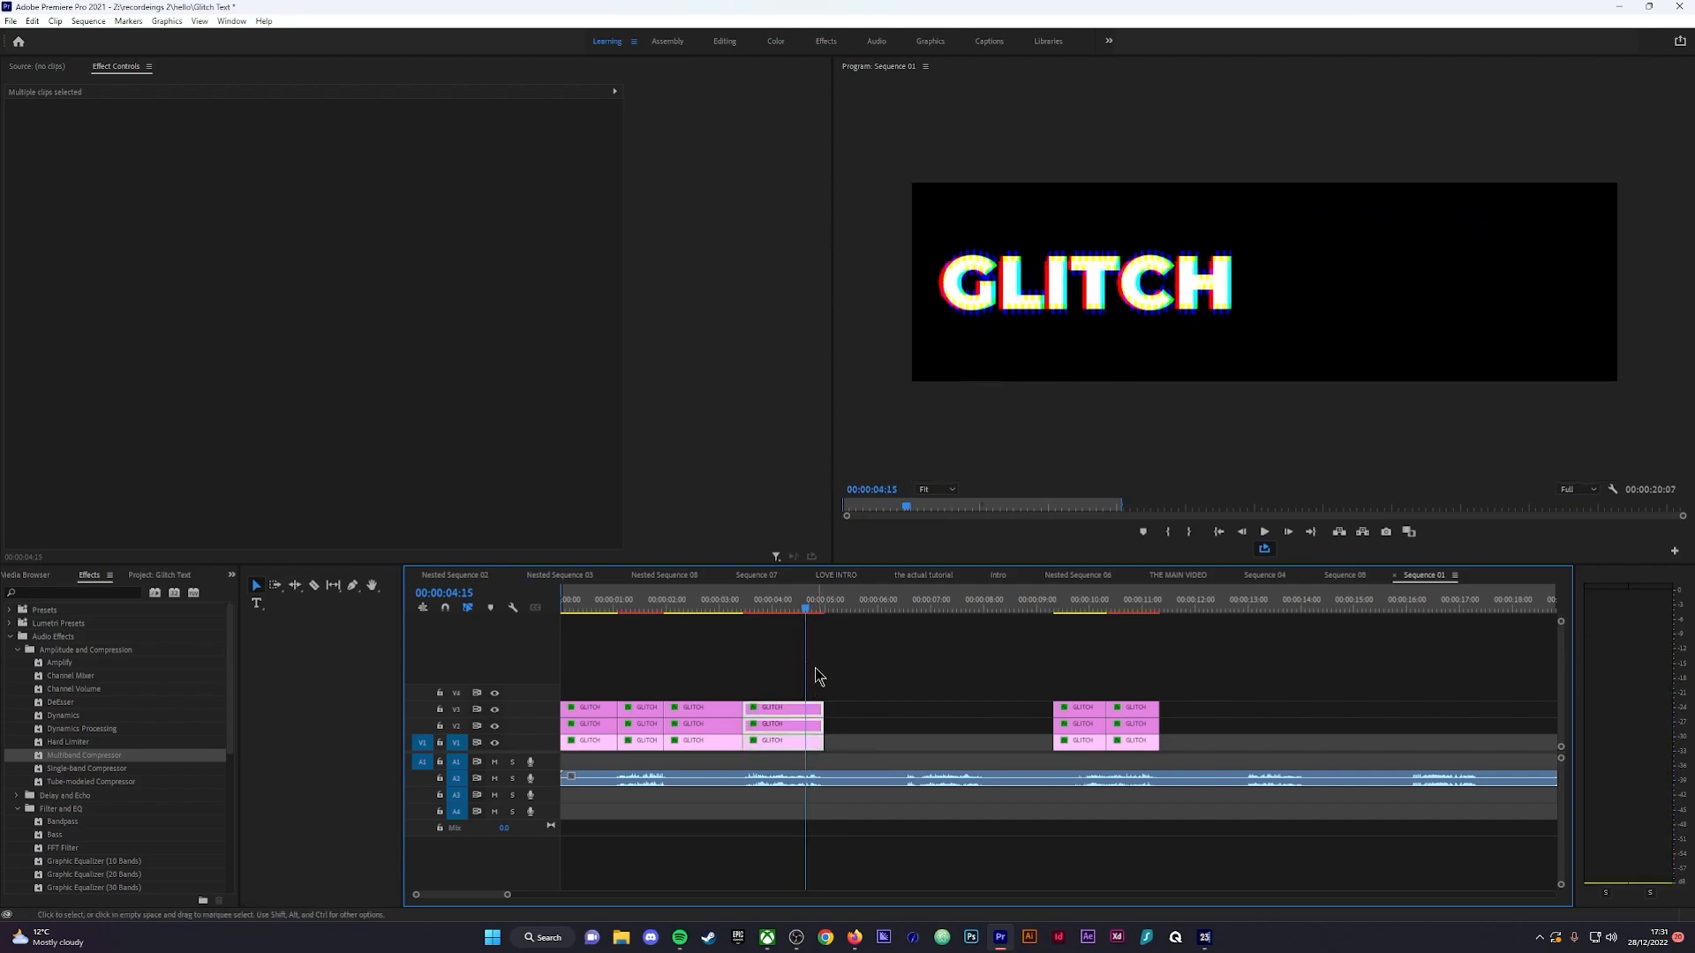
Step: Place the fifth and sixth sections end to end after the fourth, extending both to follow the sounds, and play back the sequence
left_click_drag(1047, 670, 899, 724)
left_click_drag(1109, 675, 977, 729)
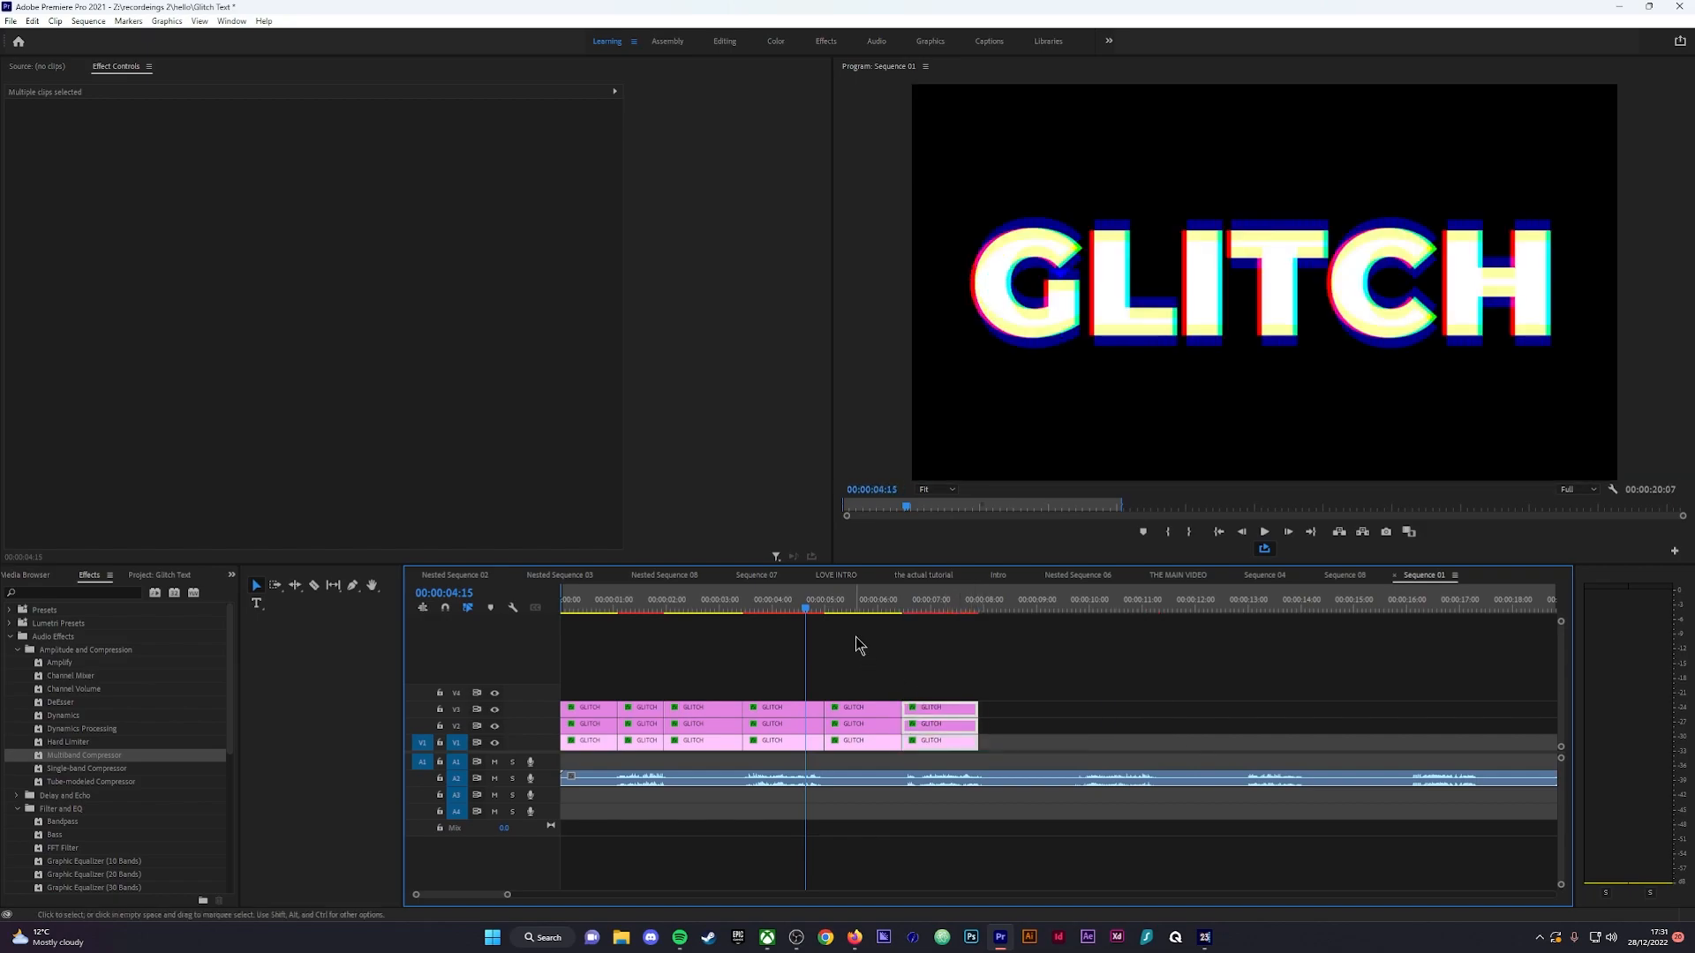
left_click(628, 609)
key("space")
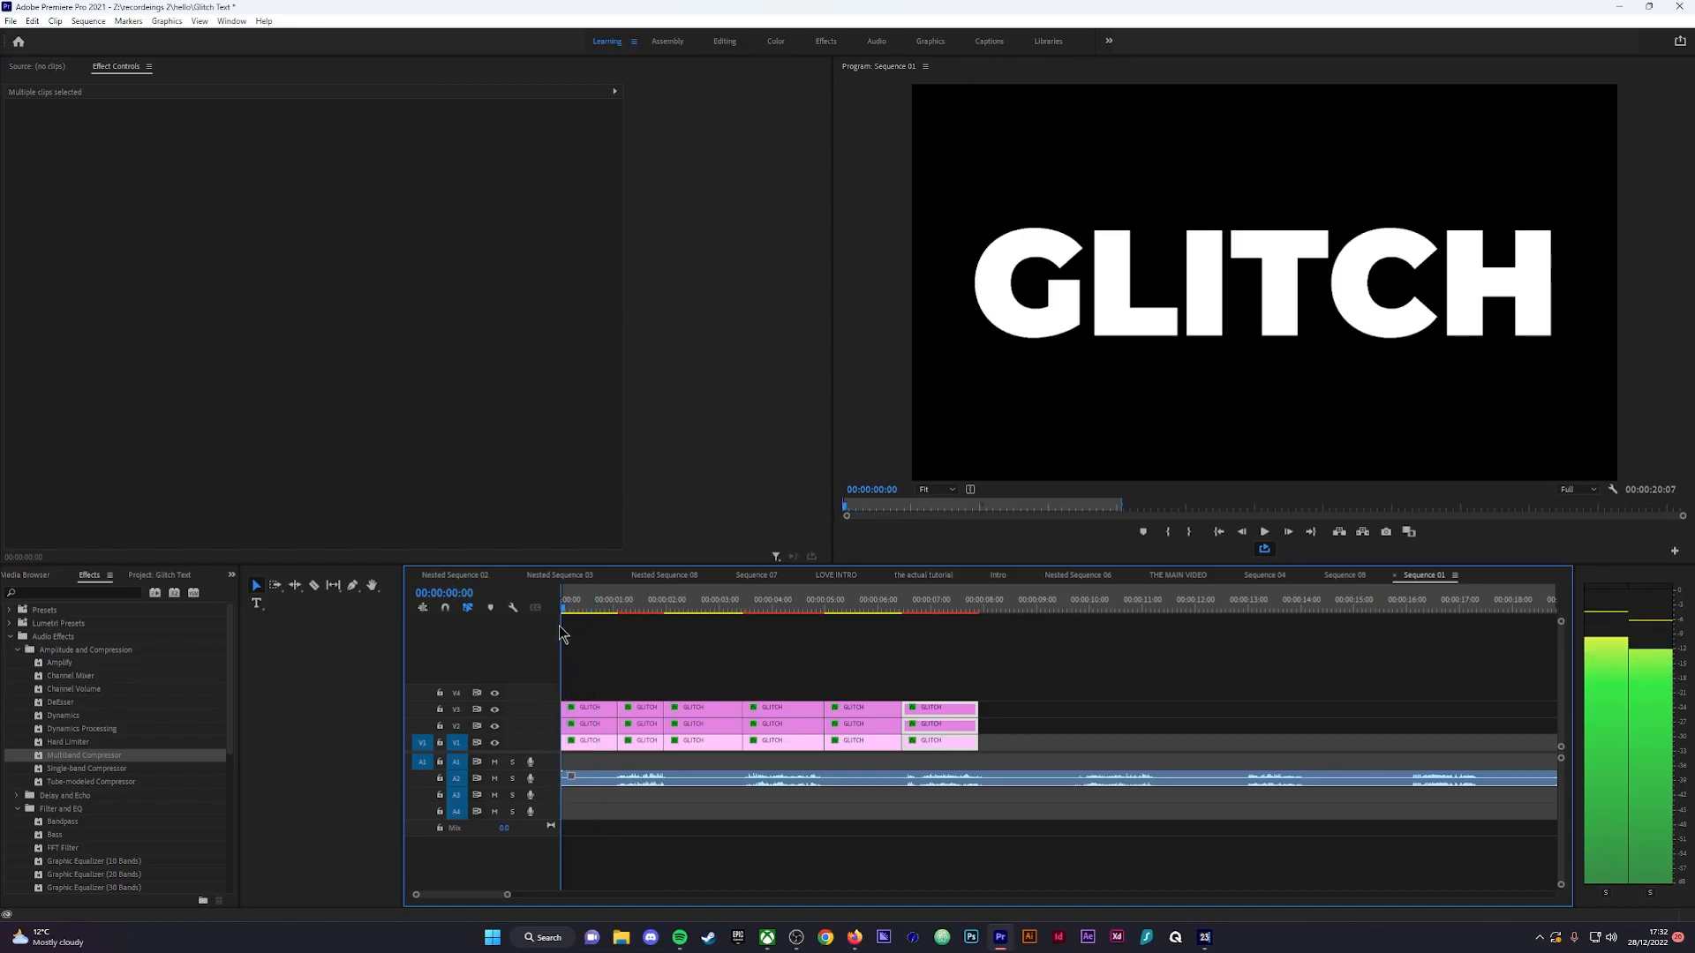